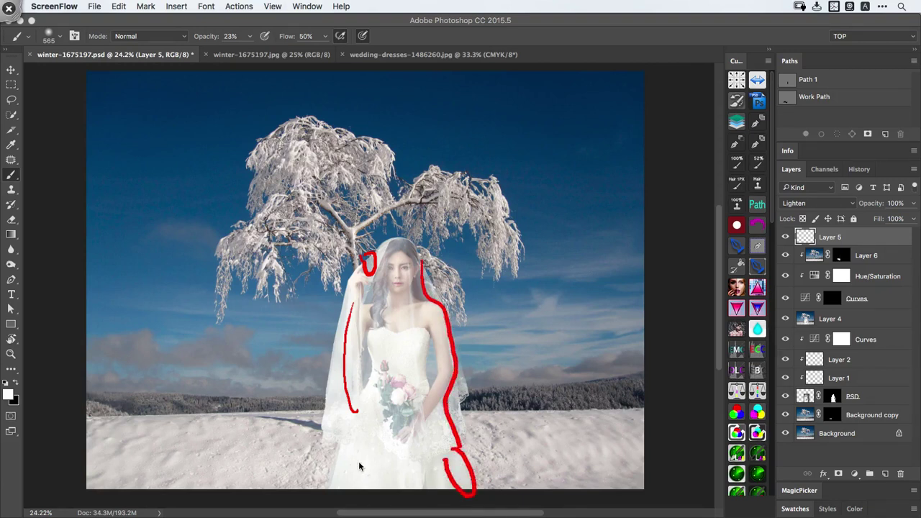
Circle the left side of the dress hem with the annotation pencil, wipe the marks and return to click-through mode
{"action": "mouse_move", "coordinate": [344, 431]}
{"action": "left_mouse_down"}
{"action": "mouse_move", "coordinate": [361, 479]}
{"action": "mouse_move", "coordinate": [325, 464]}
{"action": "left_mouse_up"}
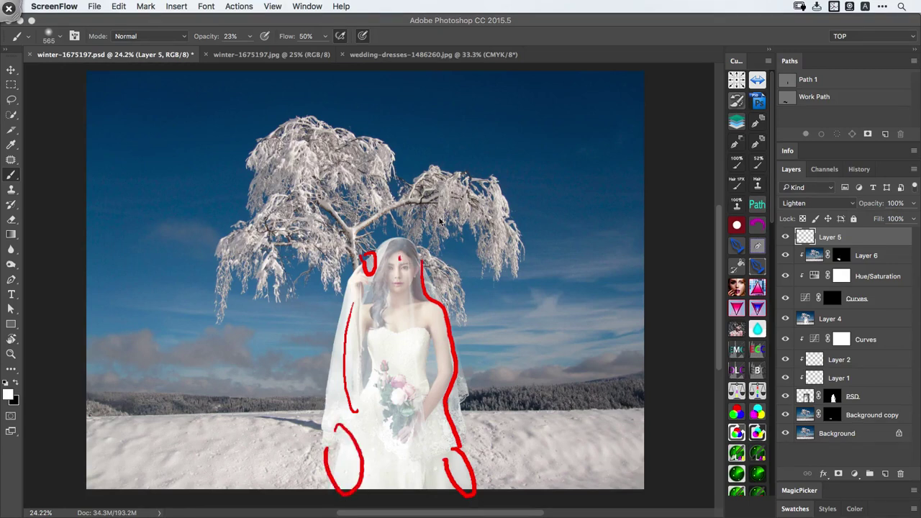
{"action": "right_click", "coordinate": [435, 268]}
{"action": "left_click", "coordinate": [455, 339]}
{"action": "right_click", "coordinate": [424, 305]}
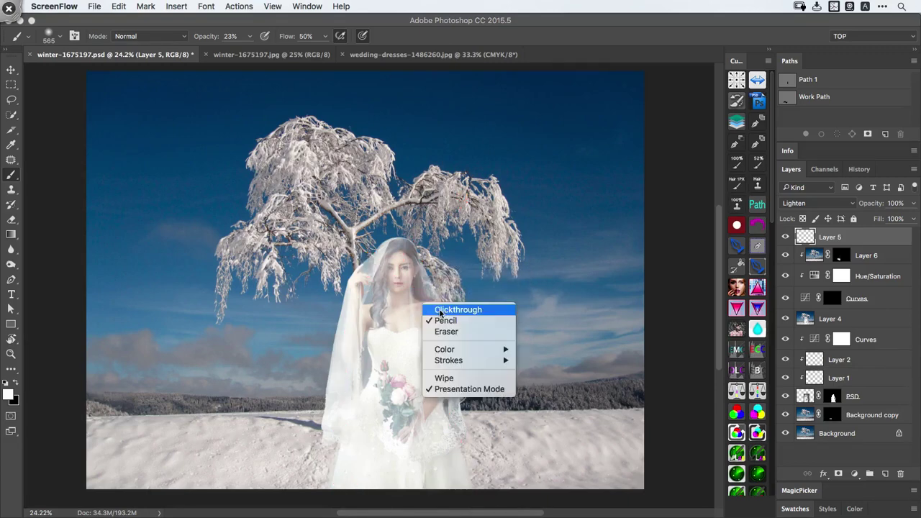
{"action": "left_click", "coordinate": [441, 311]}
{"action": "left_click", "coordinate": [446, 265]}
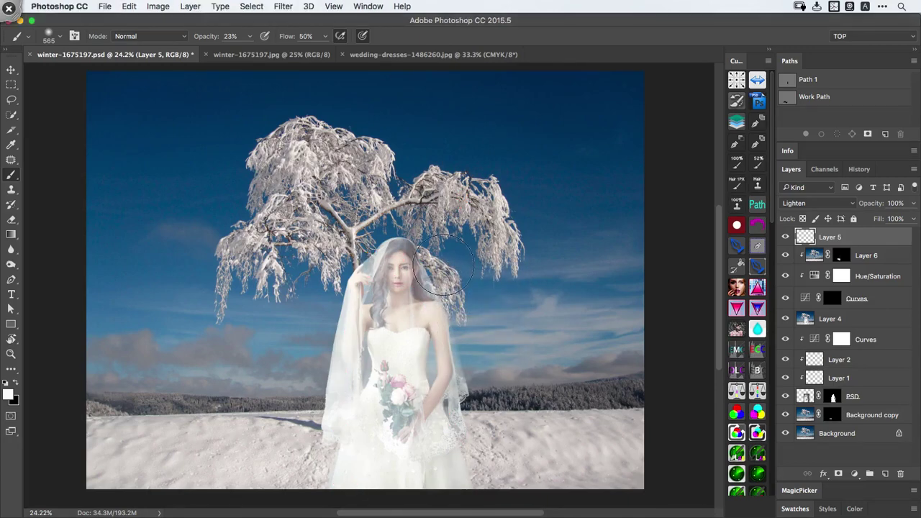
Show winter-1675197.jpg and wedding-dresses-1486260.jpg side by side, with both whole images visible
{"action": "left_click_drag", "start_coordinate": [449, 261], "coordinate": [436, 230]}
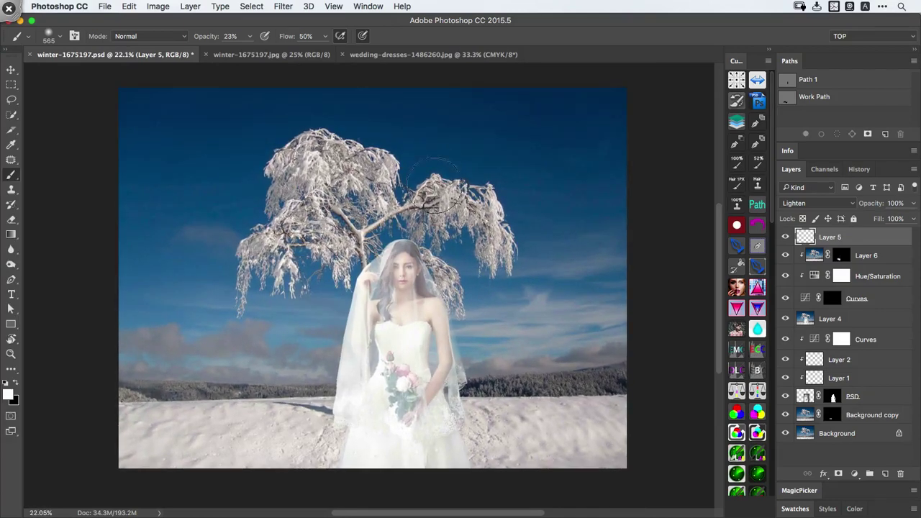
{"action": "left_click", "coordinate": [424, 55]}
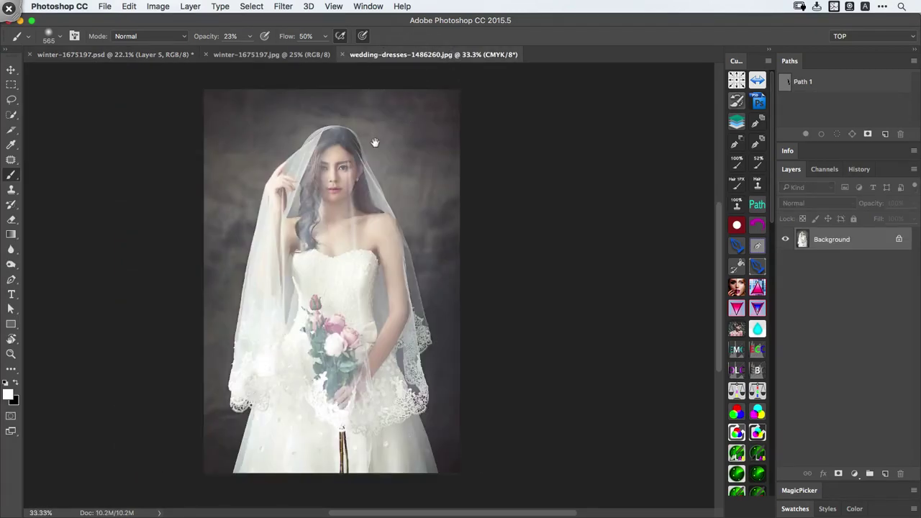
{"action": "left_click_drag", "start_coordinate": [374, 140], "coordinate": [250, 147]}
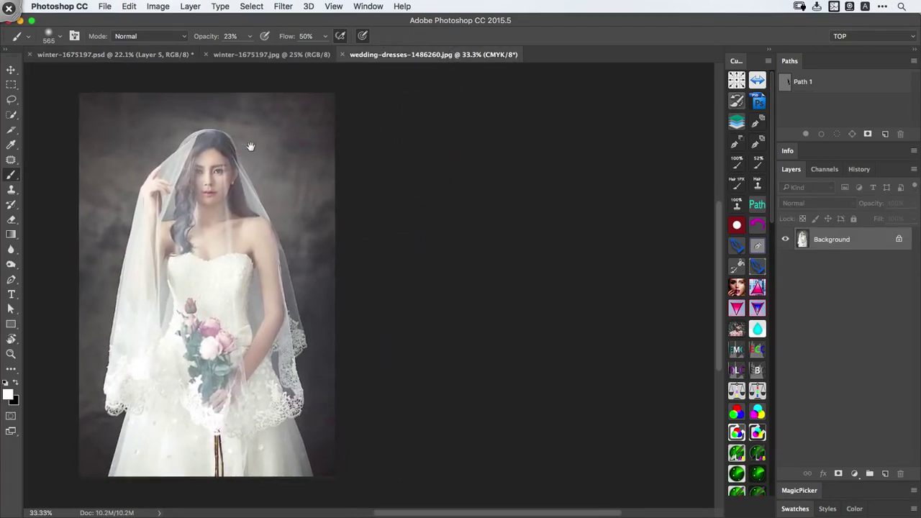
{"action": "left_click", "coordinate": [268, 55]}
{"action": "key", "text": "super+F2"}
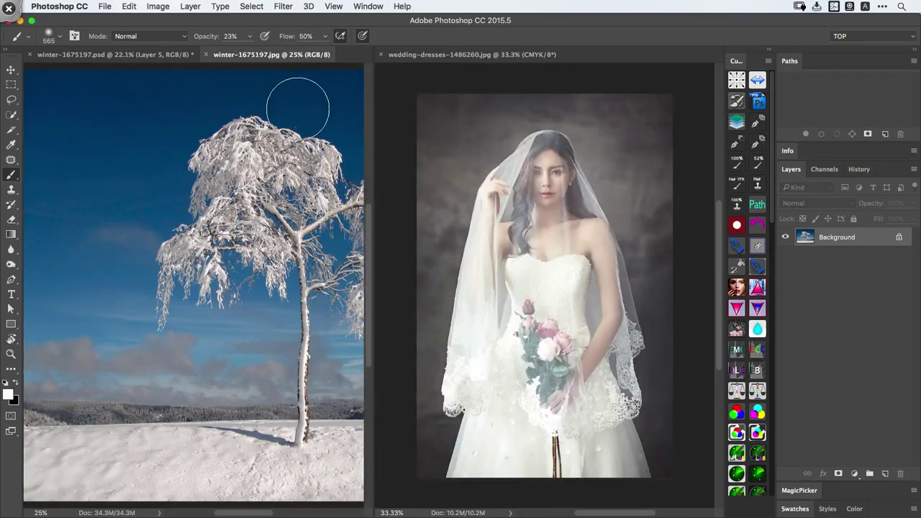
{"action": "left_click_drag", "start_coordinate": [322, 259], "coordinate": [291, 272]}
{"action": "left_click_drag", "start_coordinate": [290, 272], "coordinate": [225, 273]}
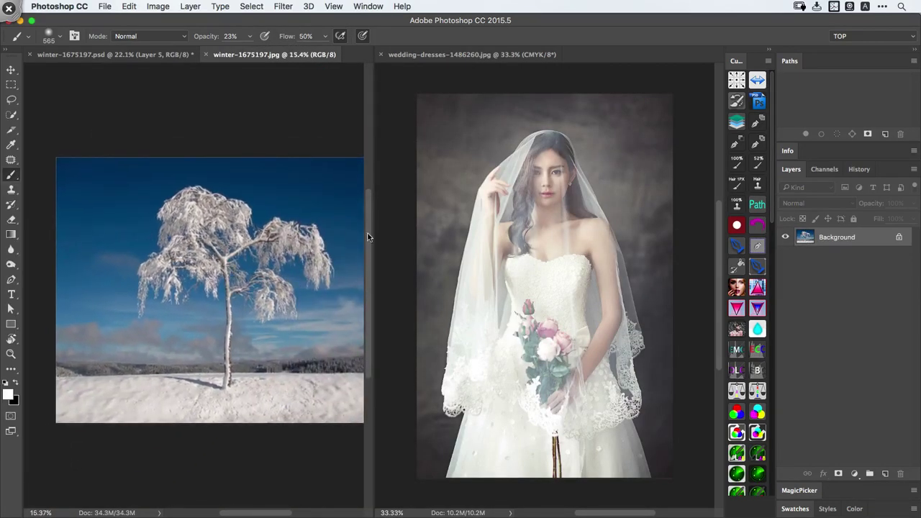
{"action": "left_click_drag", "start_coordinate": [308, 286], "coordinate": [284, 275]}
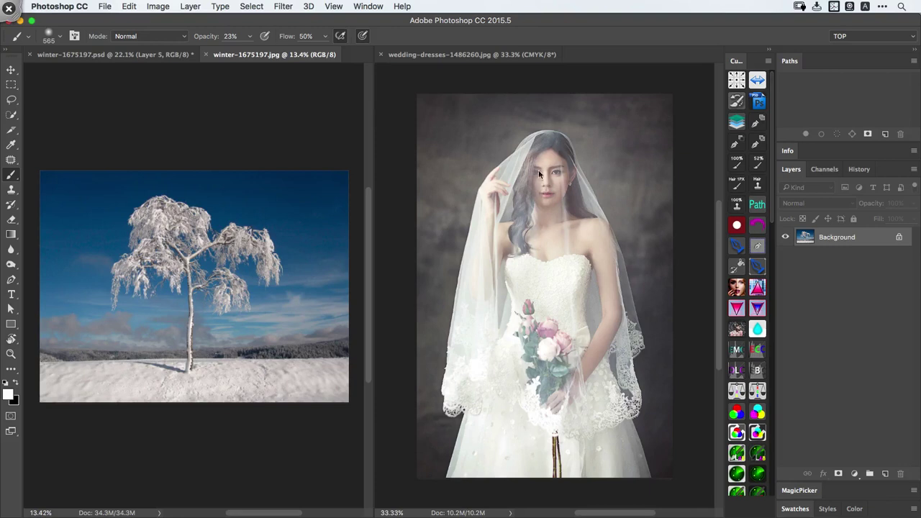
Outline the bride's veil and circle its see-through areas and lower edges with the annotation pencil
{"action": "left_click_drag", "start_coordinate": [583, 193], "coordinate": [590, 186]}
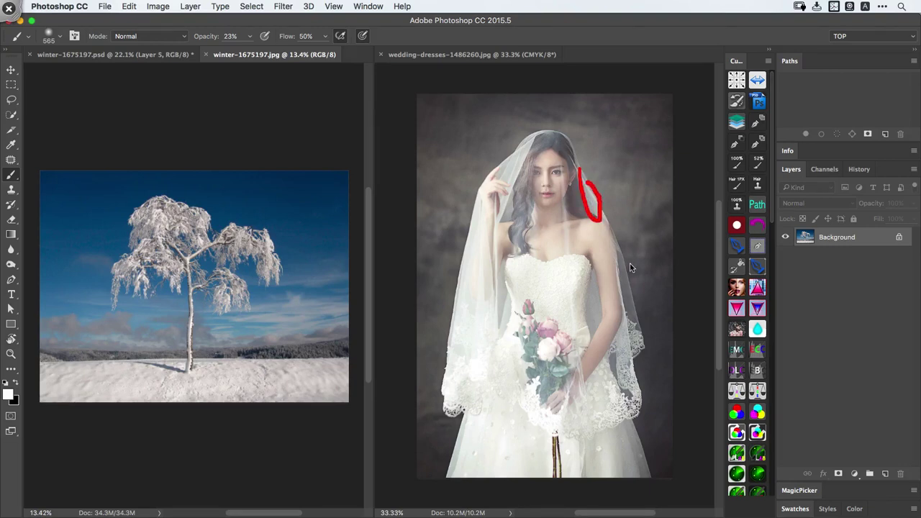
{"action": "left_click_drag", "start_coordinate": [624, 266], "coordinate": [621, 302]}
{"action": "mouse_move", "coordinate": [458, 444]}
{"action": "left_mouse_down"}
{"action": "mouse_move", "coordinate": [446, 342]}
{"action": "mouse_move", "coordinate": [493, 169]}
{"action": "mouse_move", "coordinate": [608, 209]}
{"action": "mouse_move", "coordinate": [633, 472]}
{"action": "left_mouse_up"}
{"action": "left_click_drag", "start_coordinate": [501, 328], "coordinate": [258, 338]}
{"action": "left_click_drag", "start_coordinate": [502, 169], "coordinate": [503, 209]}
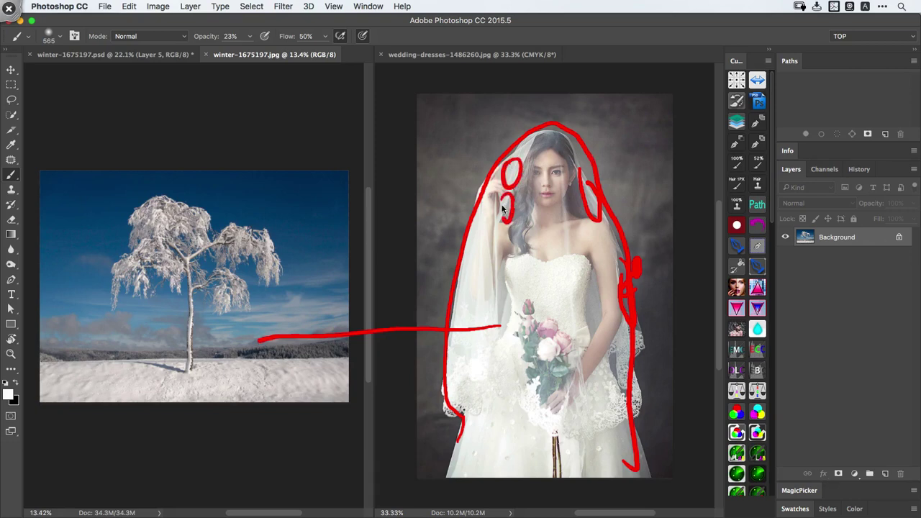
{"action": "left_click_drag", "start_coordinate": [509, 281], "coordinate": [504, 332]}
{"action": "mouse_move", "coordinate": [596, 289]}
{"action": "left_mouse_down"}
{"action": "mouse_move", "coordinate": [593, 341]}
{"action": "mouse_move", "coordinate": [605, 342]}
{"action": "mouse_move", "coordinate": [618, 326]}
{"action": "mouse_move", "coordinate": [644, 431]}
{"action": "left_mouse_up"}
{"action": "left_click_drag", "start_coordinate": [464, 416], "coordinate": [458, 408]}
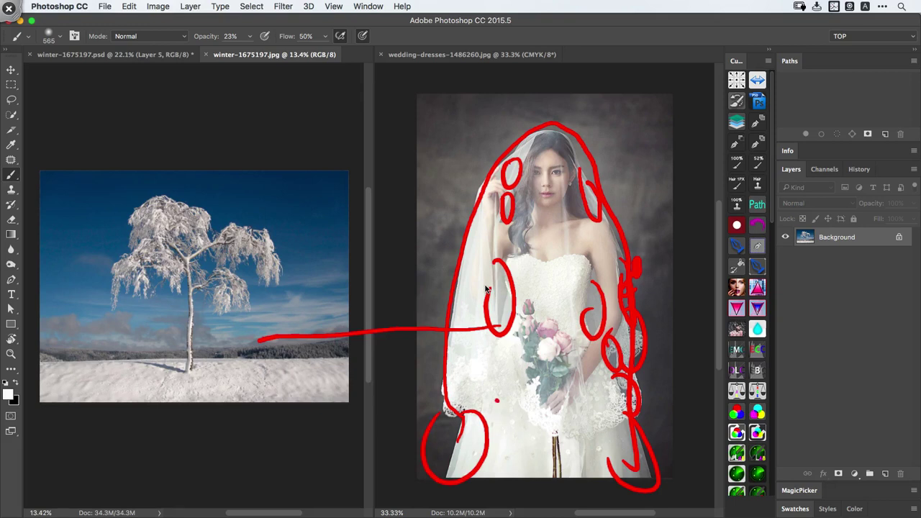
Wipe the annotation marks and regroup wedding-dresses-1486260.jpg with the other documents in a single window
{"action": "right_click", "coordinate": [447, 201]}
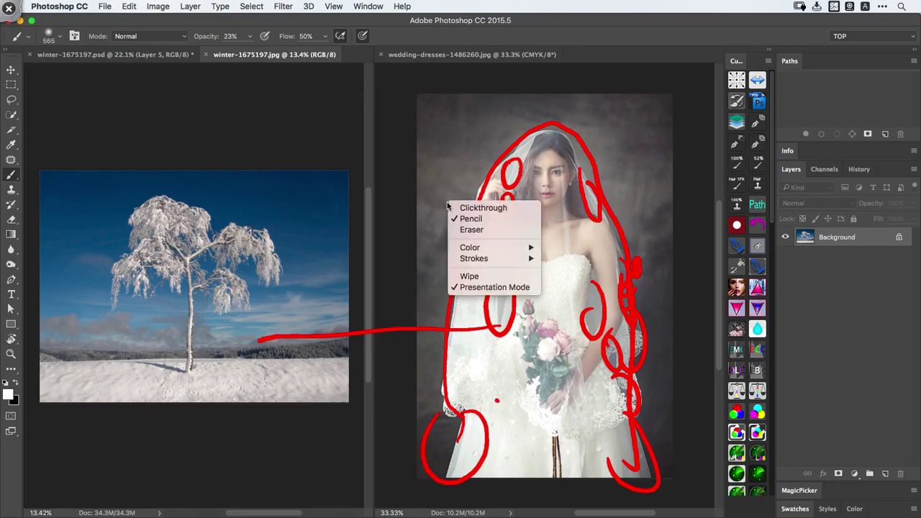
{"action": "left_click", "coordinate": [469, 277]}
{"action": "right_click", "coordinate": [451, 259]}
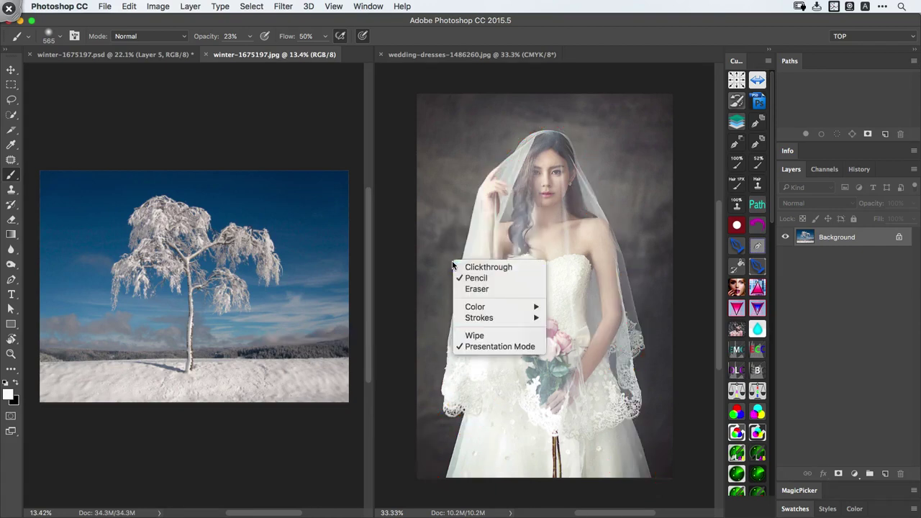
{"action": "left_click", "coordinate": [475, 265]}
{"action": "left_click", "coordinate": [451, 75]}
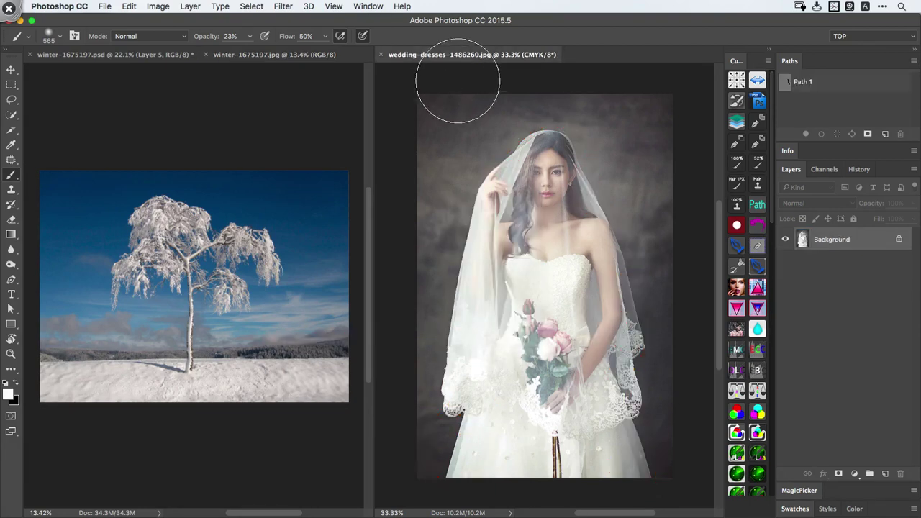
{"action": "left_click_drag", "start_coordinate": [469, 60], "coordinate": [319, 54]}
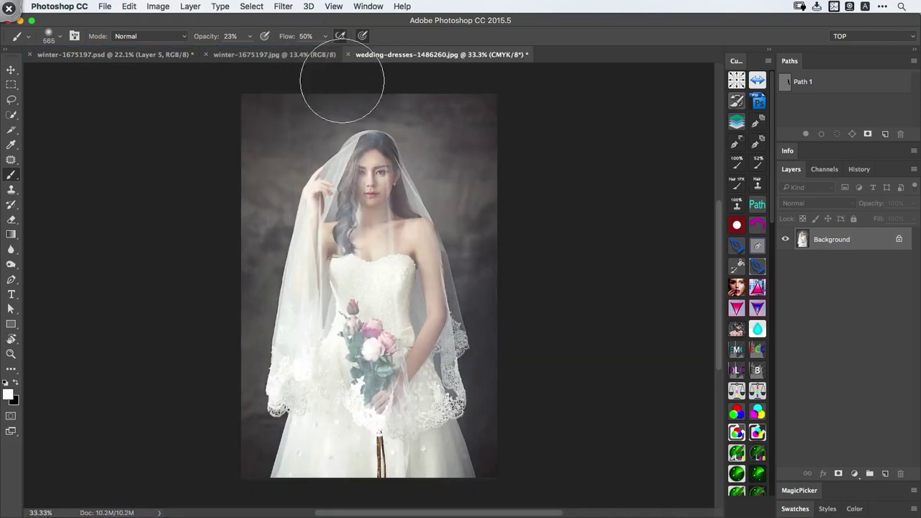
Start a Pen tool path at the dress's bottom-left corner and trace the straight skirt edge up towards the veil's lace
{"action": "key", "text": "p"}
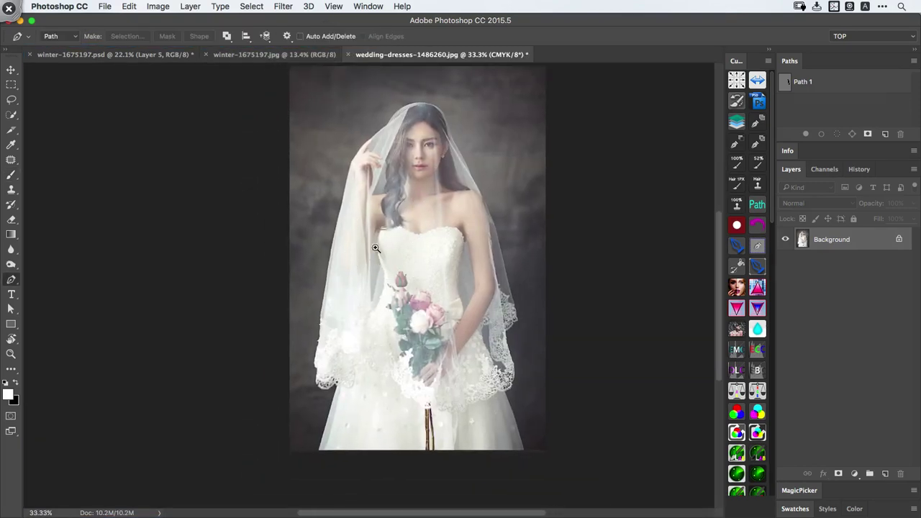
{"action": "left_click_drag", "start_coordinate": [340, 154], "coordinate": [323, 208]}
{"action": "left_click_drag", "start_coordinate": [339, 336], "coordinate": [409, 305]}
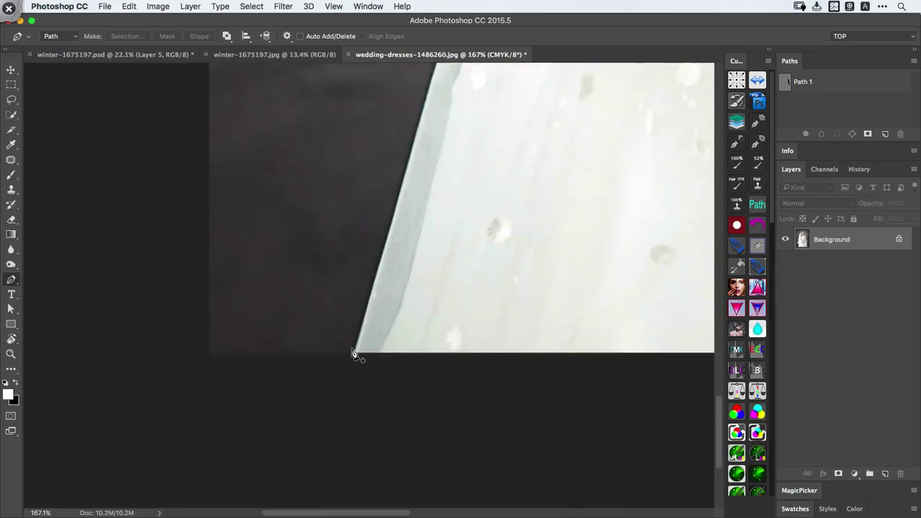
{"action": "left_click", "coordinate": [378, 260]}
{"action": "scroll", "coordinate": [405, 179], "scroll_direction": "up", "scroll_amount": 5}
{"action": "left_click", "coordinate": [400, 254]}
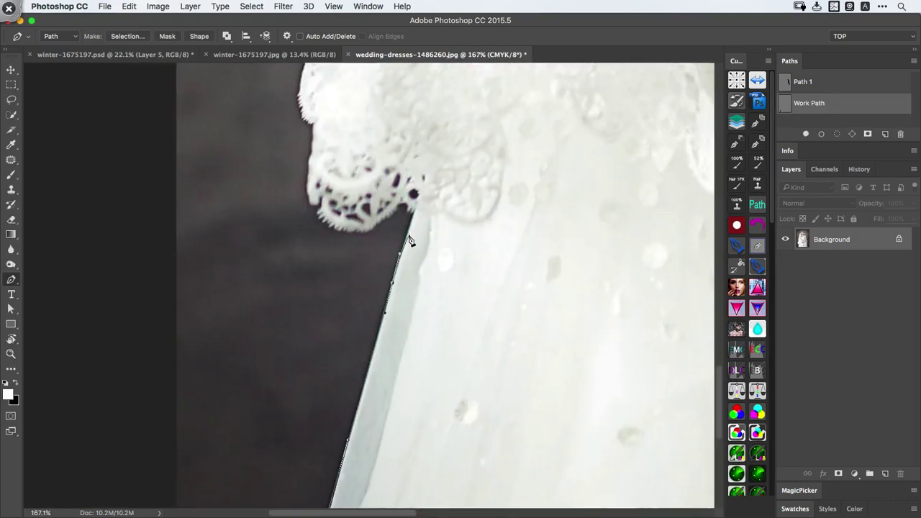
Trace the path from the skirt around the notch and along the underside of the veil's lowest lace scallop
{"action": "left_click_drag", "start_coordinate": [407, 210], "coordinate": [465, 203]}
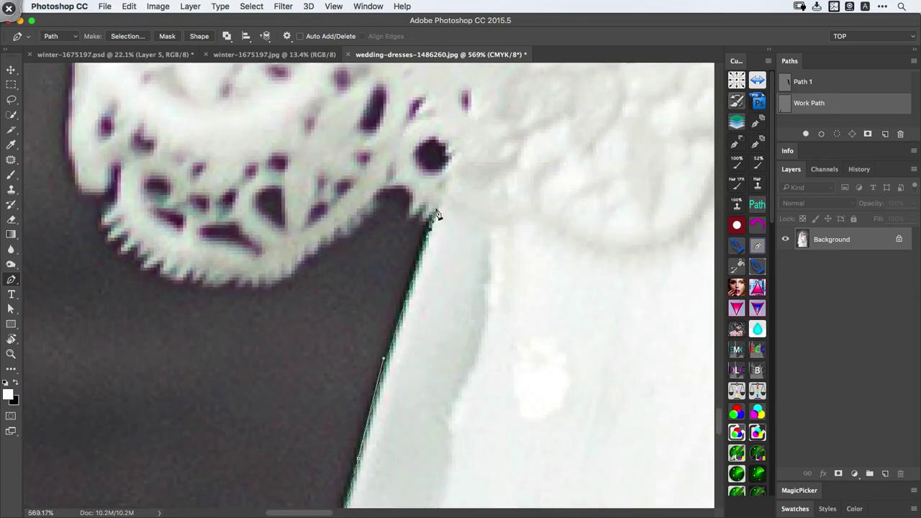
{"action": "left_click", "coordinate": [367, 207]}
{"action": "left_click", "coordinate": [352, 214]}
{"action": "left_click", "coordinate": [342, 221]}
{"action": "left_click", "coordinate": [319, 238]}
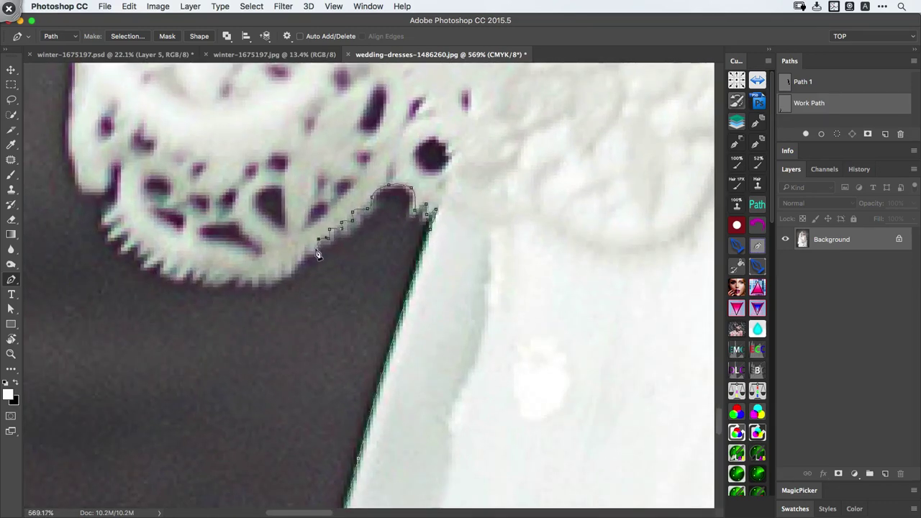
{"action": "left_click", "coordinate": [257, 276]}
{"action": "left_click", "coordinate": [231, 276]}
{"action": "left_click", "coordinate": [195, 267]}
Continue the path around the jagged fringe on the left side of the lowest lace scallop
{"action": "left_click_drag", "start_coordinate": [207, 271], "coordinate": [313, 268]}
{"action": "left_click_drag", "start_coordinate": [283, 270], "coordinate": [306, 267]}
{"action": "left_click", "coordinate": [289, 276]}
{"action": "left_click", "coordinate": [279, 257]}
{"action": "left_click", "coordinate": [264, 267]}
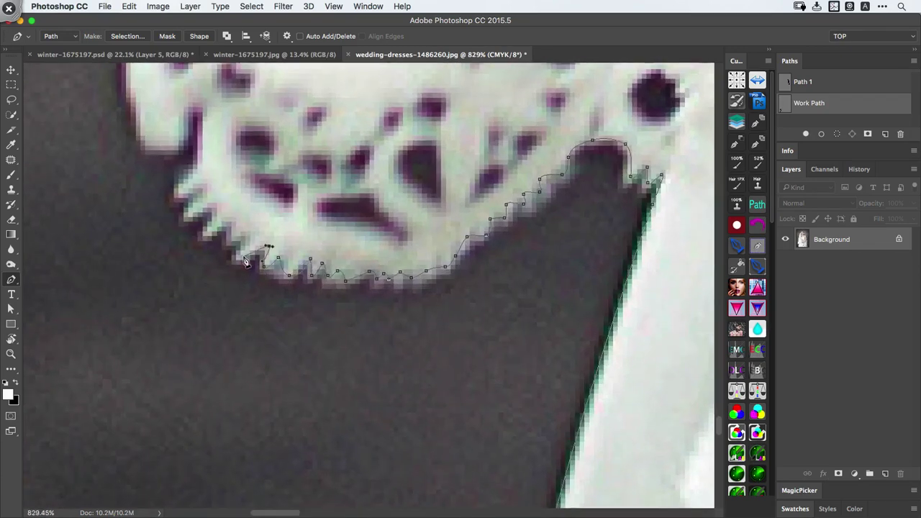
{"action": "left_click", "coordinate": [242, 231]}
{"action": "left_click_drag", "start_coordinate": [216, 212], "coordinate": [271, 265]}
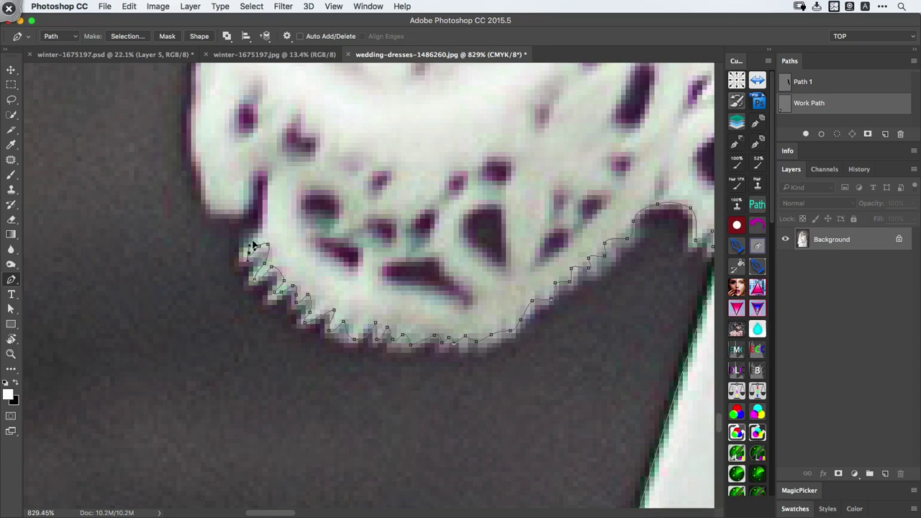
Trace the path around the notch beside the lowest scallop and up the veil's left edge to the next scallop
{"action": "left_click_drag", "start_coordinate": [261, 234], "coordinate": [267, 228]}
{"action": "left_click_drag", "start_coordinate": [270, 208], "coordinate": [270, 195]}
{"action": "left_click_drag", "start_coordinate": [229, 216], "coordinate": [213, 218]}
{"action": "left_click_drag", "start_coordinate": [231, 245], "coordinate": [242, 214]}
{"action": "left_click_drag", "start_coordinate": [242, 196], "coordinate": [243, 187]}
{"action": "scroll", "coordinate": [255, 137], "scroll_direction": "down", "scroll_amount": 5}
{"action": "left_click_drag", "start_coordinate": [255, 137], "coordinate": [279, 318]}
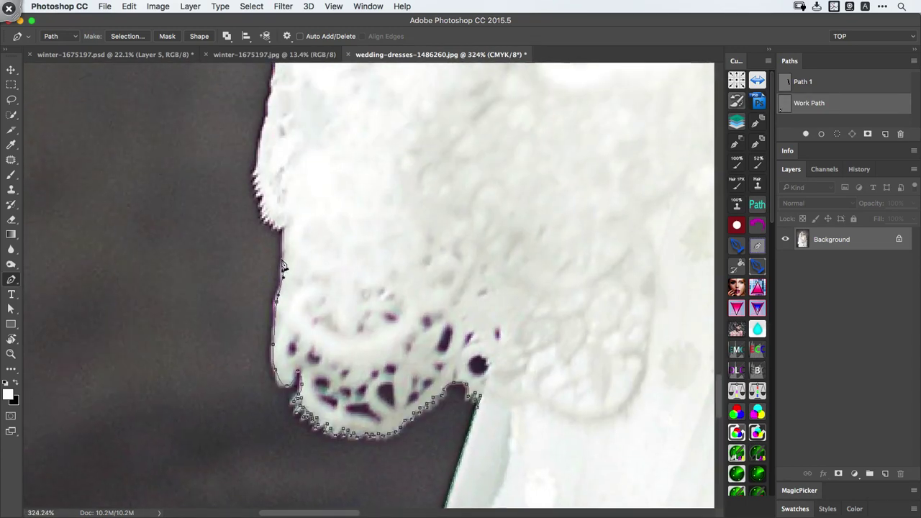
{"action": "left_click", "coordinate": [282, 266]}
Trace the path closely around the jagged fringe of the second lace scallop on the veil's left edge
{"action": "scroll", "coordinate": [275, 229], "scroll_direction": "up", "scroll_amount": 5}
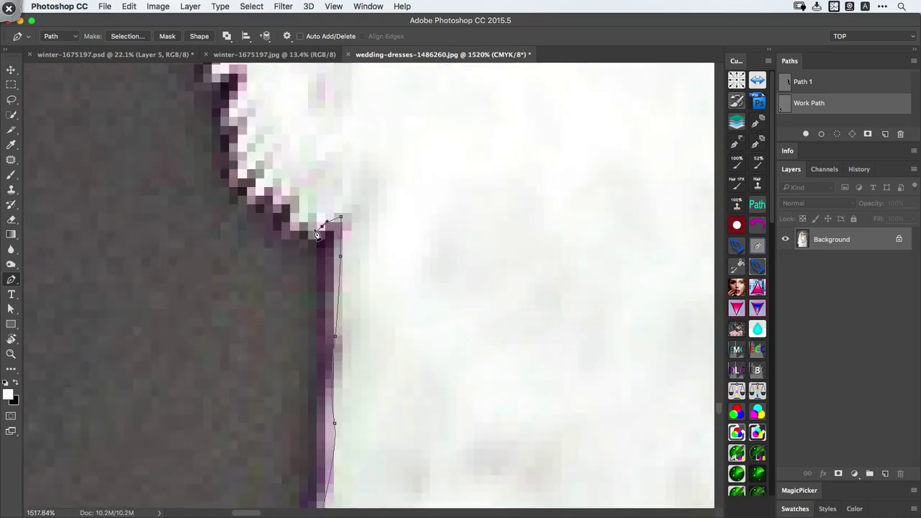
{"action": "left_click", "coordinate": [315, 228]}
{"action": "left_click_drag", "start_coordinate": [306, 215], "coordinate": [278, 189]}
{"action": "left_click", "coordinate": [297, 222]}
{"action": "left_click", "coordinate": [281, 198]}
{"action": "left_click_drag", "start_coordinate": [271, 180], "coordinate": [288, 298]}
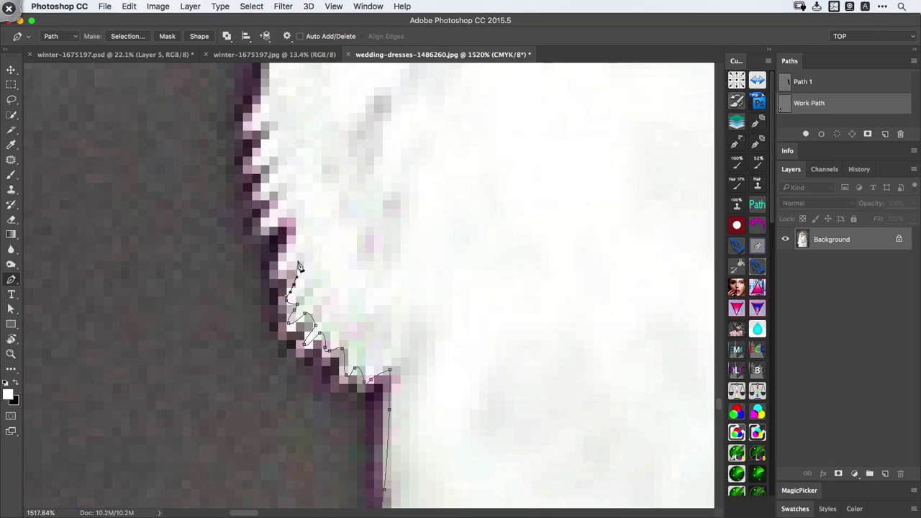
{"action": "left_click_drag", "start_coordinate": [267, 189], "coordinate": [254, 164]}
{"action": "left_click", "coordinate": [256, 156]}
{"action": "left_click_drag", "start_coordinate": [272, 140], "coordinate": [264, 224]}
{"action": "left_click_drag", "start_coordinate": [279, 210], "coordinate": [284, 205]}
Extend the path up the veil's left edge above the second lace scallop
{"action": "scroll", "coordinate": [288, 194], "scroll_direction": "down", "scroll_amount": 5}
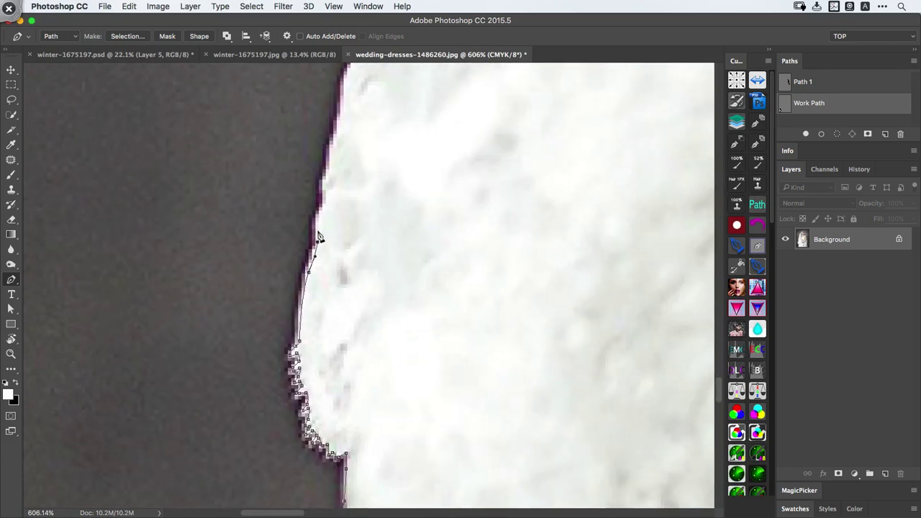
{"action": "left_click_drag", "start_coordinate": [318, 233], "coordinate": [320, 220]}
{"action": "left_click_drag", "start_coordinate": [320, 211], "coordinate": [325, 174]}
{"action": "left_click_drag", "start_coordinate": [339, 134], "coordinate": [333, 152]}
{"action": "left_click_drag", "start_coordinate": [333, 152], "coordinate": [344, 280]}
{"action": "left_click_drag", "start_coordinate": [333, 262], "coordinate": [338, 236]}
{"action": "left_click_drag", "start_coordinate": [340, 224], "coordinate": [359, 184]}
{"action": "left_click_drag", "start_coordinate": [361, 144], "coordinate": [366, 245]}
{"action": "left_click_drag", "start_coordinate": [369, 232], "coordinate": [369, 207]}
{"action": "left_click_drag", "start_coordinate": [378, 192], "coordinate": [392, 142]}
Continue the path around the small lace bumps protruding from the veil's left edge
{"action": "left_click_drag", "start_coordinate": [395, 191], "coordinate": [387, 340]}
{"action": "left_click_drag", "start_coordinate": [379, 247], "coordinate": [378, 203]}
{"action": "left_click_drag", "start_coordinate": [386, 173], "coordinate": [397, 276]}
{"action": "left_click_drag", "start_coordinate": [392, 232], "coordinate": [385, 213]}
{"action": "left_click_drag", "start_coordinate": [396, 208], "coordinate": [408, 327]}
{"action": "left_click_drag", "start_coordinate": [405, 258], "coordinate": [398, 241]}
{"action": "left_click_drag", "start_coordinate": [405, 234], "coordinate": [407, 230]}
Trace the smooth stretch of the veil's left edge from above the lace bumps up beside the sheer folds
{"action": "scroll", "coordinate": [414, 199], "scroll_direction": "down", "scroll_amount": 5}
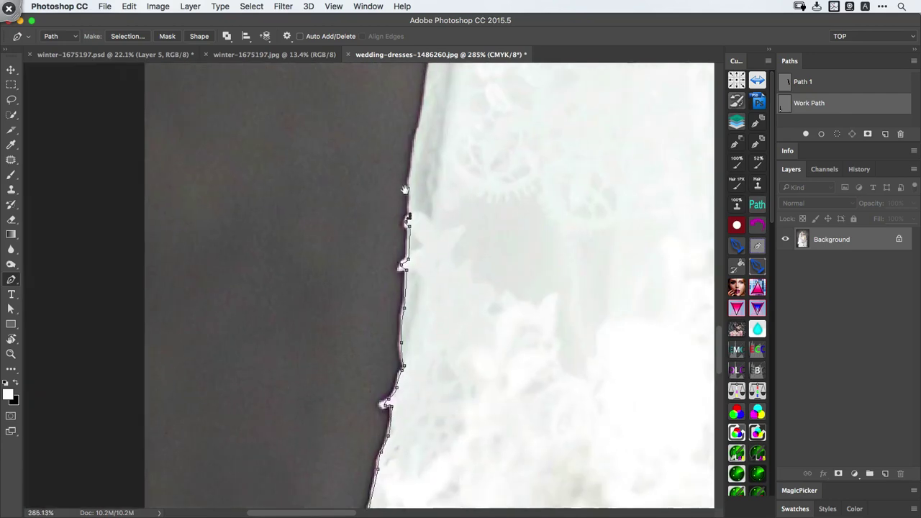
{"action": "left_click_drag", "start_coordinate": [405, 190], "coordinate": [400, 316]}
{"action": "left_click_drag", "start_coordinate": [410, 266], "coordinate": [413, 250]}
{"action": "left_click_drag", "start_coordinate": [423, 200], "coordinate": [424, 192]}
{"action": "left_click_drag", "start_coordinate": [430, 149], "coordinate": [421, 289]}
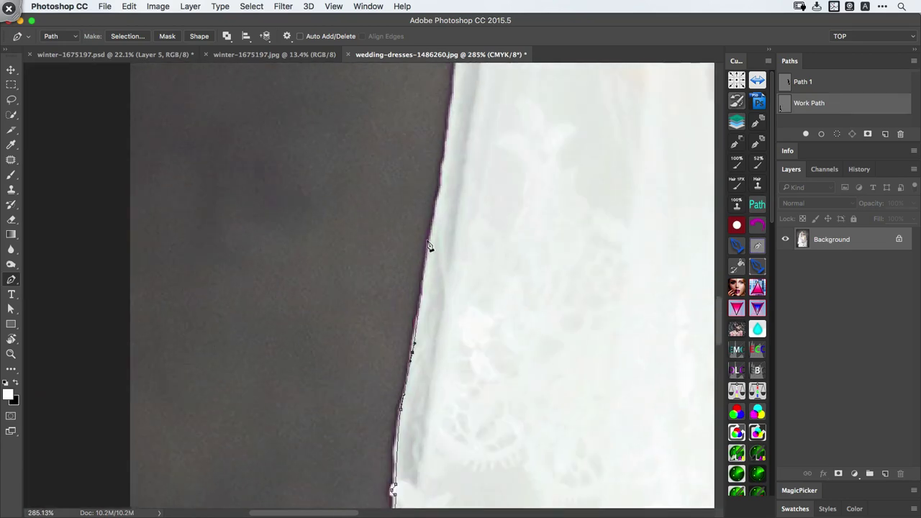
{"action": "left_click_drag", "start_coordinate": [431, 237], "coordinate": [437, 217]}
{"action": "left_click_drag", "start_coordinate": [446, 158], "coordinate": [446, 154]}
{"action": "left_click_drag", "start_coordinate": [454, 85], "coordinate": [359, 296]}
{"action": "left_click_drag", "start_coordinate": [369, 245], "coordinate": [373, 223]}
{"action": "left_click_drag", "start_coordinate": [389, 133], "coordinate": [390, 216]}
{"action": "left_click_drag", "start_coordinate": [401, 203], "coordinate": [395, 351]}
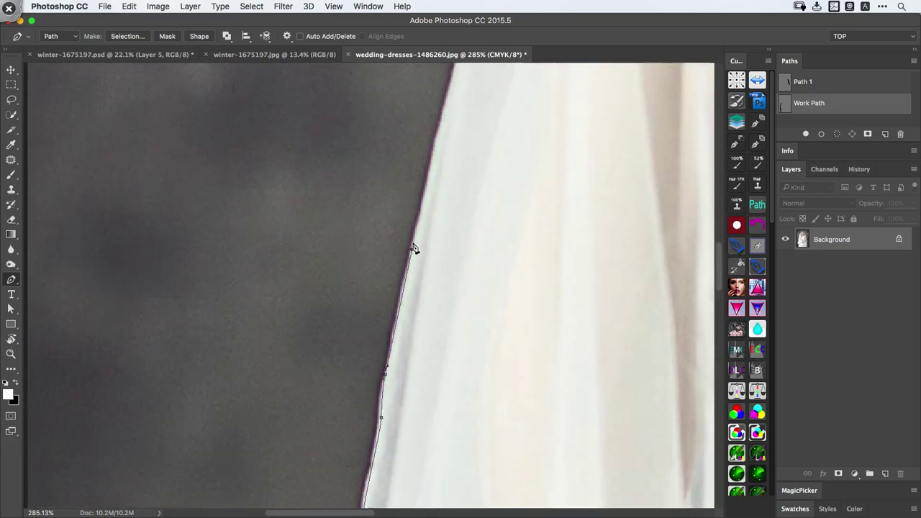
Extend the path up the veil's left edge alongside the forearm to the back of the raised hand
{"action": "left_click_drag", "start_coordinate": [411, 244], "coordinate": [415, 226]}
{"action": "left_click_drag", "start_coordinate": [433, 119], "coordinate": [434, 227]}
{"action": "left_click_drag", "start_coordinate": [456, 99], "coordinate": [325, 264]}
{"action": "left_click_drag", "start_coordinate": [313, 350], "coordinate": [320, 326]}
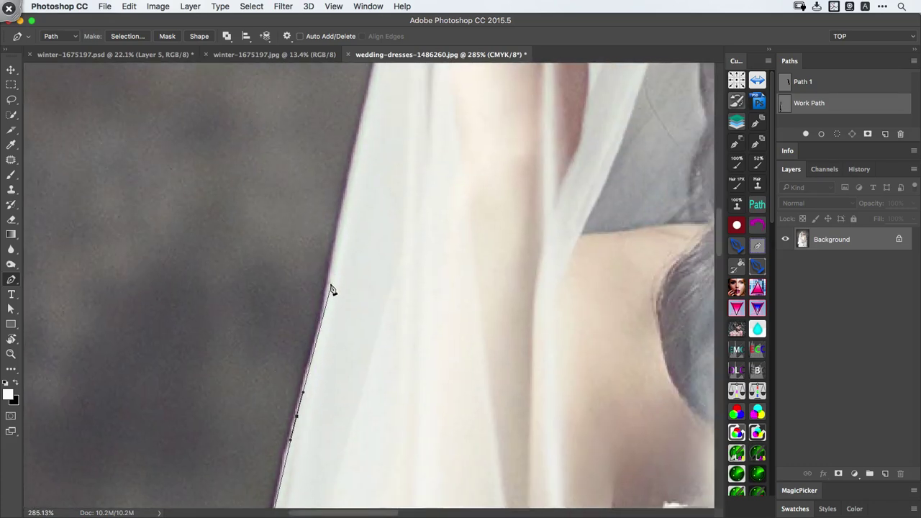
{"action": "left_click_drag", "start_coordinate": [328, 283], "coordinate": [335, 250]}
{"action": "left_click_drag", "start_coordinate": [361, 115], "coordinate": [376, 210]}
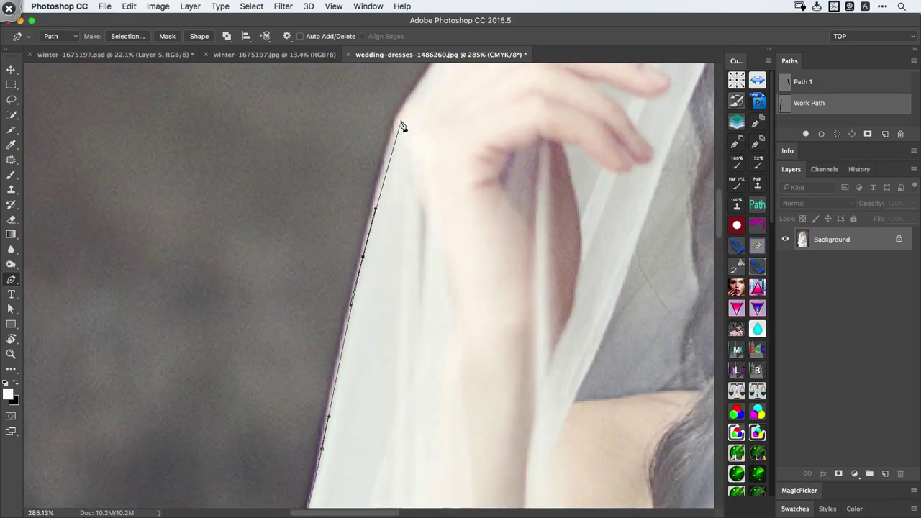
{"action": "left_click_drag", "start_coordinate": [401, 113], "coordinate": [409, 100]}
{"action": "left_click_drag", "start_coordinate": [409, 100], "coordinate": [268, 329]}
Trace the path along the veil over the raised hand and past the fingertip towards the head
{"action": "left_click_drag", "start_coordinate": [320, 250], "coordinate": [329, 240]}
{"action": "left_click_drag", "start_coordinate": [382, 180], "coordinate": [389, 174]}
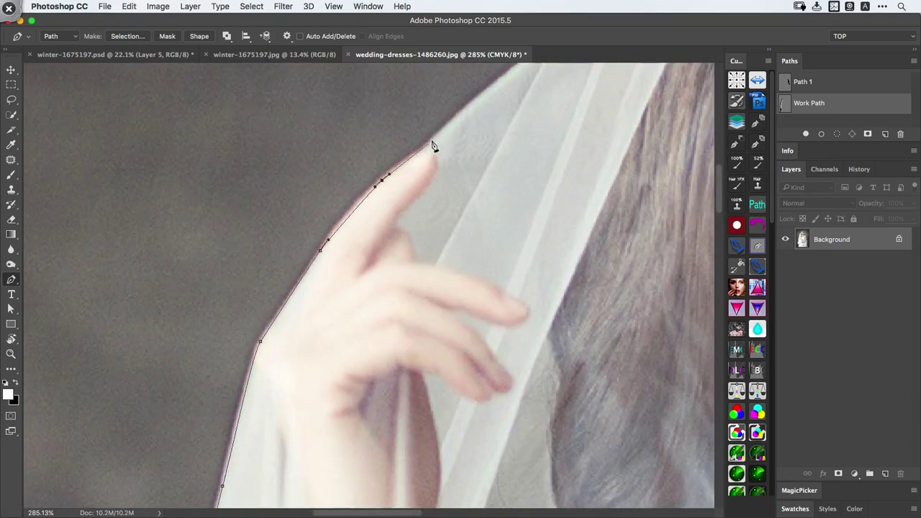
{"action": "left_click_drag", "start_coordinate": [444, 129], "coordinate": [453, 121]}
{"action": "left_click_drag", "start_coordinate": [433, 136], "coordinate": [249, 301]}
{"action": "left_click", "coordinate": [382, 193]}
{"action": "left_click_drag", "start_coordinate": [382, 171], "coordinate": [241, 294]}
Trace the path along the veil's curved left edge from past the fingertip up towards the crown of the head
{"action": "scroll", "coordinate": [288, 236], "scroll_direction": "up", "scroll_amount": 5}
{"action": "left_click_drag", "start_coordinate": [295, 236], "coordinate": [321, 205]}
{"action": "left_click_drag", "start_coordinate": [373, 159], "coordinate": [397, 142]}
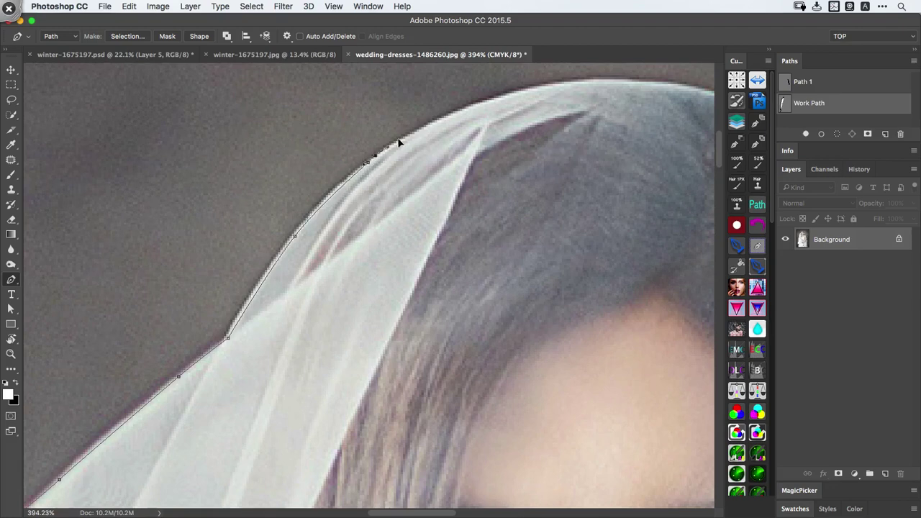
{"action": "left_click_drag", "start_coordinate": [448, 111], "coordinate": [336, 177]}
{"action": "key", "text": "super+z"}
{"action": "left_click_drag", "start_coordinate": [286, 209], "coordinate": [345, 175]}
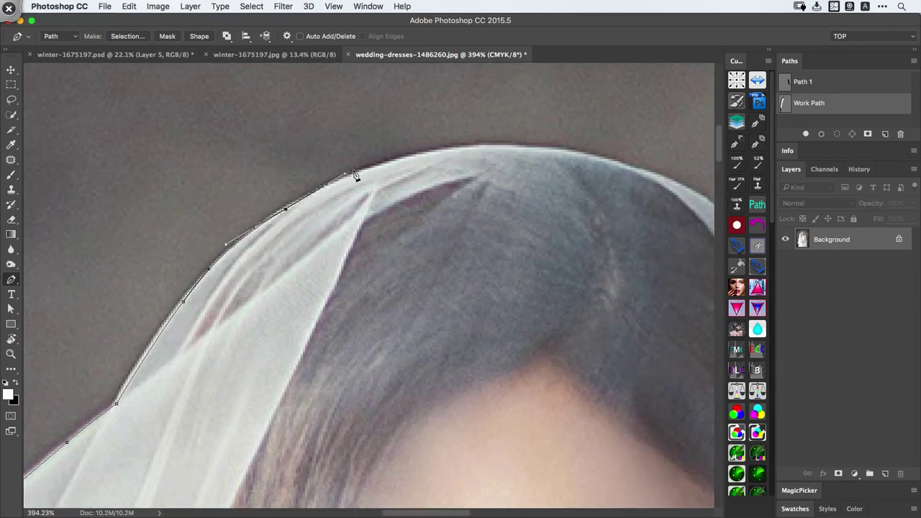
Carry the path over the crown and down the veil's right edge beside the hair
{"action": "left_click_drag", "start_coordinate": [461, 148], "coordinate": [517, 144]}
{"action": "left_click_drag", "start_coordinate": [612, 146], "coordinate": [318, 176]}
{"action": "left_click_drag", "start_coordinate": [345, 203], "coordinate": [247, 100]}
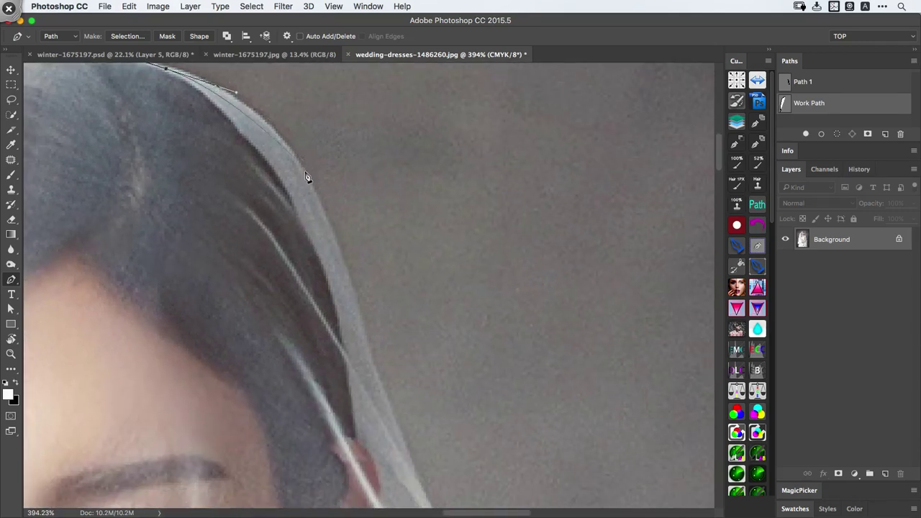
{"action": "left_click_drag", "start_coordinate": [306, 174], "coordinate": [333, 224]}
{"action": "left_click_drag", "start_coordinate": [360, 319], "coordinate": [364, 332]}
Extend the path down the veil's right edge from ear level to just above the shoulder
{"action": "left_click_drag", "start_coordinate": [388, 398], "coordinate": [280, 156]}
{"action": "left_click_drag", "start_coordinate": [305, 228], "coordinate": [316, 261]}
{"action": "left_click_drag", "start_coordinate": [365, 350], "coordinate": [324, 303]}
{"action": "left_click_drag", "start_coordinate": [362, 376], "coordinate": [267, 164]}
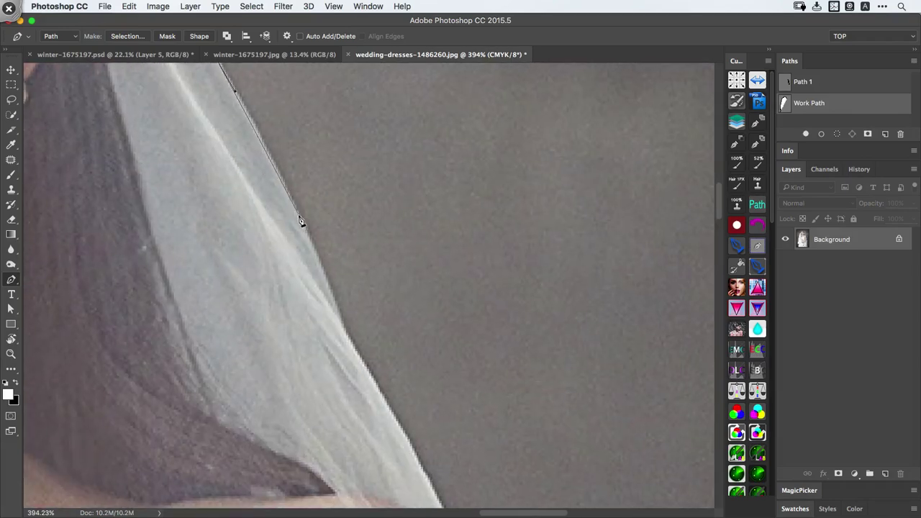
{"action": "left_click_drag", "start_coordinate": [298, 216], "coordinate": [313, 252]}
{"action": "left_click_drag", "start_coordinate": [338, 315], "coordinate": [342, 328]}
{"action": "left_click_drag", "start_coordinate": [360, 359], "coordinate": [367, 372]}
{"action": "left_click_drag", "start_coordinate": [395, 417], "coordinate": [284, 169]}
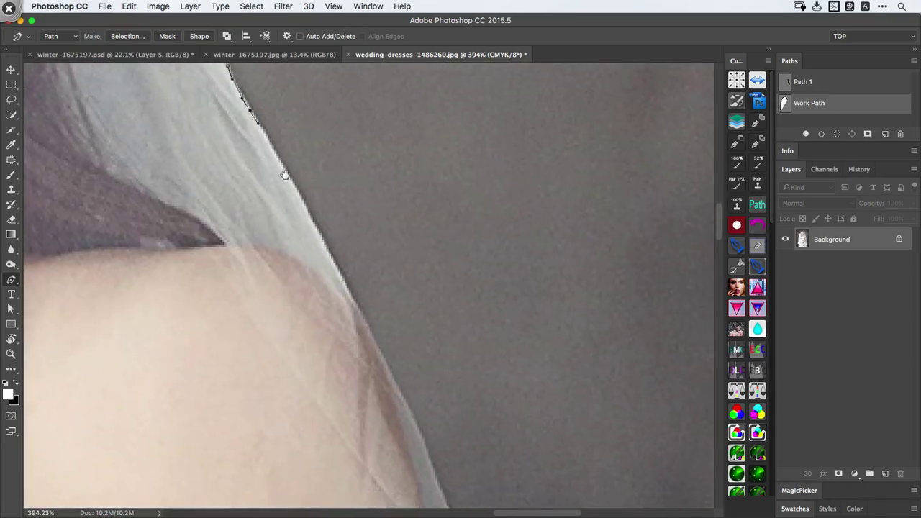
Trace the path along the veil's right edge past the shoulder and down to the upper arm
{"action": "left_click_drag", "start_coordinate": [320, 238], "coordinate": [346, 289]}
{"action": "left_click_drag", "start_coordinate": [381, 356], "coordinate": [393, 384]}
{"action": "left_click_drag", "start_coordinate": [408, 421], "coordinate": [325, 206]}
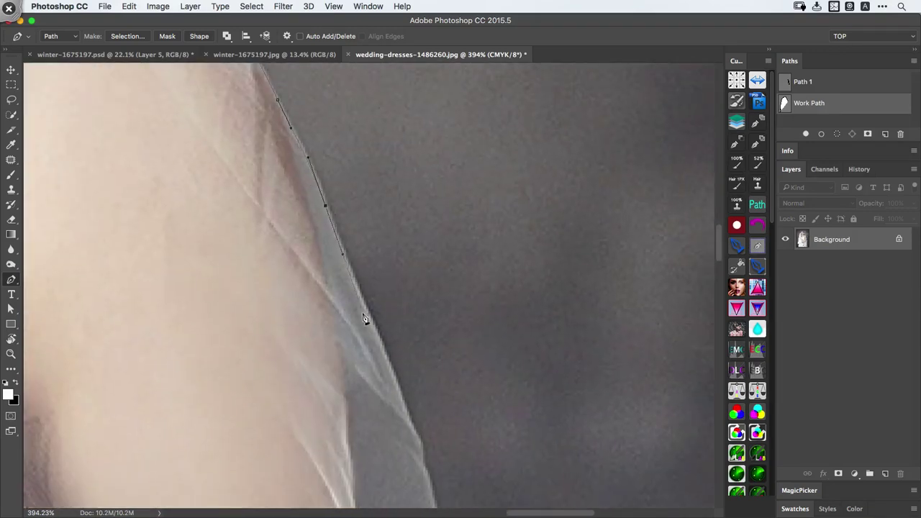
{"action": "left_click_drag", "start_coordinate": [374, 331], "coordinate": [385, 367]}
{"action": "left_click_drag", "start_coordinate": [410, 430], "coordinate": [318, 161]}
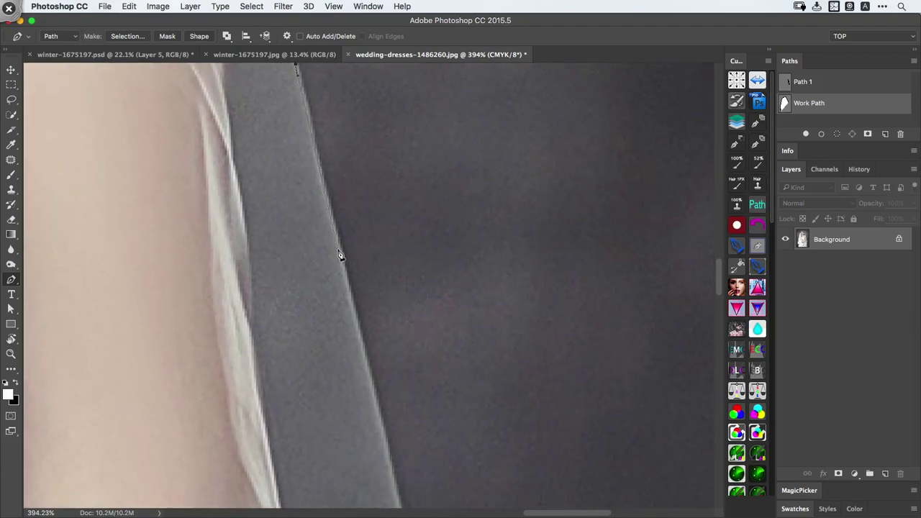
Continue the path down the straight sheer veil edge beside the arm to just above the lace trim
{"action": "left_click_drag", "start_coordinate": [340, 255], "coordinate": [352, 301]}
{"action": "scroll", "coordinate": [352, 303], "scroll_direction": "down", "scroll_amount": 1}
{"action": "left_click_drag", "start_coordinate": [355, 407], "coordinate": [328, 188]}
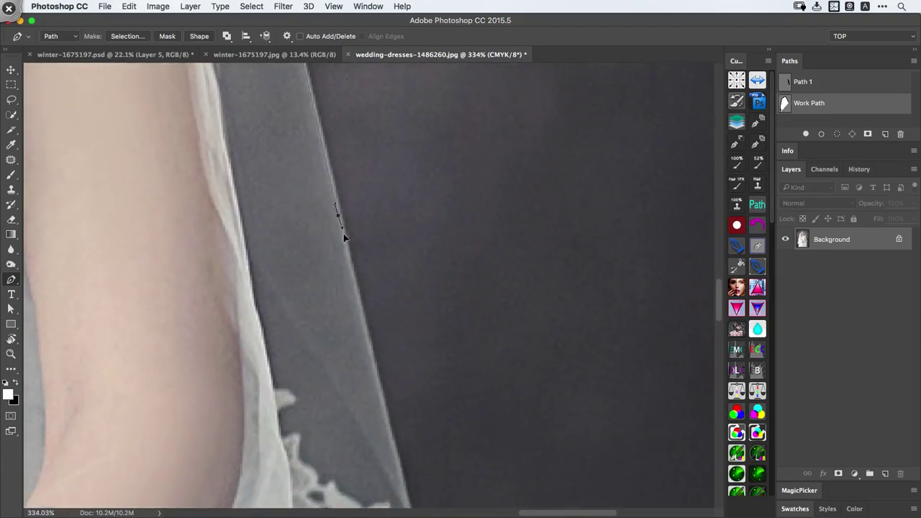
{"action": "left_click_drag", "start_coordinate": [344, 238], "coordinate": [354, 284]}
{"action": "left_click_drag", "start_coordinate": [389, 399], "coordinate": [318, 154]}
{"action": "left_click_drag", "start_coordinate": [325, 230], "coordinate": [335, 265]}
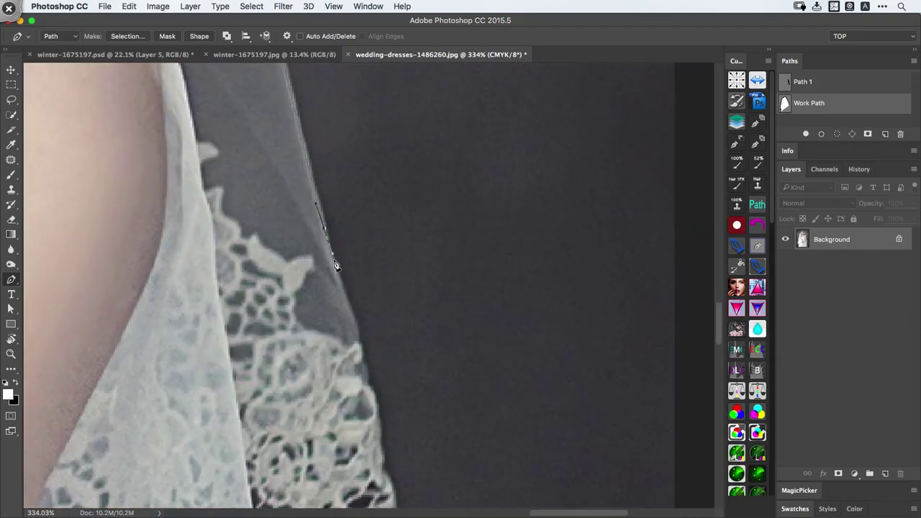
Trace the path down the outer edge of the upper lace trim on the veil's right side
{"action": "left_click_drag", "start_coordinate": [360, 349], "coordinate": [303, 93]}
{"action": "left_click_drag", "start_coordinate": [313, 115], "coordinate": [341, 121]}
{"action": "left_click_drag", "start_coordinate": [317, 80], "coordinate": [341, 201]}
{"action": "left_click_drag", "start_coordinate": [343, 204], "coordinate": [347, 215]}
{"action": "left_click_drag", "start_coordinate": [361, 279], "coordinate": [380, 334]}
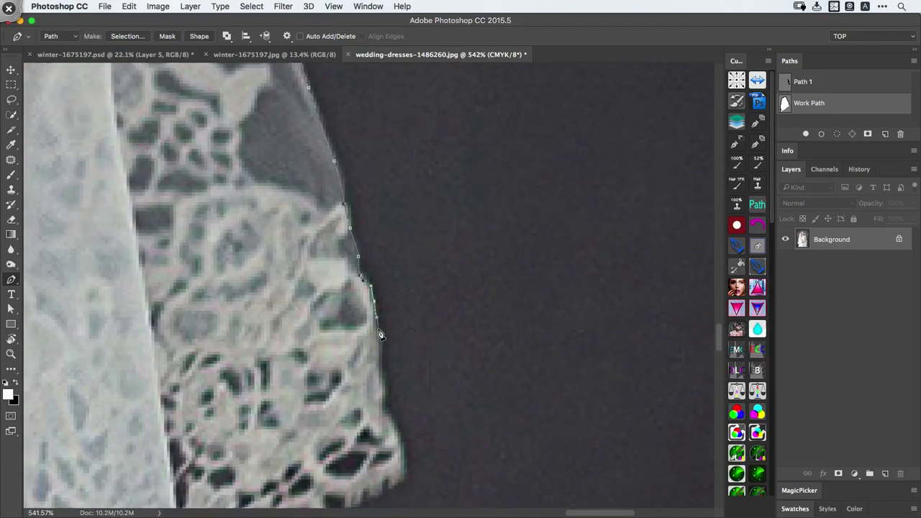
{"action": "left_click_drag", "start_coordinate": [383, 410], "coordinate": [453, 136]}
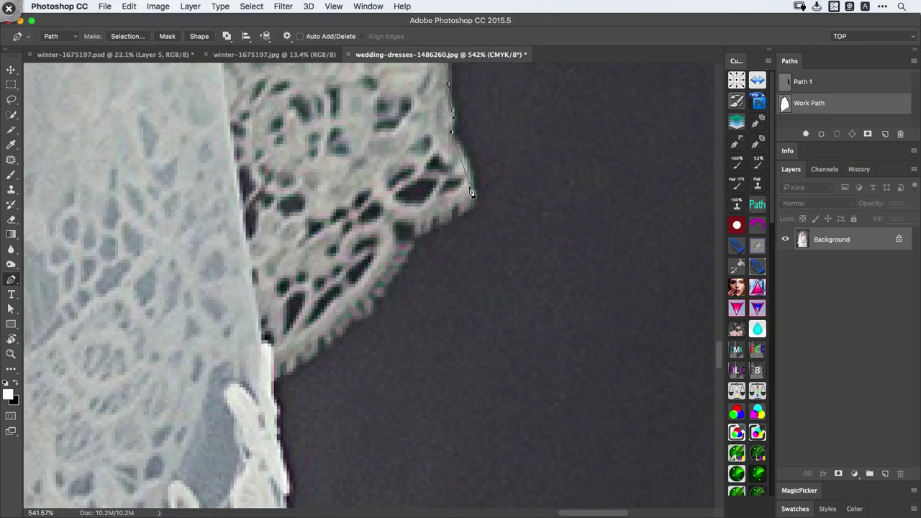
Trace around the upper lace trim's outer corner and start along its fringed lower edge
{"action": "left_click_drag", "start_coordinate": [470, 188], "coordinate": [470, 200]}
{"action": "left_click_drag", "start_coordinate": [465, 210], "coordinate": [469, 190]}
{"action": "left_click_drag", "start_coordinate": [443, 222], "coordinate": [441, 227]}
{"action": "left_click_drag", "start_coordinate": [433, 224], "coordinate": [406, 229]}
{"action": "left_click_drag", "start_coordinate": [397, 251], "coordinate": [373, 238]}
{"action": "left_click_drag", "start_coordinate": [341, 224], "coordinate": [332, 227]}
{"action": "left_click_drag", "start_coordinate": [354, 295], "coordinate": [354, 303]}
{"action": "left_click_drag", "start_coordinate": [352, 293], "coordinate": [313, 316]}
{"action": "left_click_drag", "start_coordinate": [316, 350], "coordinate": [485, 171]}
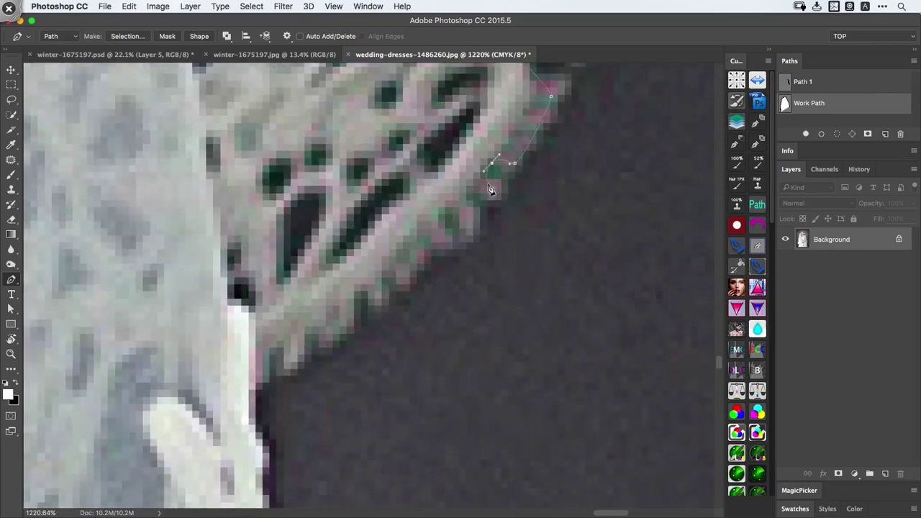
Follow the remaining fringe of the upper lace trim inwards to the white lace edge beneath it
{"action": "left_click_drag", "start_coordinate": [434, 227], "coordinate": [443, 240]}
{"action": "left_click_drag", "start_coordinate": [244, 392], "coordinate": [242, 415]}
{"action": "left_click_drag", "start_coordinate": [241, 418], "coordinate": [326, 208]}
{"action": "left_click_drag", "start_coordinate": [336, 231], "coordinate": [333, 245]}
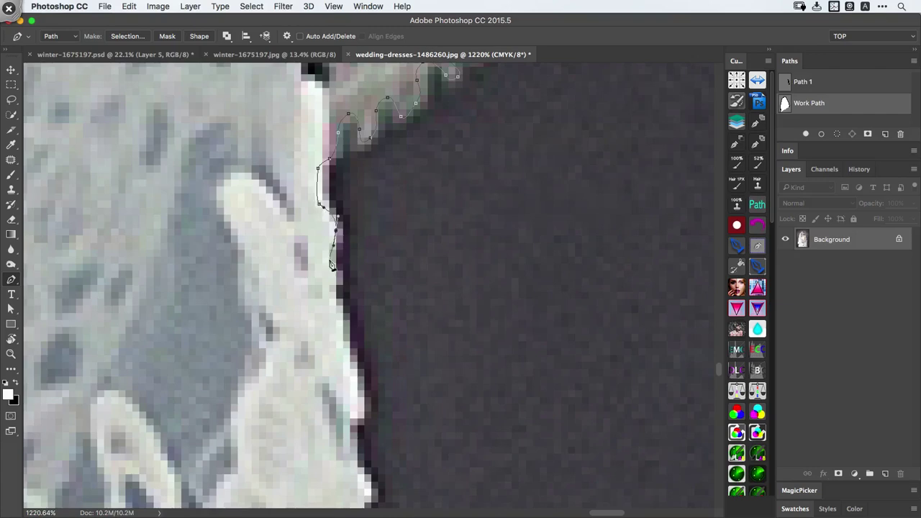
Trace the path down the bright, uneven edge of the white lace below the upper trim
{"action": "left_click_drag", "start_coordinate": [332, 286], "coordinate": [336, 308]}
{"action": "left_click_drag", "start_coordinate": [355, 365], "coordinate": [360, 417]}
{"action": "left_click_drag", "start_coordinate": [350, 428], "coordinate": [349, 434]}
{"action": "left_click_drag", "start_coordinate": [354, 475], "coordinate": [336, 190]}
{"action": "left_click_drag", "start_coordinate": [349, 204], "coordinate": [343, 239]}
{"action": "left_click_drag", "start_coordinate": [351, 258], "coordinate": [352, 267]}
{"action": "left_click_drag", "start_coordinate": [355, 306], "coordinate": [356, 313]}
{"action": "left_click_drag", "start_coordinate": [354, 313], "coordinate": [310, 354]}
Continue the path down the veil's right lace edge and around the small white bump protruding from it
{"action": "left_click_drag", "start_coordinate": [357, 318], "coordinate": [360, 181]}
{"action": "left_click", "coordinate": [349, 193]}
{"action": "left_click", "coordinate": [352, 223]}
{"action": "left_click", "coordinate": [380, 311]}
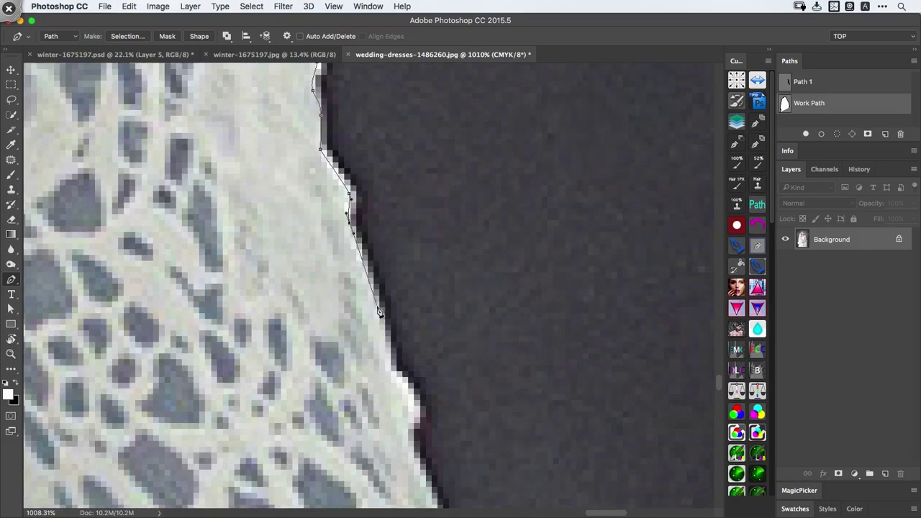
{"action": "left_click", "coordinate": [393, 381]}
{"action": "left_click_drag", "start_coordinate": [408, 394], "coordinate": [336, 192]}
{"action": "left_click", "coordinate": [336, 188]}
{"action": "left_click", "coordinate": [341, 214]}
{"action": "left_click_drag", "start_coordinate": [333, 244], "coordinate": [337, 261]}
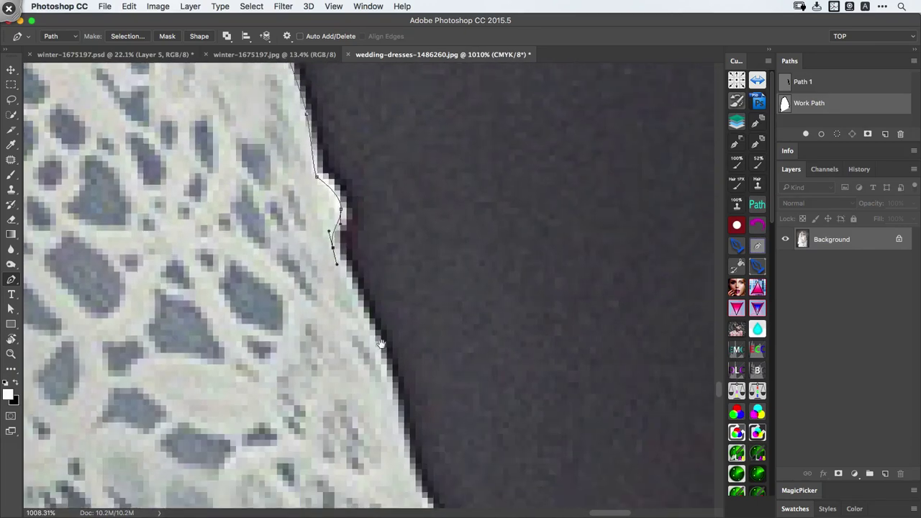
Extend the path from below the white bump down the outer edge of the lower lace trim
{"action": "left_click_drag", "start_coordinate": [382, 346], "coordinate": [306, 219]}
{"action": "left_click_drag", "start_coordinate": [326, 305], "coordinate": [338, 324]}
{"action": "left_click_drag", "start_coordinate": [367, 366], "coordinate": [319, 257]}
{"action": "left_click_drag", "start_coordinate": [316, 317], "coordinate": [319, 334]}
{"action": "left_click", "coordinate": [321, 381]}
{"action": "left_click", "coordinate": [329, 411]}
{"action": "left_click_drag", "start_coordinate": [329, 458], "coordinate": [346, 208]}
{"action": "left_click", "coordinate": [351, 264]}
{"action": "left_click_drag", "start_coordinate": [350, 291], "coordinate": [351, 304]}
Trace around the lower lace tip and into the notch above the first fringe threads
{"action": "left_click_drag", "start_coordinate": [347, 350], "coordinate": [392, 159]}
{"action": "left_click", "coordinate": [382, 193]}
{"action": "left_click_drag", "start_coordinate": [366, 224], "coordinate": [366, 249]}
{"action": "left_click_drag", "start_coordinate": [358, 288], "coordinate": [348, 300]}
{"action": "left_click_drag", "start_coordinate": [341, 311], "coordinate": [294, 340]}
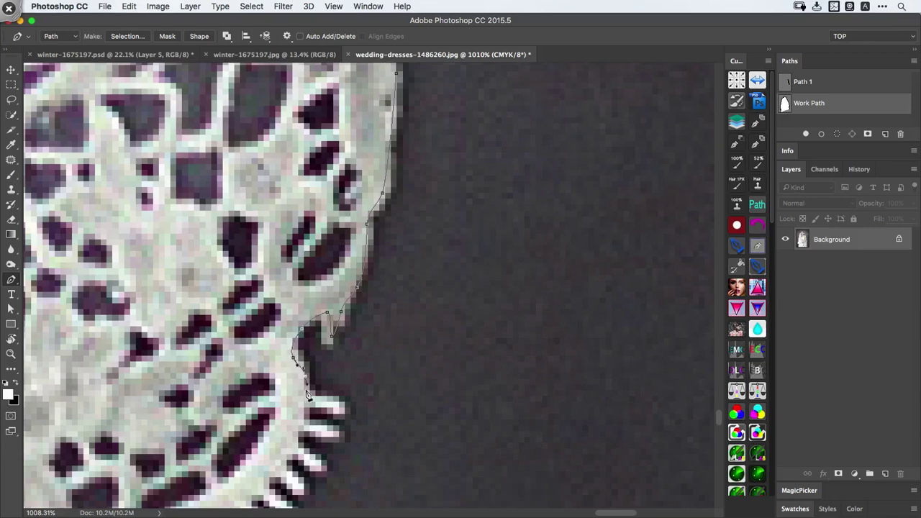
{"action": "left_click", "coordinate": [304, 398]}
Outline the first individual fringe threads along the curved lower border of the lace on the right side
{"action": "left_click_drag", "start_coordinate": [352, 363], "coordinate": [582, 141]}
{"action": "left_click_drag", "start_coordinate": [572, 151], "coordinate": [626, 173]}
{"action": "left_click_drag", "start_coordinate": [575, 181], "coordinate": [579, 191]}
{"action": "left_click_drag", "start_coordinate": [561, 187], "coordinate": [509, 188]}
{"action": "left_click_drag", "start_coordinate": [513, 203], "coordinate": [570, 228]}
{"action": "left_click_drag", "start_coordinate": [566, 232], "coordinate": [525, 224]}
{"action": "left_click_drag", "start_coordinate": [504, 222], "coordinate": [511, 252]}
{"action": "mouse_move", "coordinate": [539, 268]}
{"action": "left_mouse_down"}
{"action": "mouse_move", "coordinate": [544, 281]}
{"action": "mouse_move", "coordinate": [531, 282]}
{"action": "left_mouse_up"}
{"action": "left_click_drag", "start_coordinate": [515, 260], "coordinate": [486, 264]}
{"action": "left_click_drag", "start_coordinate": [486, 279], "coordinate": [514, 311]}
{"action": "left_click_drag", "start_coordinate": [507, 311], "coordinate": [463, 296]}
Outline the remaining fringe threads one by one until the path reaches the edge of the skirt
{"action": "left_click_drag", "start_coordinate": [471, 316], "coordinate": [478, 321]}
{"action": "left_click_drag", "start_coordinate": [496, 338], "coordinate": [480, 341]}
{"action": "left_click_drag", "start_coordinate": [465, 323], "coordinate": [459, 319]}
{"action": "left_click_drag", "start_coordinate": [462, 361], "coordinate": [465, 372]}
{"action": "left_click_drag", "start_coordinate": [461, 392], "coordinate": [402, 371]}
{"action": "left_click_drag", "start_coordinate": [390, 366], "coordinate": [460, 254]}
{"action": "left_click_drag", "start_coordinate": [441, 257], "coordinate": [472, 305]}
{"action": "left_click_drag", "start_coordinate": [462, 302], "coordinate": [408, 309]}
{"action": "left_click_drag", "start_coordinate": [422, 329], "coordinate": [409, 335]}
{"action": "left_click_drag", "start_coordinate": [403, 310], "coordinate": [400, 305]}
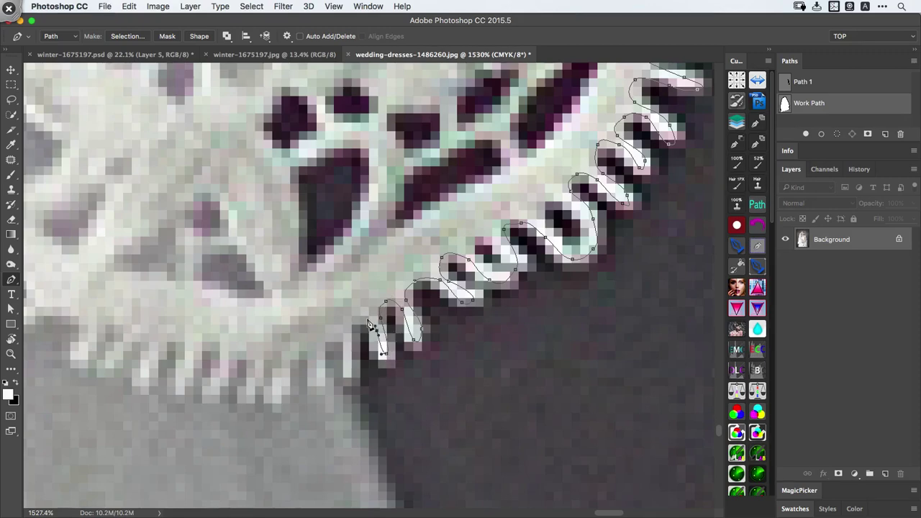
{"action": "left_click_drag", "start_coordinate": [366, 319], "coordinate": [359, 322]}
{"action": "left_click_drag", "start_coordinate": [346, 339], "coordinate": [345, 376]}
{"action": "left_click_drag", "start_coordinate": [343, 385], "coordinate": [319, 172]}
Trace the path down the skirt's right edge towards the bottom of the photo
{"action": "scroll", "coordinate": [342, 394], "scroll_direction": "down", "scroll_amount": 5}
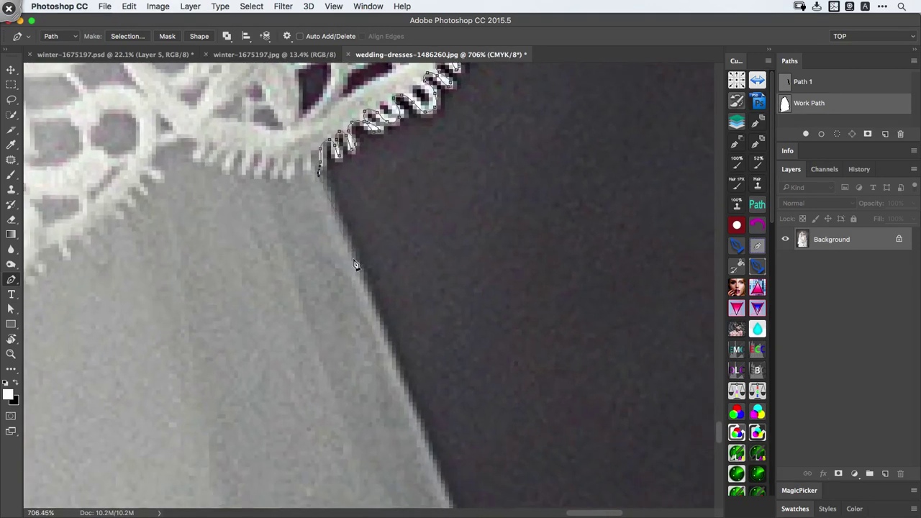
{"action": "scroll", "coordinate": [370, 295], "scroll_direction": "down", "scroll_amount": 5}
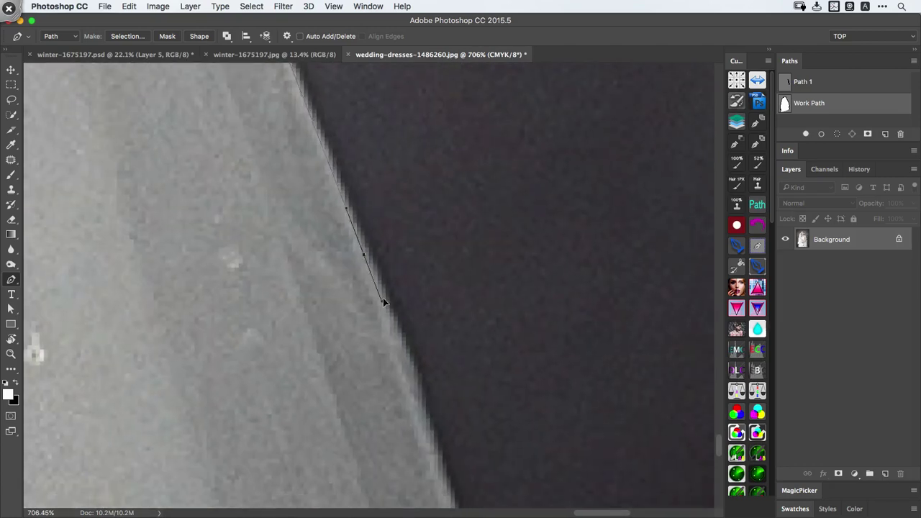
{"action": "scroll", "coordinate": [363, 277], "scroll_direction": "down", "scroll_amount": 5}
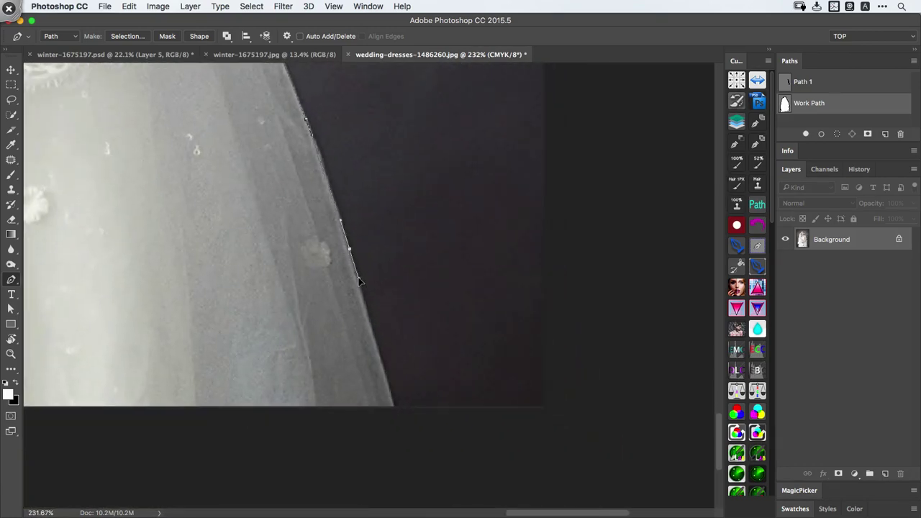
{"action": "left_click_drag", "start_coordinate": [360, 278], "coordinate": [358, 283]}
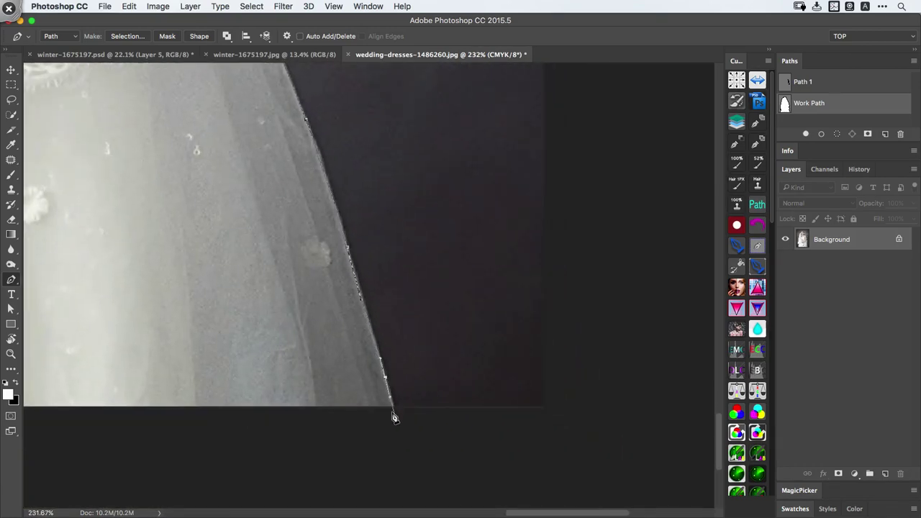
Run the path along the photo's bottom edge and close it at its starting point on the skirt's left side
{"action": "scroll", "coordinate": [394, 413], "scroll_direction": "down", "scroll_amount": 5}
{"action": "scroll", "coordinate": [360, 374], "scroll_direction": "up", "scroll_amount": 5}
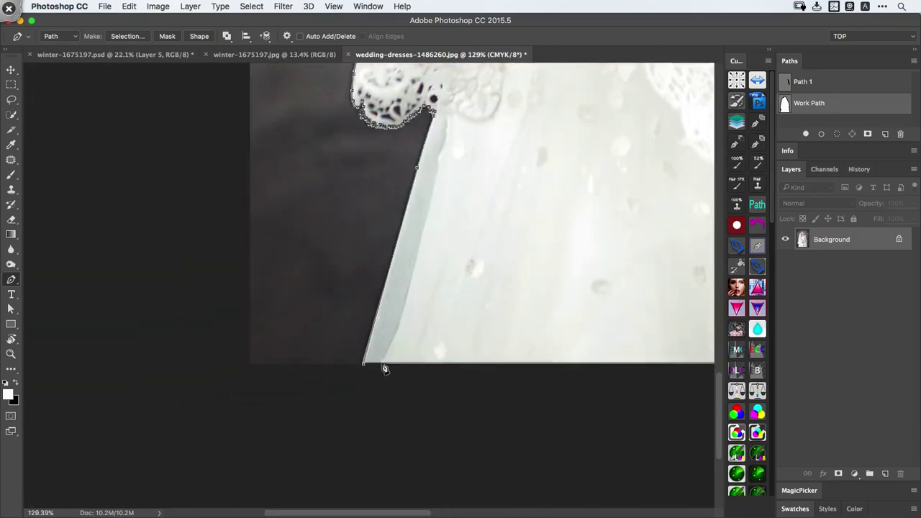
{"action": "left_click", "coordinate": [364, 365]}
{"action": "scroll", "coordinate": [381, 345], "scroll_direction": "down", "scroll_amount": 5}
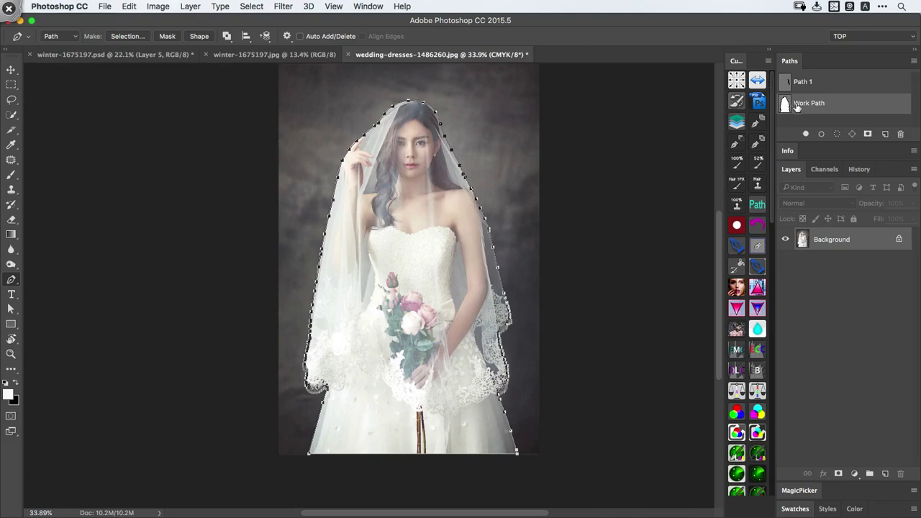
Load the work path as a selection and run the PSD action to create a masked bride layer above solid blue
{"action": "left_click", "coordinate": [785, 108], "text": "super"}
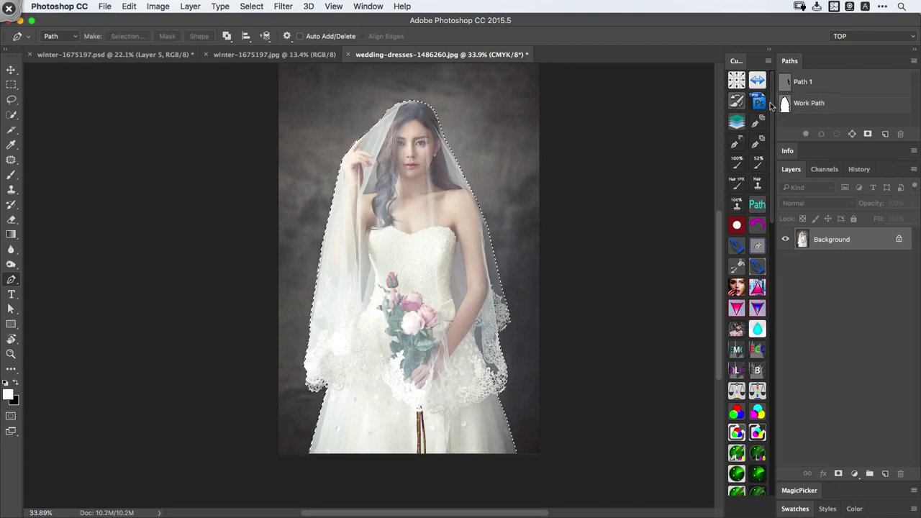
{"action": "left_click", "coordinate": [760, 109]}
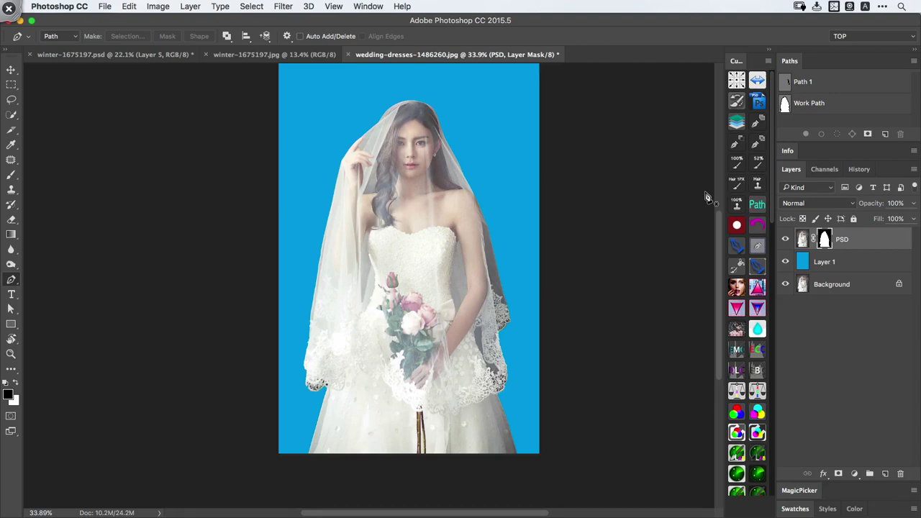
Examine the cutout's edges and the dark holes in the lace on both sides of the veil against the blue
{"action": "left_click_drag", "start_coordinate": [486, 244], "coordinate": [494, 213]}
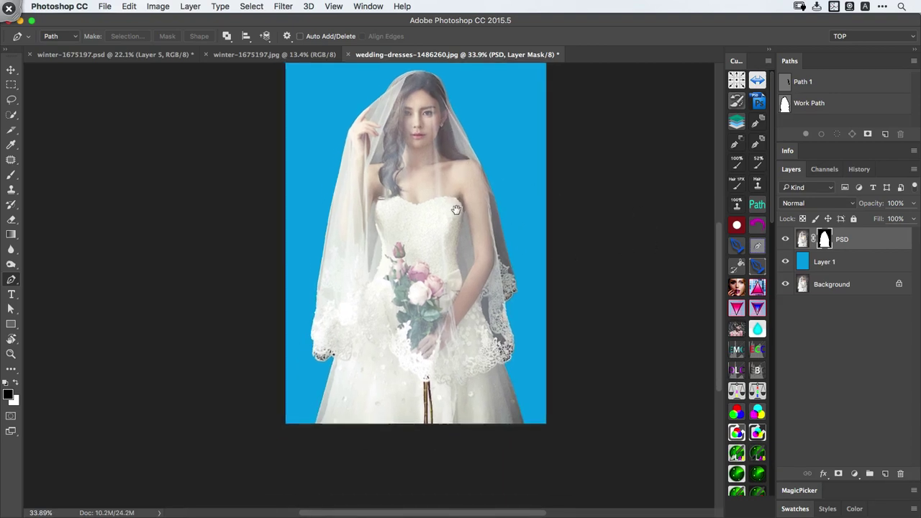
{"action": "scroll", "coordinate": [462, 138], "scroll_direction": "up", "scroll_amount": 3}
{"action": "left_click_drag", "start_coordinate": [469, 150], "coordinate": [483, 207]}
{"action": "left_click_drag", "start_coordinate": [416, 305], "coordinate": [457, 154]}
{"action": "scroll", "coordinate": [346, 357], "scroll_direction": "up", "scroll_amount": 5}
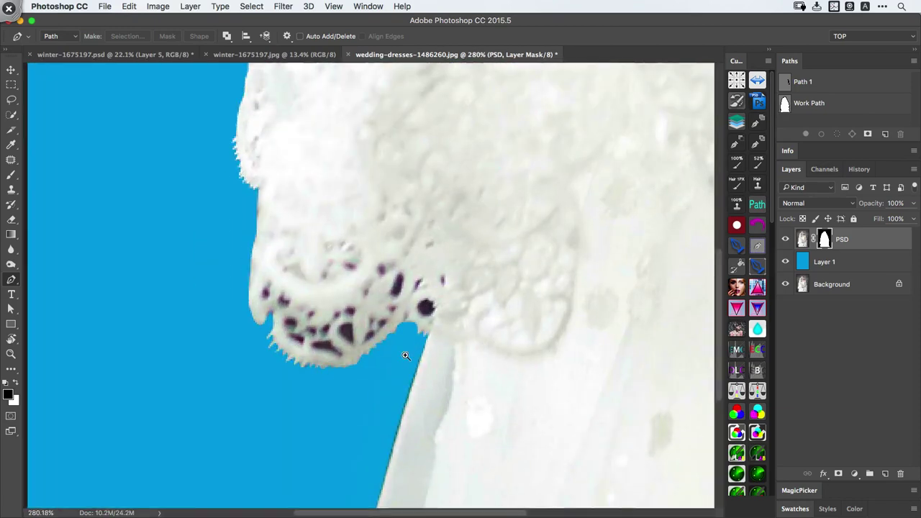
{"action": "scroll", "coordinate": [372, 309], "scroll_direction": "down", "scroll_amount": 6}
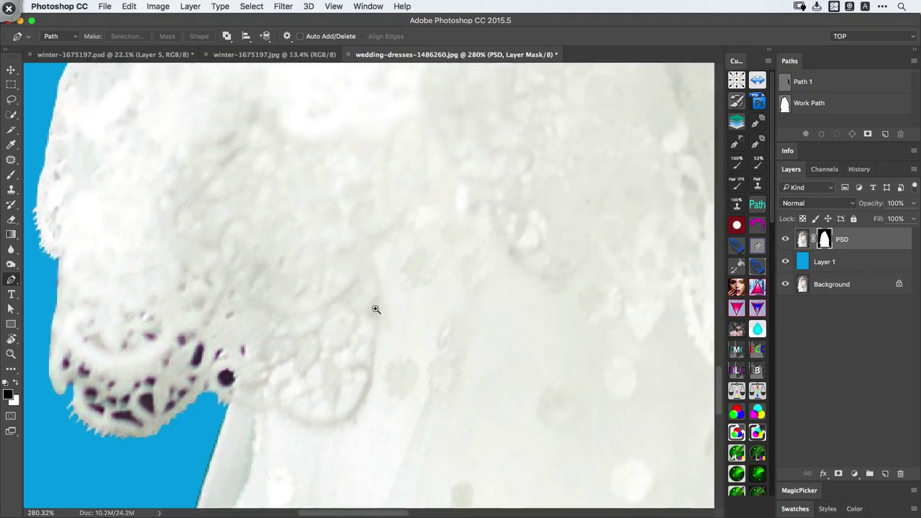
{"action": "scroll", "coordinate": [485, 270], "scroll_direction": "up", "scroll_amount": 7}
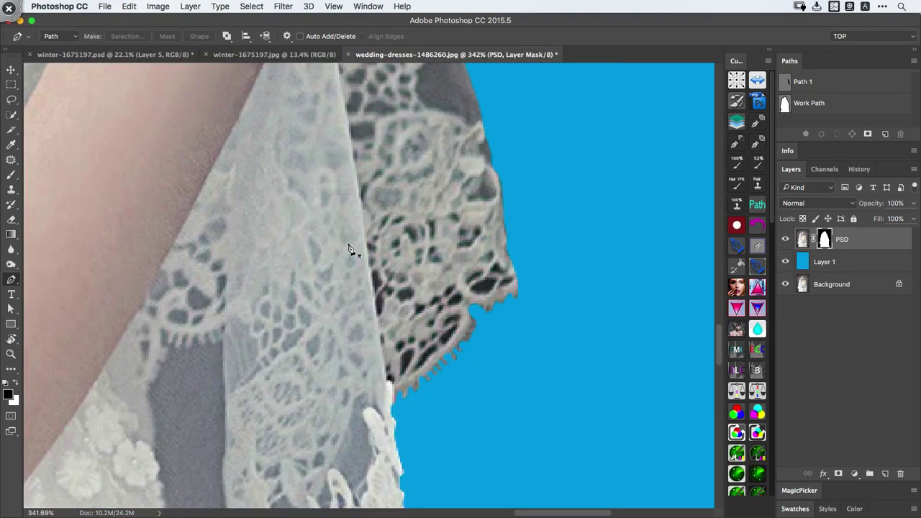
{"action": "scroll", "coordinate": [472, 222], "scroll_direction": "down", "scroll_amount": 6}
{"action": "scroll", "coordinate": [504, 245], "scroll_direction": "up", "scroll_amount": 6}
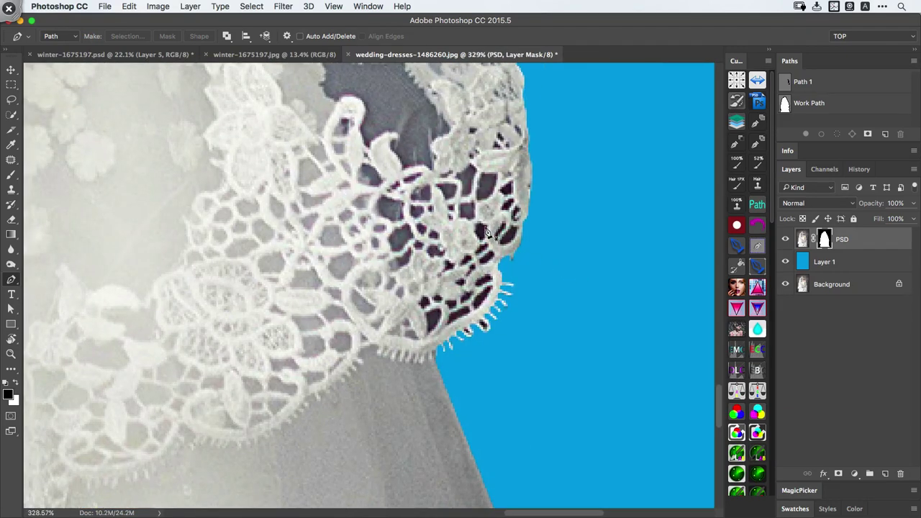
{"action": "scroll", "coordinate": [492, 248], "scroll_direction": "down", "scroll_amount": 6}
{"action": "scroll", "coordinate": [500, 239], "scroll_direction": "up", "scroll_amount": 5}
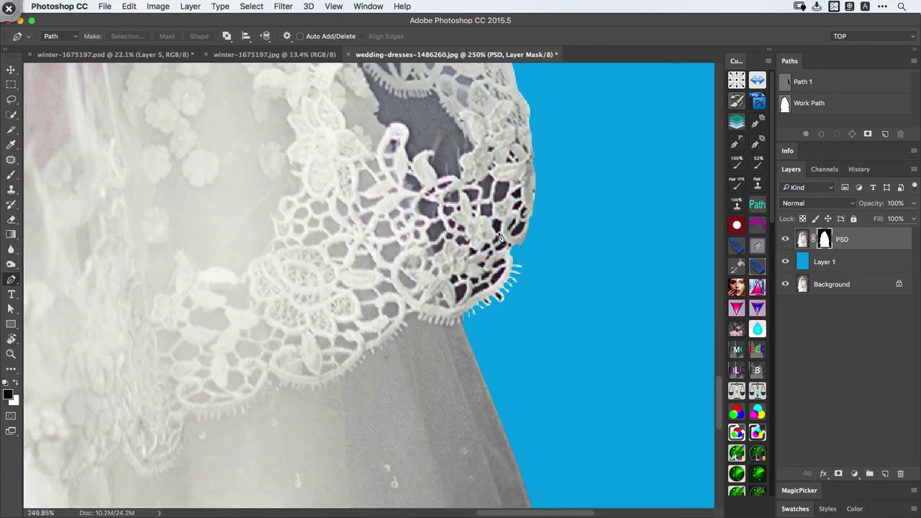
{"action": "scroll", "coordinate": [492, 258], "scroll_direction": "down", "scroll_amount": 6}
{"action": "scroll", "coordinate": [364, 300], "scroll_direction": "up", "scroll_amount": 6}
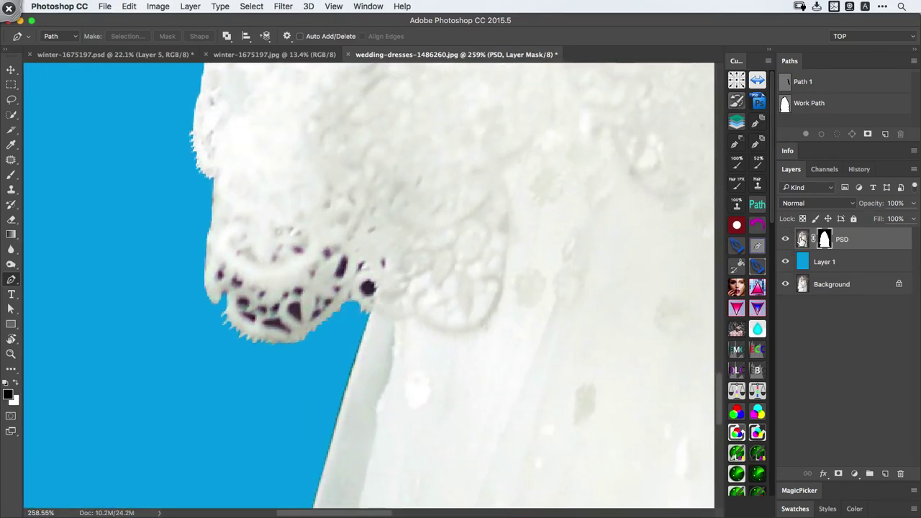
Target the PSD layer's image instead of its mask, try stamping all visible layers into a new layer, and undo the stamp
{"action": "left_click", "coordinate": [798, 243]}
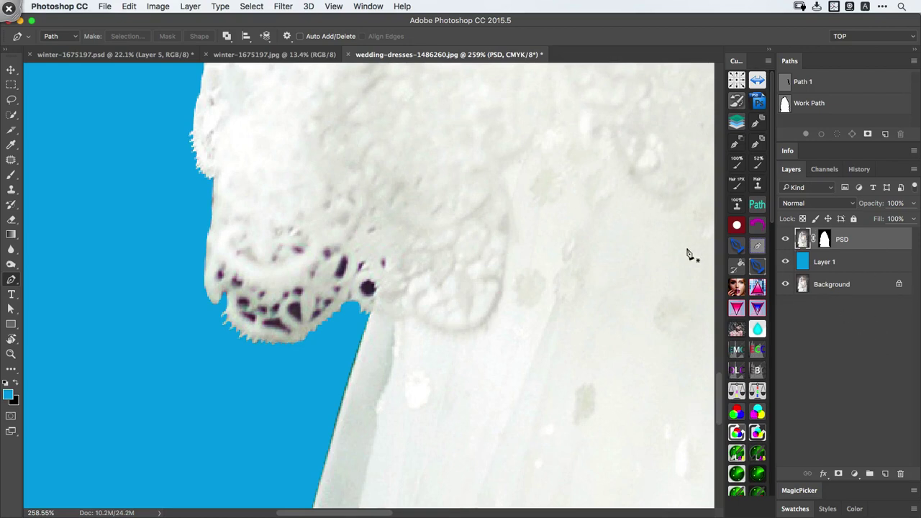
{"action": "key", "text": "alt+shift+super+e"}
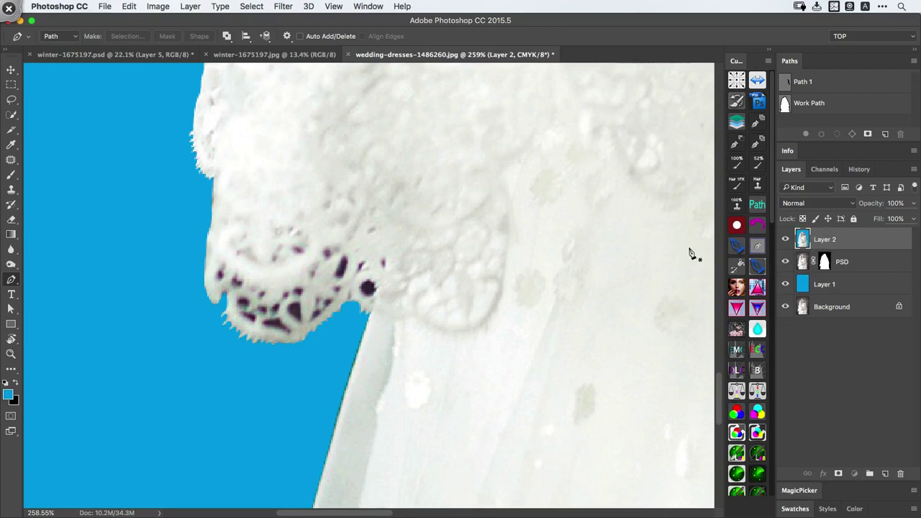
{"action": "key", "text": "super+z"}
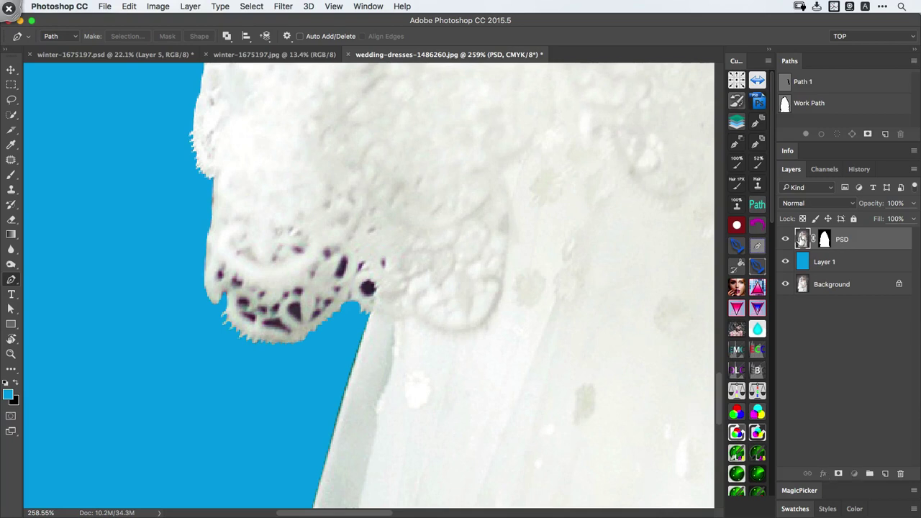
{"action": "left_click", "coordinate": [824, 240]}
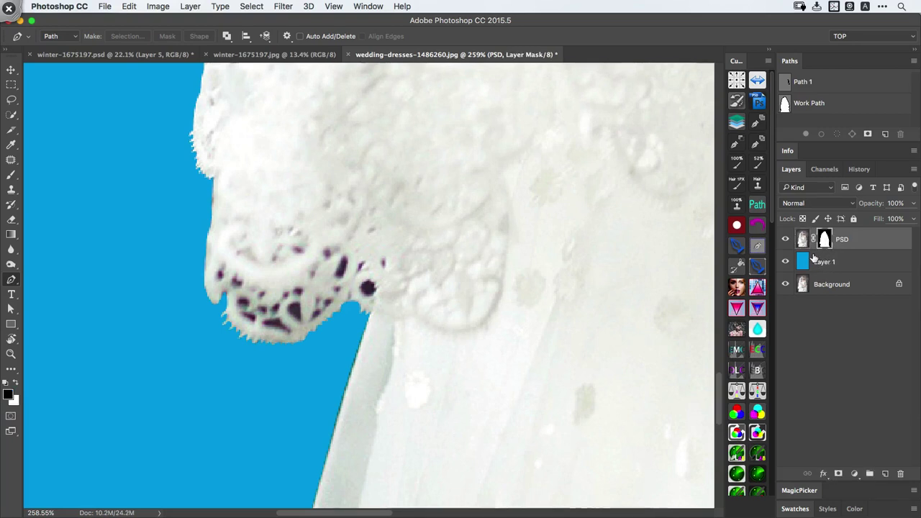
{"action": "left_click", "coordinate": [803, 240]}
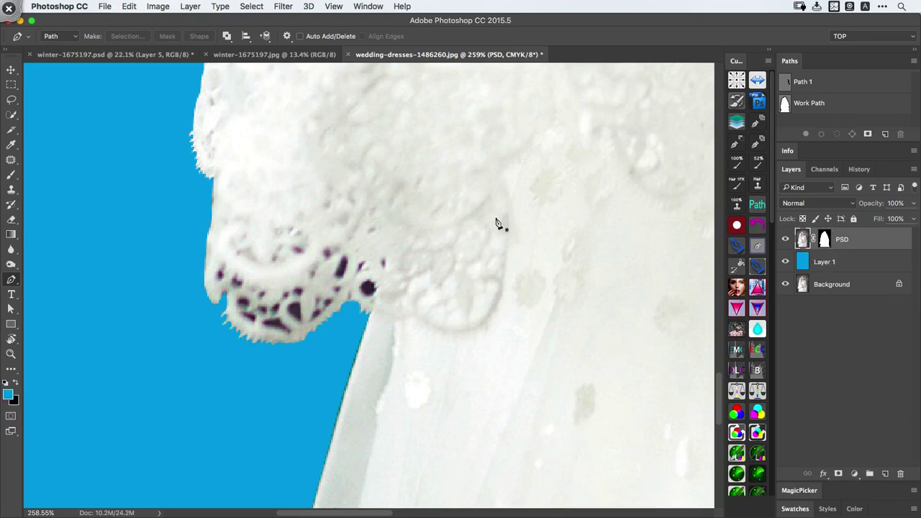
{"action": "left_click", "coordinate": [252, 7]}
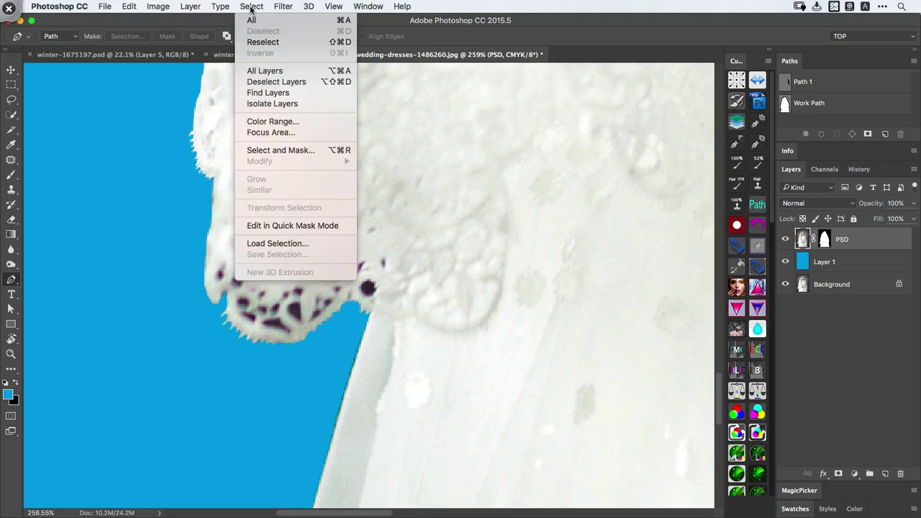
{"action": "left_click", "coordinate": [296, 122]}
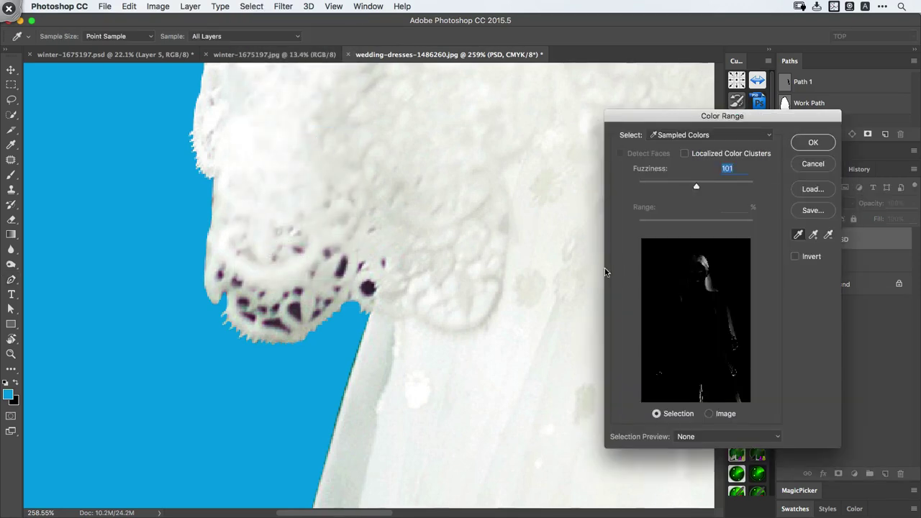
{"action": "scroll", "coordinate": [284, 319], "scroll_direction": "up", "scroll_amount": 5}
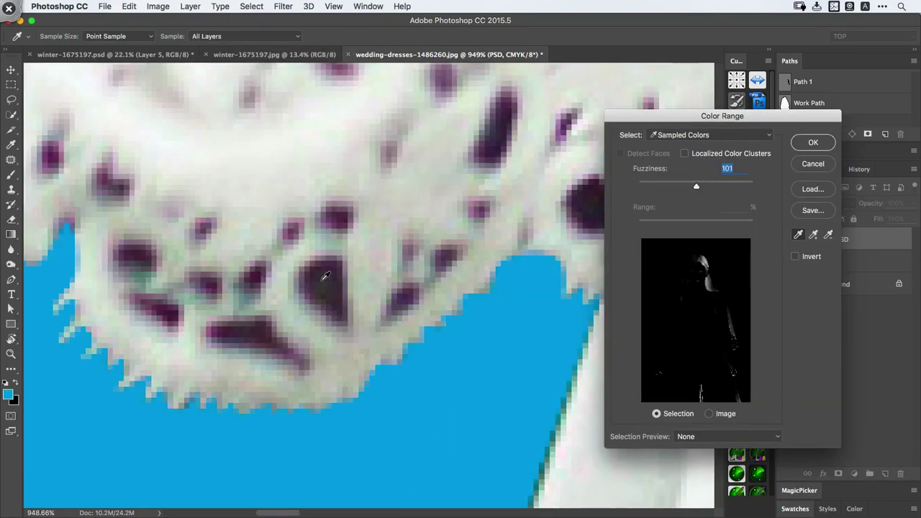
{"action": "scroll", "coordinate": [334, 282], "scroll_direction": "down", "scroll_amount": 8}
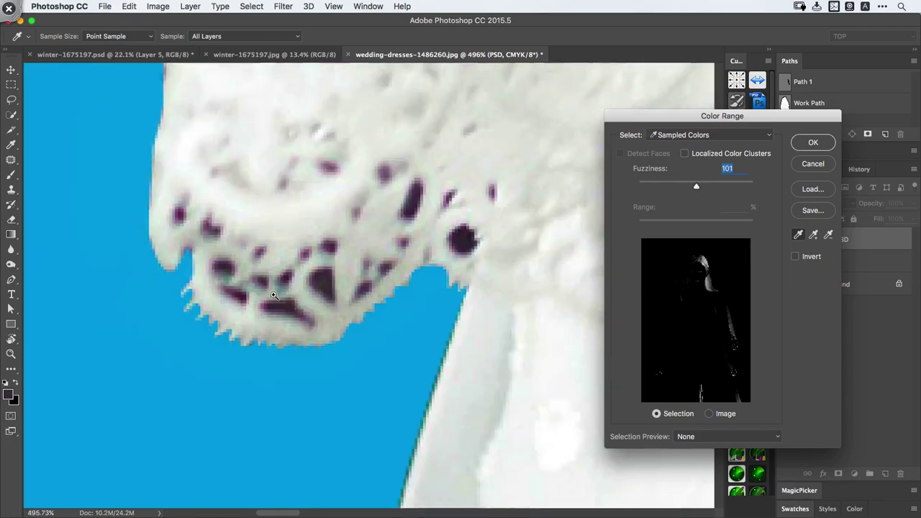
{"action": "scroll", "coordinate": [330, 275], "scroll_direction": "up", "scroll_amount": 5}
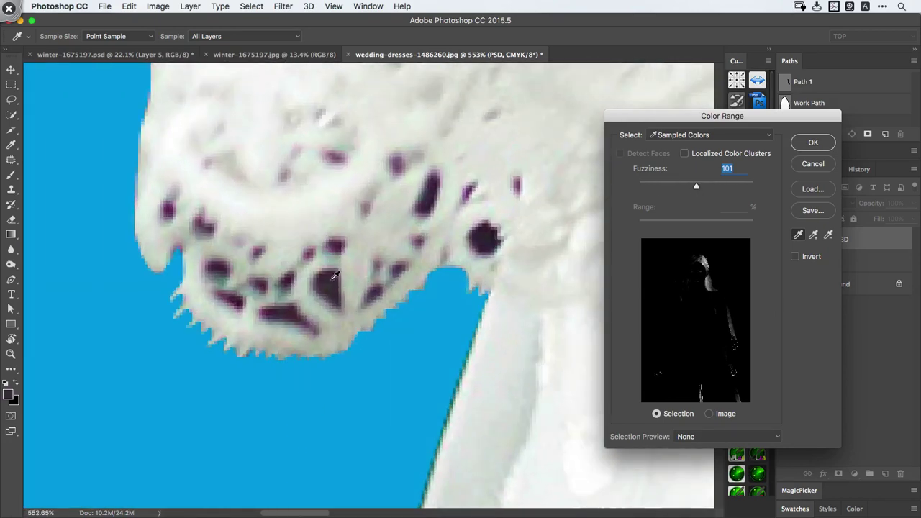
{"action": "left_click_drag", "start_coordinate": [697, 185], "coordinate": [677, 189]}
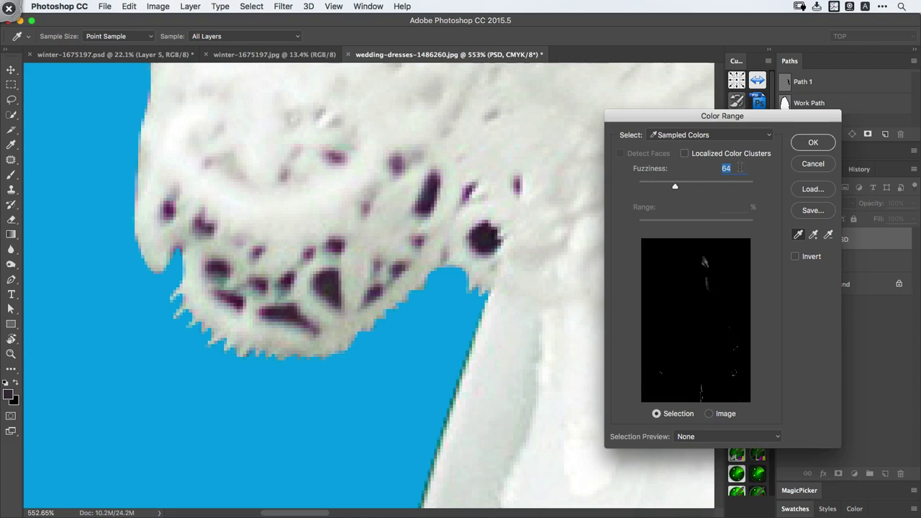
{"action": "left_click", "coordinate": [696, 436]}
{"action": "left_click", "coordinate": [701, 447]}
{"action": "left_click_drag", "start_coordinate": [675, 187], "coordinate": [683, 188]}
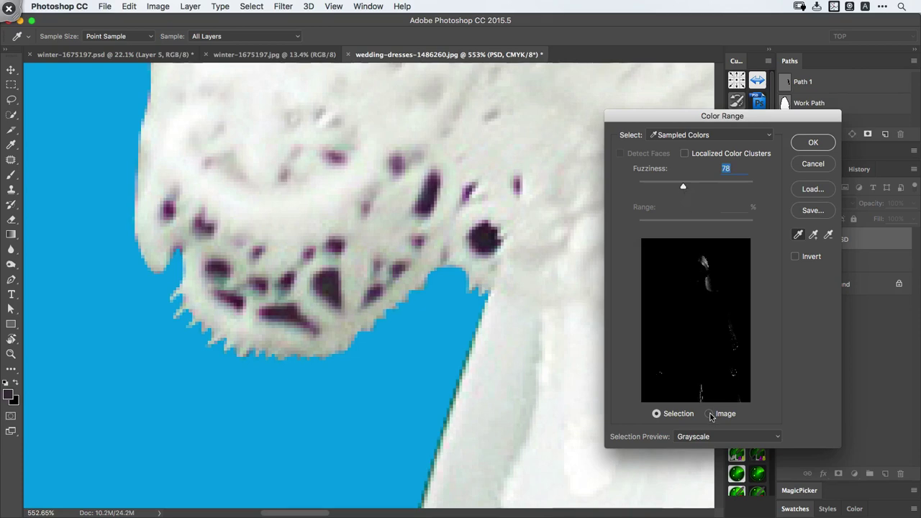
{"action": "key", "text": "Return"}
{"action": "key", "text": "p"}
Hide the blue Layer 1 and open Color Range on the PSD layer's image with a Grayscale selection preview
{"action": "left_click_drag", "start_coordinate": [465, 241], "coordinate": [352, 329]}
{"action": "left_click", "coordinate": [785, 262]}
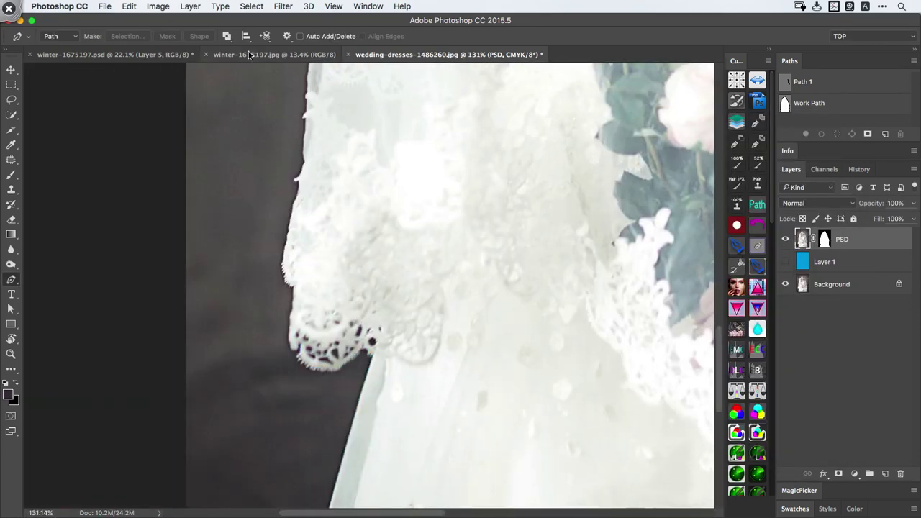
{"action": "left_click", "coordinate": [251, 7]}
{"action": "left_click", "coordinate": [295, 121]}
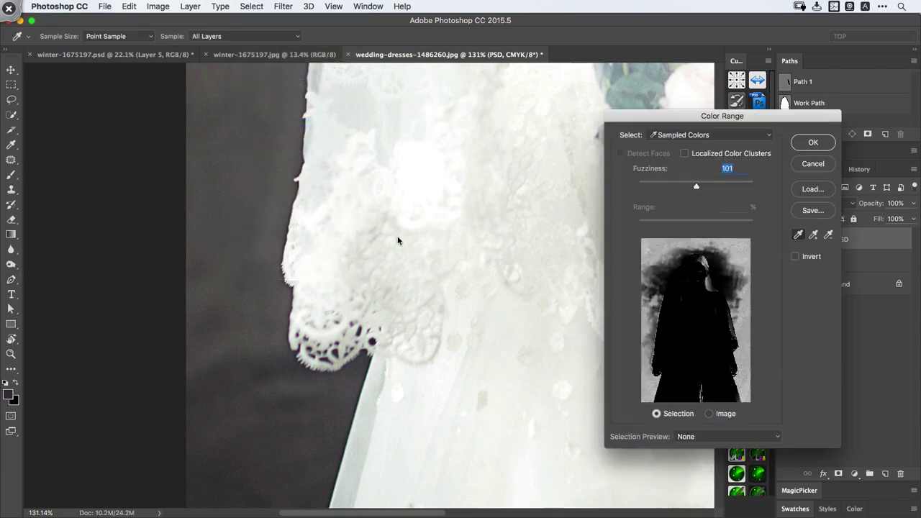
{"action": "left_click", "coordinate": [687, 434]}
{"action": "left_click", "coordinate": [692, 448]}
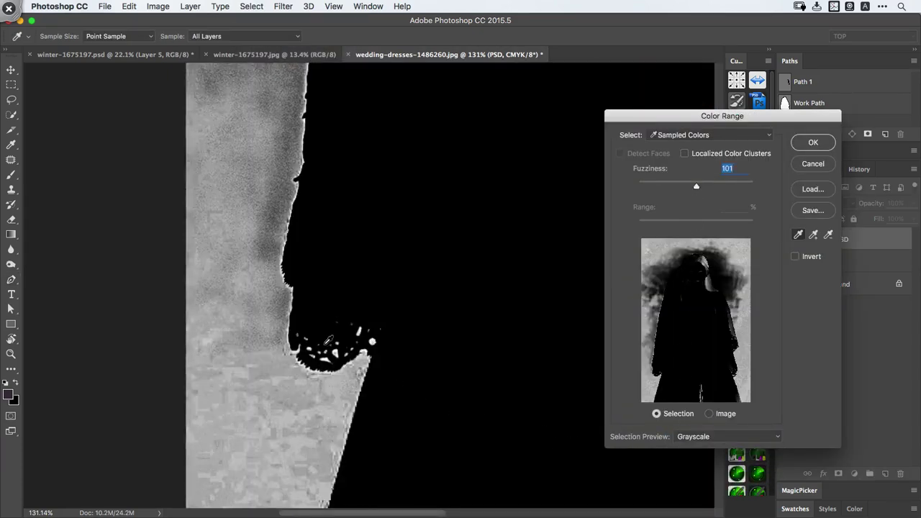
Sample the dark colour in the left lace scallop's holes, set Fuzziness to 85, and create the Color Range selection
{"action": "left_click_drag", "start_coordinate": [313, 367], "coordinate": [389, 338]}
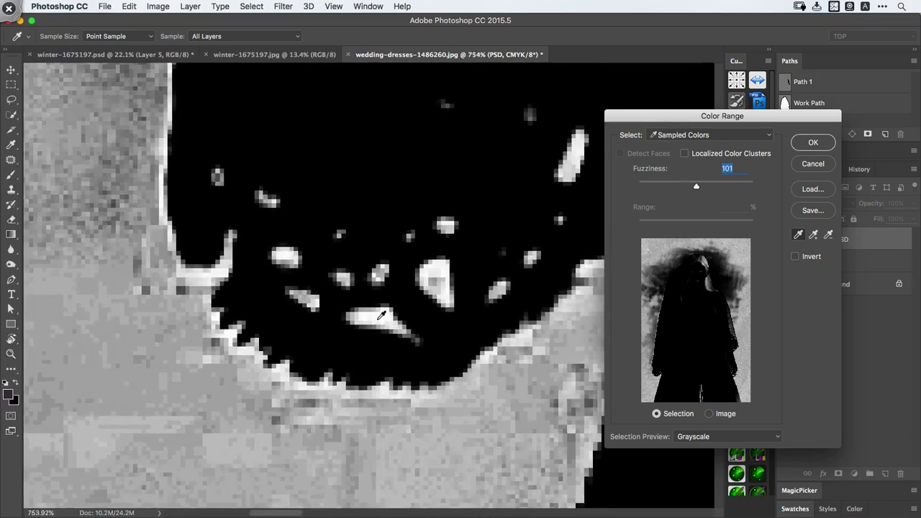
{"action": "left_click", "coordinate": [377, 319]}
{"action": "left_click", "coordinate": [437, 277]}
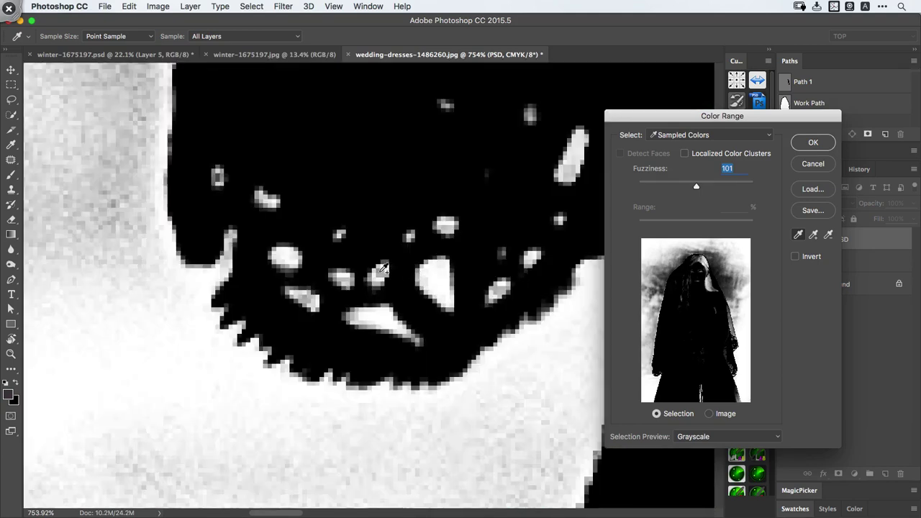
{"action": "left_click", "coordinate": [382, 268]}
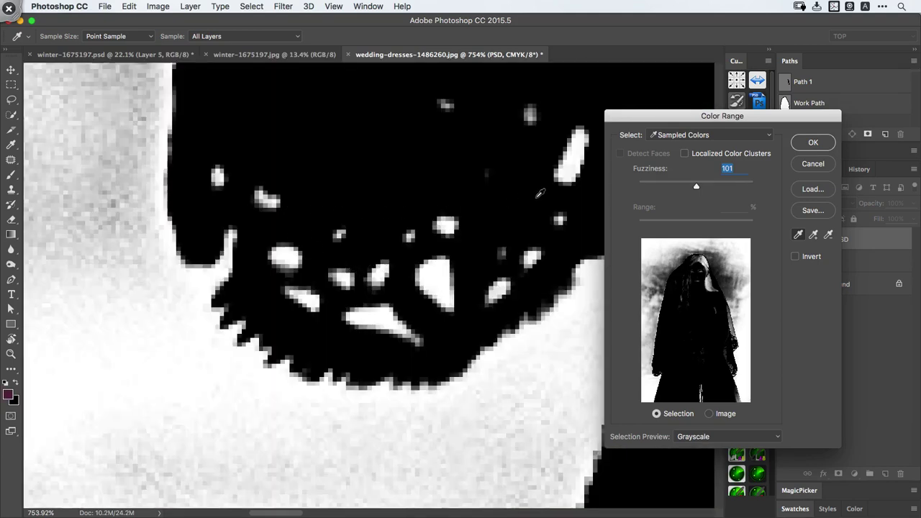
{"action": "mouse_move", "coordinate": [695, 189]}
{"action": "left_mouse_down"}
{"action": "mouse_move", "coordinate": [659, 186]}
{"action": "mouse_move", "coordinate": [687, 188]}
{"action": "left_mouse_up"}
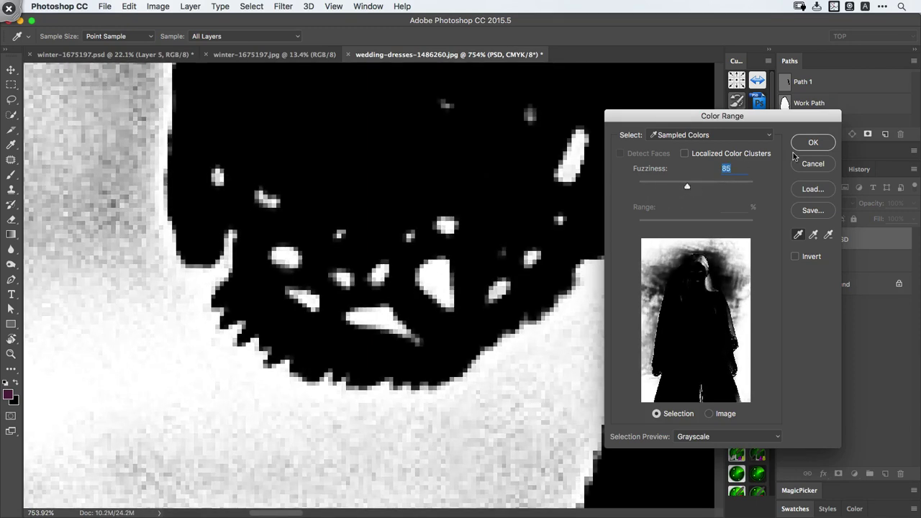
{"action": "left_click", "coordinate": [812, 142]}
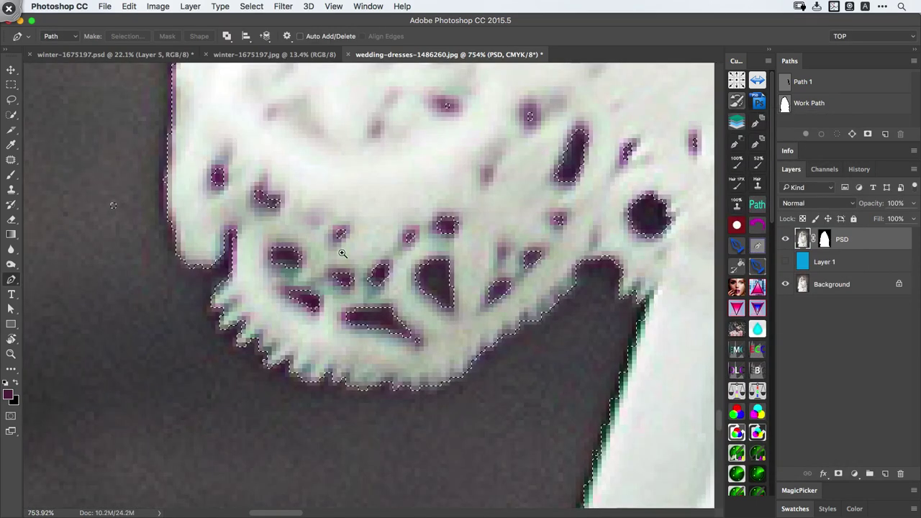
Target the PSD layer's mask and show the blue Layer 1 again
{"action": "left_click_drag", "start_coordinate": [343, 253], "coordinate": [377, 251]}
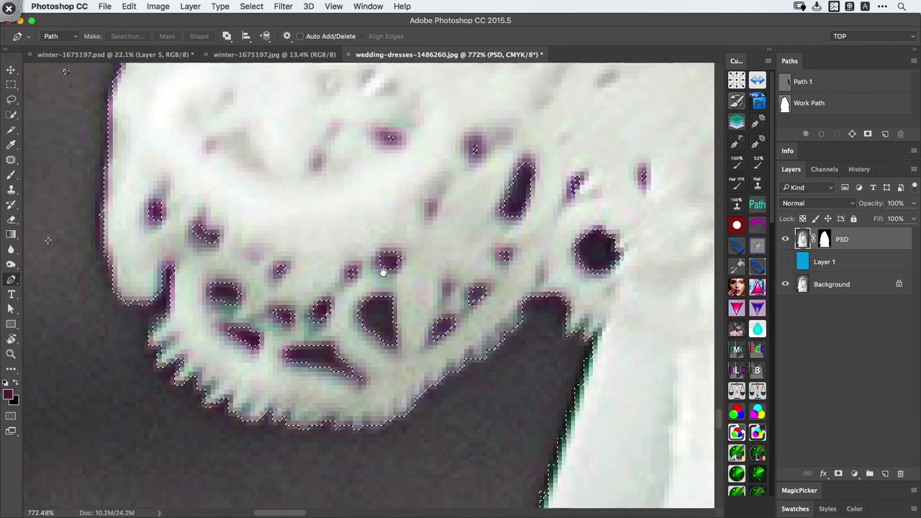
{"action": "left_click", "coordinate": [825, 239]}
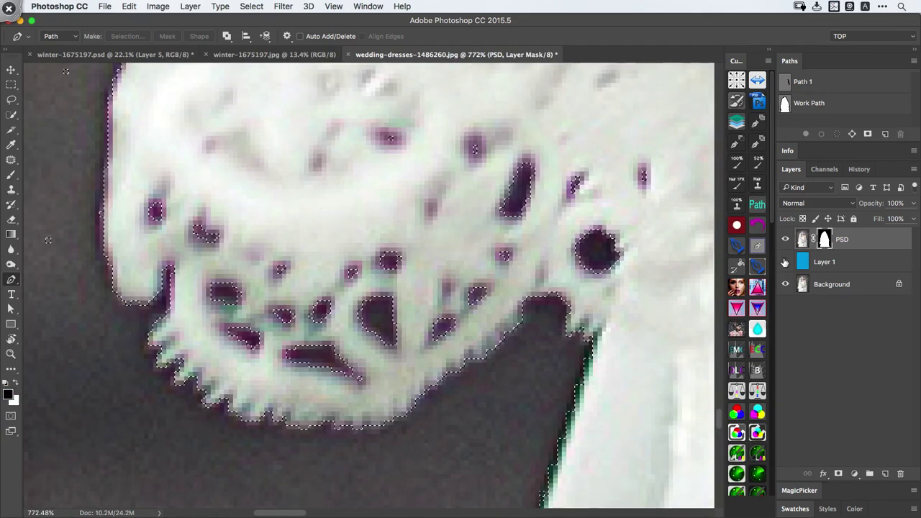
{"action": "left_click", "coordinate": [785, 262]}
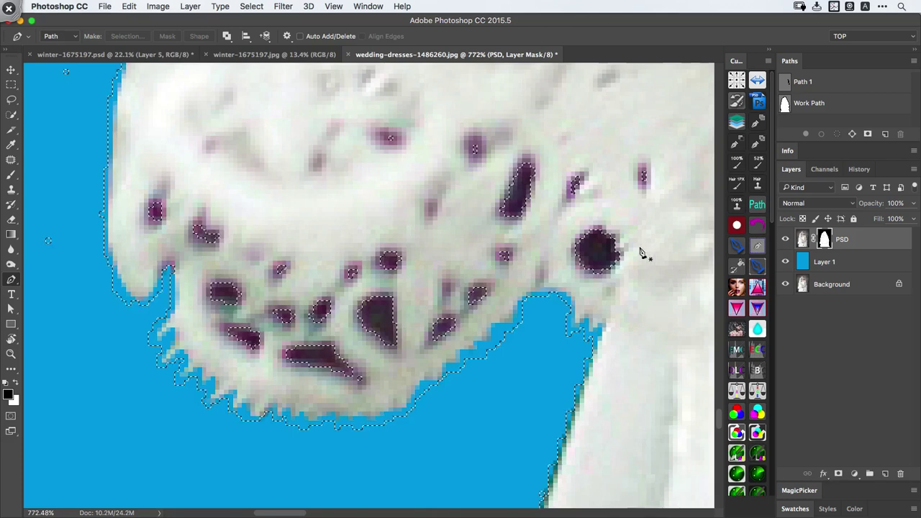
With the 100% opacity brush preset, paint black on the mask over the selected holes in the lower part of the left lace scallop
{"action": "key", "text": "b"}
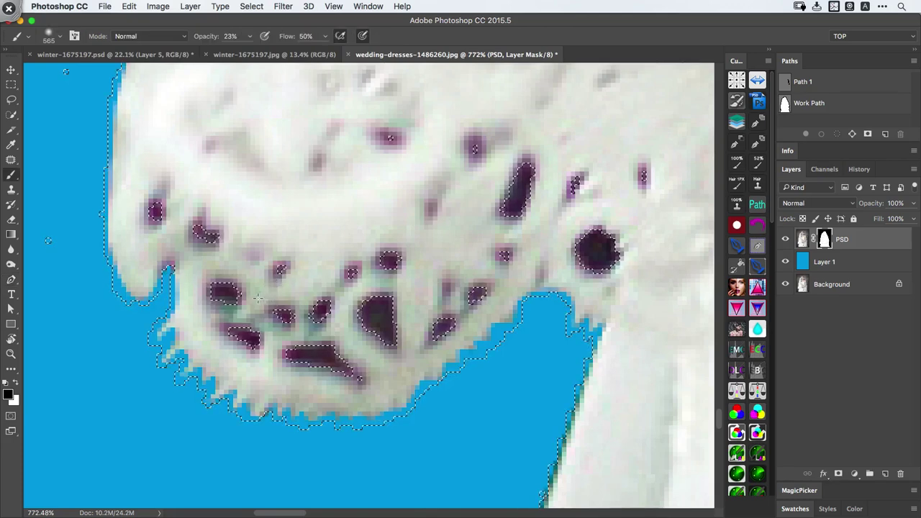
{"action": "left_click_drag", "start_coordinate": [258, 298], "coordinate": [273, 298]}
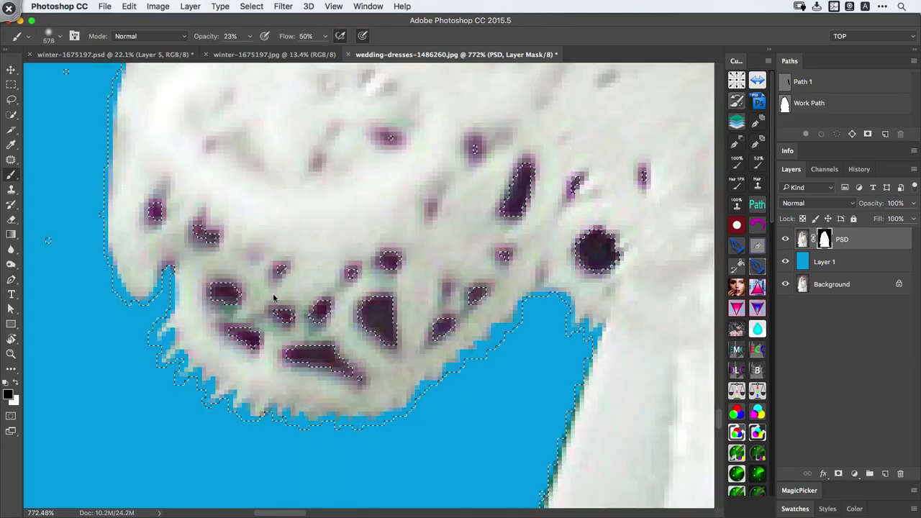
{"action": "left_click", "coordinate": [739, 160]}
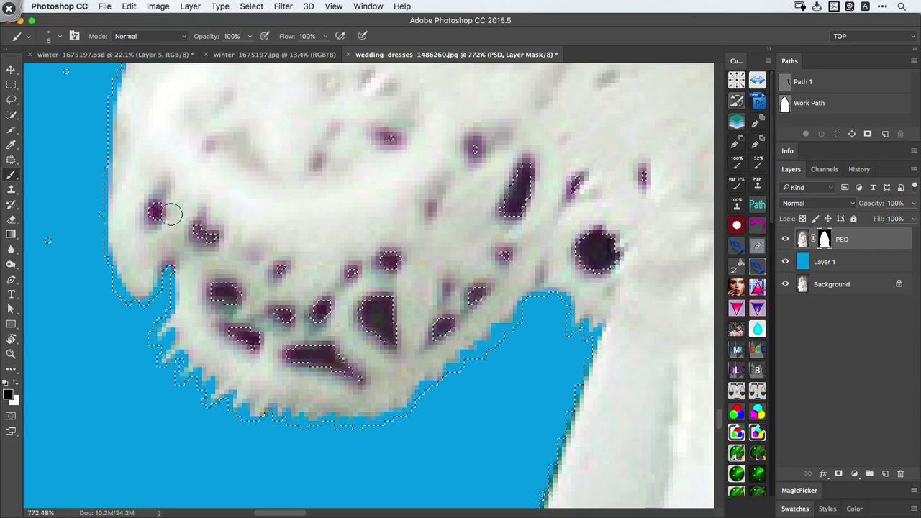
{"action": "left_click_drag", "start_coordinate": [155, 196], "coordinate": [157, 196]}
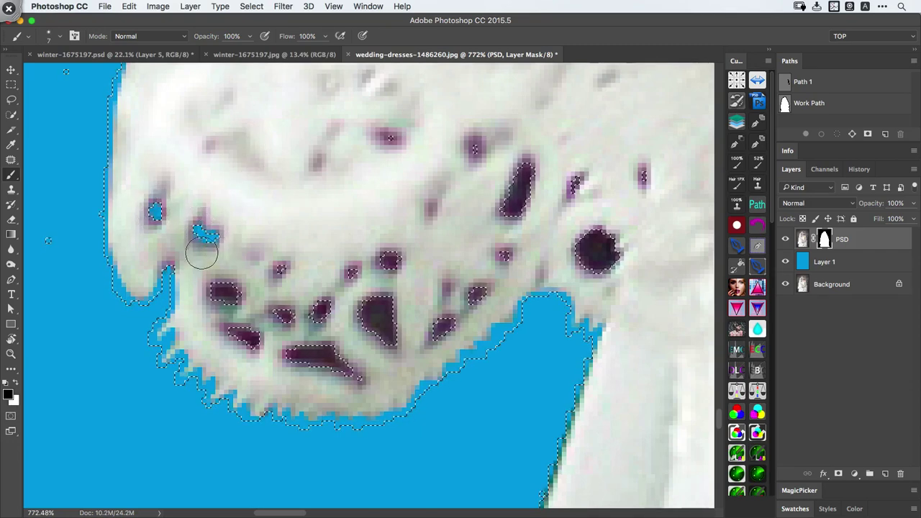
{"action": "left_click_drag", "start_coordinate": [242, 294], "coordinate": [264, 300]}
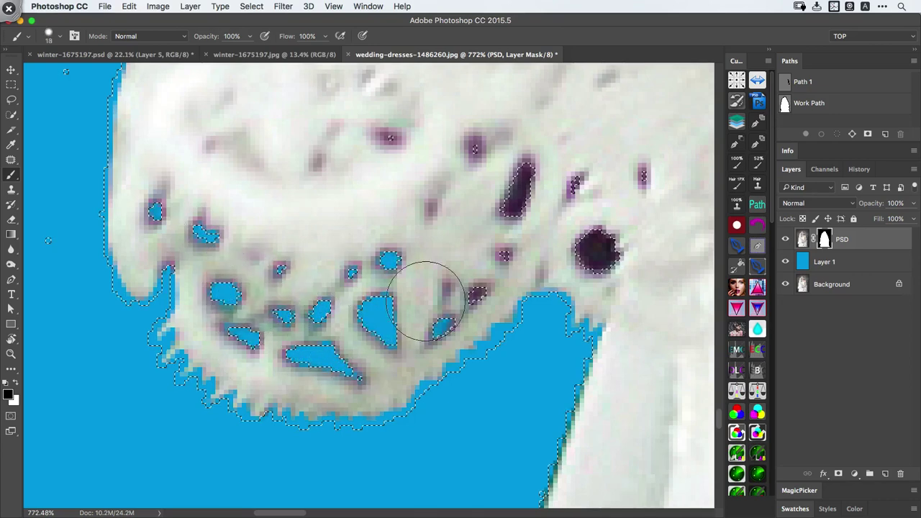
Mask out the selected holes along the upper and inner side of the left scallop, including the large round one
{"action": "left_click_drag", "start_coordinate": [480, 191], "coordinate": [426, 294]}
{"action": "left_click", "coordinate": [345, 234]}
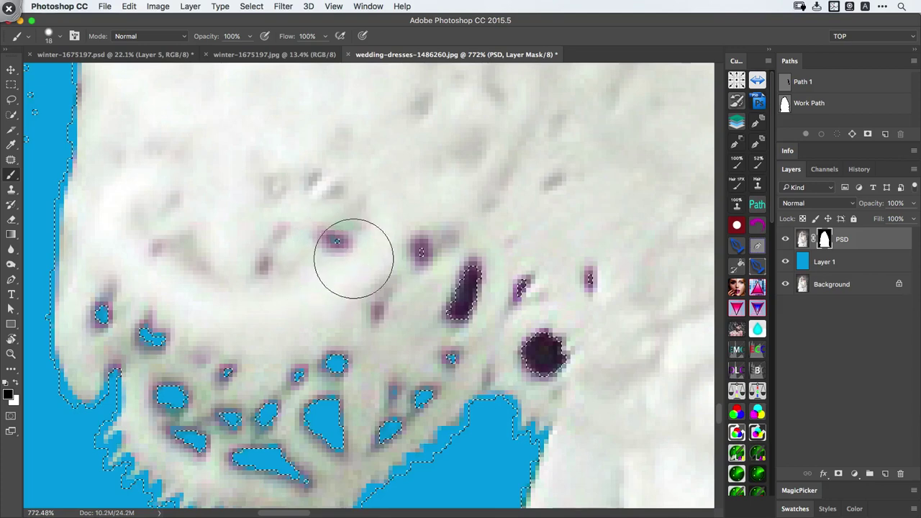
{"action": "left_click", "coordinate": [418, 251]}
{"action": "left_click", "coordinate": [462, 282]}
{"action": "left_click", "coordinate": [545, 335]}
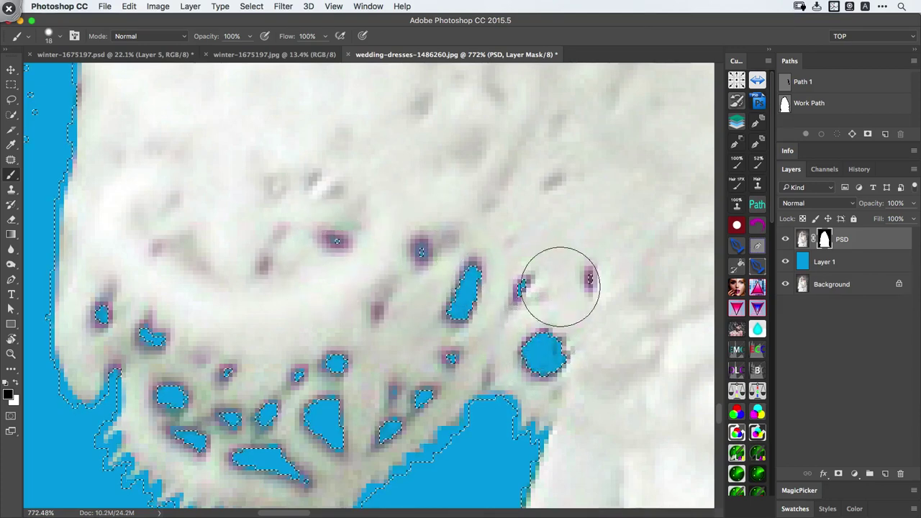
{"action": "left_click", "coordinate": [590, 275]}
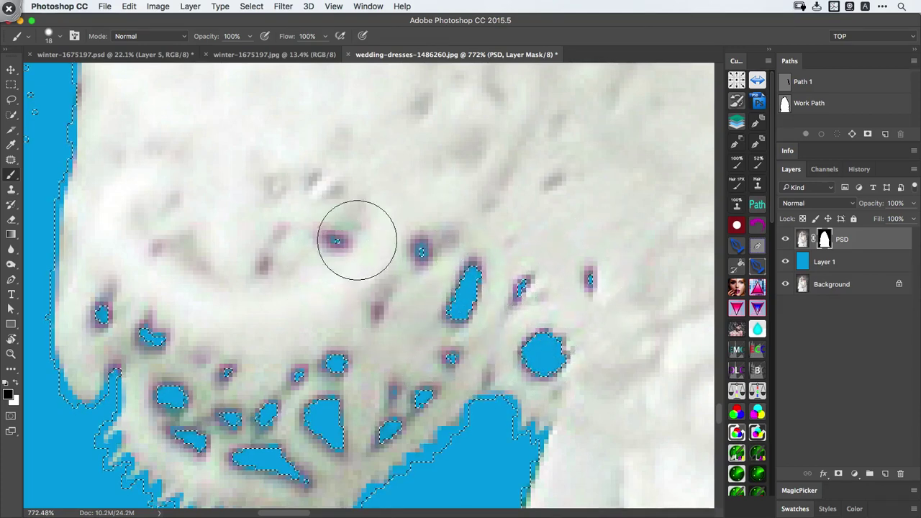
Hide the selection edges and paint black on the mask over the dark holes in the lace on the veil's opposite side
{"action": "left_click_drag", "start_coordinate": [375, 284], "coordinate": [256, 287]}
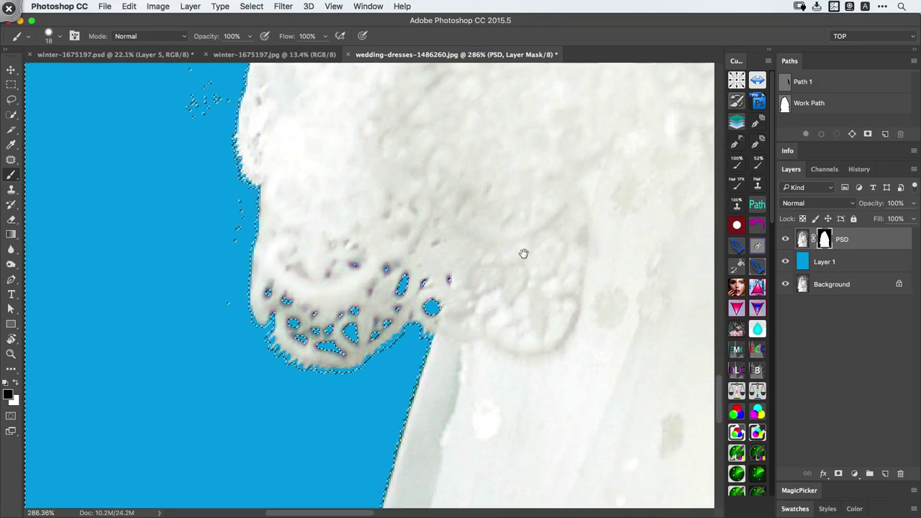
{"action": "left_click_drag", "start_coordinate": [524, 255], "coordinate": [118, 218]}
{"action": "left_click_drag", "start_coordinate": [497, 241], "coordinate": [102, 271]}
{"action": "left_click_drag", "start_coordinate": [328, 236], "coordinate": [519, 239]}
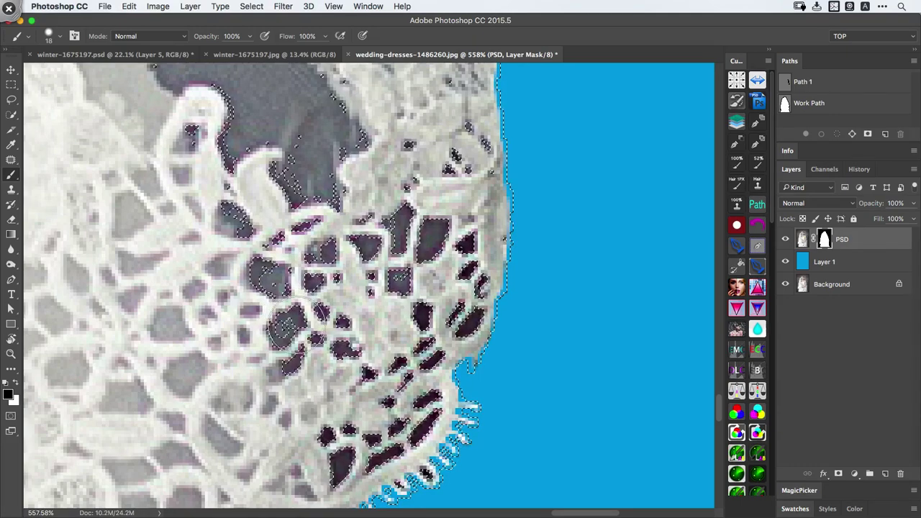
{"action": "key", "text": "super+h"}
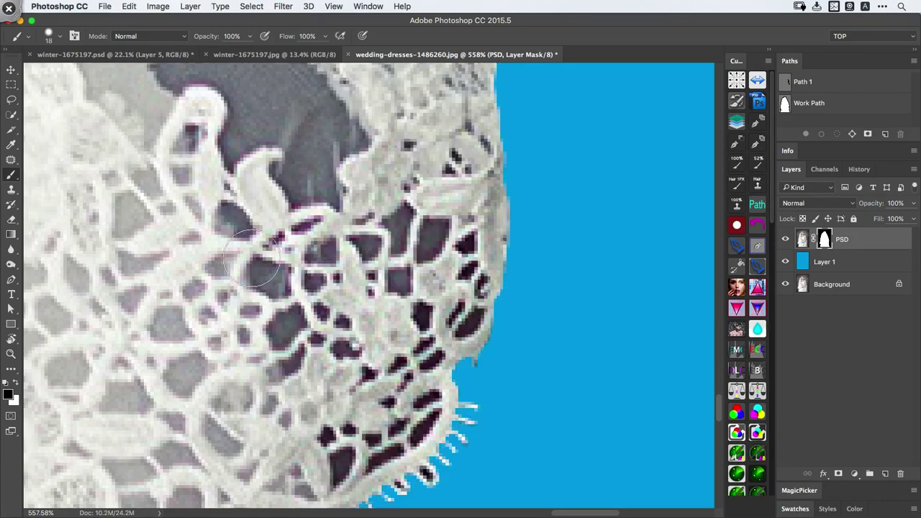
{"action": "mouse_move", "coordinate": [257, 257]}
{"action": "left_mouse_down"}
{"action": "mouse_move", "coordinate": [230, 224]}
{"action": "mouse_move", "coordinate": [246, 235]}
{"action": "mouse_move", "coordinate": [236, 210]}
{"action": "mouse_move", "coordinate": [259, 259]}
{"action": "mouse_move", "coordinate": [328, 238]}
{"action": "mouse_move", "coordinate": [269, 269]}
{"action": "mouse_move", "coordinate": [290, 287]}
{"action": "mouse_move", "coordinate": [280, 307]}
{"action": "mouse_move", "coordinate": [288, 347]}
{"action": "mouse_move", "coordinate": [282, 298]}
{"action": "mouse_move", "coordinate": [296, 342]}
{"action": "mouse_move", "coordinate": [324, 310]}
{"action": "mouse_move", "coordinate": [345, 353]}
{"action": "mouse_move", "coordinate": [378, 225]}
{"action": "mouse_move", "coordinate": [357, 268]}
{"action": "mouse_move", "coordinate": [388, 212]}
{"action": "mouse_move", "coordinate": [399, 277]}
{"action": "mouse_move", "coordinate": [426, 212]}
{"action": "mouse_move", "coordinate": [414, 280]}
{"action": "mouse_move", "coordinate": [441, 222]}
{"action": "mouse_move", "coordinate": [462, 303]}
{"action": "mouse_move", "coordinate": [463, 280]}
{"action": "mouse_move", "coordinate": [443, 327]}
{"action": "mouse_move", "coordinate": [424, 318]}
{"action": "mouse_move", "coordinate": [422, 347]}
{"action": "mouse_move", "coordinate": [380, 385]}
{"action": "left_mouse_up"}
{"action": "mouse_move", "coordinate": [388, 418]}
{"action": "left_mouse_down"}
{"action": "mouse_move", "coordinate": [346, 348]}
{"action": "mouse_move", "coordinate": [351, 358]}
{"action": "mouse_move", "coordinate": [390, 336]}
{"action": "mouse_move", "coordinate": [444, 328]}
{"action": "mouse_move", "coordinate": [416, 356]}
{"action": "mouse_move", "coordinate": [435, 366]}
{"action": "mouse_move", "coordinate": [417, 403]}
{"action": "mouse_move", "coordinate": [449, 382]}
{"action": "left_mouse_up"}
{"action": "left_click_drag", "start_coordinate": [471, 196], "coordinate": [459, 320]}
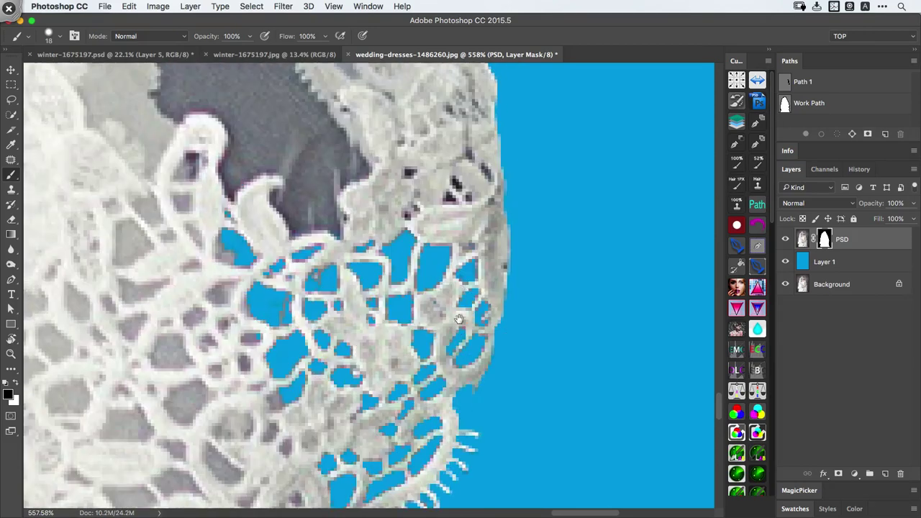
{"action": "mouse_move", "coordinate": [459, 188]}
{"action": "left_mouse_down"}
{"action": "mouse_move", "coordinate": [446, 208]}
{"action": "mouse_move", "coordinate": [419, 216]}
{"action": "mouse_move", "coordinate": [432, 205]}
{"action": "left_mouse_up"}
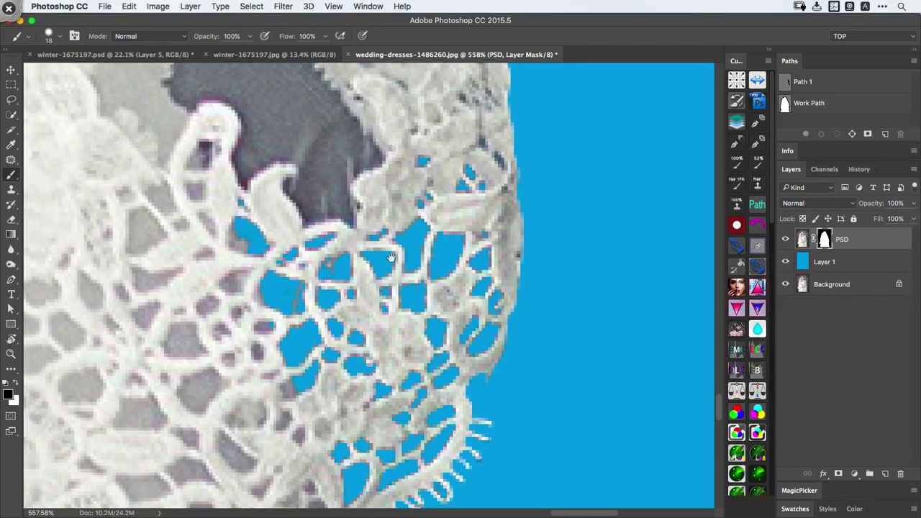
Drop the selection and paint black on the mask with a 4 px brush over the grey remnants inside the larger lace holes
{"action": "left_click_drag", "start_coordinate": [368, 249], "coordinate": [359, 247]}
{"action": "left_click_drag", "start_coordinate": [331, 354], "coordinate": [349, 282]}
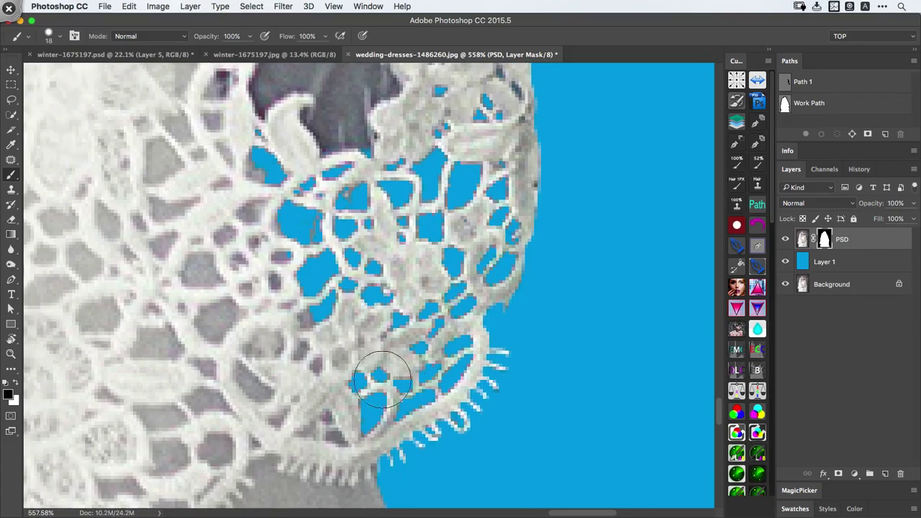
{"action": "left_click_drag", "start_coordinate": [300, 228], "coordinate": [325, 260]}
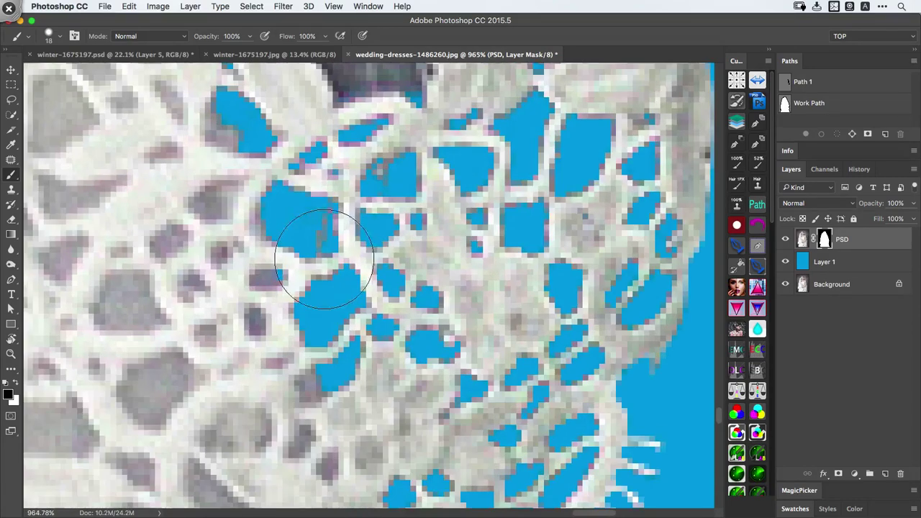
{"action": "key", "text": "super+alt+2"}
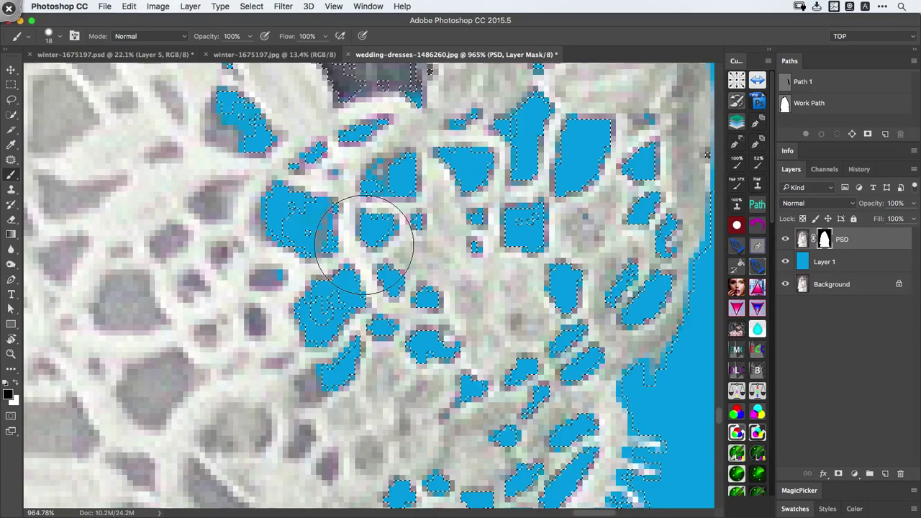
{"action": "key", "text": "super+d"}
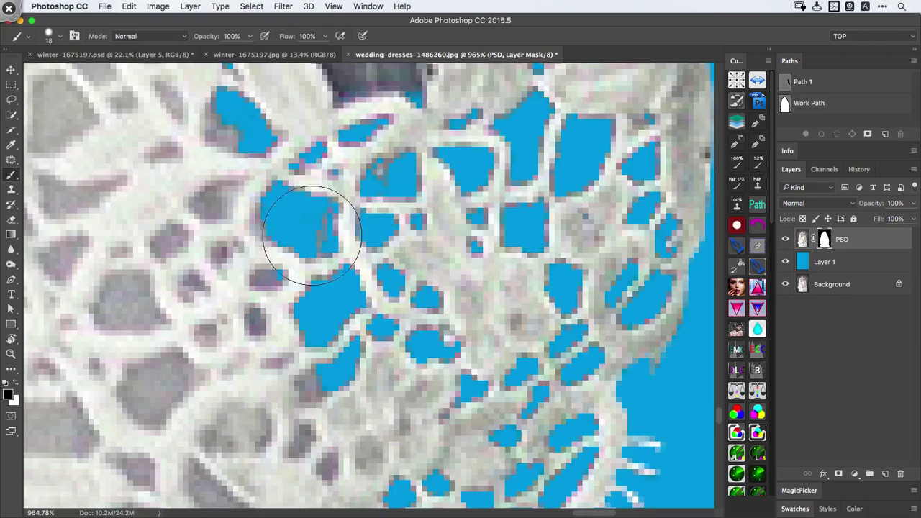
{"action": "mouse_move", "coordinate": [298, 210]}
{"action": "left_mouse_down"}
{"action": "mouse_move", "coordinate": [292, 216]}
{"action": "mouse_move", "coordinate": [308, 209]}
{"action": "left_mouse_up"}
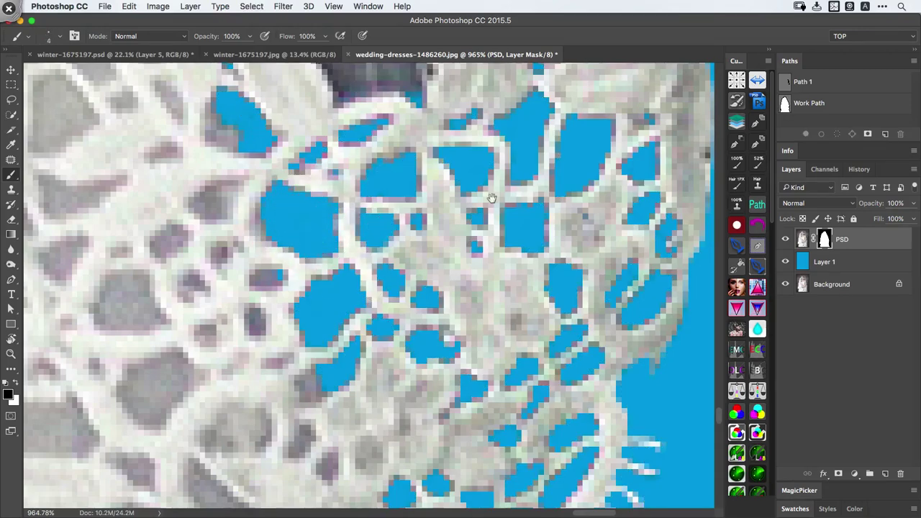
Restore the last dark-tone selection over the holes in the veil's rear lace flap beside the forearm
{"action": "scroll", "coordinate": [417, 238], "scroll_direction": "down", "scroll_amount": 4}
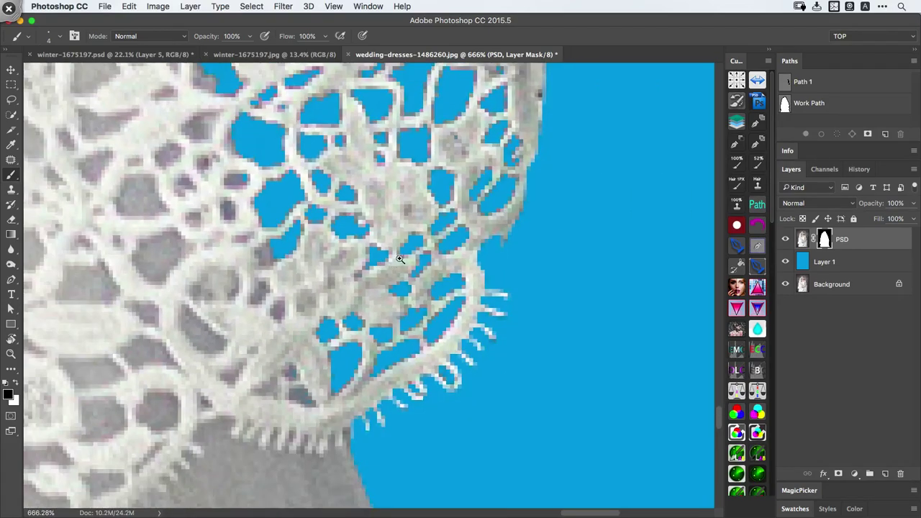
{"action": "scroll", "coordinate": [400, 259], "scroll_direction": "down", "scroll_amount": 8}
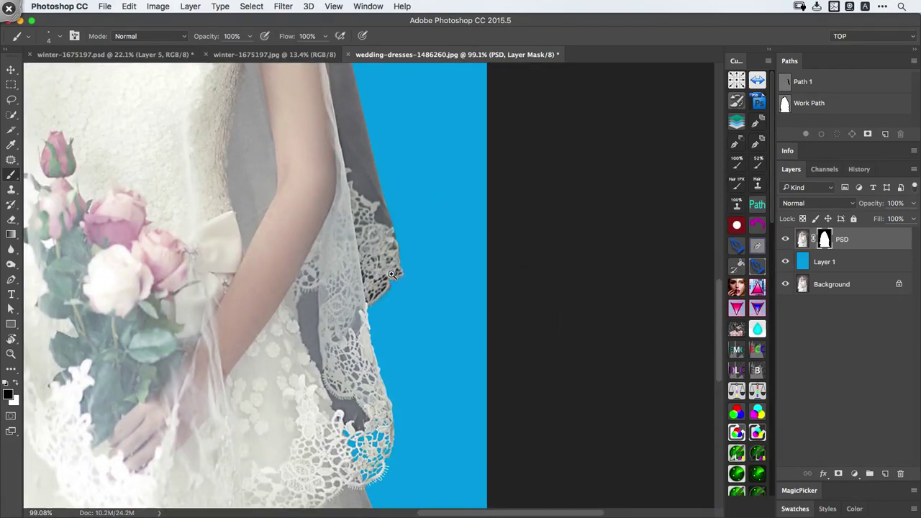
{"action": "scroll", "coordinate": [391, 275], "scroll_direction": "up", "scroll_amount": 5}
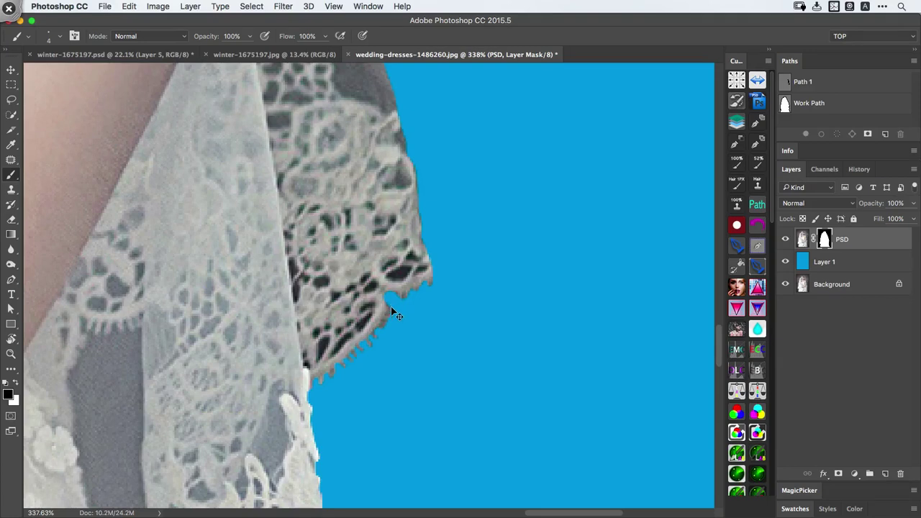
{"action": "key", "text": "alt+super+2"}
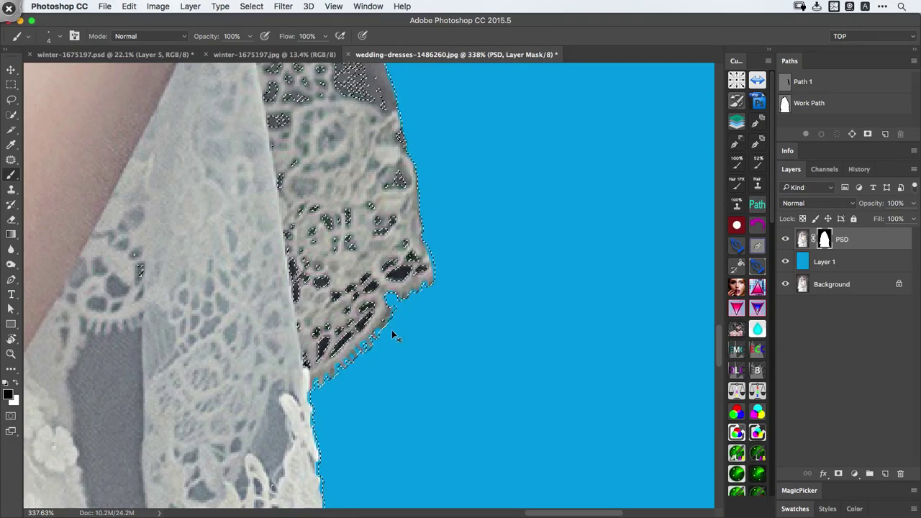
{"action": "key", "text": "super+d"}
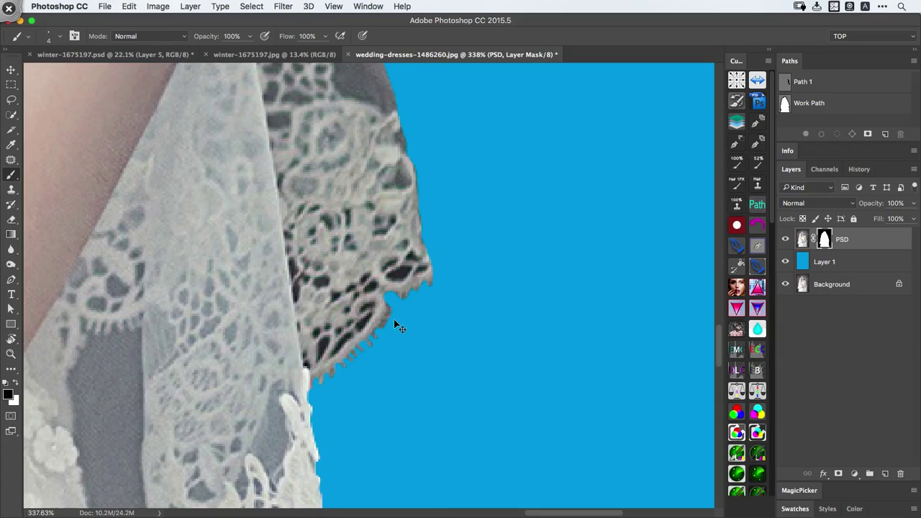
{"action": "key", "text": "super+shift+d"}
{"action": "key", "text": "shift+super+d"}
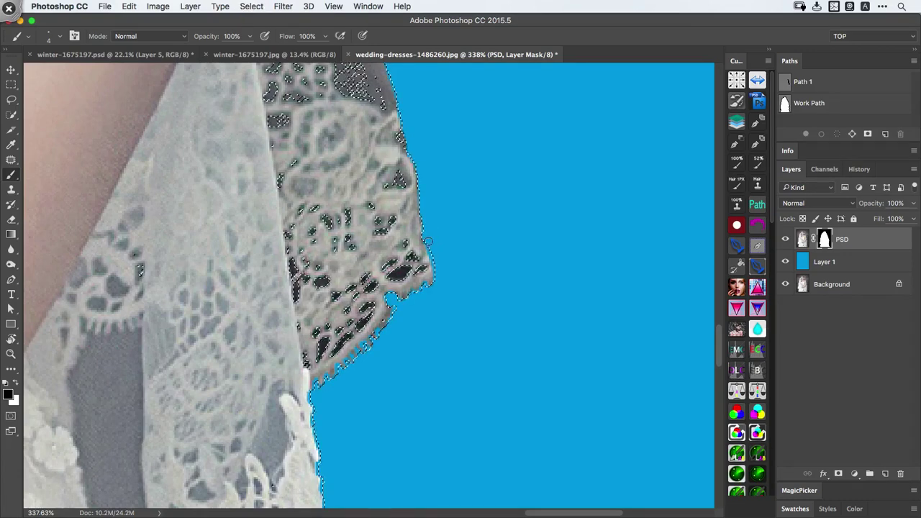
{"action": "key", "text": "m"}
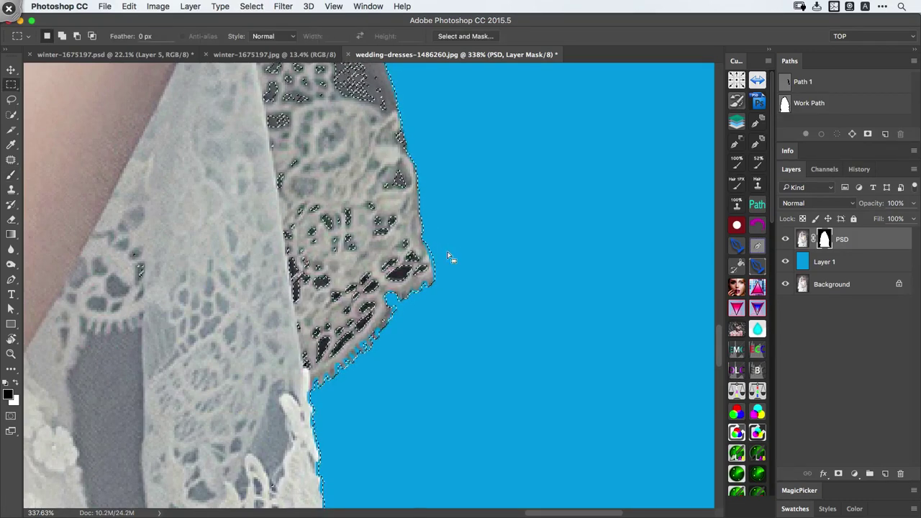
{"action": "key", "text": "super+d"}
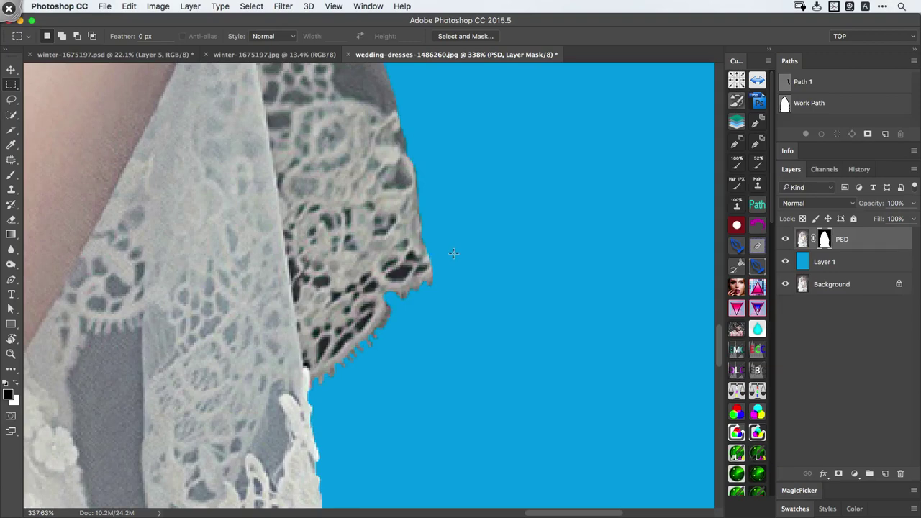
{"action": "key", "text": "shift+super+d"}
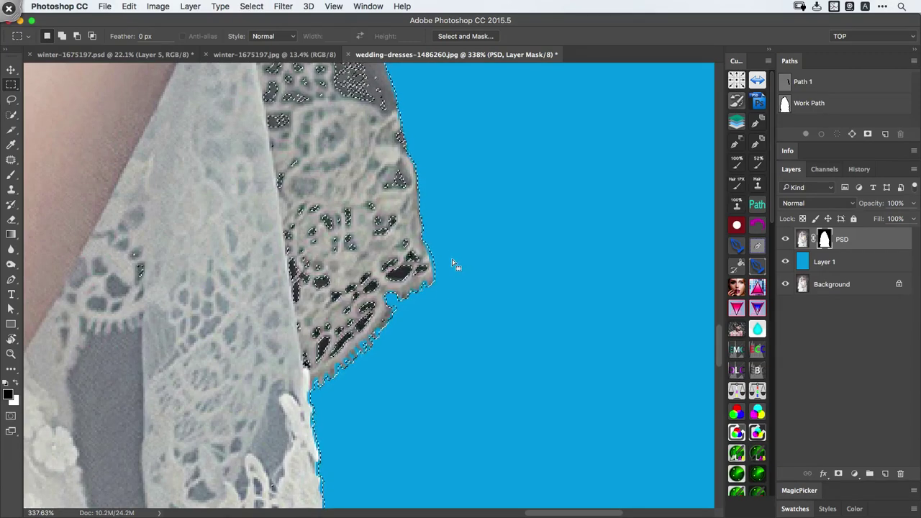
Hide the selection edges and paint black on the mask with a 13 px brush over the dark holes in the rear flap's lower lace
{"action": "left_click_drag", "start_coordinate": [407, 295], "coordinate": [421, 291]}
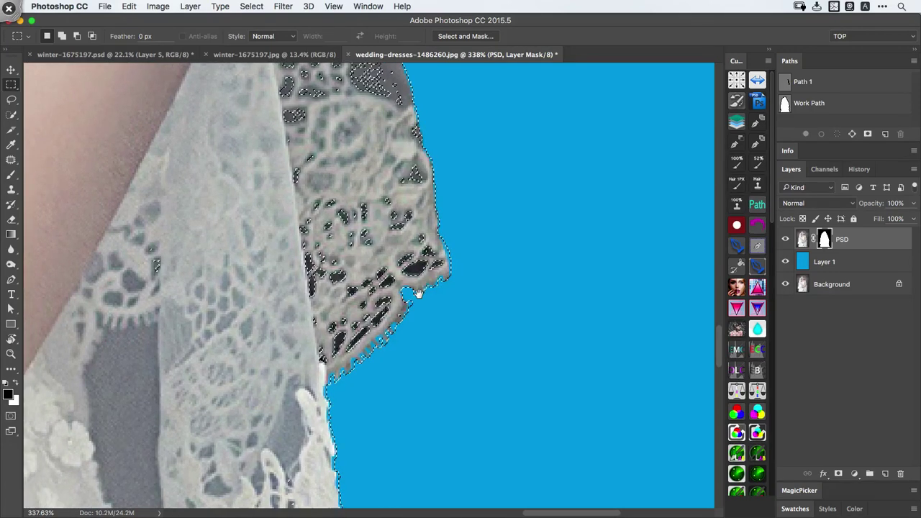
{"action": "key", "text": "b"}
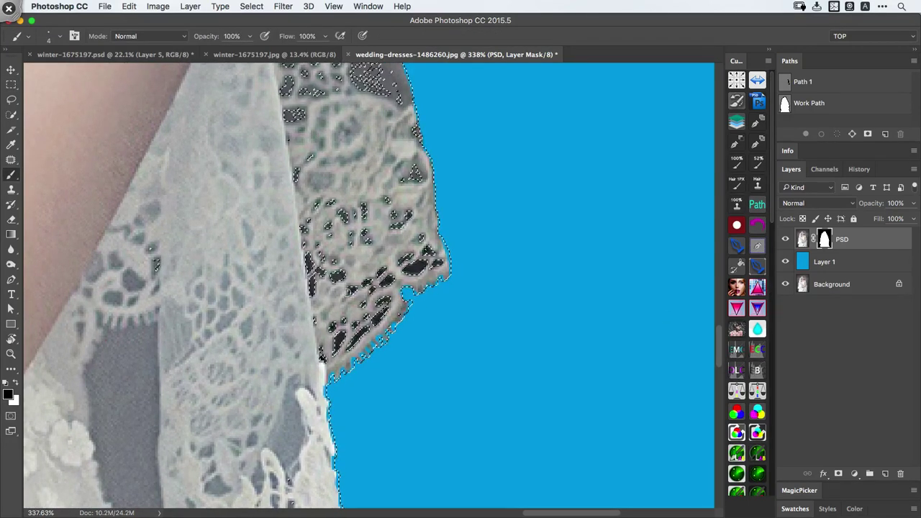
{"action": "scroll", "coordinate": [329, 287], "scroll_direction": "up", "scroll_amount": 3}
{"action": "scroll", "coordinate": [325, 277], "scroll_direction": "down", "scroll_amount": 5}
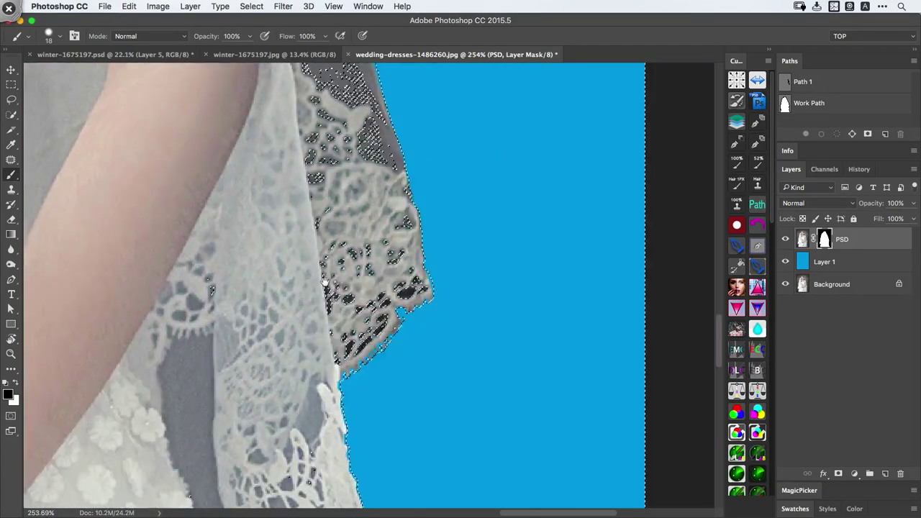
{"action": "mouse_move", "coordinate": [324, 283]}
{"action": "left_mouse_down"}
{"action": "mouse_move", "coordinate": [332, 316]}
{"action": "mouse_move", "coordinate": [330, 298]}
{"action": "left_mouse_up"}
{"action": "key", "text": "super+h"}
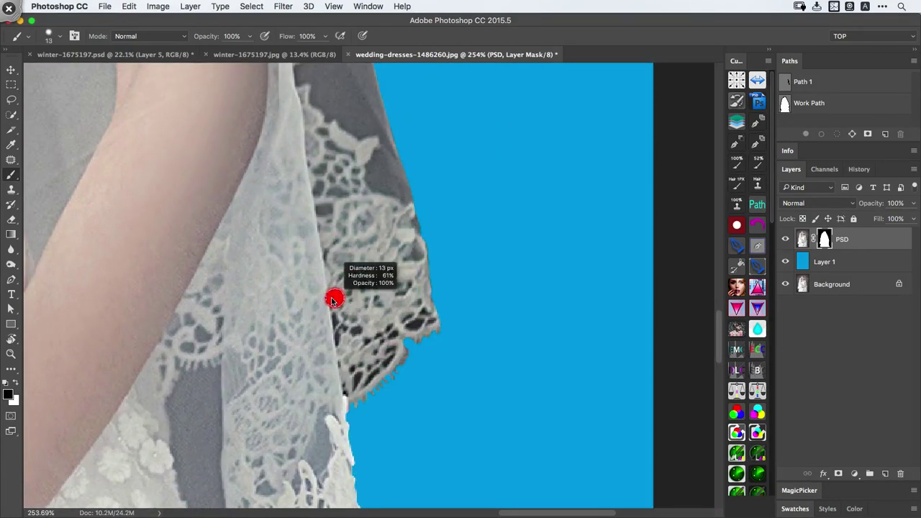
{"action": "scroll", "coordinate": [336, 292], "scroll_direction": "up", "scroll_amount": 3}
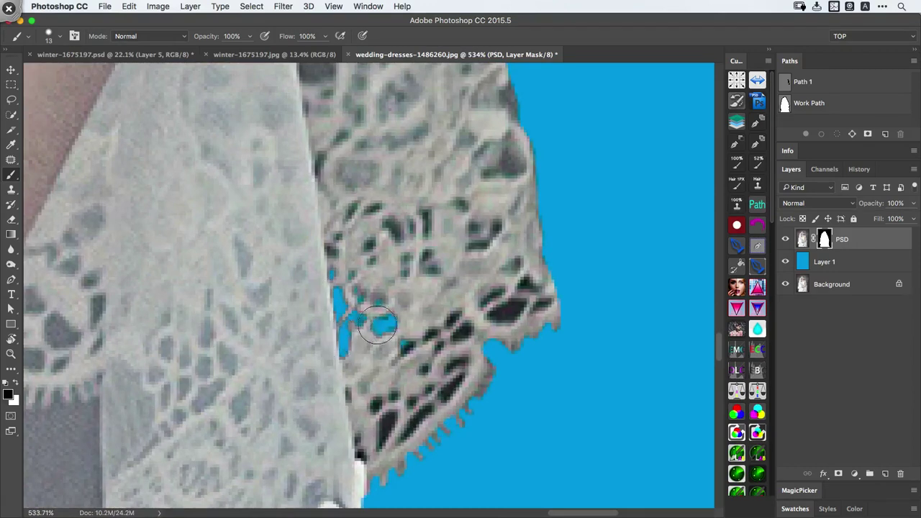
{"action": "mouse_move", "coordinate": [408, 349]}
{"action": "left_mouse_down"}
{"action": "mouse_move", "coordinate": [458, 321]}
{"action": "mouse_move", "coordinate": [424, 356]}
{"action": "mouse_move", "coordinate": [446, 346]}
{"action": "mouse_move", "coordinate": [435, 336]}
{"action": "mouse_move", "coordinate": [428, 354]}
{"action": "mouse_move", "coordinate": [372, 309]}
{"action": "mouse_move", "coordinate": [394, 326]}
{"action": "mouse_move", "coordinate": [509, 285]}
{"action": "mouse_move", "coordinate": [501, 282]}
{"action": "mouse_move", "coordinate": [488, 305]}
{"action": "mouse_move", "coordinate": [529, 276]}
{"action": "mouse_move", "coordinate": [523, 309]}
{"action": "mouse_move", "coordinate": [522, 277]}
{"action": "mouse_move", "coordinate": [539, 301]}
{"action": "left_mouse_up"}
{"action": "mouse_move", "coordinate": [464, 349]}
{"action": "left_mouse_down"}
{"action": "mouse_move", "coordinate": [506, 239]}
{"action": "mouse_move", "coordinate": [487, 278]}
{"action": "mouse_move", "coordinate": [436, 324]}
{"action": "mouse_move", "coordinate": [423, 285]}
{"action": "mouse_move", "coordinate": [405, 340]}
{"action": "mouse_move", "coordinate": [395, 299]}
{"action": "mouse_move", "coordinate": [403, 340]}
{"action": "mouse_move", "coordinate": [420, 289]}
{"action": "mouse_move", "coordinate": [419, 310]}
{"action": "mouse_move", "coordinate": [411, 290]}
{"action": "mouse_move", "coordinate": [406, 331]}
{"action": "left_mouse_up"}
{"action": "mouse_move", "coordinate": [430, 295]}
{"action": "left_mouse_down"}
{"action": "mouse_move", "coordinate": [386, 310]}
{"action": "mouse_move", "coordinate": [418, 285]}
{"action": "left_mouse_up"}
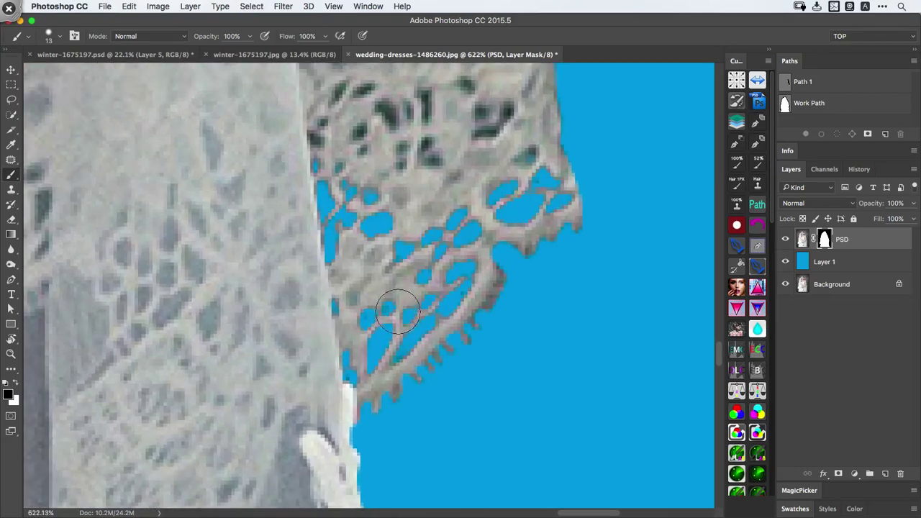
{"action": "mouse_move", "coordinate": [350, 362]}
{"action": "left_mouse_down"}
{"action": "mouse_move", "coordinate": [343, 374]}
{"action": "mouse_move", "coordinate": [361, 379]}
{"action": "left_mouse_up"}
Clean the edges of the long narrow holes near the rear flap's scalloped border on the mask with a 3 px brush
{"action": "scroll", "coordinate": [343, 374], "scroll_direction": "up", "scroll_amount": 3}
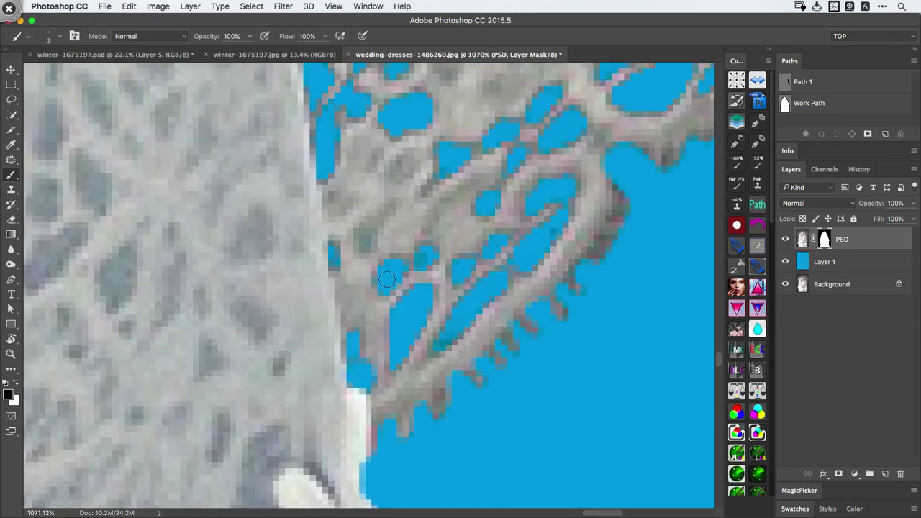
{"action": "scroll", "coordinate": [397, 308], "scroll_direction": "up", "scroll_amount": 5}
{"action": "scroll", "coordinate": [397, 308], "scroll_direction": "right", "scroll_amount": 5}
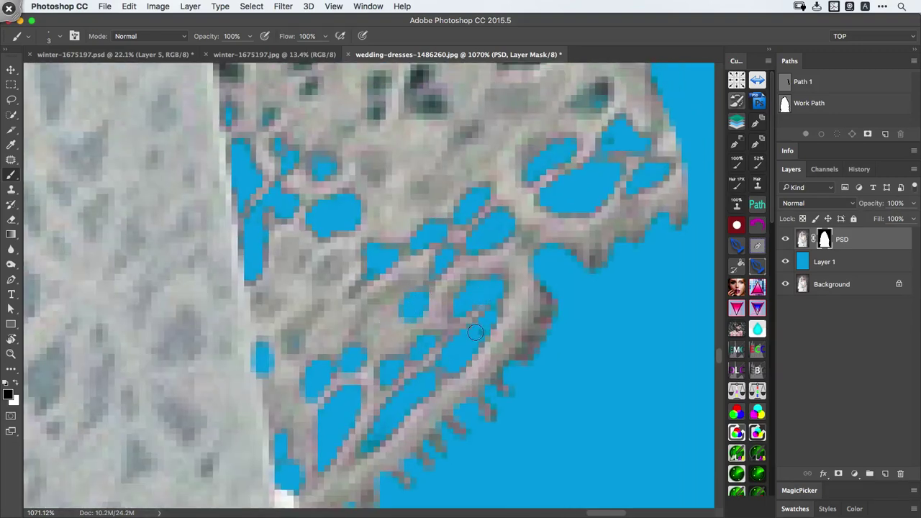
{"action": "mouse_move", "coordinate": [475, 332]}
{"action": "left_mouse_down"}
{"action": "mouse_move", "coordinate": [429, 344]}
{"action": "mouse_move", "coordinate": [432, 364]}
{"action": "left_mouse_up"}
{"action": "mouse_move", "coordinate": [400, 405]}
{"action": "left_mouse_down"}
{"action": "mouse_move", "coordinate": [370, 442]}
{"action": "mouse_move", "coordinate": [400, 408]}
{"action": "left_mouse_up"}
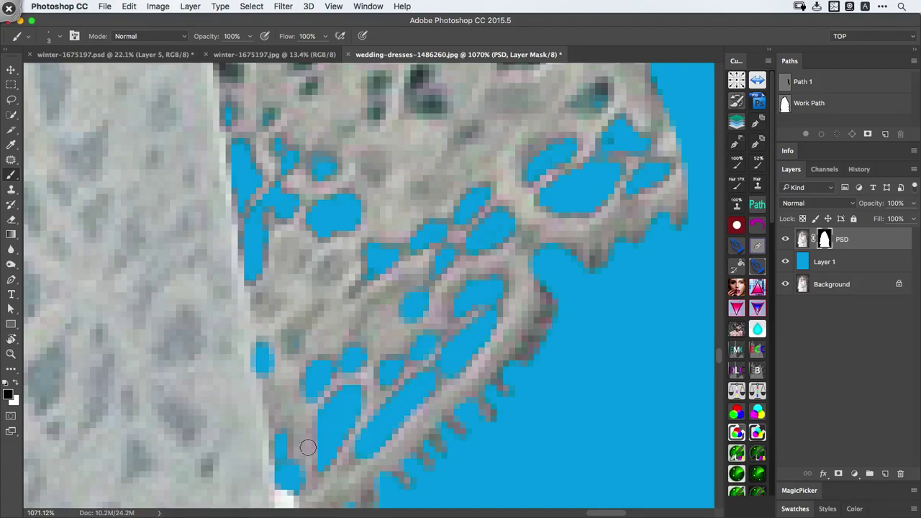
{"action": "left_click_drag", "start_coordinate": [274, 450], "coordinate": [280, 462]}
Examine the bride cutout against the blue, checking the opened lace holes on both sides of the veil
{"action": "left_click_drag", "start_coordinate": [411, 325], "coordinate": [298, 359]}
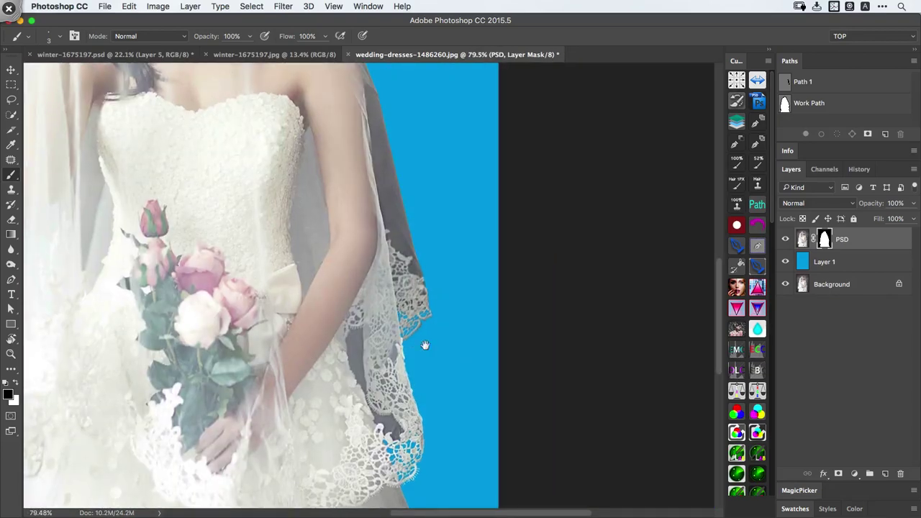
{"action": "left_click_drag", "start_coordinate": [424, 345], "coordinate": [381, 306]}
{"action": "left_click_drag", "start_coordinate": [363, 286], "coordinate": [413, 235]}
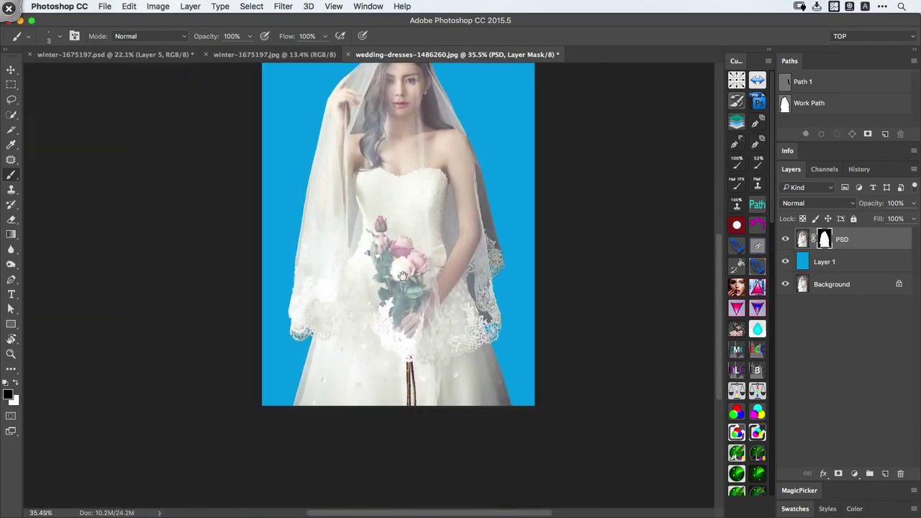
{"action": "left_click_drag", "start_coordinate": [295, 352], "coordinate": [402, 311]}
{"action": "left_click_drag", "start_coordinate": [422, 262], "coordinate": [365, 261]}
{"action": "left_click_drag", "start_coordinate": [365, 261], "coordinate": [227, 422]}
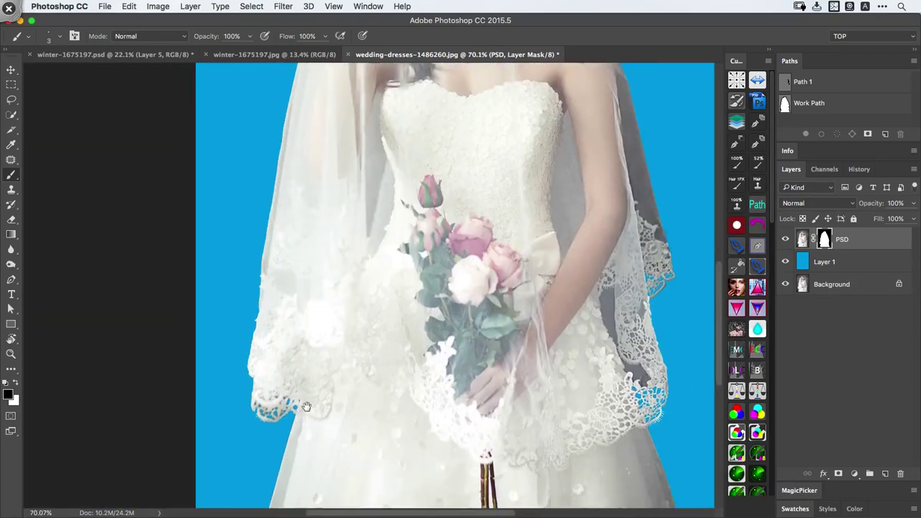
{"action": "left_click_drag", "start_coordinate": [381, 351], "coordinate": [365, 353]}
{"action": "left_click_drag", "start_coordinate": [554, 309], "coordinate": [453, 328]}
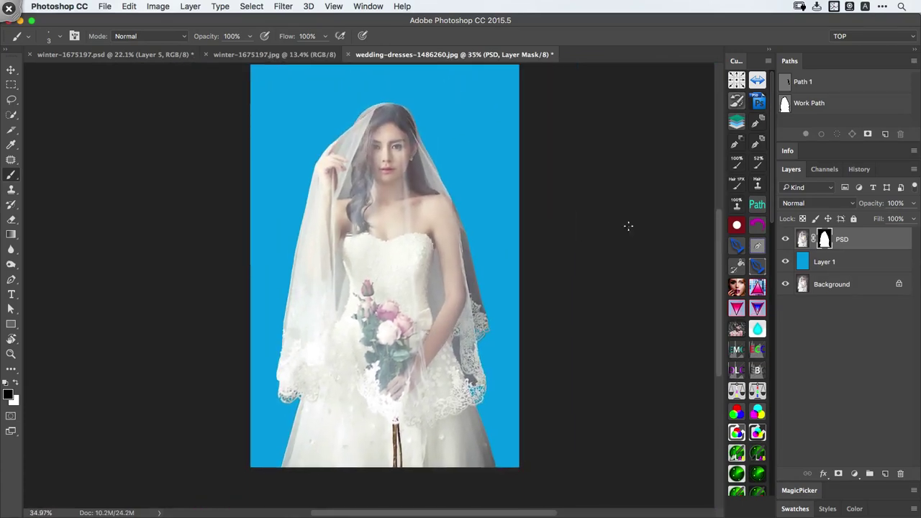
Target the PSD layer's image instead of its mask and hide Layer 1 to compare the sheer veil with the original backdrop
{"action": "left_click", "coordinate": [803, 239]}
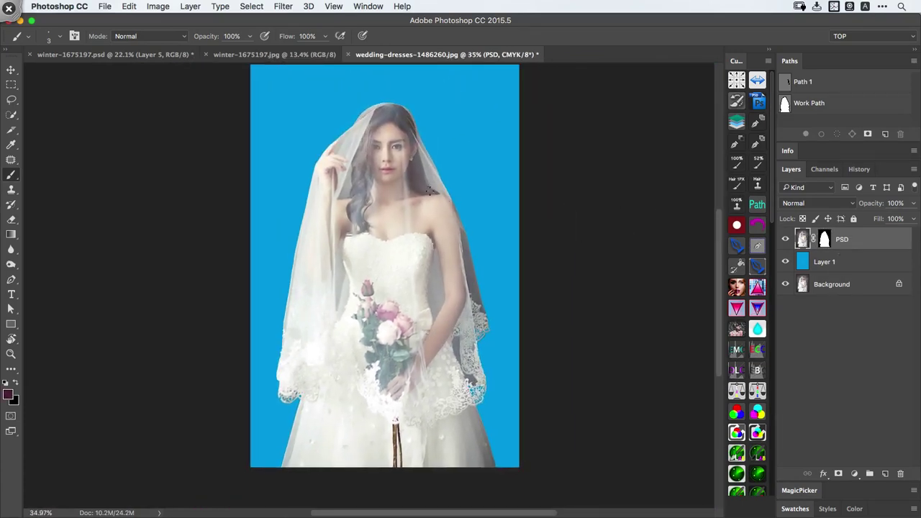
{"action": "left_click", "coordinate": [470, 235]}
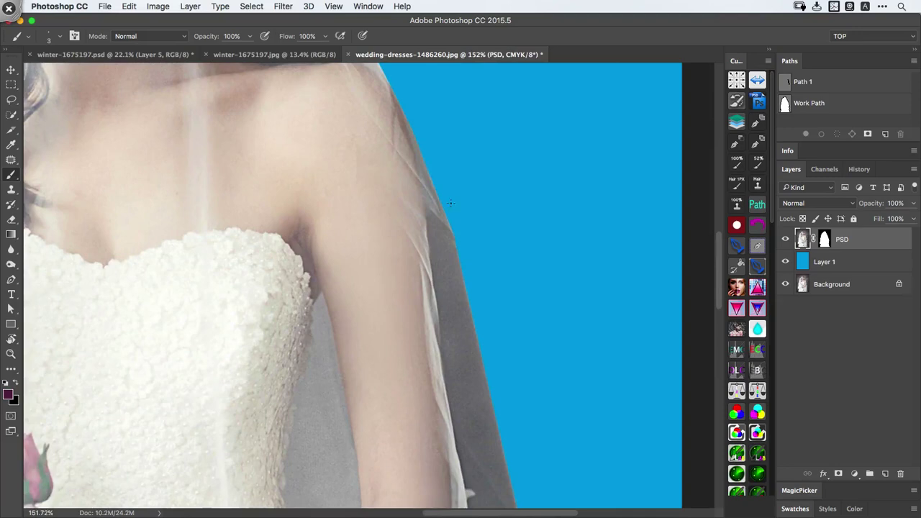
{"action": "left_click", "coordinate": [440, 268], "text": "alt"}
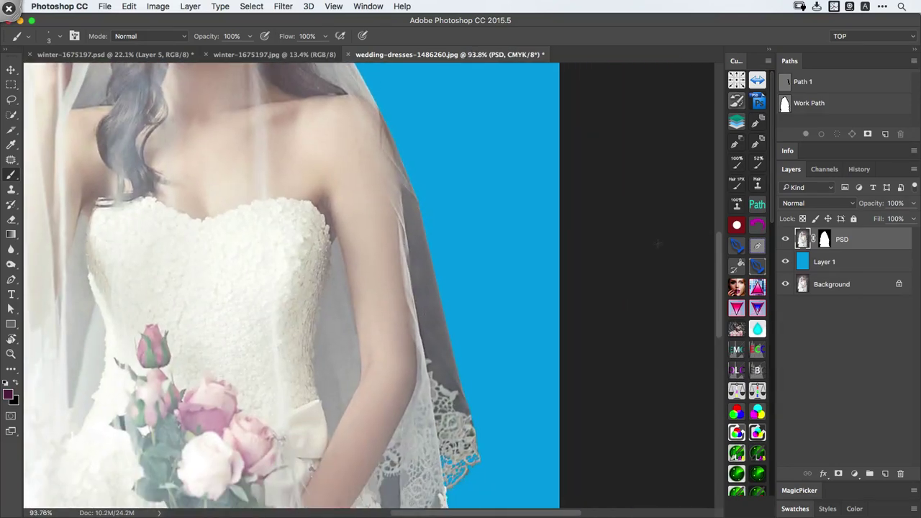
{"action": "left_click", "coordinate": [785, 262]}
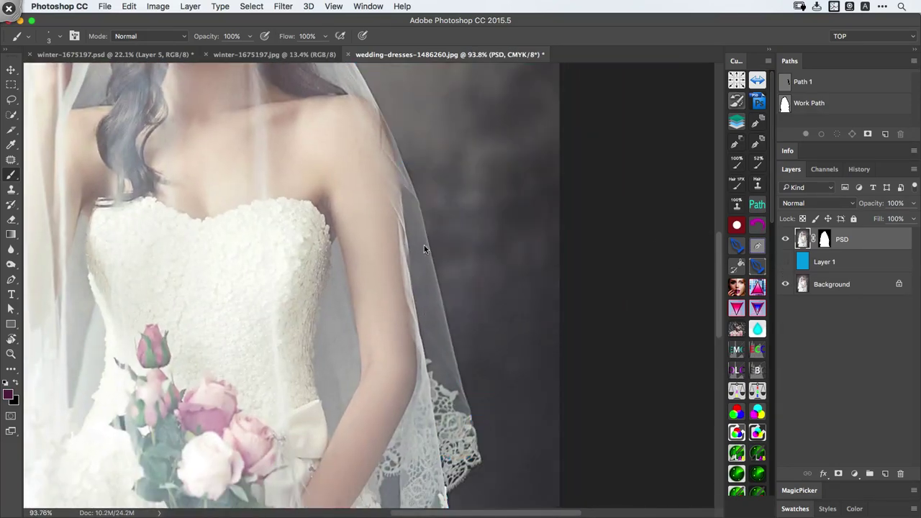
{"action": "mouse_move", "coordinate": [399, 165]}
{"action": "left_mouse_down"}
{"action": "mouse_move", "coordinate": [450, 306]}
{"action": "mouse_move", "coordinate": [452, 390]}
{"action": "mouse_move", "coordinate": [417, 210]}
{"action": "left_mouse_up"}
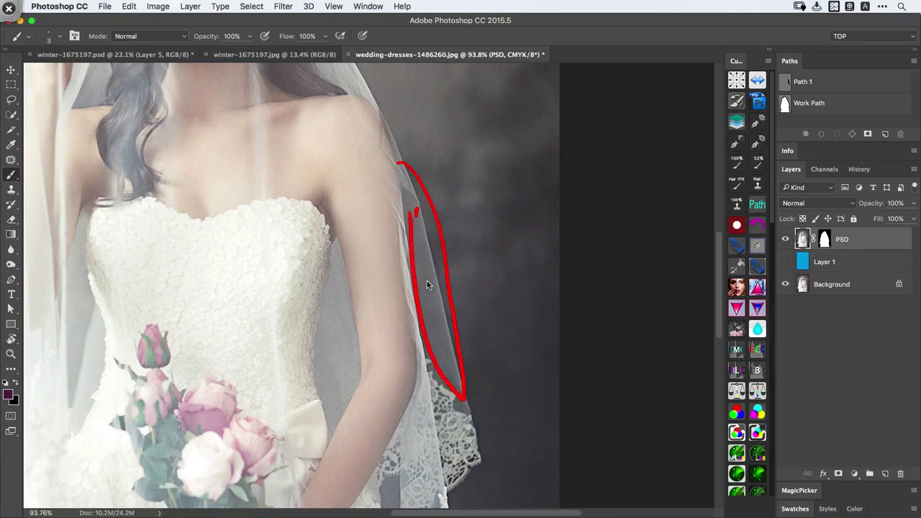
{"action": "right_click", "coordinate": [417, 261]}
{"action": "left_click", "coordinate": [438, 335]}
{"action": "right_click", "coordinate": [395, 290]}
{"action": "left_click", "coordinate": [427, 293]}
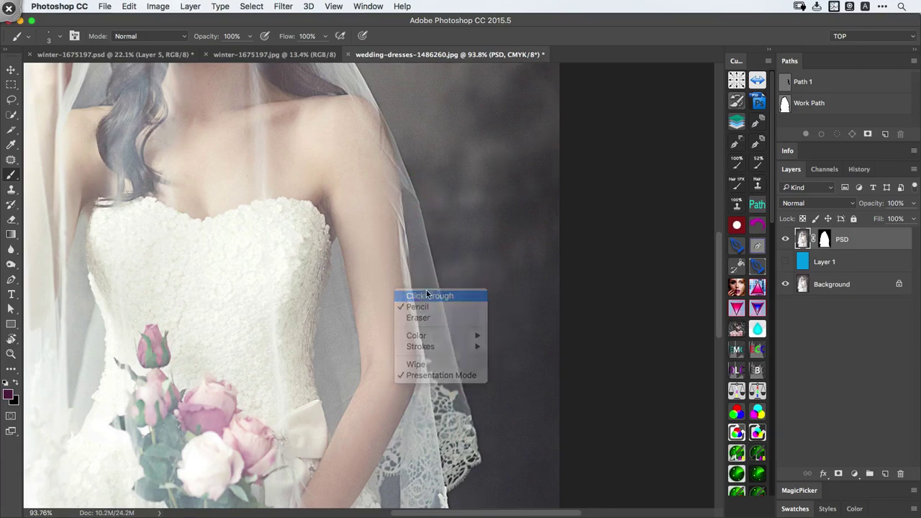
Show the blue Layer 1 again behind the full bride cutout
{"action": "scroll", "coordinate": [427, 294], "scroll_direction": "down", "scroll_amount": 6}
{"action": "left_click", "coordinate": [785, 262]}
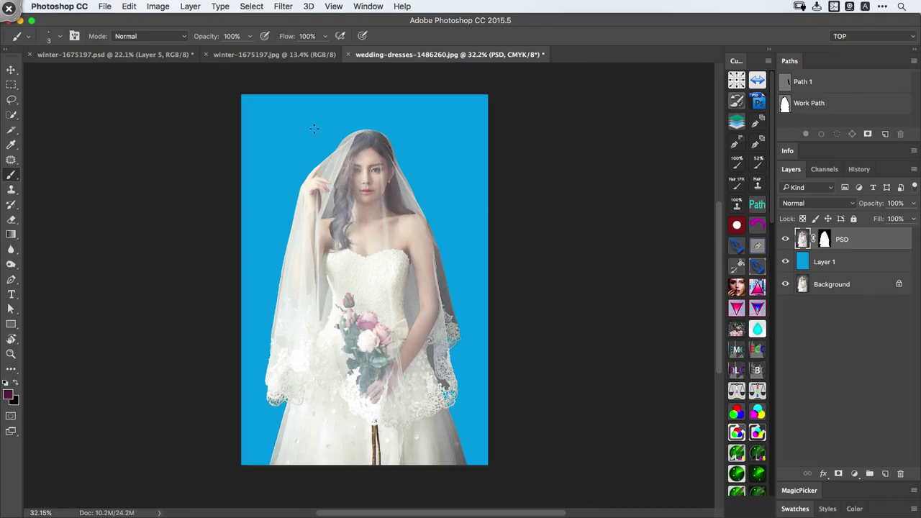
{"action": "left_click_drag", "start_coordinate": [400, 268], "coordinate": [410, 271]}
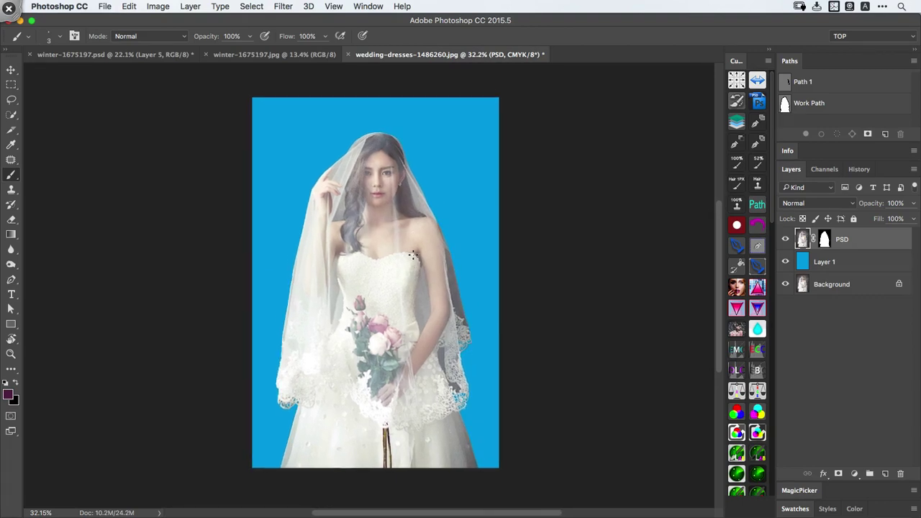
Review the finished composite in winter-1675197.psd and the plain winter scene in winter-1675197.jpg
{"action": "left_click", "coordinate": [153, 55]}
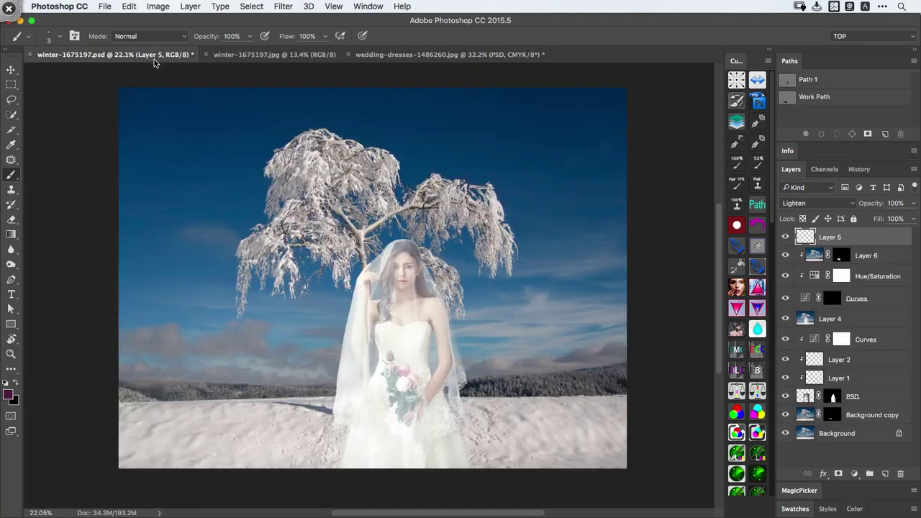
{"action": "left_click", "coordinate": [266, 57]}
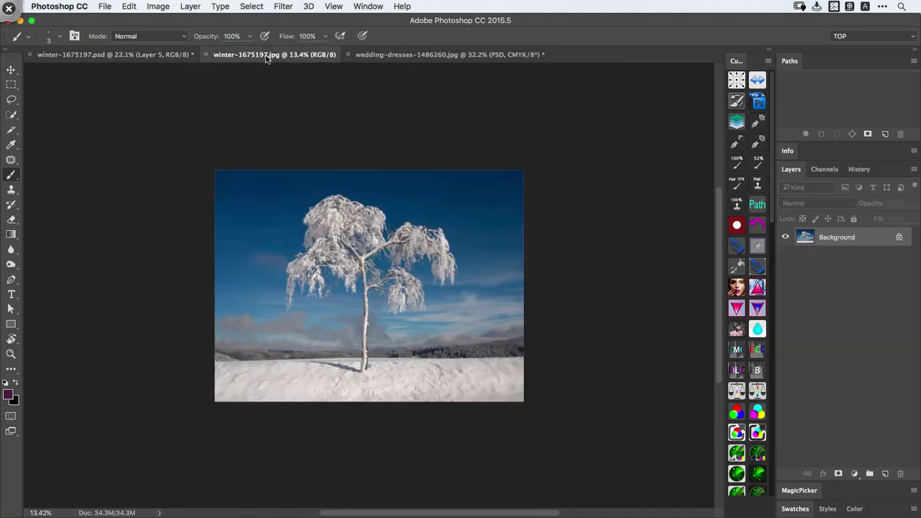
{"action": "scroll", "coordinate": [392, 269], "scroll_direction": "up", "scroll_amount": 5}
{"action": "scroll", "coordinate": [424, 270], "scroll_direction": "down", "scroll_amount": 3}
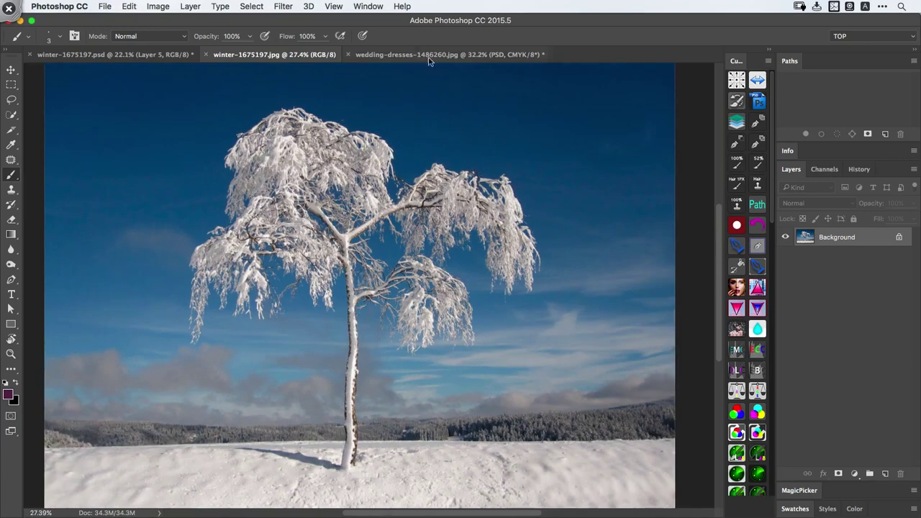
Copy the masked PSD layer of the bride into winter-1675197.jpg and quit the Yoink utility
{"action": "left_click", "coordinate": [437, 57]}
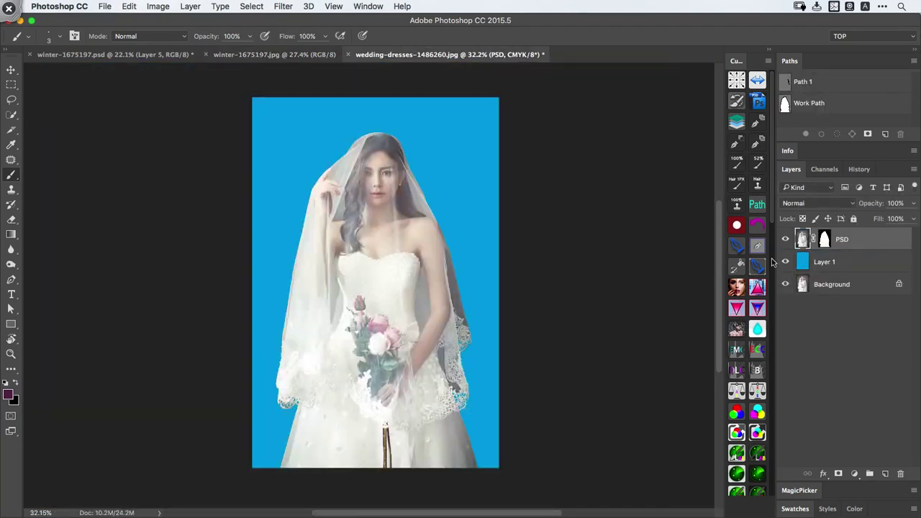
{"action": "key", "text": "v"}
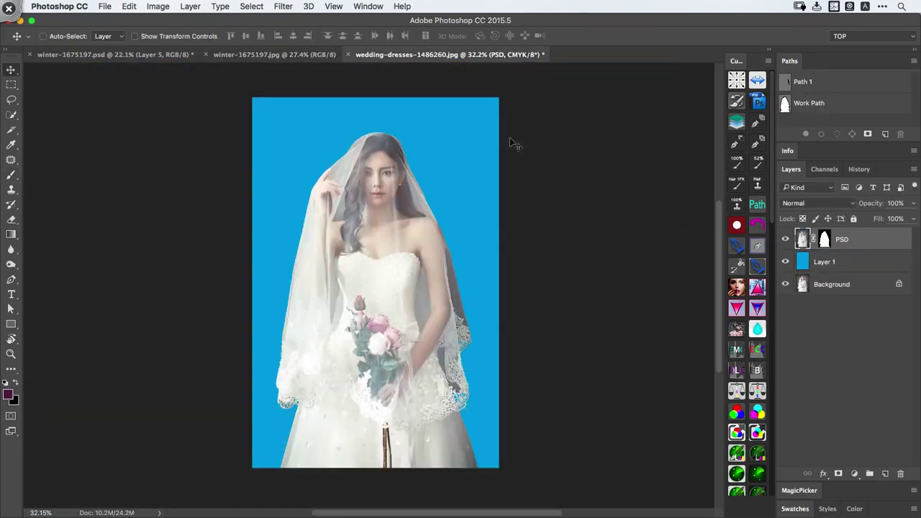
{"action": "left_click_drag", "start_coordinate": [398, 160], "coordinate": [319, 52]}
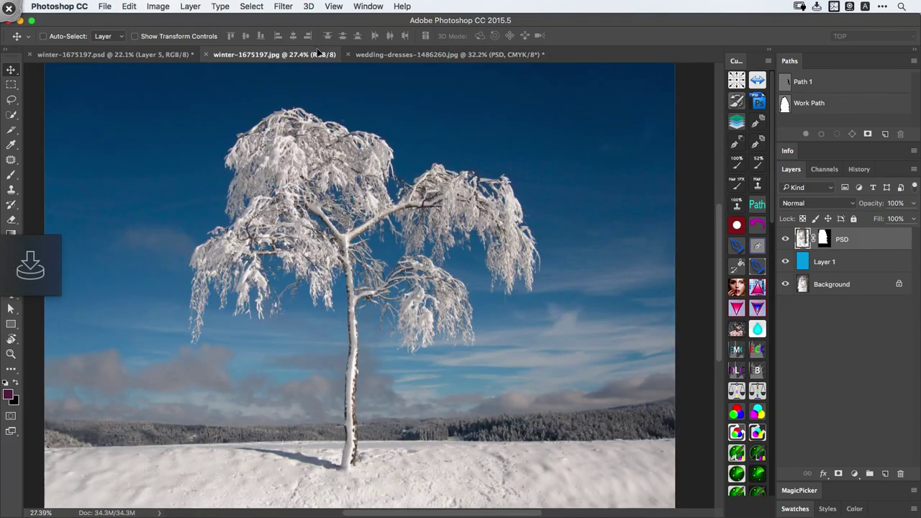
{"action": "left_click_drag", "start_coordinate": [445, 402], "coordinate": [447, 402]}
{"action": "left_click", "coordinate": [817, 6]}
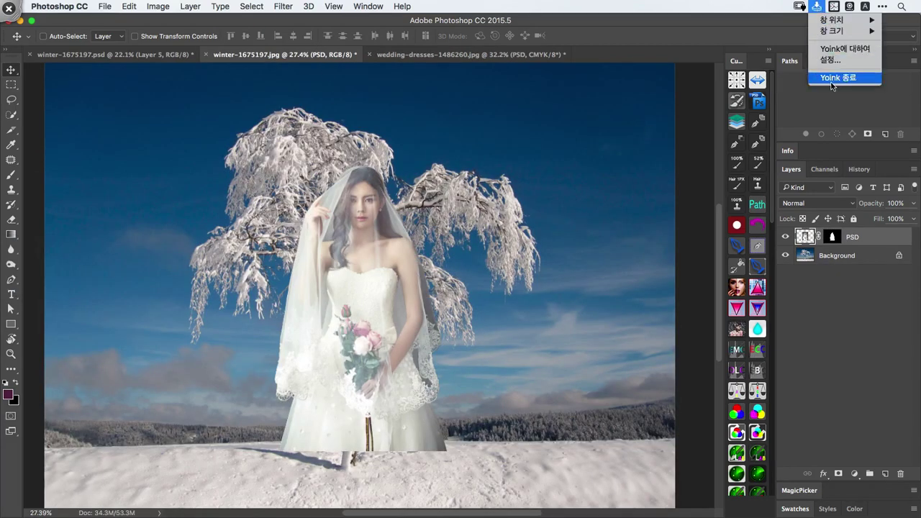
{"action": "left_click", "coordinate": [833, 79]}
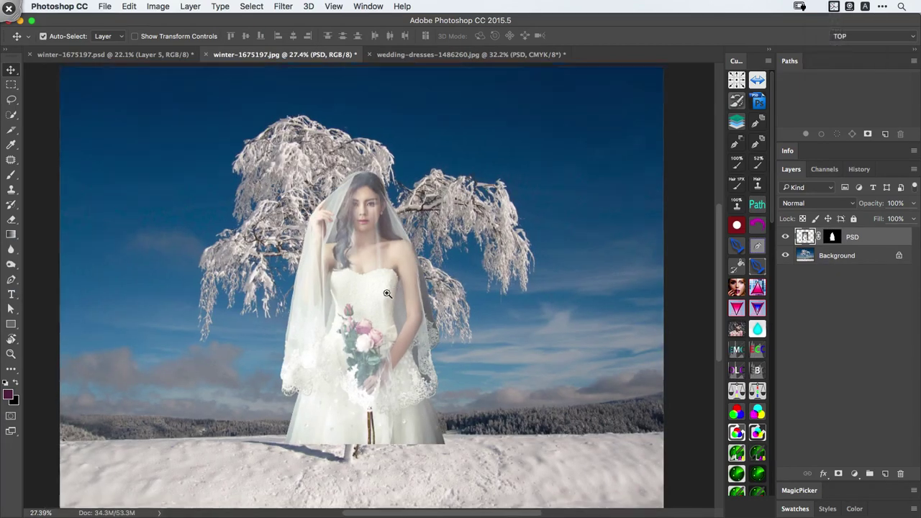
Position the bride in front of the tree trunk, slightly right of centre, with her dress meeting the bottom edge of the winter scene
{"action": "left_click_drag", "start_coordinate": [387, 293], "coordinate": [363, 331]}
{"action": "scroll", "coordinate": [347, 206], "scroll_direction": "up", "scroll_amount": 5}
{"action": "scroll", "coordinate": [331, 152], "scroll_direction": "down", "scroll_amount": 5}
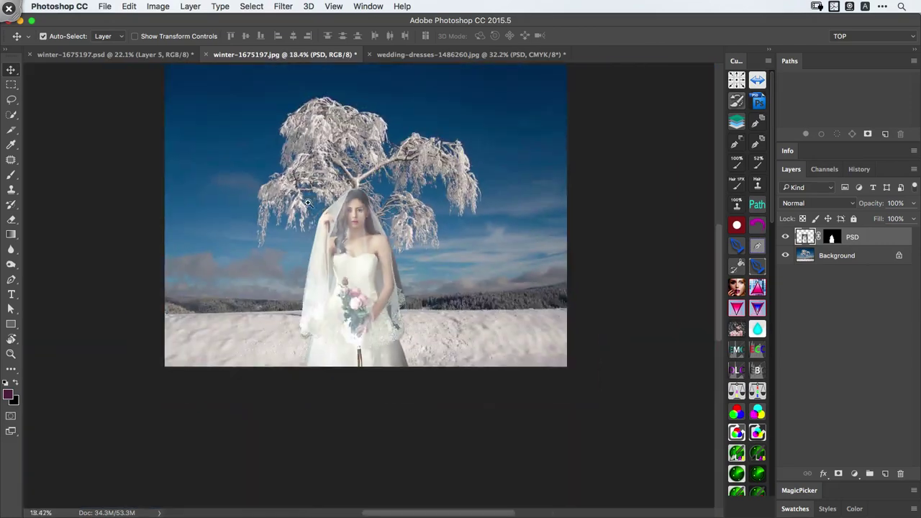
{"action": "left_click_drag", "start_coordinate": [326, 264], "coordinate": [362, 265]}
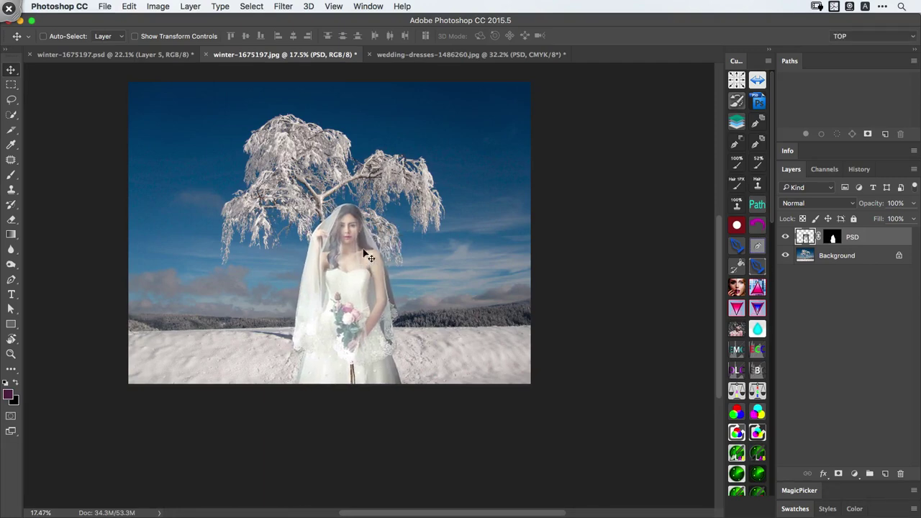
{"action": "scroll", "coordinate": [367, 259], "scroll_direction": "up", "scroll_amount": 5}
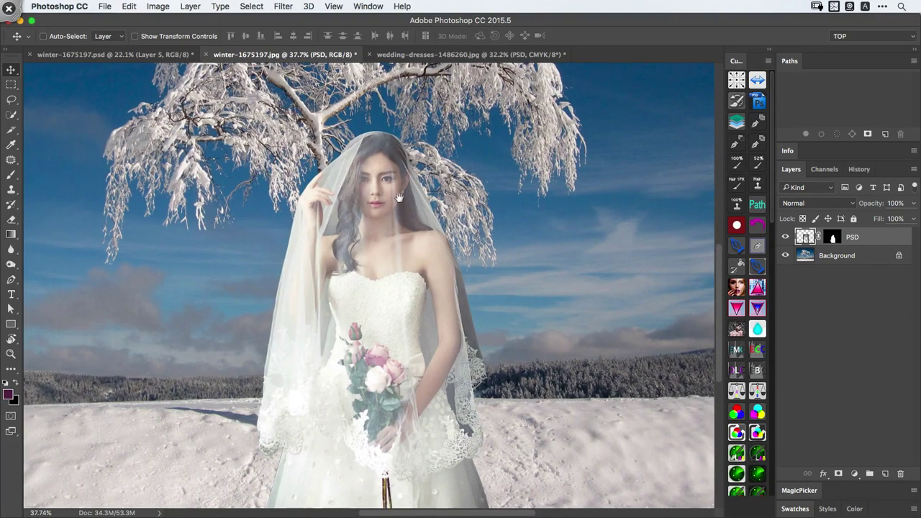
{"action": "scroll", "coordinate": [403, 201], "scroll_direction": "down", "scroll_amount": 2}
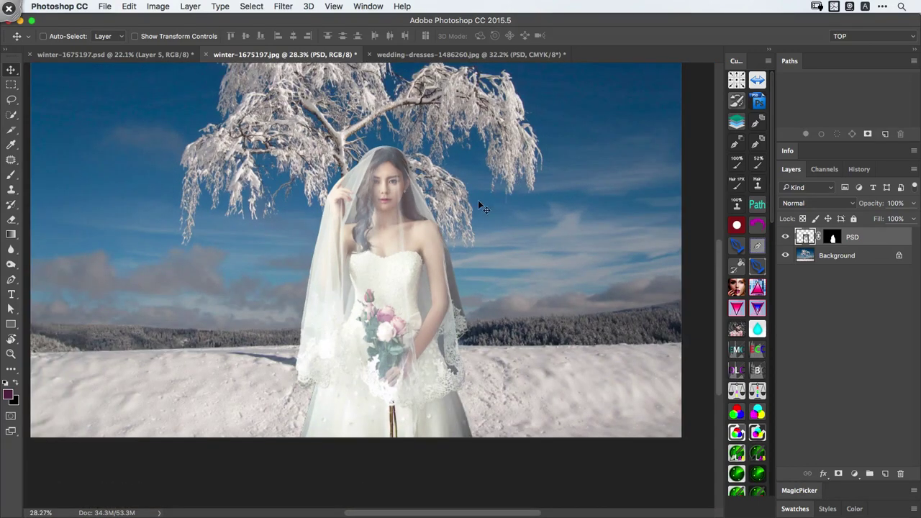
{"action": "scroll", "coordinate": [421, 236], "scroll_direction": "up", "scroll_amount": 3}
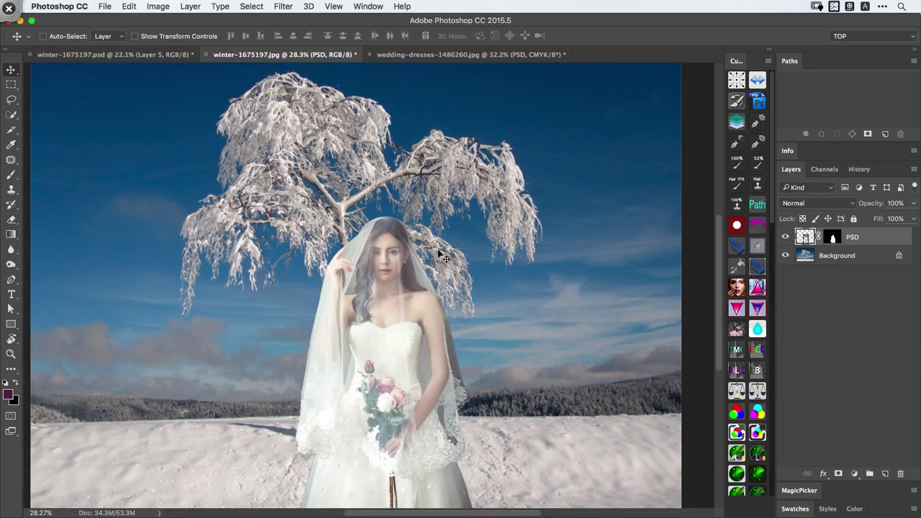
{"action": "left_click_drag", "start_coordinate": [421, 291], "coordinate": [419, 237]}
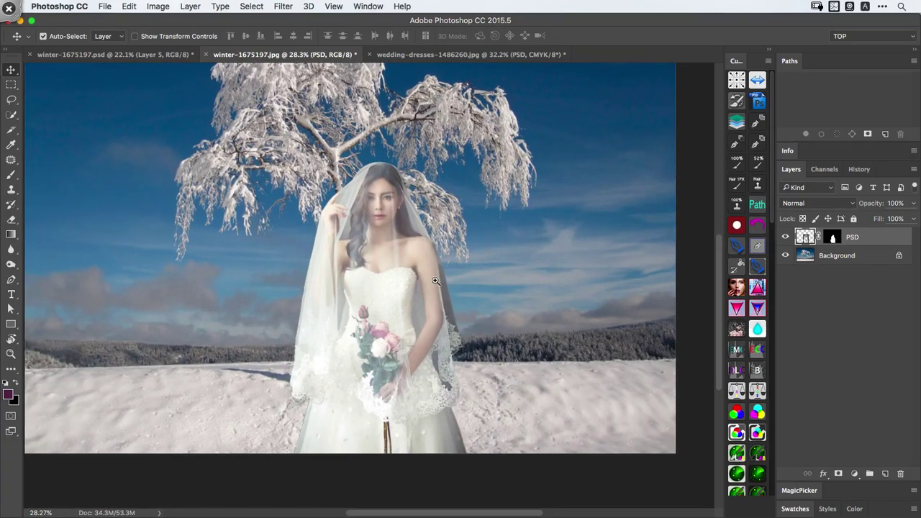
{"action": "scroll", "coordinate": [435, 281], "scroll_direction": "down", "scroll_amount": 1}
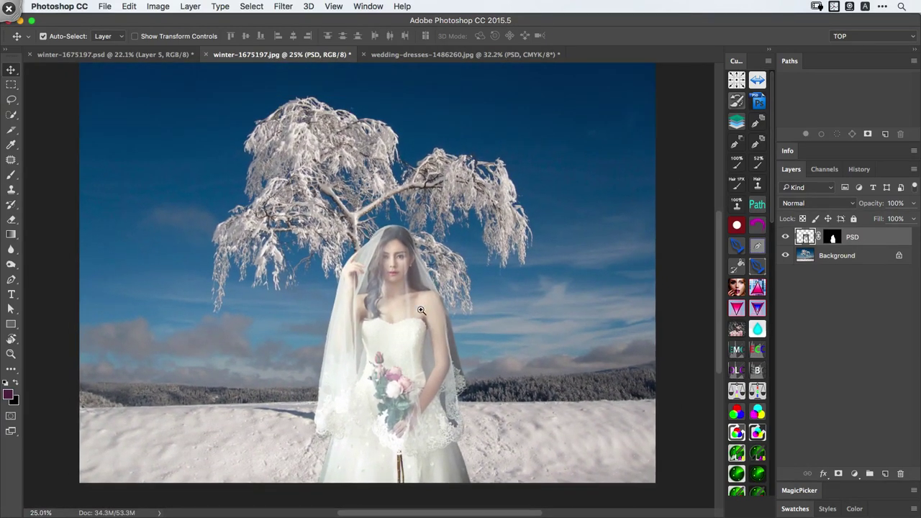
{"action": "left_click_drag", "start_coordinate": [421, 310], "coordinate": [402, 279]}
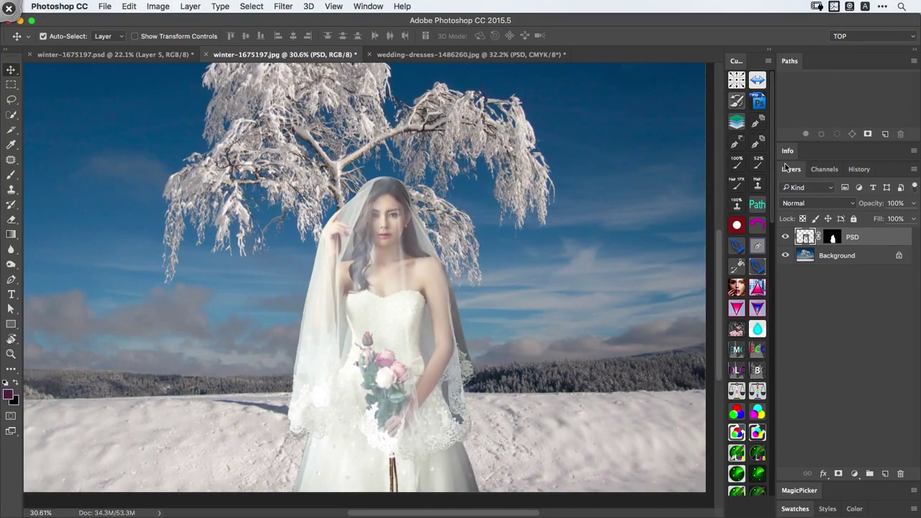
Brighten the bride with a Curves adjustment clipped to the PSD layer, mapping input 114 to output 140
{"action": "key", "text": "super+m"}
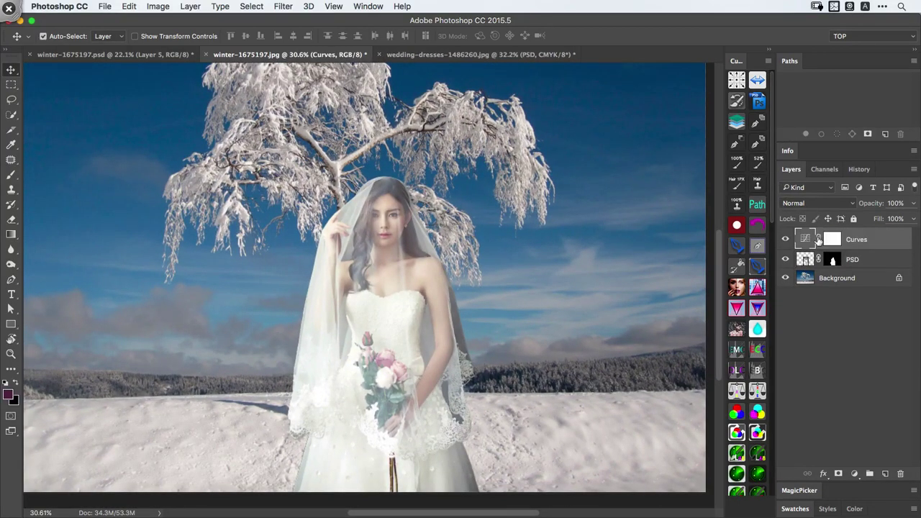
{"action": "double_click", "coordinate": [807, 240]}
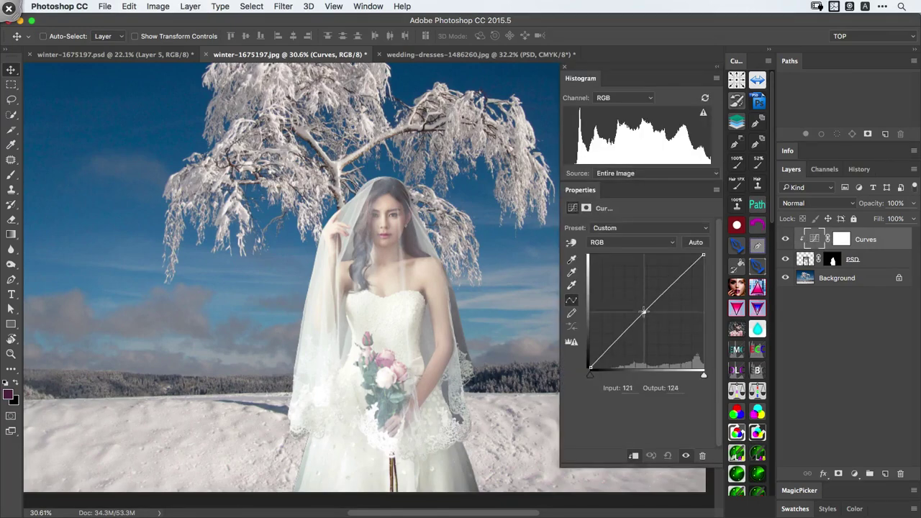
{"action": "left_click_drag", "start_coordinate": [644, 311], "coordinate": [641, 305]}
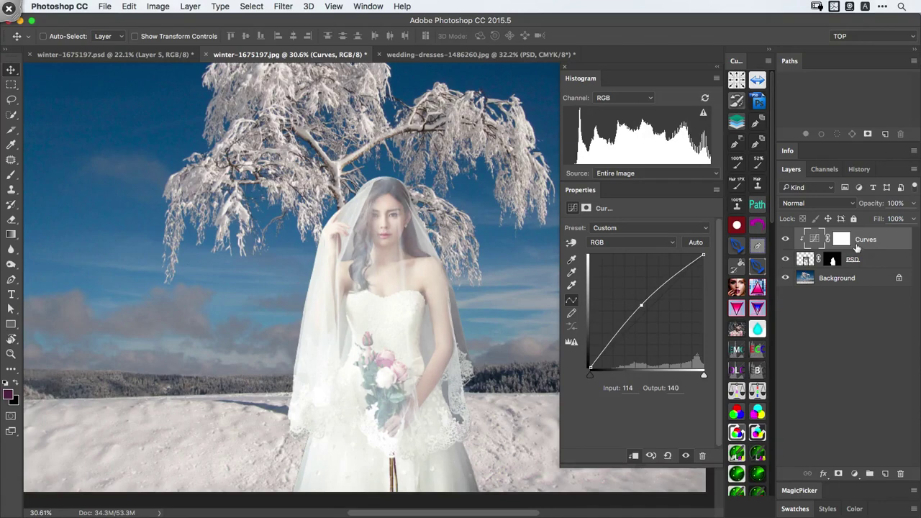
Add a Levels adjustment clipped to the bride above the Curves layer and set its black input level to 40
{"action": "key", "text": "super+l"}
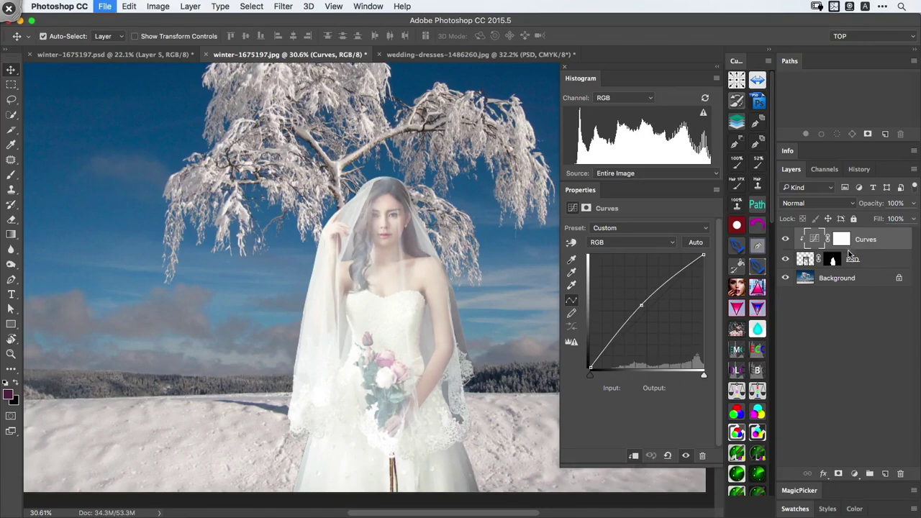
{"action": "key", "text": "super+alt+g"}
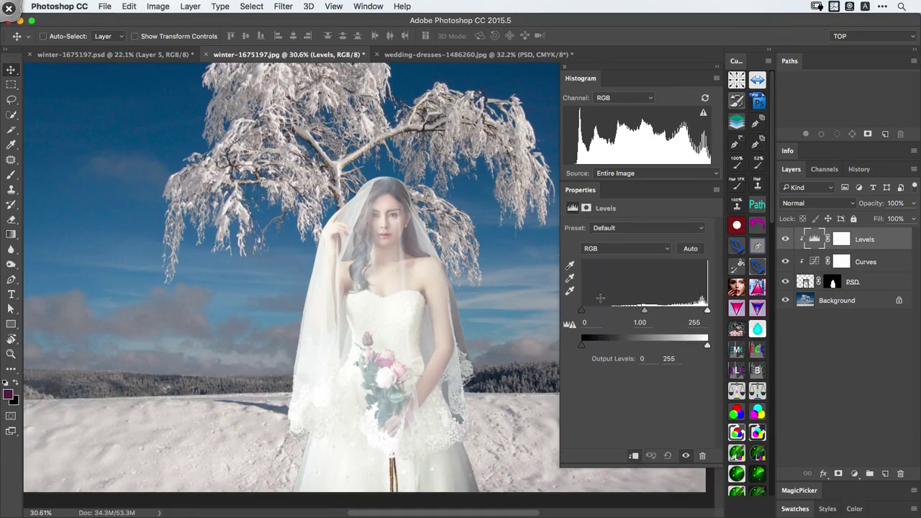
{"action": "left_click_drag", "start_coordinate": [581, 313], "coordinate": [591, 313]}
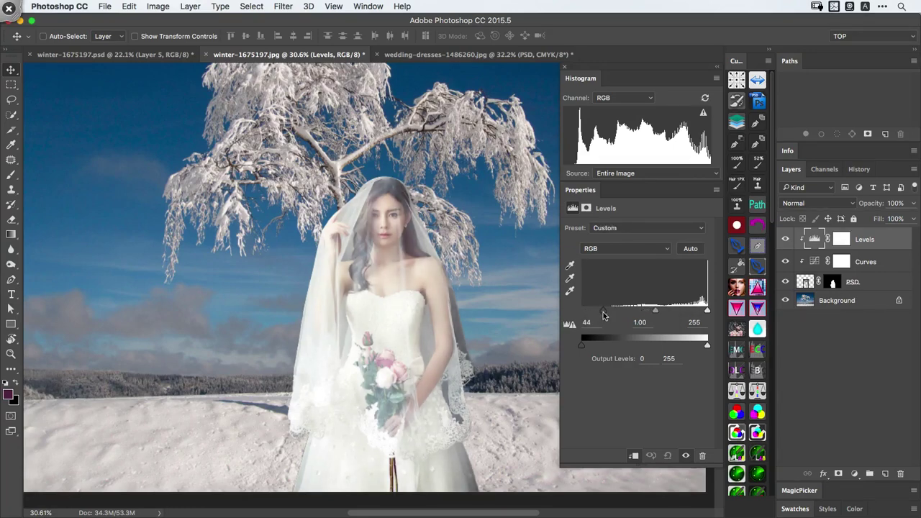
{"action": "left_click_drag", "start_coordinate": [602, 314], "coordinate": [601, 314]}
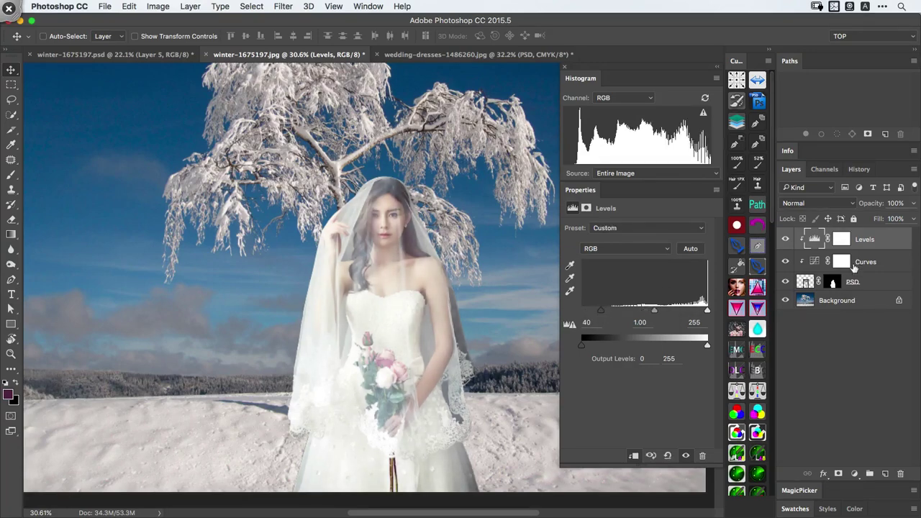
Compare the bride with and without the Curves and Levels adjustments by toggling their visibility
{"action": "left_click", "coordinate": [855, 286], "text": "shift"}
{"action": "key", "text": "super+comma"}
{"action": "key", "text": "super+comma"}
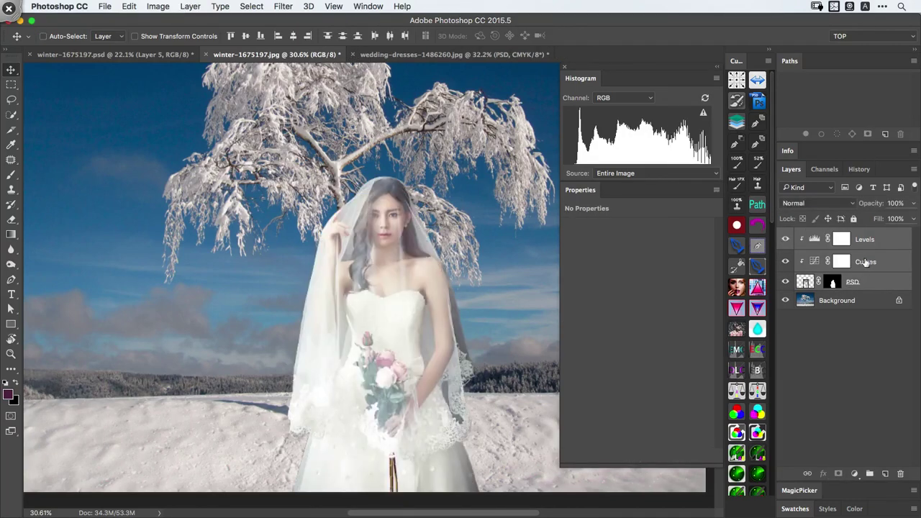
{"action": "left_click", "coordinate": [867, 262]}
{"action": "left_click", "coordinate": [872, 243], "text": "shift"}
{"action": "key", "text": "super+comma"}
{"action": "key", "text": "super+comma"}
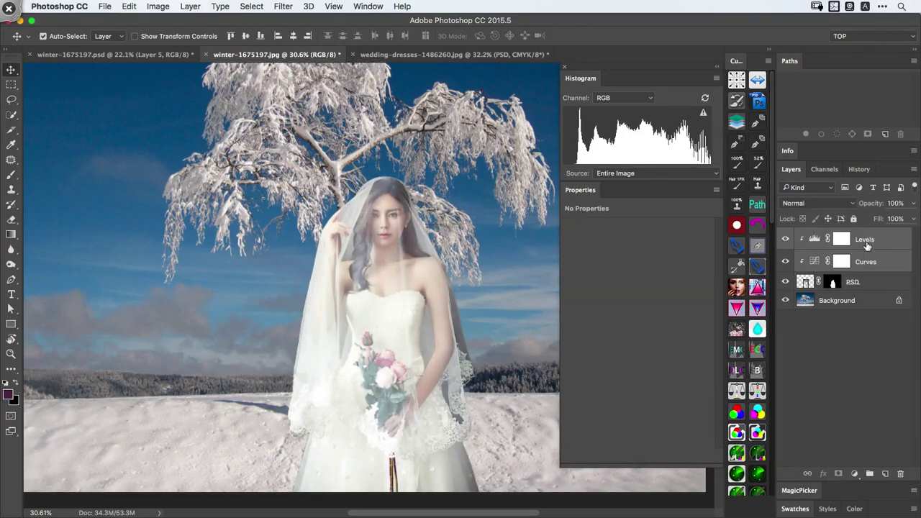
{"action": "key", "text": "super+comma"}
{"action": "key", "text": "super+comma"}
{"action": "key", "text": "super+comma"}
{"action": "key", "text": "super+comma"}
Target the PSD layer's mask and start a Pen path upward along the border between the front veil and the grey rear veil
{"action": "left_click", "coordinate": [832, 282]}
{"action": "left_click_drag", "start_coordinate": [398, 341], "coordinate": [367, 302]}
{"action": "left_click_drag", "start_coordinate": [436, 279], "coordinate": [416, 270]}
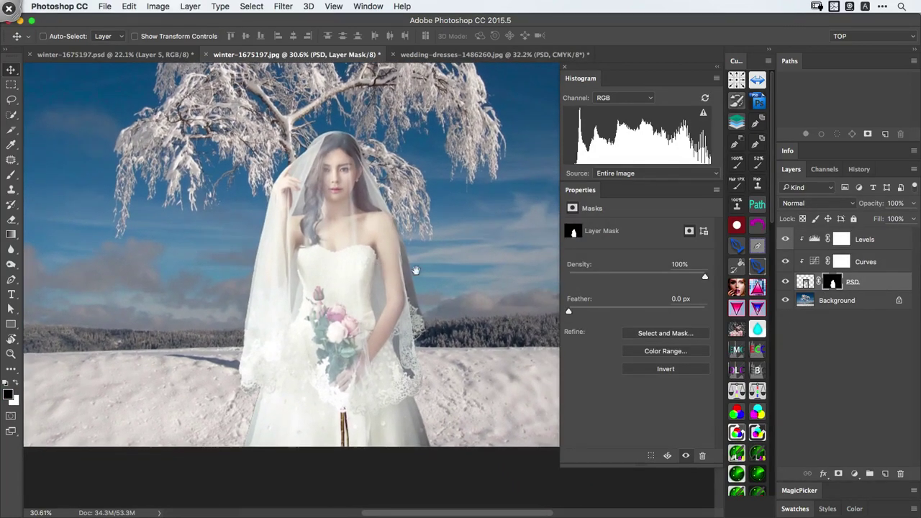
{"action": "scroll", "coordinate": [409, 249], "scroll_direction": "up", "scroll_amount": 10}
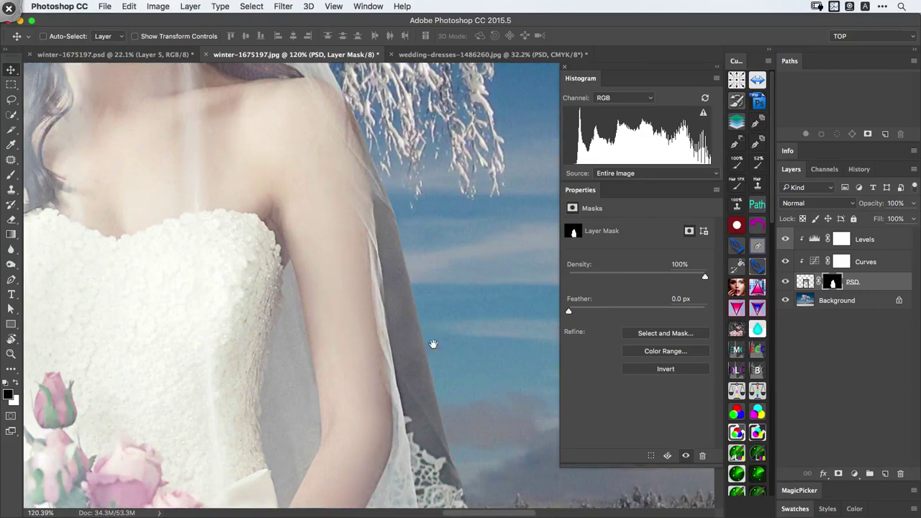
{"action": "scroll", "coordinate": [433, 344], "scroll_direction": "down", "scroll_amount": 3}
{"action": "key", "text": "p"}
{"action": "scroll", "coordinate": [375, 302], "scroll_direction": "down", "scroll_amount": 2}
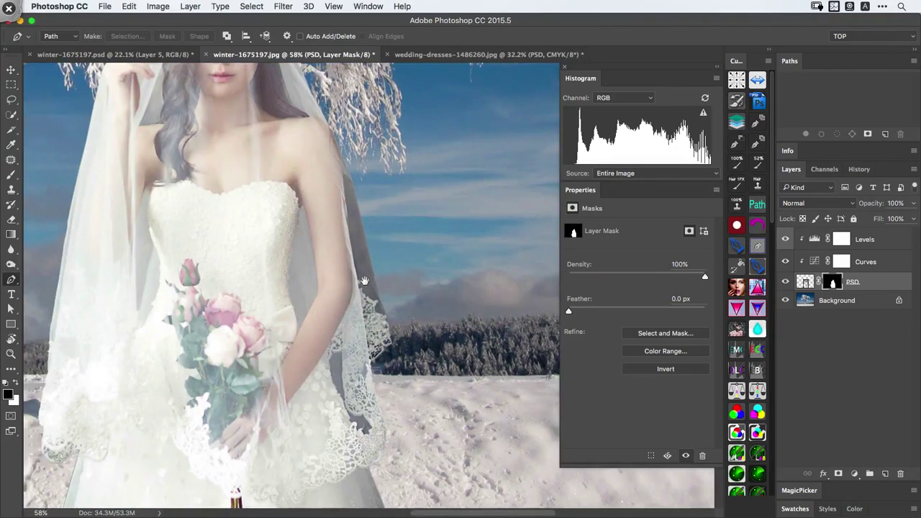
{"action": "scroll", "coordinate": [364, 281], "scroll_direction": "up", "scroll_amount": 5}
{"action": "left_click", "coordinate": [395, 401]}
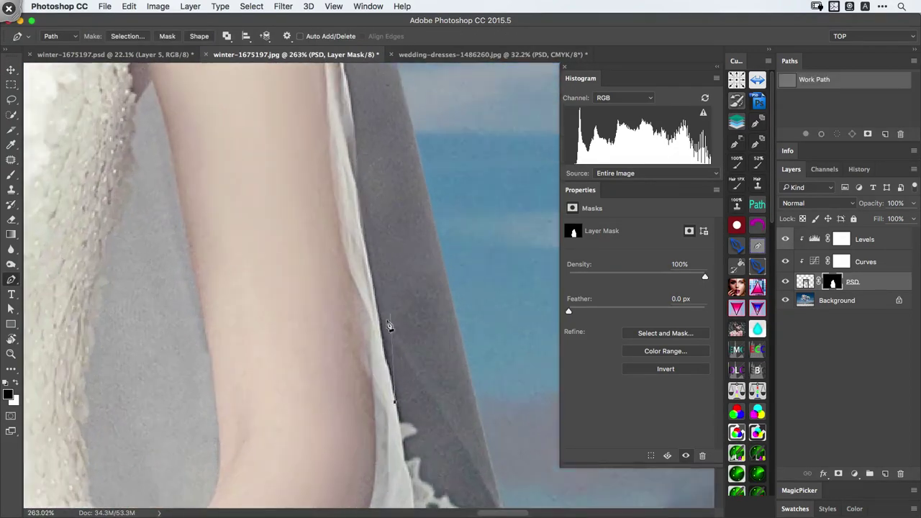
{"action": "left_click_drag", "start_coordinate": [379, 329], "coordinate": [385, 277]}
{"action": "scroll", "coordinate": [382, 281], "scroll_direction": "up", "scroll_amount": 5}
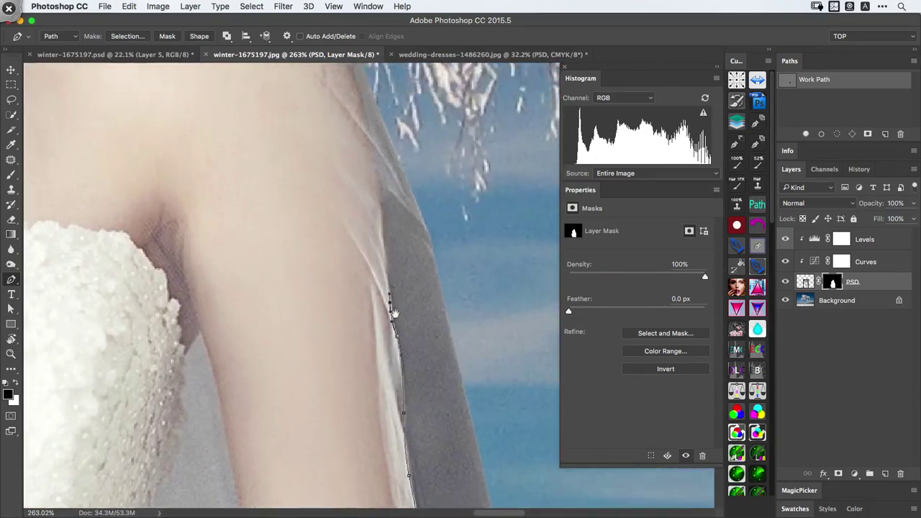
Continue the path up the outer contour of the bride's arm and onto her shoulder, leaving the sheer veil outside it
{"action": "left_click_drag", "start_coordinate": [394, 314], "coordinate": [400, 338]}
{"action": "left_click_drag", "start_coordinate": [396, 290], "coordinate": [395, 279]}
{"action": "left_click_drag", "start_coordinate": [393, 256], "coordinate": [393, 252]}
{"action": "left_click_drag", "start_coordinate": [388, 214], "coordinate": [402, 318]}
{"action": "left_click_drag", "start_coordinate": [395, 280], "coordinate": [389, 259]}
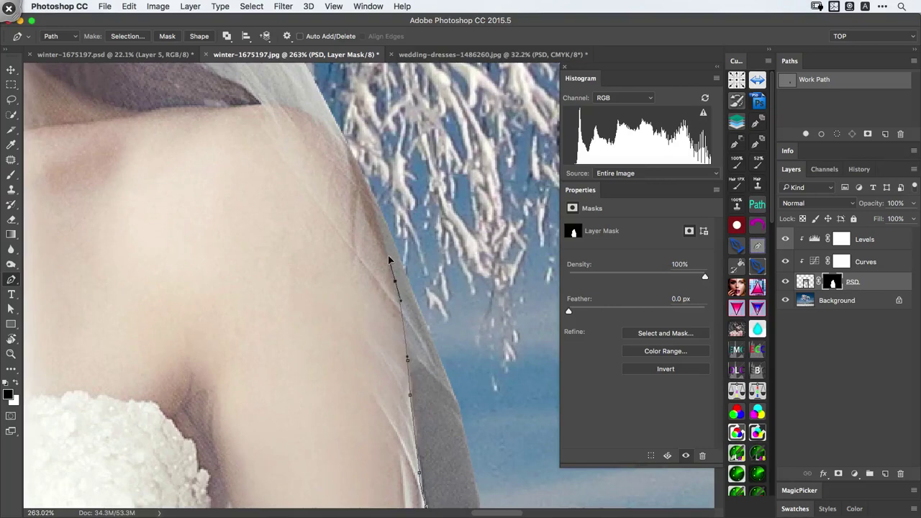
{"action": "left_click_drag", "start_coordinate": [381, 223], "coordinate": [372, 193]}
{"action": "left_click_drag", "start_coordinate": [353, 154], "coordinate": [434, 384]}
Trace the path from the shoulder along the hair and past the ear to the veil's crown, redrawing the last anchors there
{"action": "left_click", "coordinate": [359, 236]}
{"action": "left_click_drag", "start_coordinate": [386, 328], "coordinate": [337, 294]}
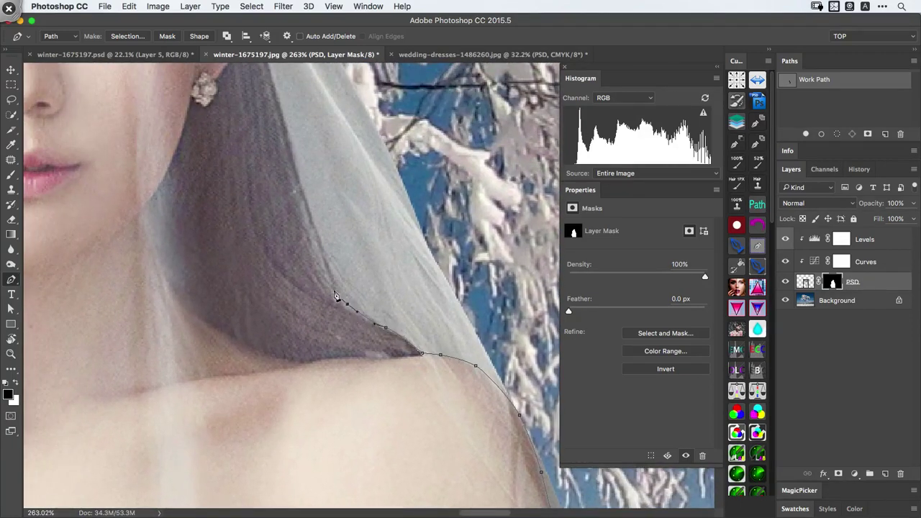
{"action": "left_click_drag", "start_coordinate": [322, 253], "coordinate": [364, 369]}
{"action": "left_click_drag", "start_coordinate": [344, 278], "coordinate": [339, 241]}
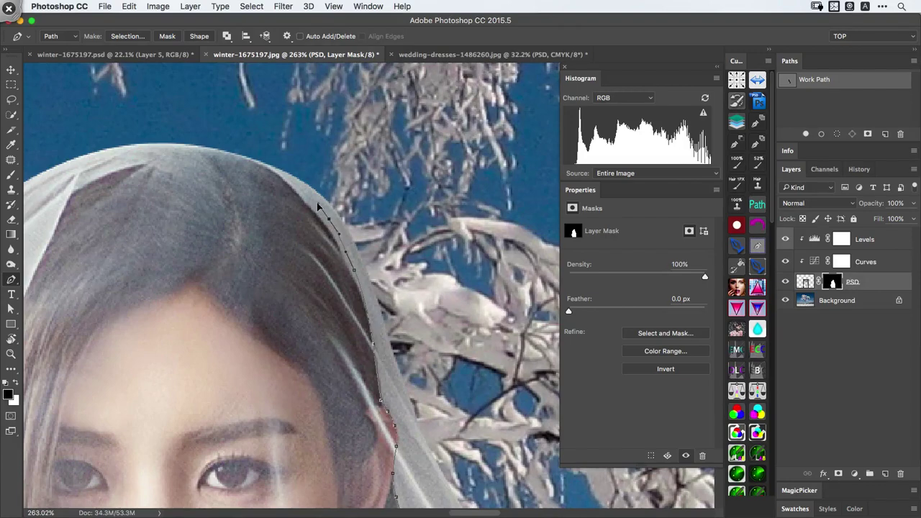
{"action": "left_click_drag", "start_coordinate": [285, 177], "coordinate": [276, 175]}
{"action": "key", "text": "super+alt+z"}
{"action": "key", "text": "super+alt+z"}
{"action": "key", "text": "super+alt+z"}
{"action": "left_click_drag", "start_coordinate": [345, 254], "coordinate": [331, 231]}
{"action": "left_click_drag", "start_coordinate": [303, 199], "coordinate": [278, 178]}
Run the path loosely outside the rear veil, from the crown down past the shoulder to the lace trim
{"action": "scroll", "coordinate": [389, 241], "scroll_direction": "down", "scroll_amount": 5}
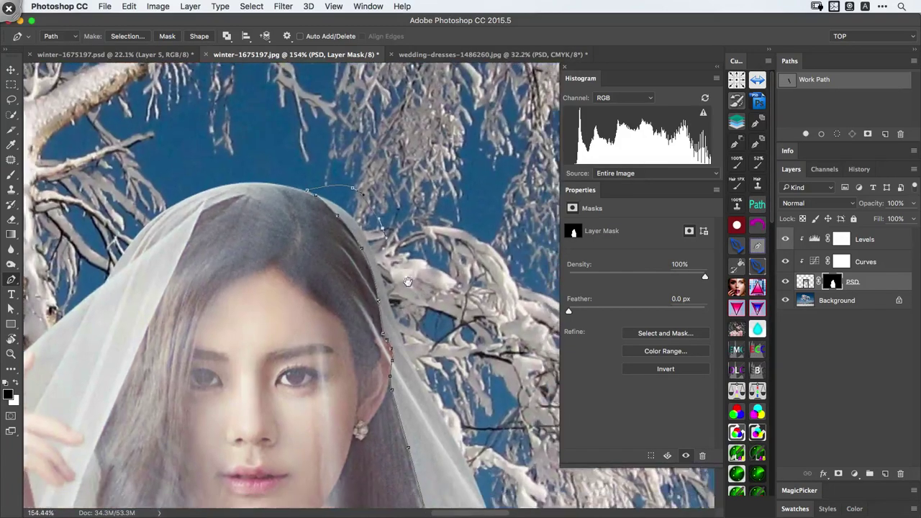
{"action": "scroll", "coordinate": [387, 241], "scroll_direction": "down", "scroll_amount": 5}
{"action": "left_click_drag", "start_coordinate": [311, 161], "coordinate": [323, 187]}
{"action": "left_click_drag", "start_coordinate": [342, 220], "coordinate": [354, 242]}
{"action": "scroll", "coordinate": [352, 241], "scroll_direction": "down", "scroll_amount": 10}
{"action": "left_click_drag", "start_coordinate": [314, 189], "coordinate": [322, 208]}
{"action": "left_click_drag", "start_coordinate": [339, 267], "coordinate": [344, 290]}
{"action": "left_click_drag", "start_coordinate": [354, 324], "coordinate": [363, 347]}
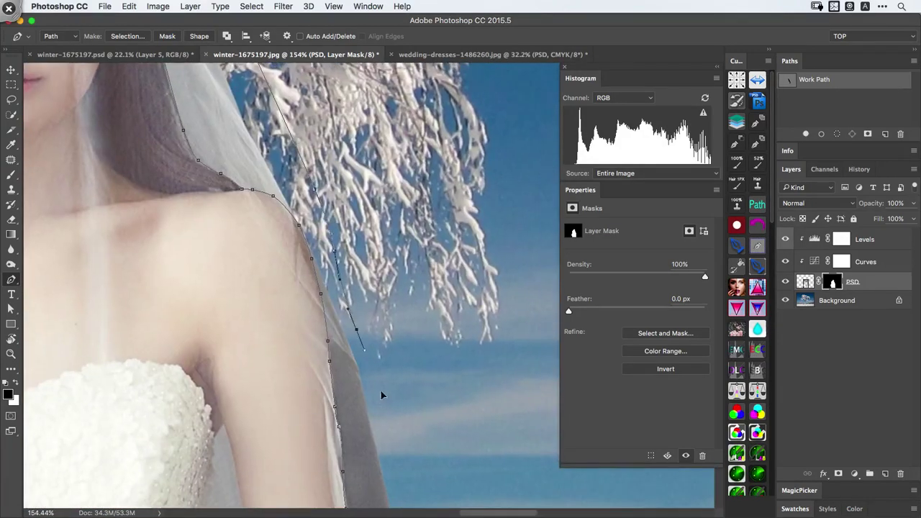
{"action": "left_click_drag", "start_coordinate": [381, 393], "coordinate": [291, 144]}
{"action": "left_click_drag", "start_coordinate": [323, 230], "coordinate": [288, 230]}
{"action": "left_click_drag", "start_coordinate": [364, 272], "coordinate": [371, 318]}
{"action": "left_click_drag", "start_coordinate": [359, 315], "coordinate": [460, 317]}
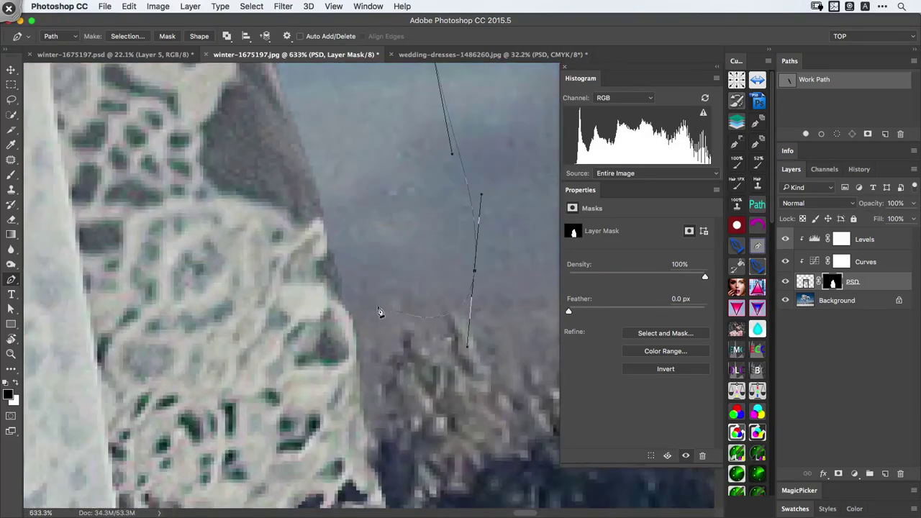
Bring the path in to the rear veil's lace trim and trace its scalloped upper edge inward
{"action": "left_click", "coordinate": [339, 300]}
{"action": "left_click", "coordinate": [328, 286]}
{"action": "left_click", "coordinate": [318, 271]}
{"action": "left_click", "coordinate": [326, 254]}
{"action": "left_click", "coordinate": [317, 221]}
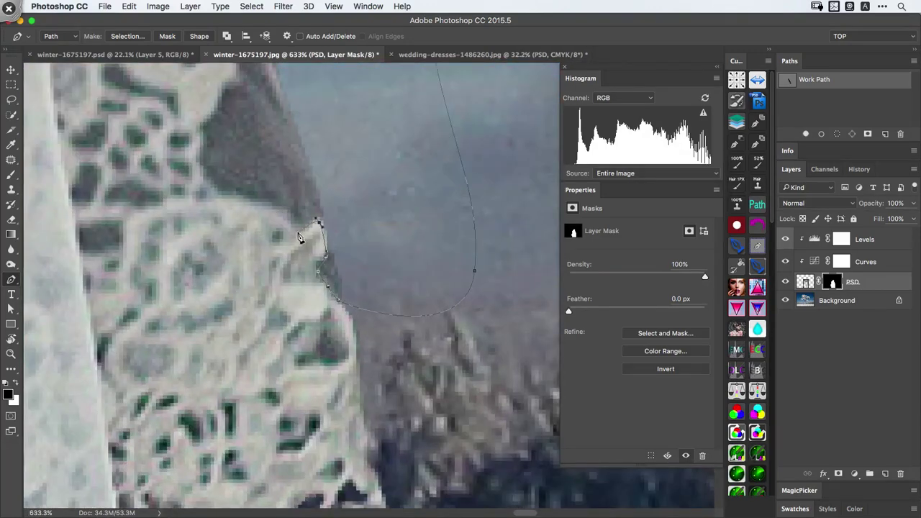
{"action": "left_click_drag", "start_coordinate": [298, 232], "coordinate": [294, 227]}
{"action": "left_click_drag", "start_coordinate": [277, 209], "coordinate": [240, 197]}
{"action": "left_click_drag", "start_coordinate": [214, 182], "coordinate": [327, 285]}
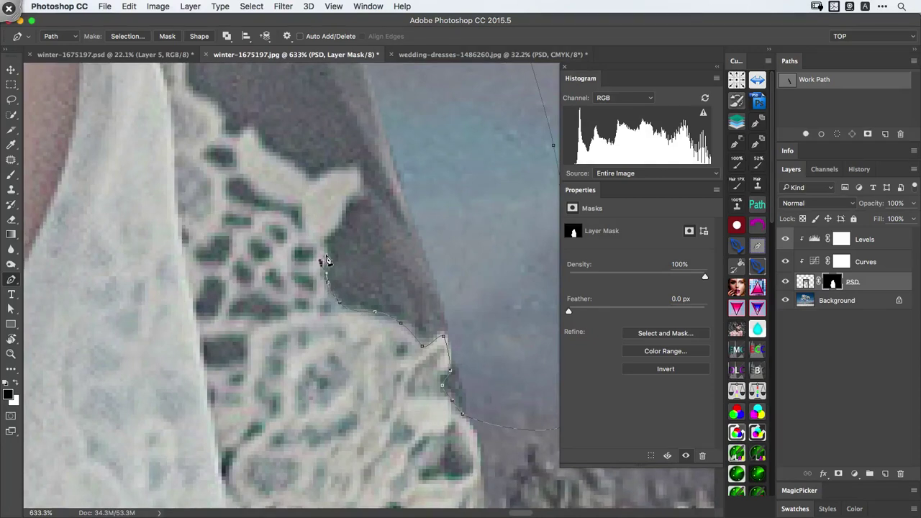
Trace the path around the protruding lace point and along the trim's edge toward the front veil
{"action": "left_click", "coordinate": [355, 192]}
{"action": "left_click", "coordinate": [356, 167]}
{"action": "left_click", "coordinate": [313, 180]}
{"action": "left_click_drag", "start_coordinate": [298, 171], "coordinate": [286, 163]}
{"action": "left_click_drag", "start_coordinate": [271, 152], "coordinate": [340, 243]}
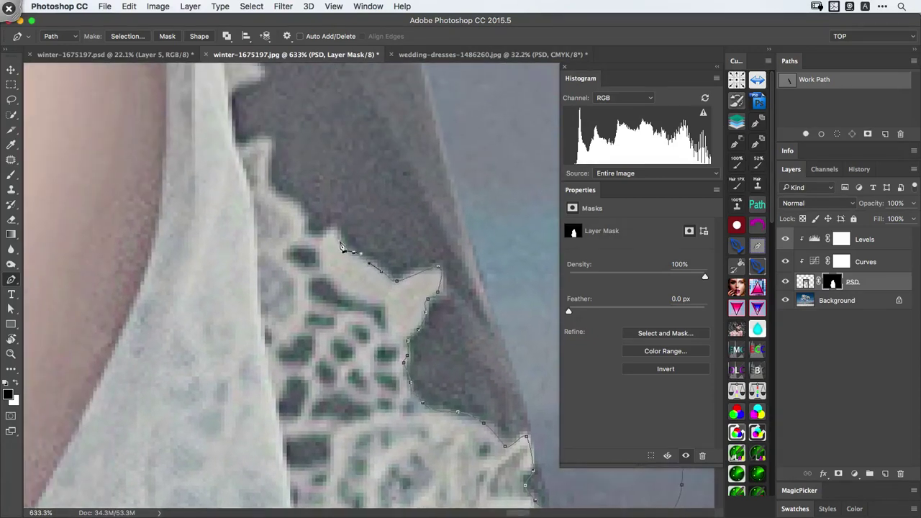
Follow the last lace points up to the front veil's edge, close the path and save the document
{"action": "left_click", "coordinate": [288, 196]}
{"action": "left_click_drag", "start_coordinate": [267, 187], "coordinate": [265, 178]}
{"action": "left_click", "coordinate": [270, 160]}
{"action": "left_click_drag", "start_coordinate": [266, 135], "coordinate": [285, 324]}
{"action": "left_click", "coordinate": [285, 270]}
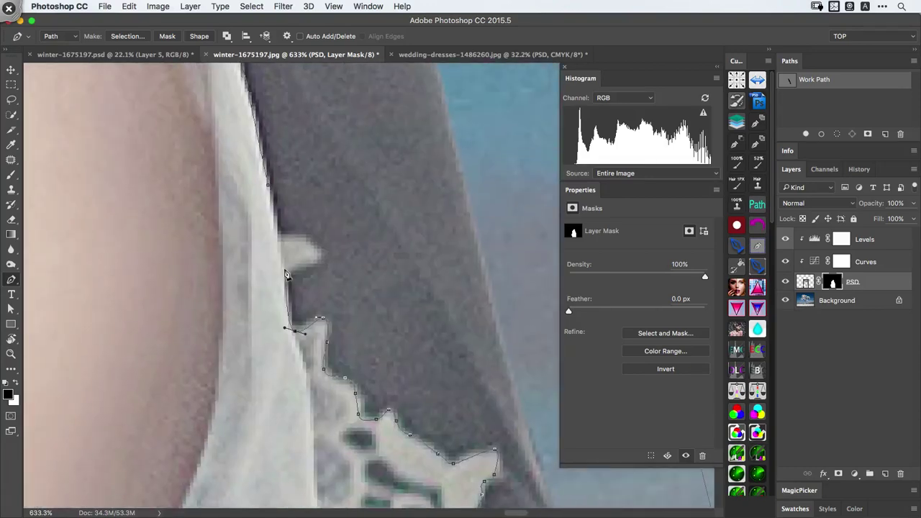
{"action": "left_click_drag", "start_coordinate": [286, 274], "coordinate": [274, 229]}
{"action": "key", "text": "super+s"}
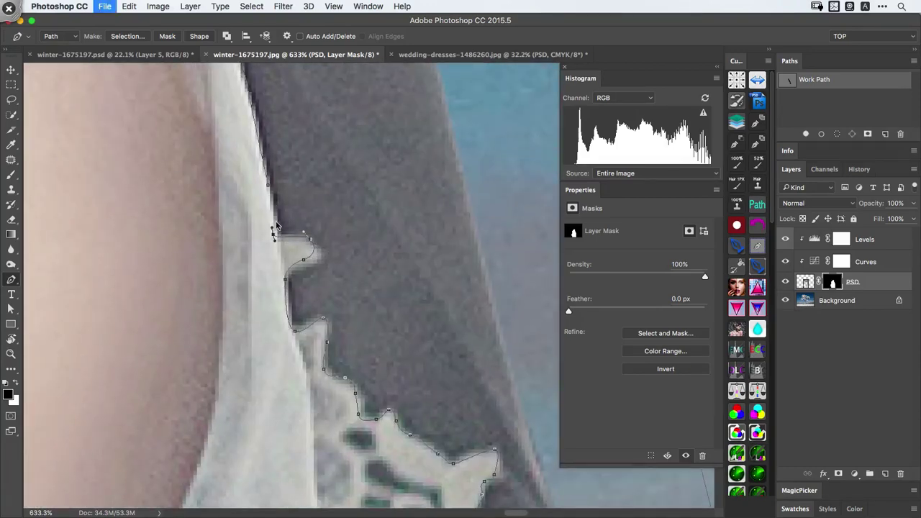
Save the work path under the name Path 1
{"action": "scroll", "coordinate": [269, 188], "scroll_direction": "down", "scroll_amount": 15}
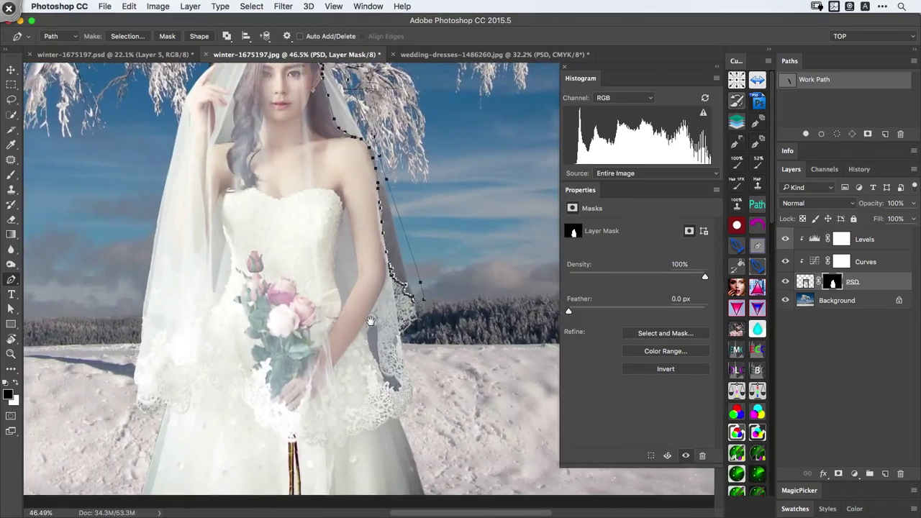
{"action": "double_click", "coordinate": [853, 79]}
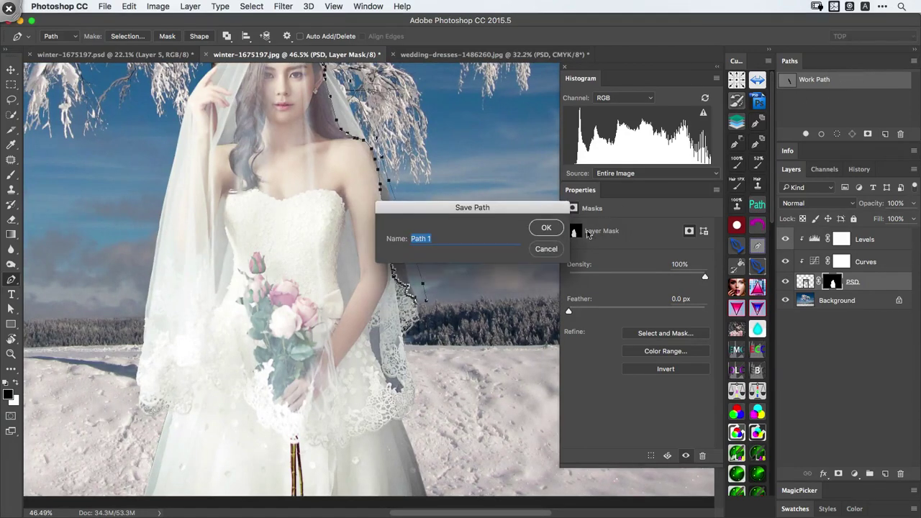
{"action": "key", "text": "Return"}
{"action": "left_click_drag", "start_coordinate": [363, 171], "coordinate": [452, 224]}
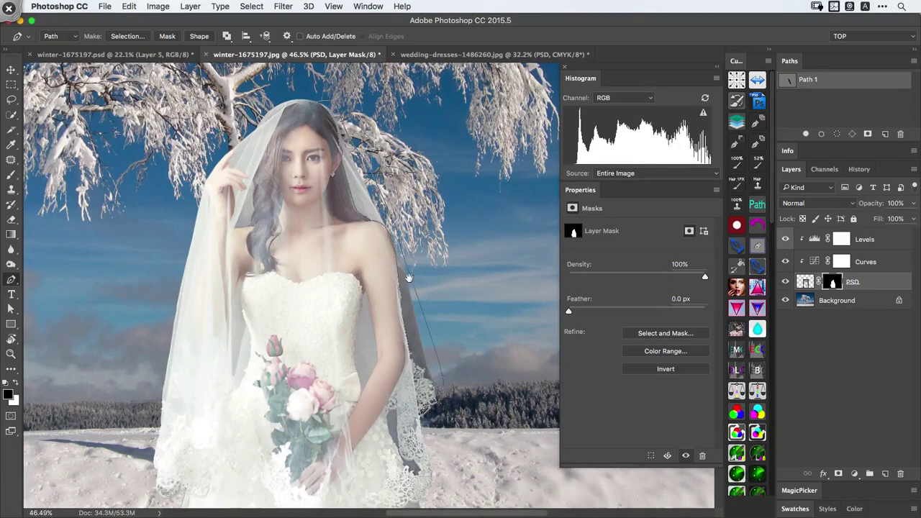
{"action": "scroll", "coordinate": [409, 276], "scroll_direction": "left", "scroll_amount": 5}
{"action": "scroll", "coordinate": [409, 276], "scroll_direction": "up", "scroll_amount": 3}
{"action": "scroll", "coordinate": [374, 259], "scroll_direction": "up", "scroll_amount": 10}
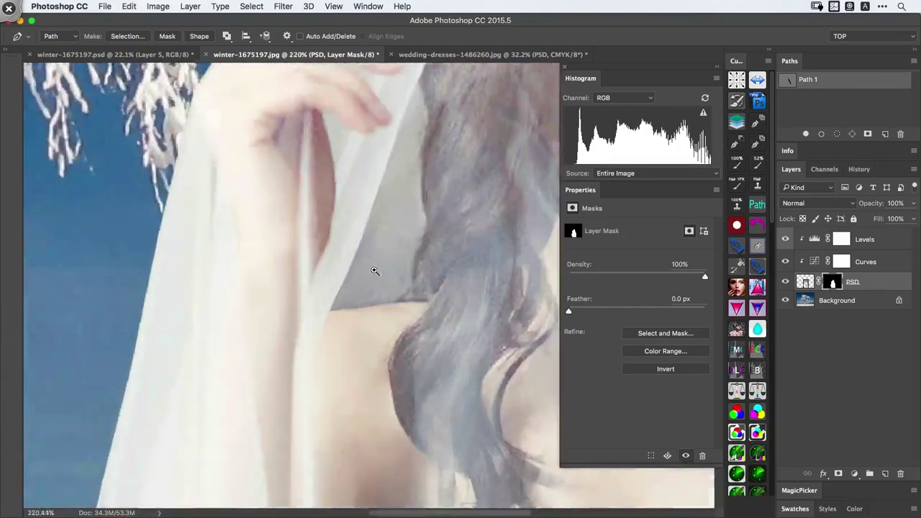
{"action": "left_click_drag", "start_coordinate": [339, 333], "coordinate": [315, 339]}
{"action": "left_click_drag", "start_coordinate": [309, 303], "coordinate": [314, 252]}
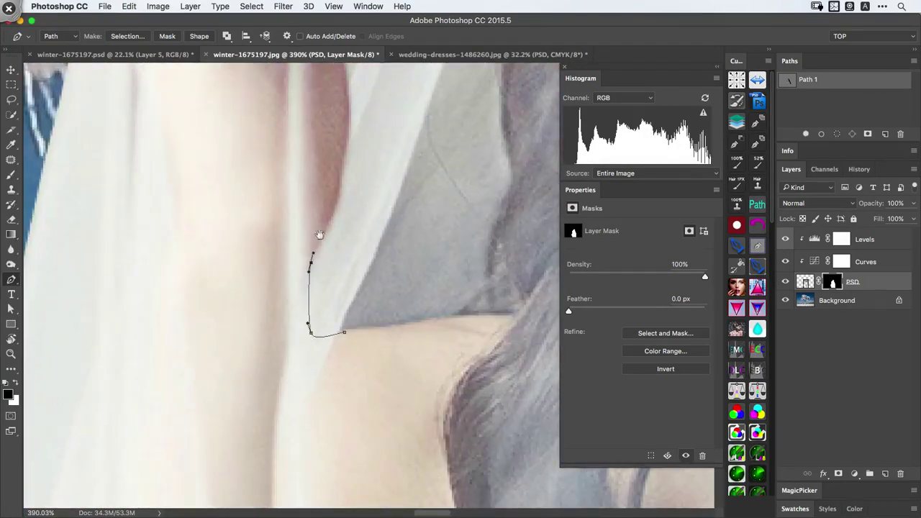
{"action": "key", "text": "super+alt+z"}
{"action": "key", "text": "super+alt+z"}
{"action": "key", "text": "super+alt+z"}
{"action": "scroll", "coordinate": [423, 271], "scroll_direction": "down", "scroll_amount": 10}
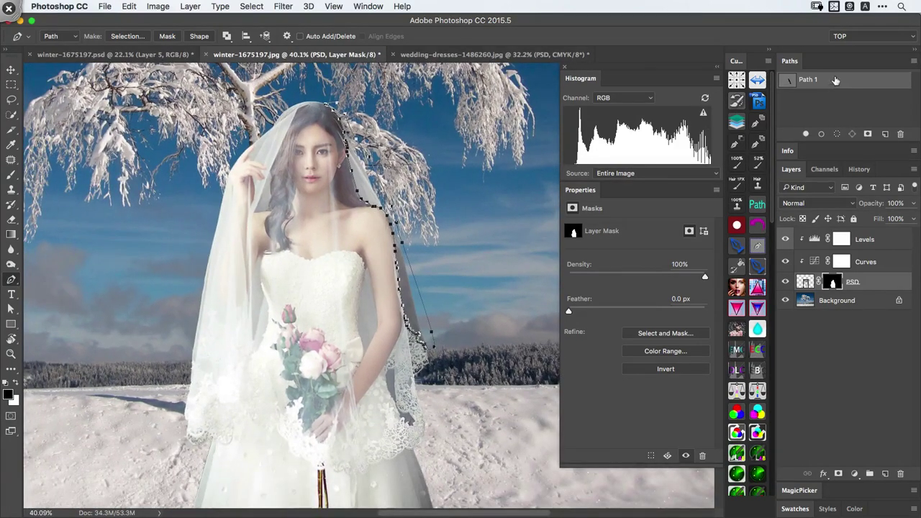
Create a new path and trace it from the veil above the shoulder, along the raised forearm, to the fingertips
{"action": "left_click", "coordinate": [886, 134]}
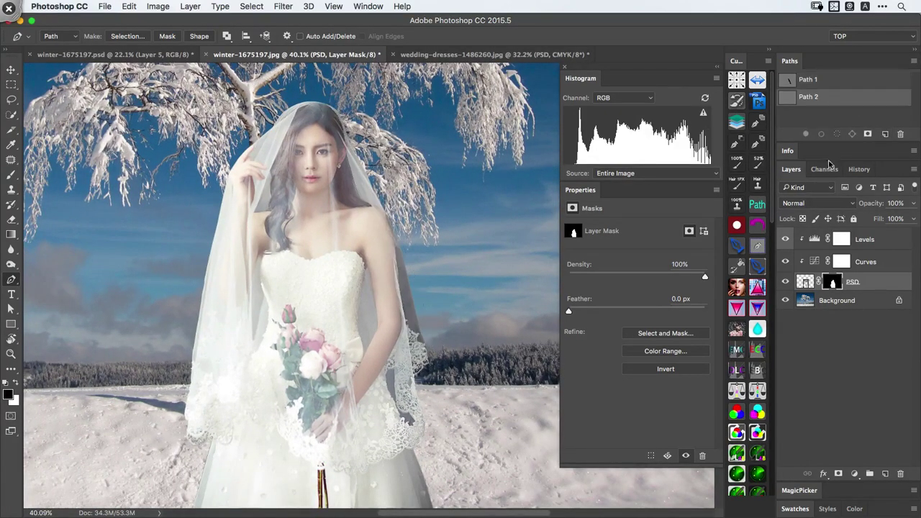
{"action": "scroll", "coordinate": [256, 201], "scroll_direction": "up", "scroll_amount": 8}
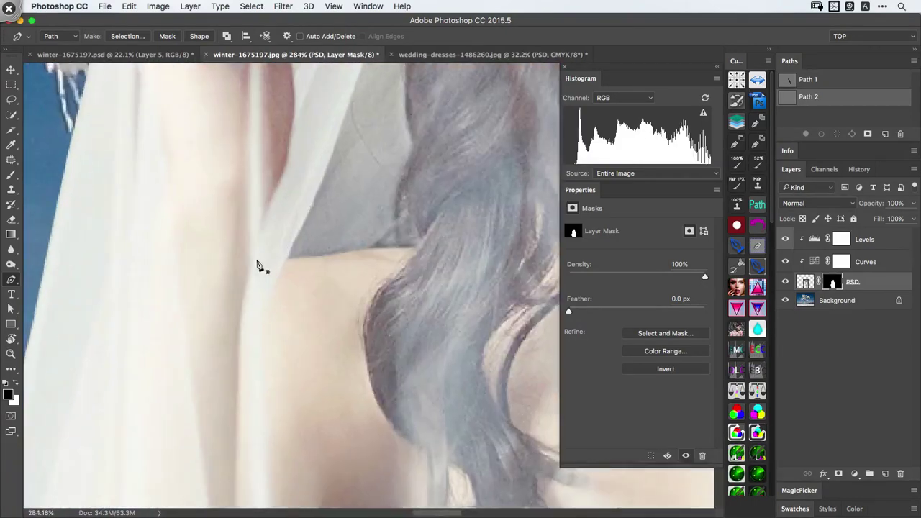
{"action": "left_click", "coordinate": [257, 260]}
{"action": "left_click_drag", "start_coordinate": [263, 219], "coordinate": [263, 281]}
{"action": "left_click_drag", "start_coordinate": [272, 262], "coordinate": [292, 211]}
{"action": "mouse_move", "coordinate": [295, 164]}
{"action": "left_mouse_down"}
{"action": "mouse_move", "coordinate": [291, 299]}
{"action": "mouse_move", "coordinate": [284, 244]}
{"action": "left_mouse_up"}
{"action": "left_click_drag", "start_coordinate": [280, 222], "coordinate": [369, 241]}
{"action": "scroll", "coordinate": [287, 201], "scroll_direction": "up", "scroll_amount": 4}
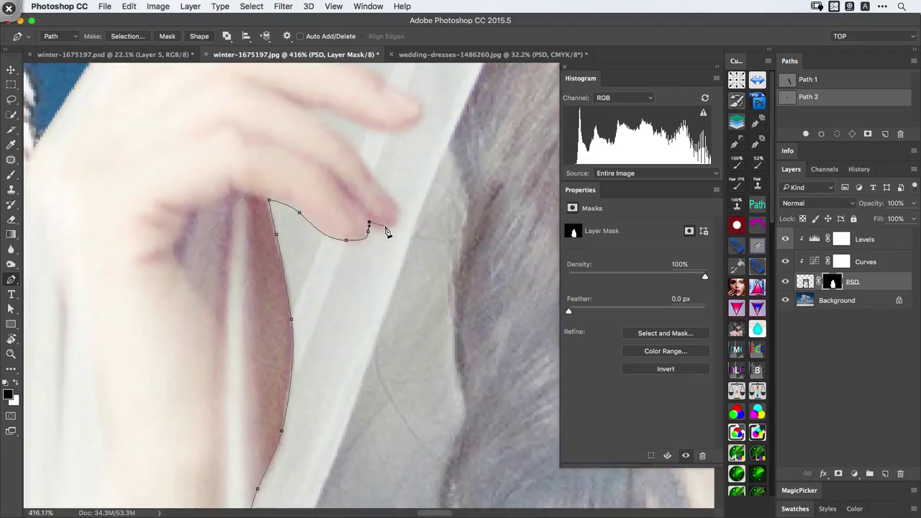
Continue the path around the fingers of the raised hand to the base of the index finger
{"action": "left_click_drag", "start_coordinate": [397, 209], "coordinate": [396, 206]}
{"action": "left_click_drag", "start_coordinate": [377, 158], "coordinate": [455, 230]}
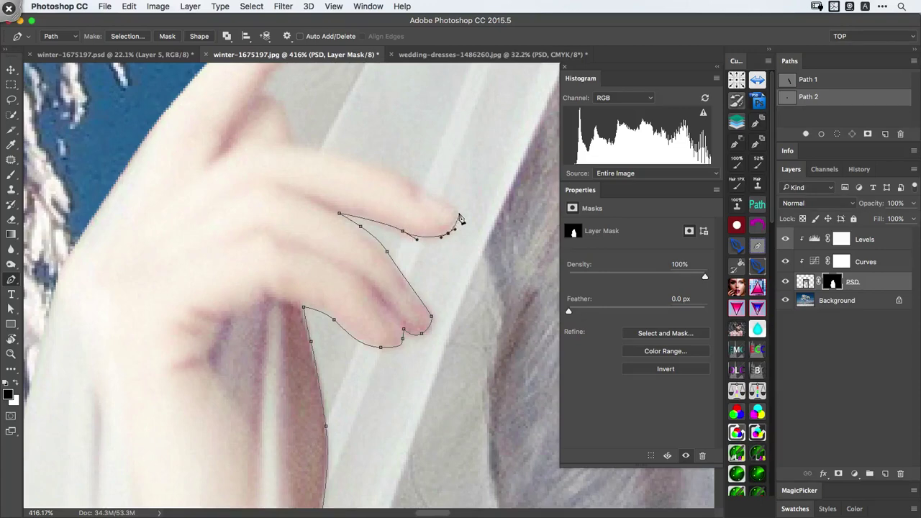
{"action": "scroll", "coordinate": [397, 177], "scroll_direction": "up", "scroll_amount": 5}
{"action": "scroll", "coordinate": [397, 177], "scroll_direction": "left", "scroll_amount": 6}
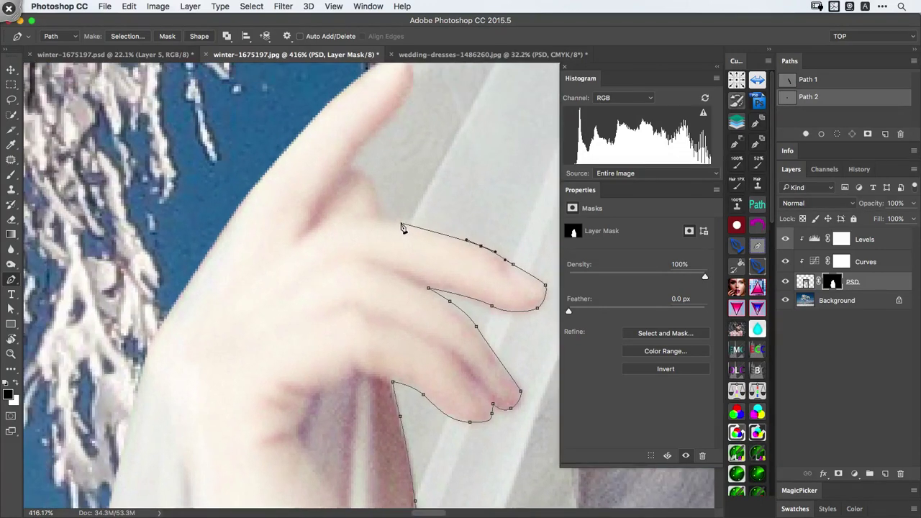
{"action": "left_click", "coordinate": [349, 160]}
Trace the index finger to its tip, then run the path loosely outside the veil up to the crown
{"action": "scroll", "coordinate": [370, 144], "scroll_direction": "up", "scroll_amount": 9}
{"action": "scroll", "coordinate": [370, 144], "scroll_direction": "right", "scroll_amount": 3}
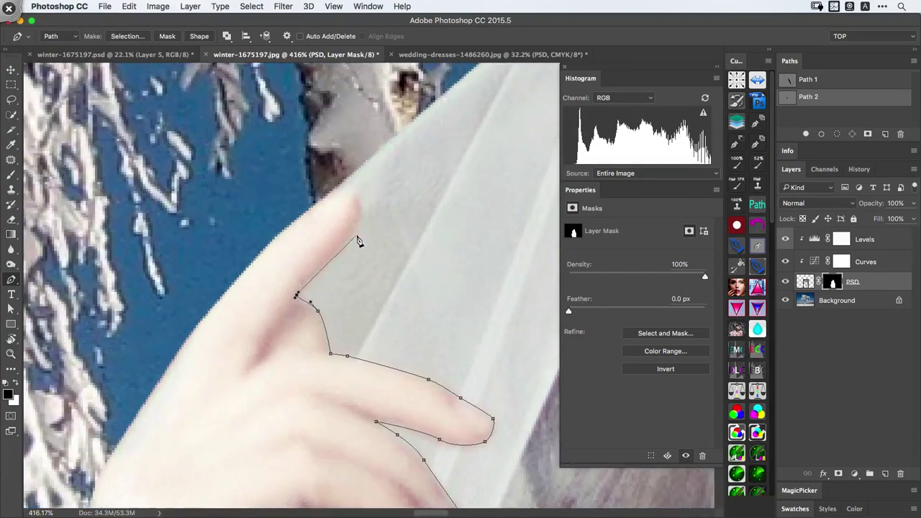
{"action": "left_click_drag", "start_coordinate": [349, 238], "coordinate": [360, 223]}
{"action": "mouse_move", "coordinate": [370, 150]}
{"action": "left_mouse_down"}
{"action": "mouse_move", "coordinate": [302, 154]}
{"action": "mouse_move", "coordinate": [327, 165]}
{"action": "mouse_move", "coordinate": [381, 136]}
{"action": "left_mouse_up"}
{"action": "left_click_drag", "start_coordinate": [388, 138], "coordinate": [410, 138]}
{"action": "left_click_drag", "start_coordinate": [351, 170], "coordinate": [333, 189]}
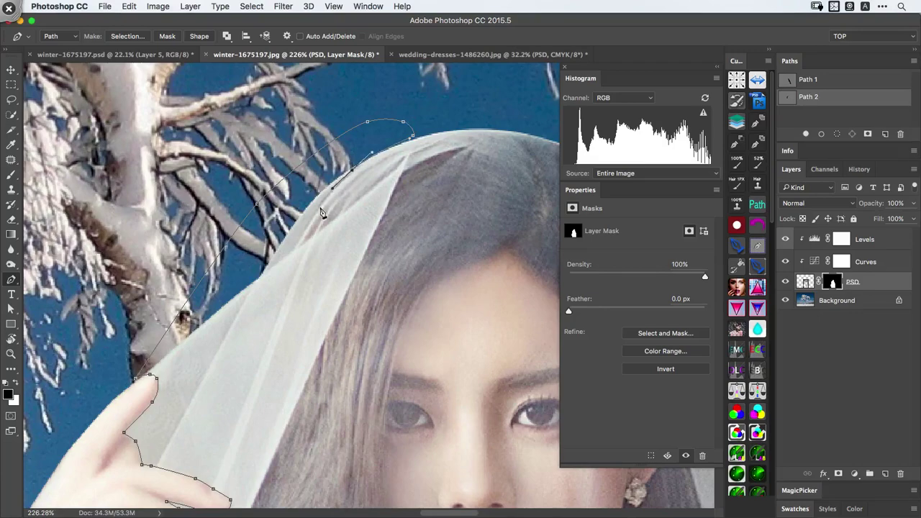
Trace the path down from the crown across the folded veil and along the outer edge of the hair
{"action": "left_click_drag", "start_coordinate": [309, 227], "coordinate": [298, 244]}
{"action": "scroll", "coordinate": [312, 206], "scroll_direction": "down", "scroll_amount": 9}
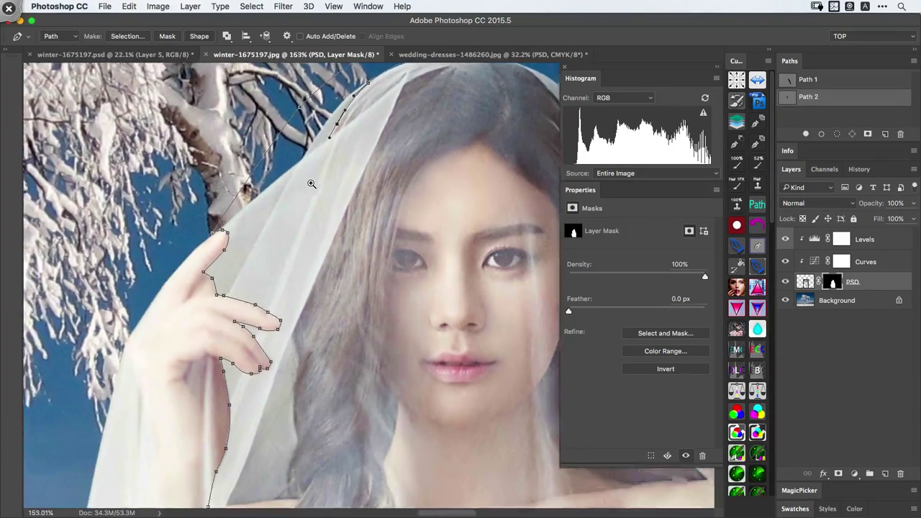
{"action": "left_click_drag", "start_coordinate": [311, 183], "coordinate": [317, 181]}
{"action": "left_click_drag", "start_coordinate": [313, 173], "coordinate": [283, 278]}
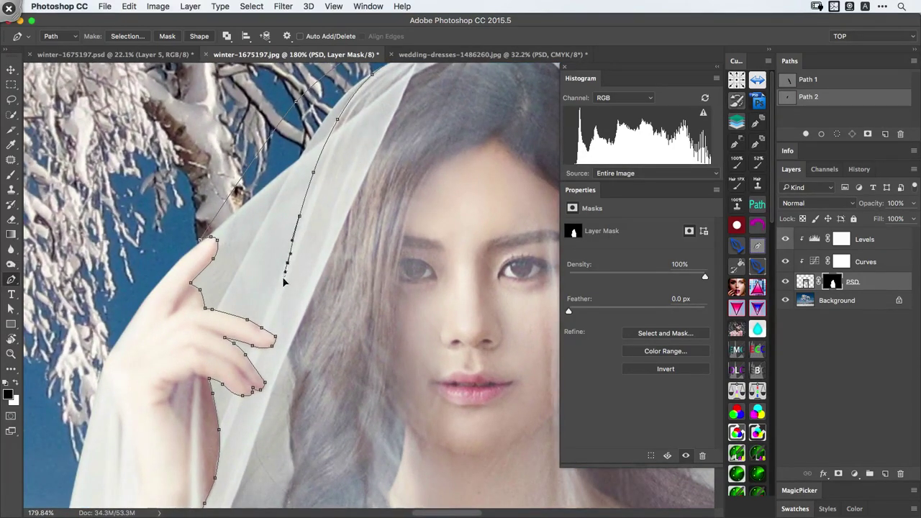
{"action": "left_click_drag", "start_coordinate": [281, 317], "coordinate": [292, 391]}
{"action": "scroll", "coordinate": [289, 401], "scroll_direction": "down", "scroll_amount": 8}
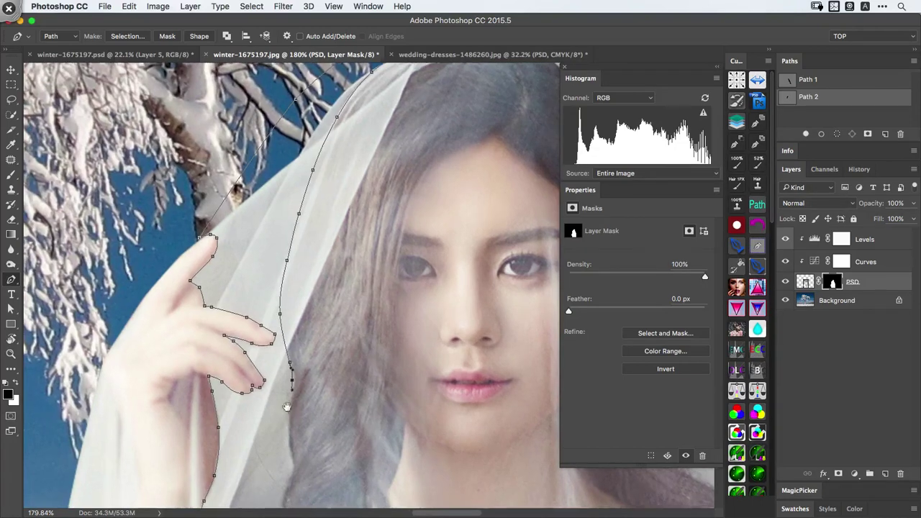
{"action": "left_click_drag", "start_coordinate": [297, 192], "coordinate": [297, 195]}
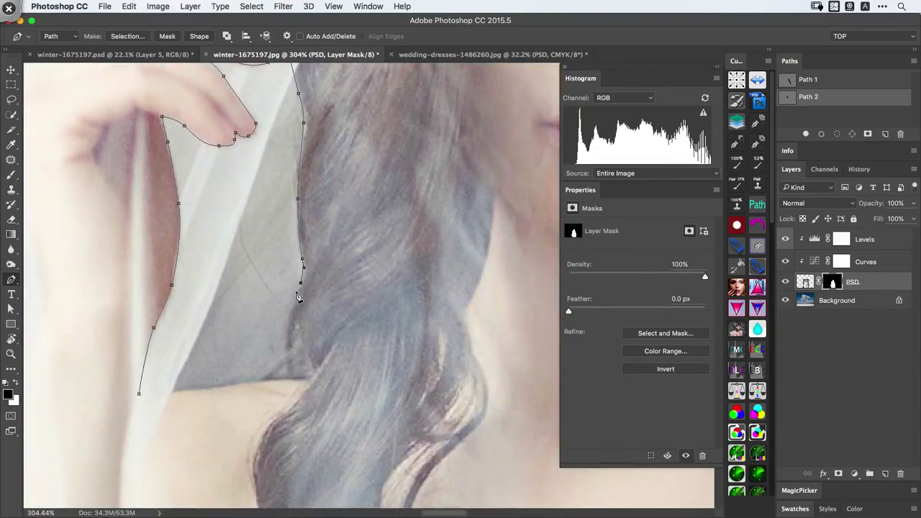
Redraw the last anchors along the hair and close the path across the shoulder line at its starting point
{"action": "scroll", "coordinate": [299, 297], "scroll_direction": "down", "scroll_amount": 5}
{"action": "key", "text": "alt+super+z"}
{"action": "key", "text": "alt+super+z"}
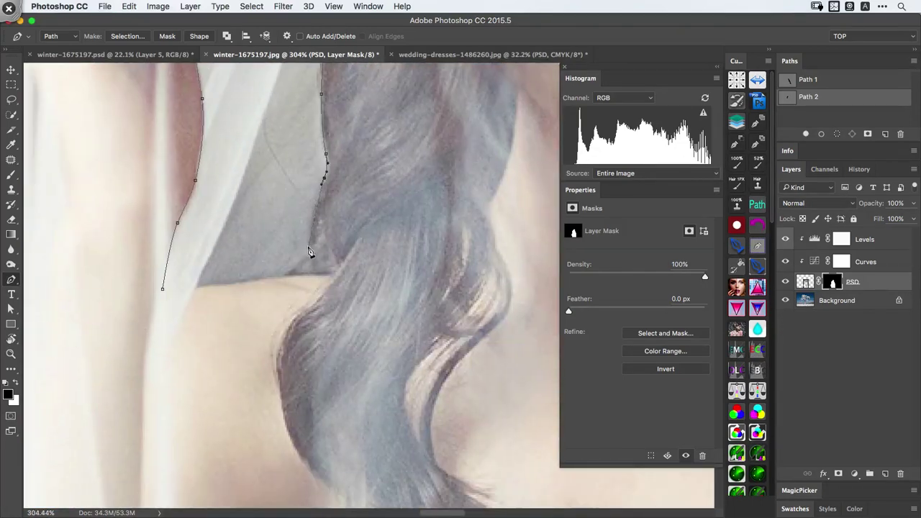
{"action": "left_click", "coordinate": [189, 289]}
{"action": "left_click", "coordinate": [163, 291]}
{"action": "left_click_drag", "start_coordinate": [256, 232], "coordinate": [161, 291]}
{"action": "left_click_drag", "start_coordinate": [316, 279], "coordinate": [324, 238]}
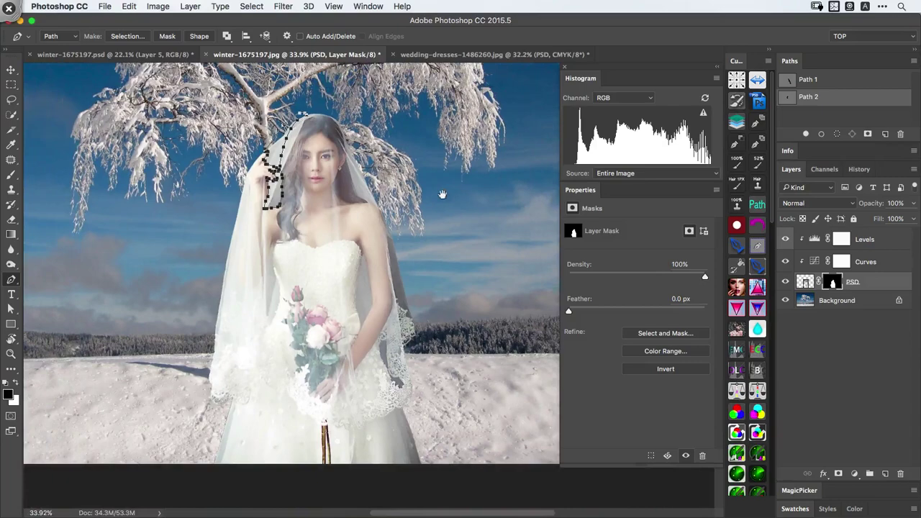
Create a third path and start it at the outer edge of the raised hand, following the wrist downward
{"action": "left_click", "coordinate": [884, 134]}
{"action": "scroll", "coordinate": [281, 237], "scroll_direction": "up", "scroll_amount": 10}
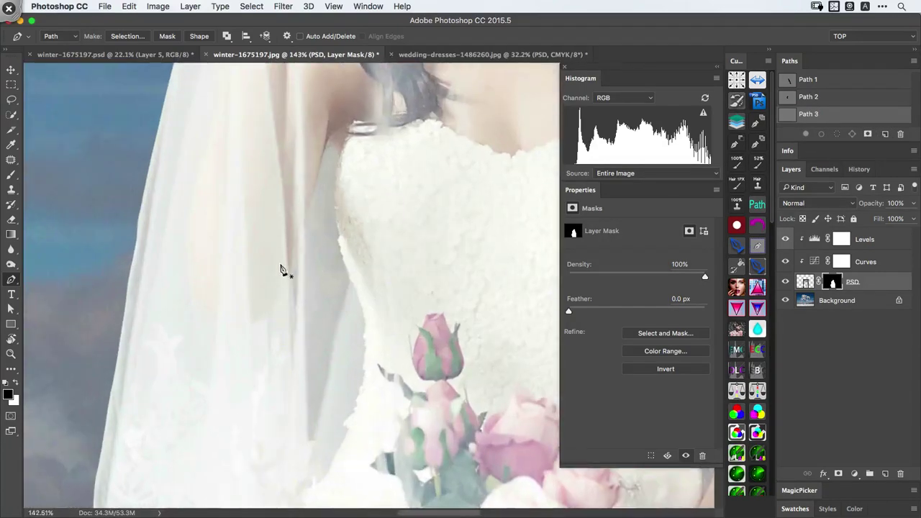
{"action": "scroll", "coordinate": [281, 270], "scroll_direction": "down", "scroll_amount": 8}
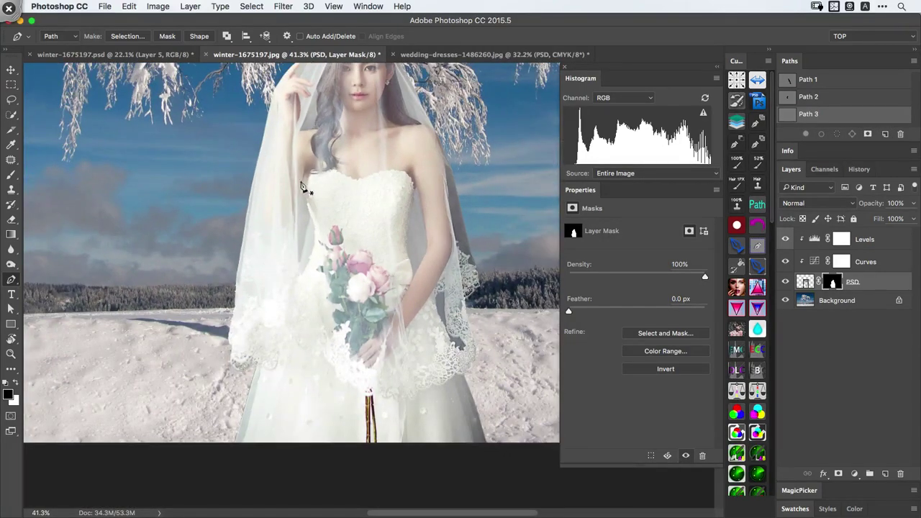
{"action": "left_click", "coordinate": [230, 457]}
{"action": "key", "text": "super+z"}
{"action": "left_click_drag", "start_coordinate": [269, 216], "coordinate": [277, 303]}
{"action": "left_click_drag", "start_coordinate": [295, 207], "coordinate": [351, 235]}
{"action": "left_click_drag", "start_coordinate": [291, 129], "coordinate": [306, 238]}
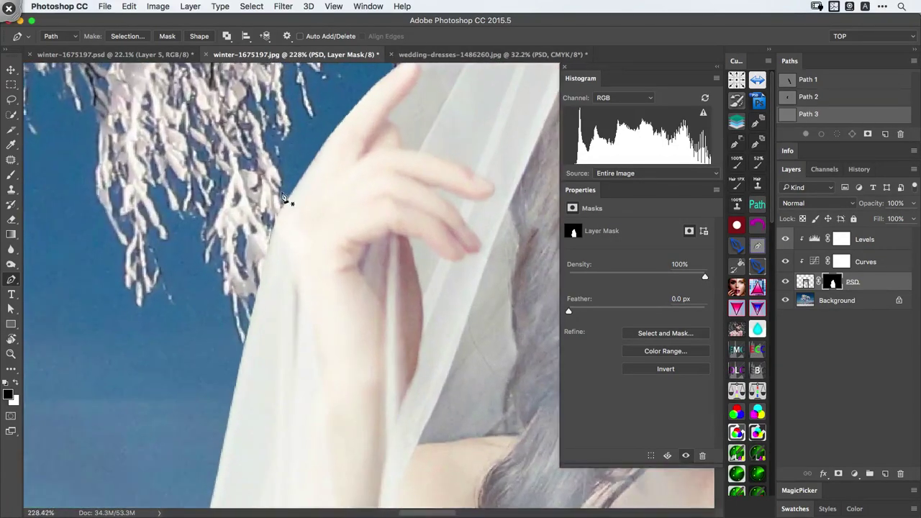
{"action": "left_click_drag", "start_coordinate": [282, 182], "coordinate": [280, 194]}
{"action": "left_click_drag", "start_coordinate": [281, 236], "coordinate": [286, 256]}
{"action": "left_click_drag", "start_coordinate": [298, 363], "coordinate": [245, 186]}
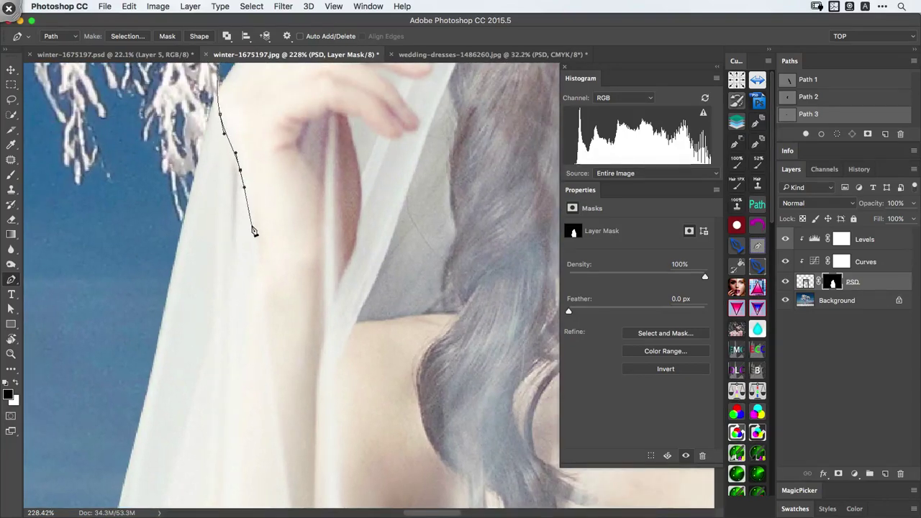
Continue the path down the raised arm's outer contour, around the elbow and up its inner side toward the dress
{"action": "left_click_drag", "start_coordinate": [250, 224], "coordinate": [242, 291]}
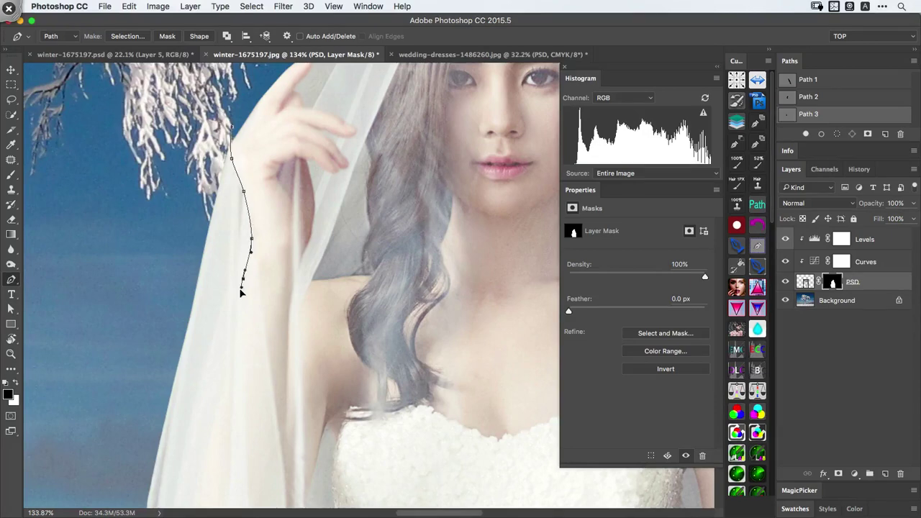
{"action": "left_click_drag", "start_coordinate": [231, 365], "coordinate": [237, 168]}
{"action": "left_click_drag", "start_coordinate": [226, 210], "coordinate": [213, 254]}
{"action": "left_click_drag", "start_coordinate": [204, 291], "coordinate": [197, 323]}
{"action": "left_click_drag", "start_coordinate": [204, 360], "coordinate": [285, 289]}
{"action": "left_click_drag", "start_coordinate": [322, 241], "coordinate": [331, 215]}
{"action": "left_click_drag", "start_coordinate": [344, 140], "coordinate": [365, 169]}
{"action": "left_click", "coordinate": [367, 164]}
Trace the path past the hair ends at the neckline and down the upper side edge of the bodice
{"action": "left_click_drag", "start_coordinate": [349, 204], "coordinate": [225, 146]}
{"action": "left_click_drag", "start_coordinate": [243, 123], "coordinate": [274, 125]}
{"action": "left_click_drag", "start_coordinate": [261, 135], "coordinate": [295, 174]}
{"action": "left_click_drag", "start_coordinate": [258, 200], "coordinate": [259, 251]}
{"action": "left_click_drag", "start_coordinate": [257, 268], "coordinate": [255, 298]}
{"action": "left_click_drag", "start_coordinate": [254, 305], "coordinate": [253, 311]}
{"action": "left_click_drag", "start_coordinate": [254, 329], "coordinate": [256, 372]}
{"action": "left_click_drag", "start_coordinate": [256, 379], "coordinate": [238, 138]}
Follow the bodice's uneven side edge down toward the waist with closely spaced anchors
{"action": "left_click_drag", "start_coordinate": [239, 180], "coordinate": [240, 204]}
{"action": "left_click_drag", "start_coordinate": [245, 224], "coordinate": [249, 239]}
{"action": "left_click_drag", "start_coordinate": [256, 268], "coordinate": [267, 377]}
{"action": "left_click_drag", "start_coordinate": [267, 394], "coordinate": [283, 433]}
{"action": "left_click_drag", "start_coordinate": [287, 441], "coordinate": [292, 468]}
{"action": "left_click_drag", "start_coordinate": [299, 485], "coordinate": [198, 143]}
{"action": "left_click_drag", "start_coordinate": [216, 175], "coordinate": [240, 231]}
{"action": "left_click_drag", "start_coordinate": [242, 243], "coordinate": [216, 244]}
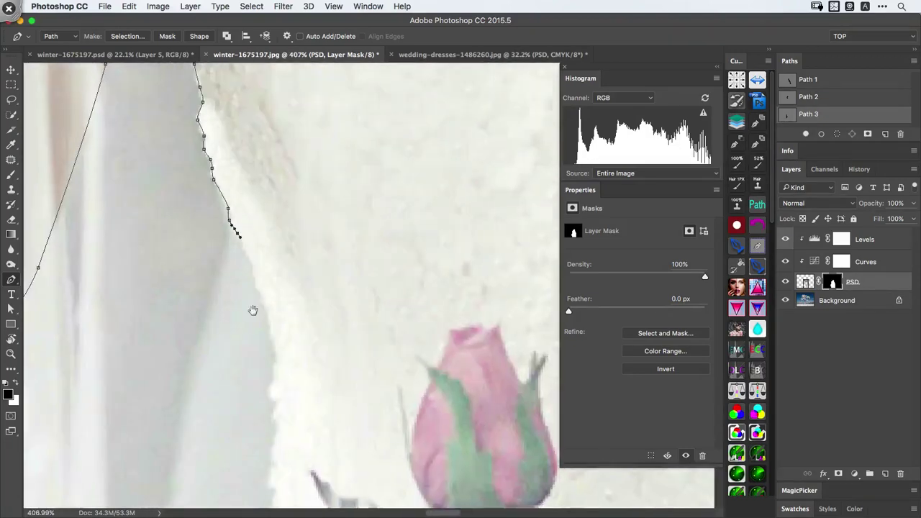
Continue Path 3 down the bodice's curved side edge past the waist, following its small irregularities
{"action": "left_click_drag", "start_coordinate": [253, 313], "coordinate": [255, 211]}
{"action": "left_click_drag", "start_coordinate": [261, 173], "coordinate": [246, 205]}
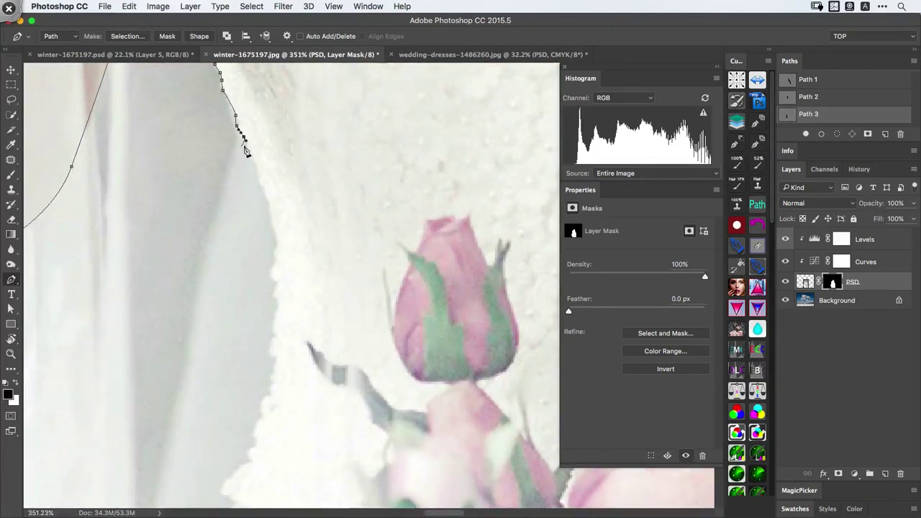
{"action": "left_click_drag", "start_coordinate": [255, 164], "coordinate": [254, 170]}
{"action": "left_click_drag", "start_coordinate": [253, 175], "coordinate": [278, 215]}
{"action": "left_click_drag", "start_coordinate": [281, 225], "coordinate": [290, 250]}
{"action": "left_click_drag", "start_coordinate": [292, 262], "coordinate": [293, 271]}
{"action": "left_click_drag", "start_coordinate": [309, 328], "coordinate": [311, 337]}
{"action": "left_click_drag", "start_coordinate": [309, 352], "coordinate": [307, 358]}
{"action": "left_click_drag", "start_coordinate": [304, 365], "coordinate": [303, 374]}
{"action": "left_click_drag", "start_coordinate": [300, 384], "coordinate": [299, 390]}
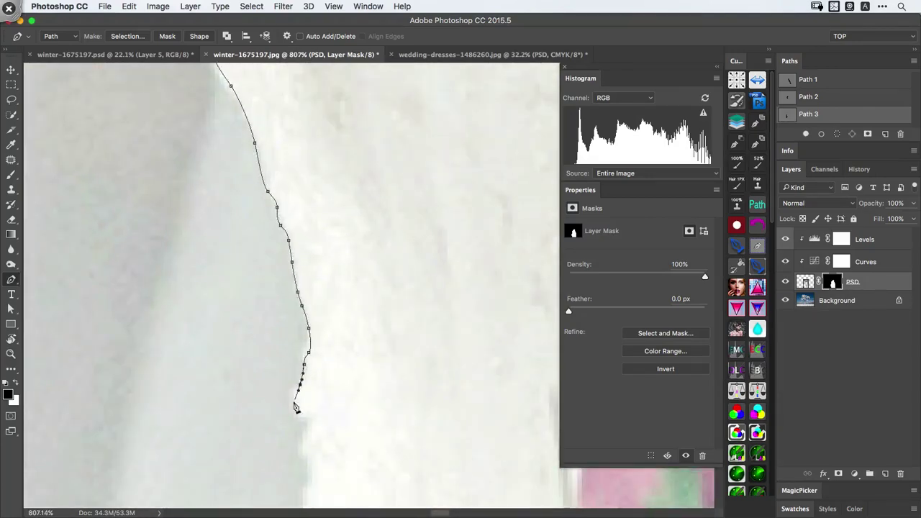
Trace the notched bodice edge downward beside the thin leaf tip, placing anchors at each small bump
{"action": "left_click_drag", "start_coordinate": [308, 426], "coordinate": [308, 429]}
{"action": "left_click_drag", "start_coordinate": [302, 447], "coordinate": [302, 451]}
{"action": "left_click_drag", "start_coordinate": [308, 457], "coordinate": [320, 153]}
{"action": "left_click_drag", "start_coordinate": [320, 153], "coordinate": [320, 163]}
{"action": "left_click_drag", "start_coordinate": [316, 184], "coordinate": [315, 196]}
{"action": "left_click", "coordinate": [301, 272]}
{"action": "left_click_drag", "start_coordinate": [319, 276], "coordinate": [322, 295]}
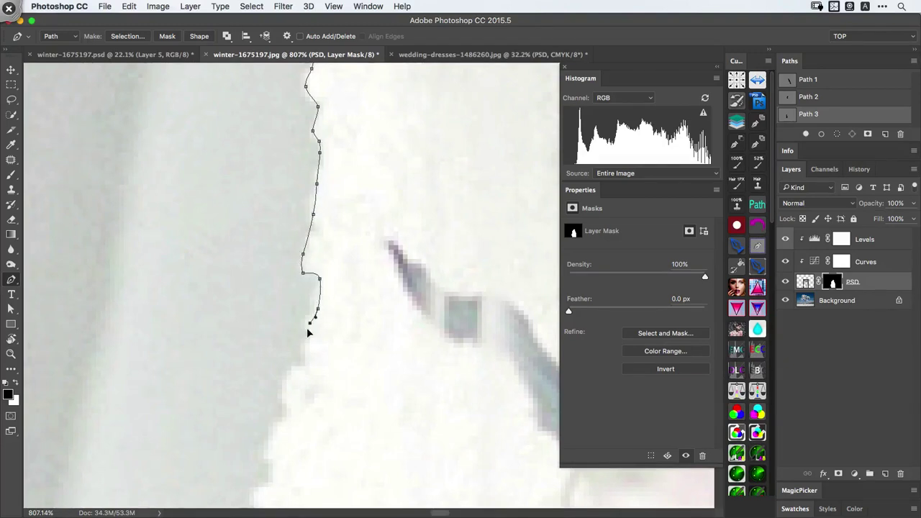
{"action": "left_click_drag", "start_coordinate": [301, 371], "coordinate": [294, 375]}
{"action": "left_click_drag", "start_coordinate": [290, 385], "coordinate": [395, 135]}
Follow the scalloped dress edge down and around the pointed lace tip below the bodice
{"action": "key", "text": "super+s"}
{"action": "left_click", "coordinate": [395, 181]}
{"action": "left_click", "coordinate": [377, 203]}
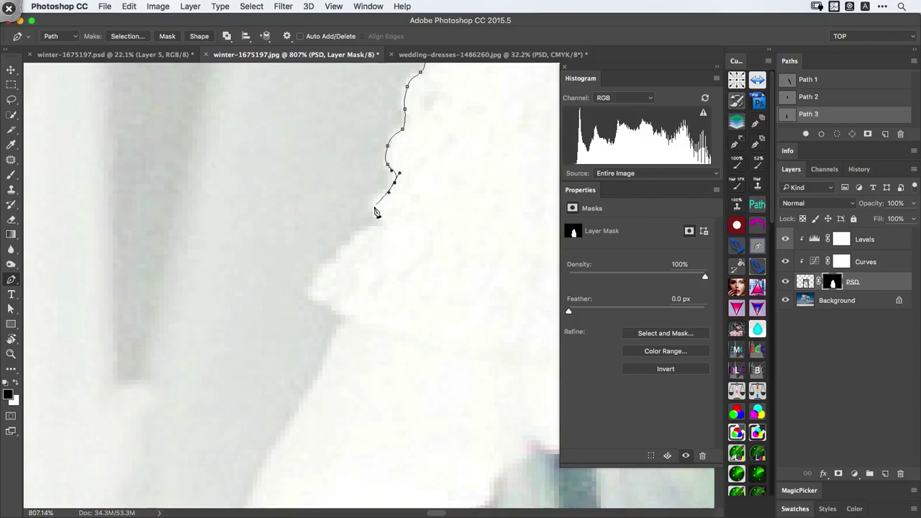
{"action": "left_click", "coordinate": [380, 222]}
{"action": "left_click", "coordinate": [348, 248]}
{"action": "left_click_drag", "start_coordinate": [313, 292], "coordinate": [316, 301]}
{"action": "left_click", "coordinate": [341, 321]}
Try to trace the lower dress edge to the grey gap's bottom point and back up along the veil fold
{"action": "left_click_drag", "start_coordinate": [329, 377], "coordinate": [372, 251]}
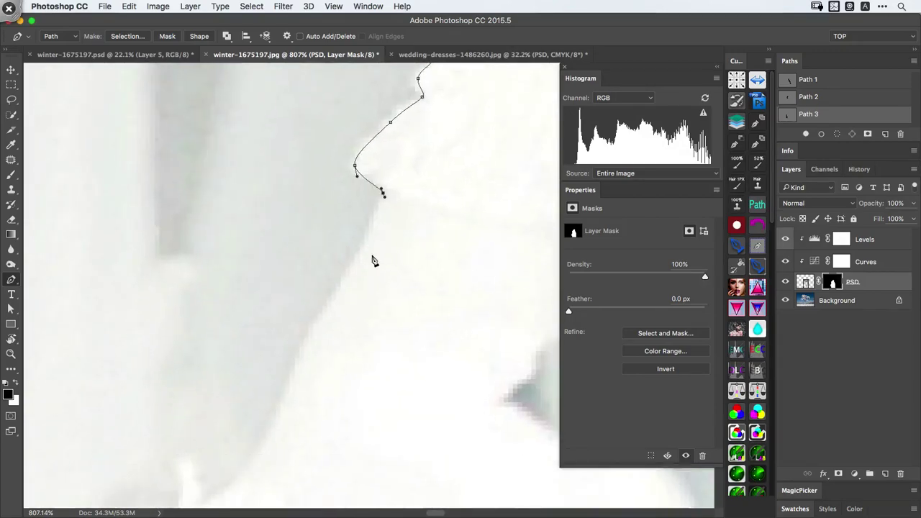
{"action": "left_click_drag", "start_coordinate": [329, 309], "coordinate": [359, 249]}
{"action": "left_click_drag", "start_coordinate": [330, 292], "coordinate": [309, 320]}
{"action": "left_click_drag", "start_coordinate": [309, 299], "coordinate": [315, 373]}
{"action": "left_click_drag", "start_coordinate": [317, 322], "coordinate": [320, 310]}
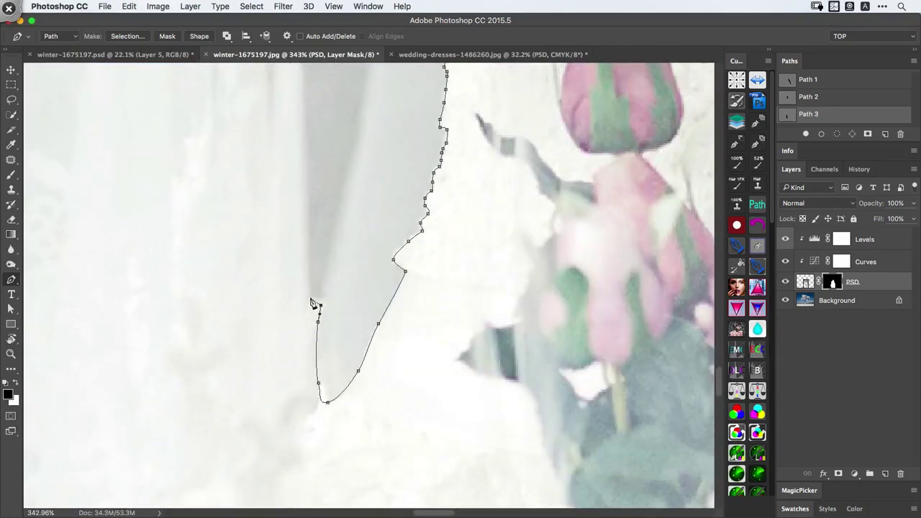
{"action": "key", "text": "super+s"}
{"action": "left_click_drag", "start_coordinate": [308, 241], "coordinate": [324, 444]}
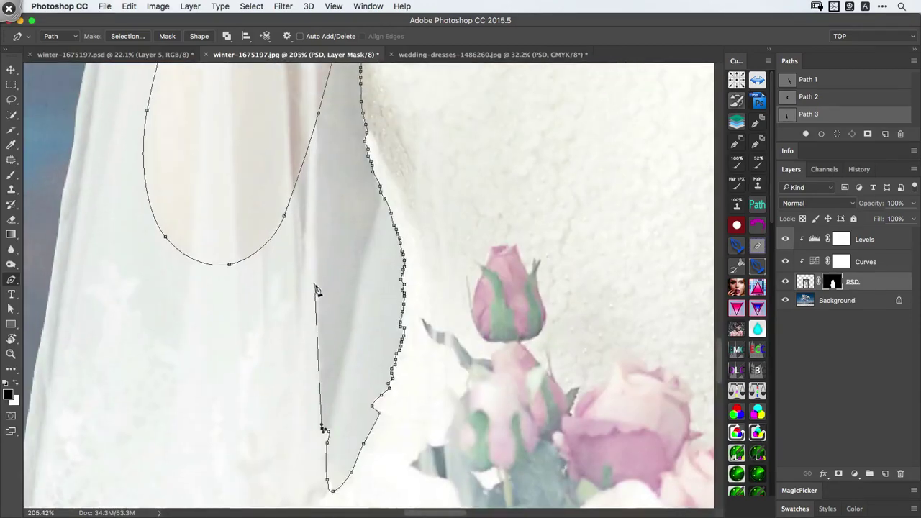
{"action": "left_click_drag", "start_coordinate": [319, 286], "coordinate": [321, 320]}
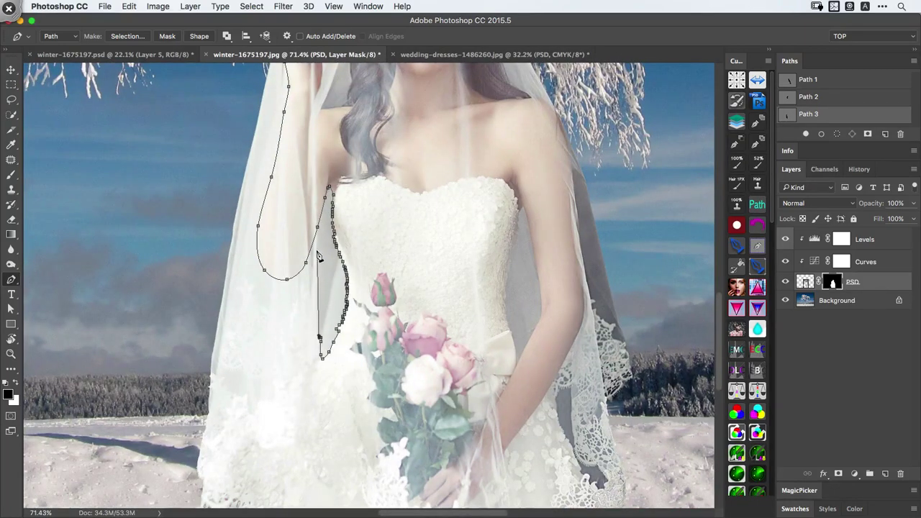
Try removing the inner elbow curve and closing the outline around the grey gap beside the bodice
{"action": "key", "text": "Delete"}
{"action": "left_click", "coordinate": [318, 249]}
{"action": "left_click", "coordinate": [317, 228]}
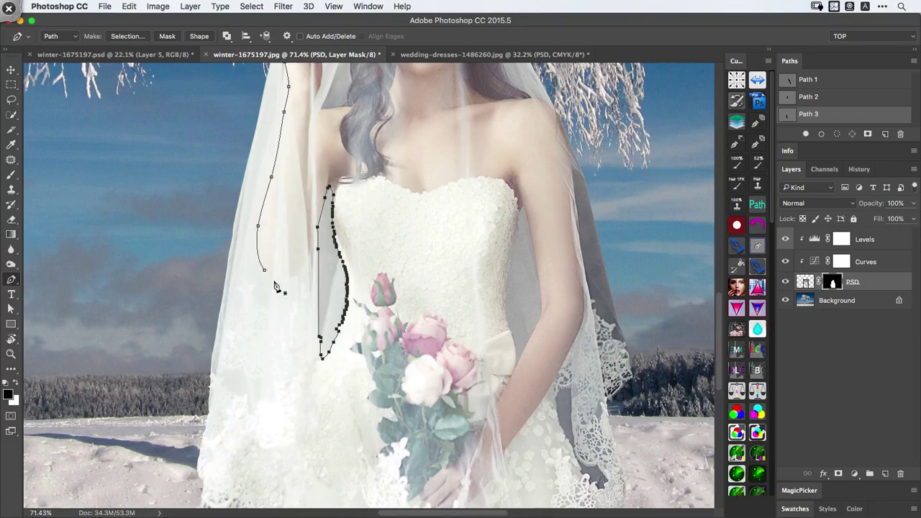
{"action": "scroll", "coordinate": [279, 283], "scroll_direction": "down", "scroll_amount": 10}
{"action": "scroll", "coordinate": [280, 283], "scroll_direction": "up", "scroll_amount": 3}
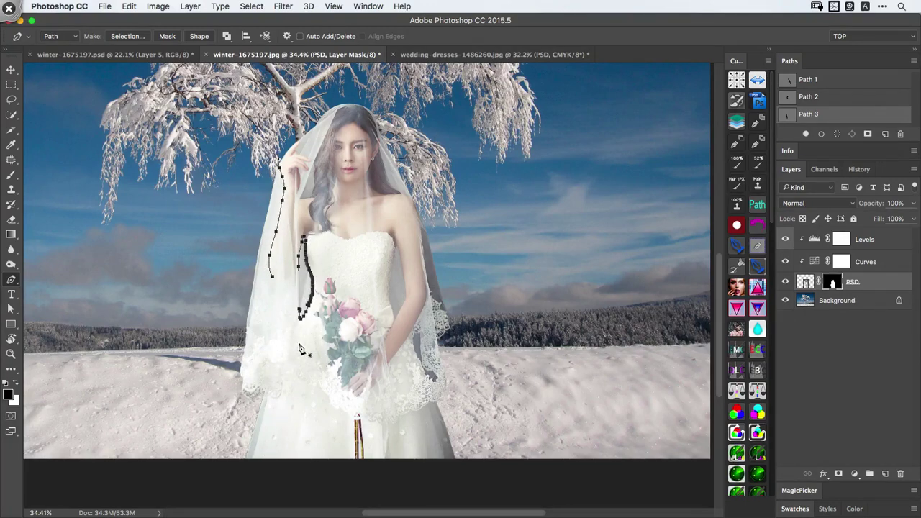
Extend the path from the raised hand down through the background outside the veil to below the canvas edge
{"action": "left_click_drag", "start_coordinate": [291, 277], "coordinate": [324, 279]}
{"action": "left_click_drag", "start_coordinate": [289, 366], "coordinate": [323, 441]}
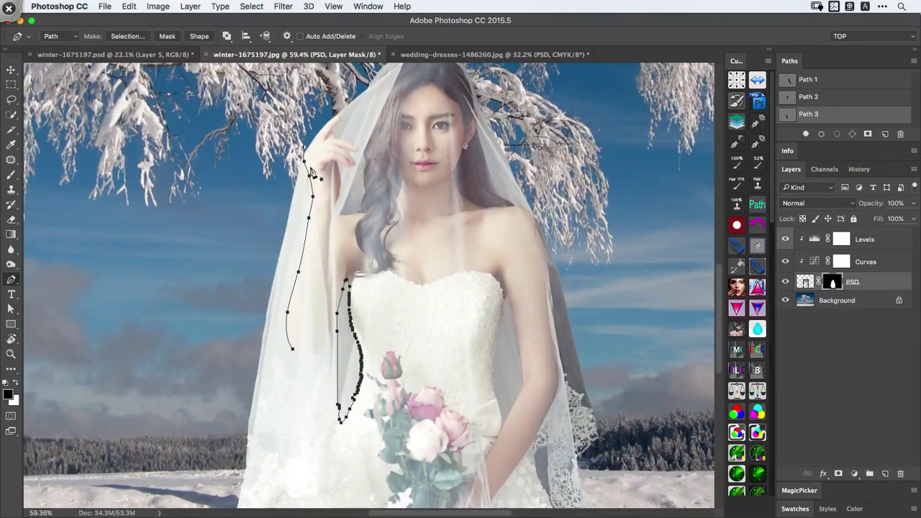
{"action": "left_click", "coordinate": [303, 147]}
{"action": "left_click_drag", "start_coordinate": [230, 346], "coordinate": [260, 292]}
{"action": "left_click_drag", "start_coordinate": [260, 291], "coordinate": [262, 71]}
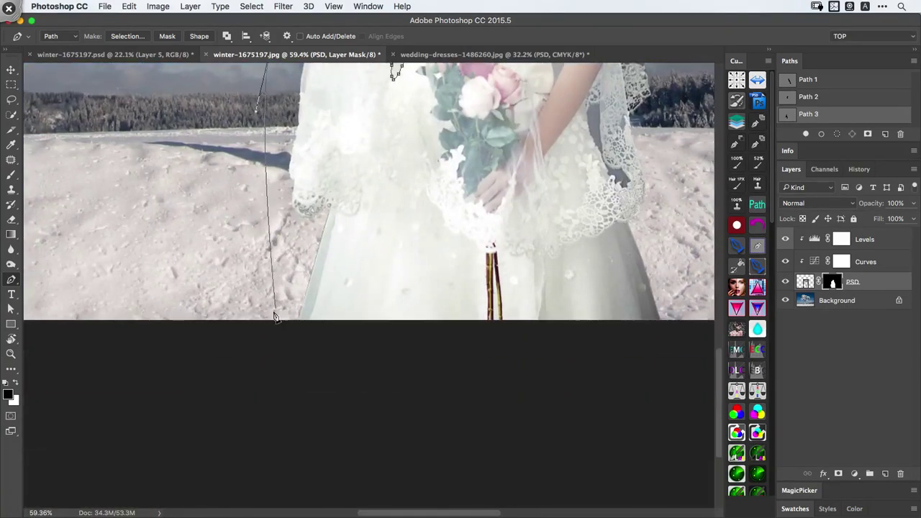
{"action": "left_click_drag", "start_coordinate": [269, 329], "coordinate": [325, 278]}
Bring the path under the skirt's bottom corner and up along the sheer strip's inner edge to the lace hem
{"action": "left_click", "coordinate": [308, 324]}
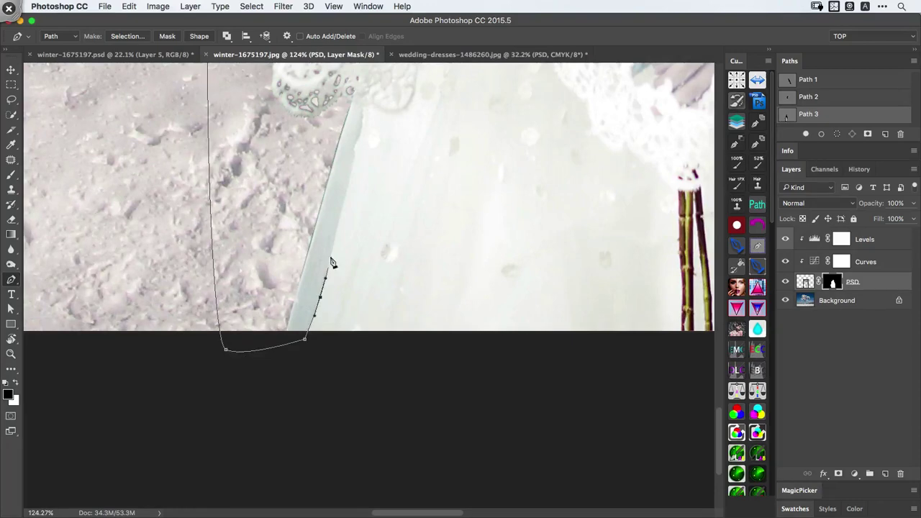
{"action": "left_click_drag", "start_coordinate": [335, 236], "coordinate": [339, 223]}
{"action": "left_click_drag", "start_coordinate": [351, 164], "coordinate": [318, 340]}
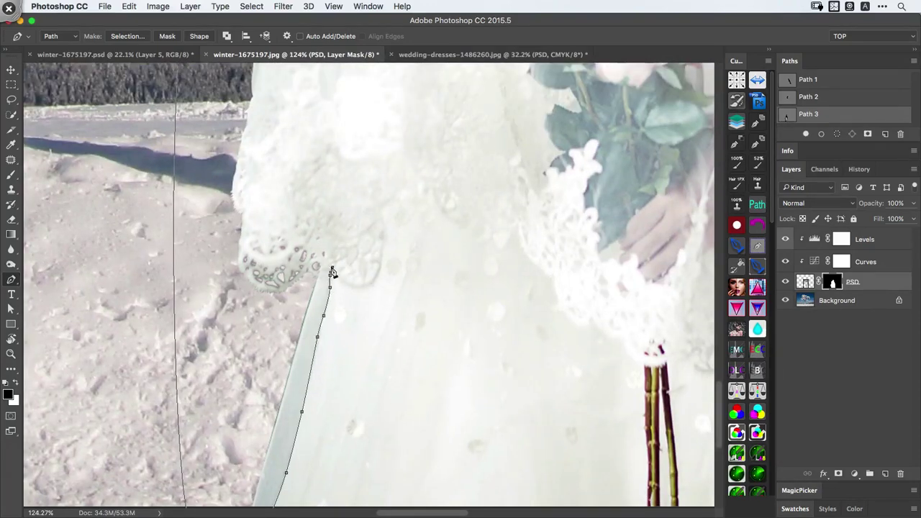
Try to trace the path around the veil's lace hem and up its outer edge
{"action": "left_click_drag", "start_coordinate": [285, 287], "coordinate": [267, 295]}
{"action": "left_click_drag", "start_coordinate": [242, 219], "coordinate": [301, 282]}
{"action": "left_click_drag", "start_coordinate": [303, 251], "coordinate": [310, 224]}
{"action": "scroll", "coordinate": [314, 179], "scroll_direction": "down", "scroll_amount": 5}
{"action": "left_click_drag", "start_coordinate": [315, 178], "coordinate": [336, 330]}
{"action": "left_click_drag", "start_coordinate": [395, 183], "coordinate": [390, 221]}
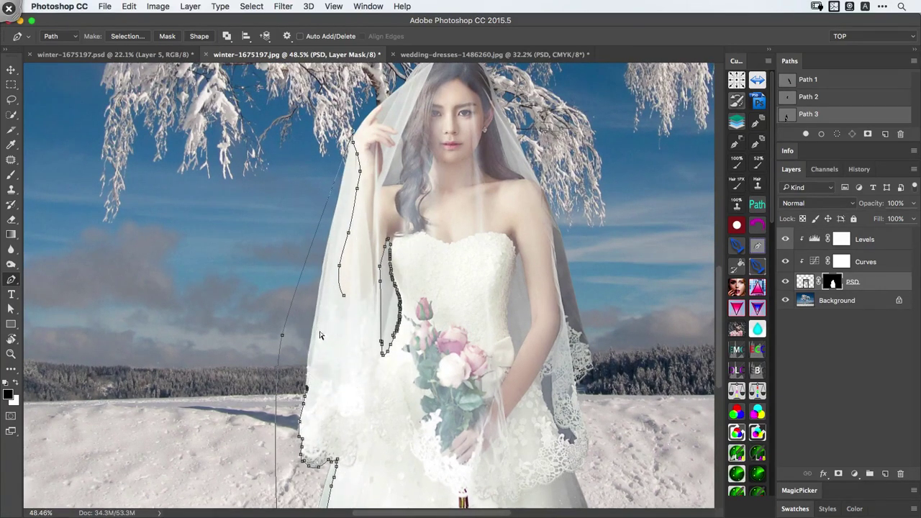
Delete the veil fold segment and lowest anchors that close the outline around the grey gap
{"action": "left_click_drag", "start_coordinate": [319, 329], "coordinate": [373, 284]}
{"action": "key", "text": "Delete"}
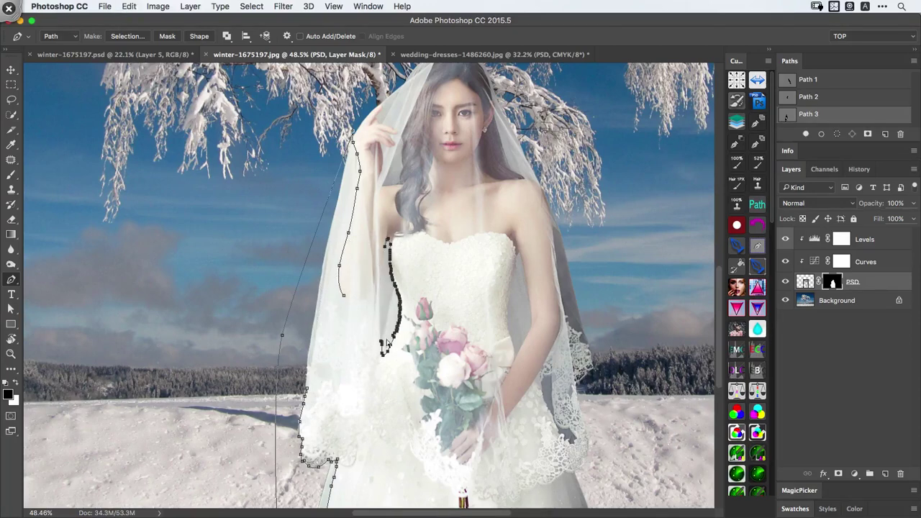
{"action": "left_click_drag", "start_coordinate": [372, 325], "coordinate": [390, 372]}
{"action": "key", "text": "Delete"}
Redraw the arm contour around the elbow and up its inner side to rejoin the bodice path
{"action": "left_click", "coordinate": [343, 295]}
{"action": "scroll", "coordinate": [349, 302], "scroll_direction": "up", "scroll_amount": 3}
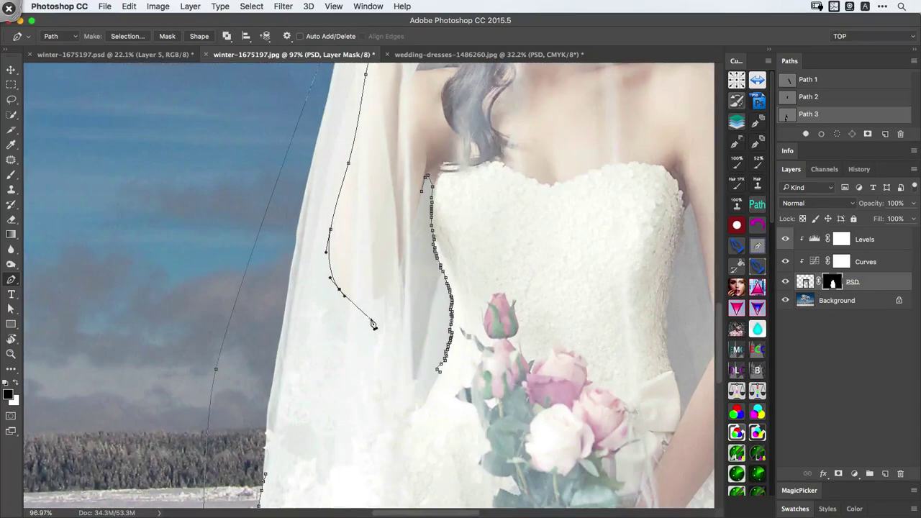
{"action": "left_click_drag", "start_coordinate": [366, 302], "coordinate": [401, 269]}
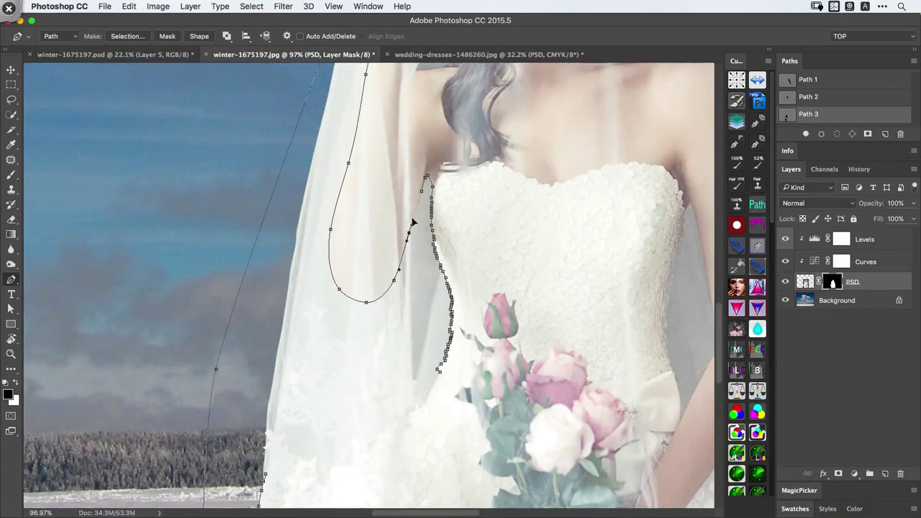
Continue the path from the lower end of the bodice edge down across the skirt beneath the veil
{"action": "scroll", "coordinate": [424, 196], "scroll_direction": "down", "scroll_amount": 5}
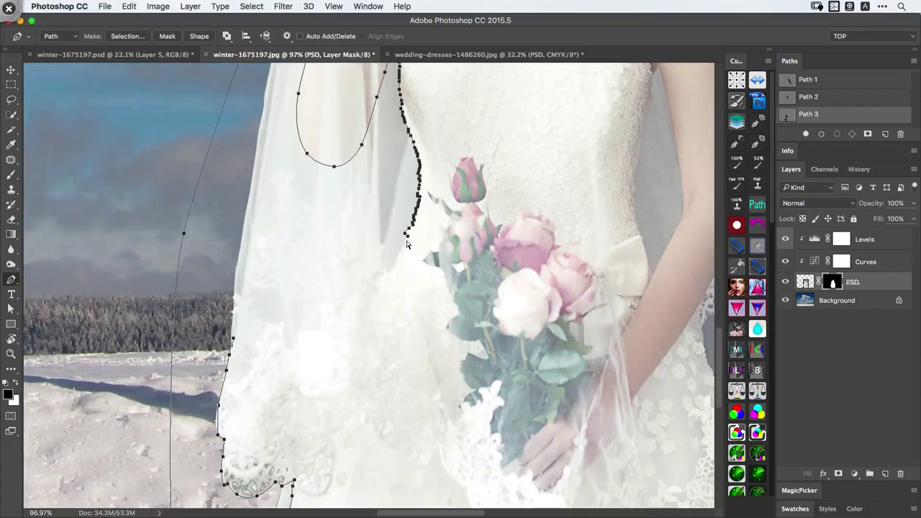
{"action": "scroll", "coordinate": [367, 289], "scroll_direction": "down", "scroll_amount": 3}
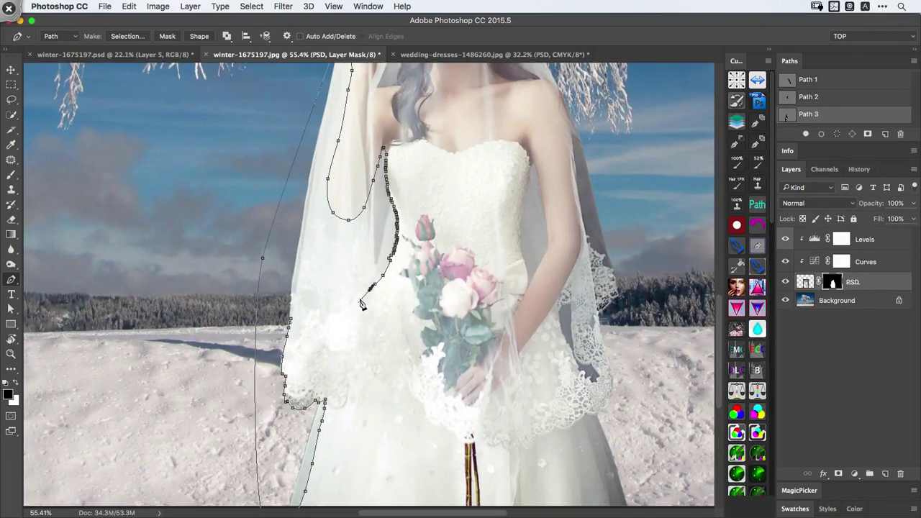
{"action": "left_click", "coordinate": [340, 338]}
Delete the path anchors that run around the veil's lace hem and outer edge
{"action": "left_click_drag", "start_coordinate": [273, 294], "coordinate": [321, 405]}
{"action": "key", "text": "Delete"}
{"action": "key", "text": "Delete"}
{"action": "key", "text": "Delete"}
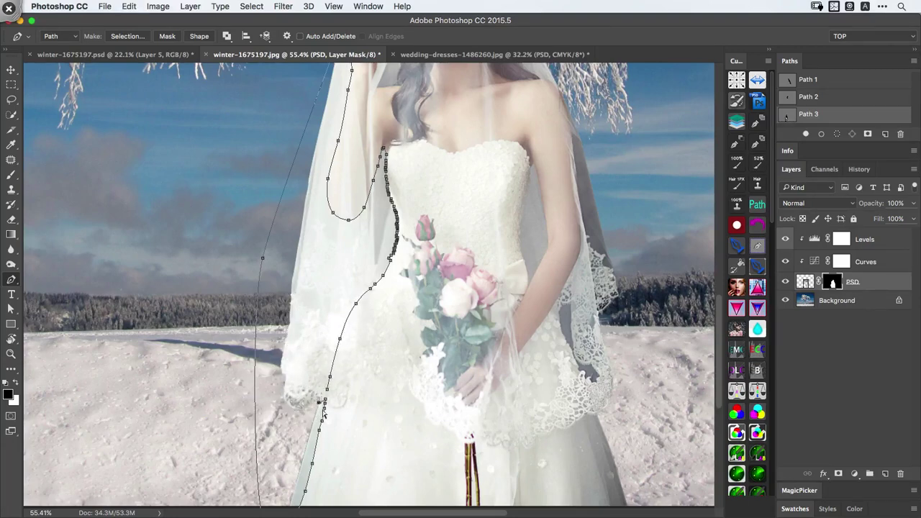
{"action": "key", "text": "Delete"}
Join the path running down the skirt to the upper end of the skirt's side edge, completing the outline
{"action": "left_click", "coordinate": [328, 390]}
{"action": "left_click", "coordinate": [325, 401]}
{"action": "left_click_drag", "start_coordinate": [377, 369], "coordinate": [311, 381]}
{"action": "left_click_drag", "start_coordinate": [400, 336], "coordinate": [440, 327]}
{"action": "left_click_drag", "start_coordinate": [339, 286], "coordinate": [275, 246]}
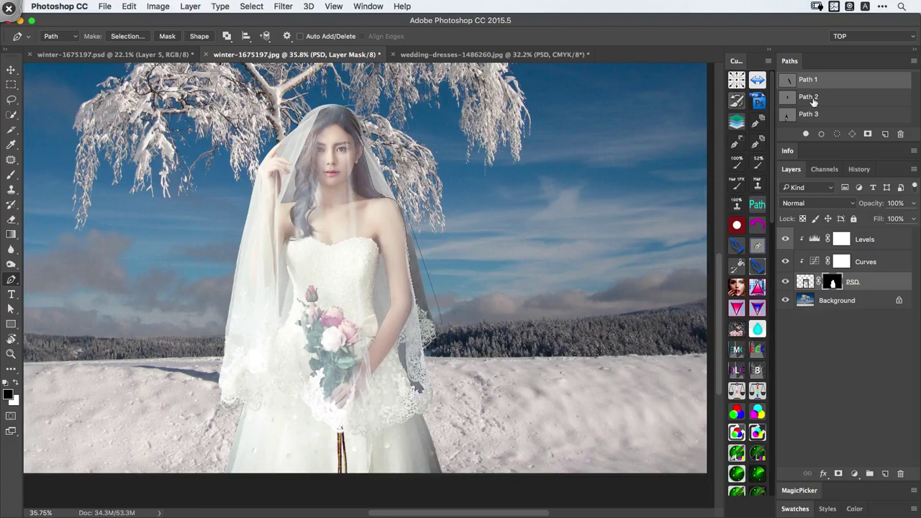
Review the outlines of Path 2 and Path 3 against the bride
{"action": "left_click", "coordinate": [815, 103]}
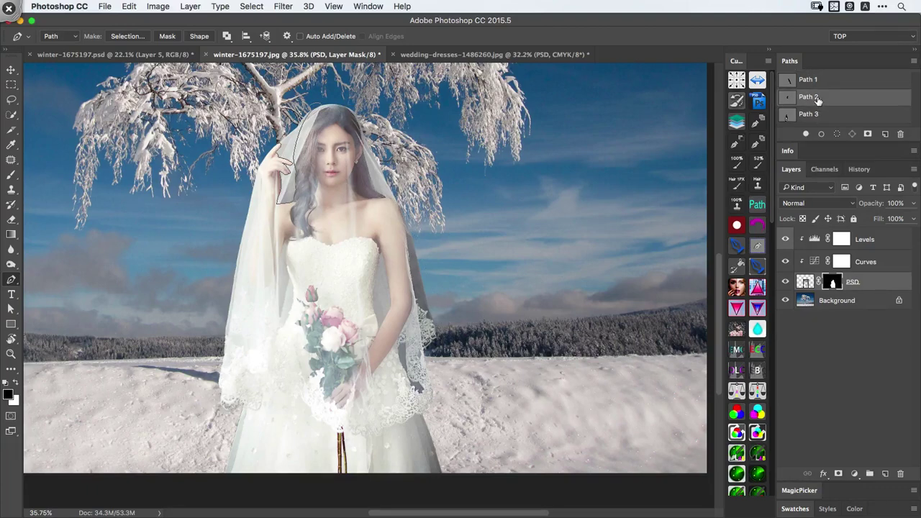
{"action": "left_click", "coordinate": [816, 115]}
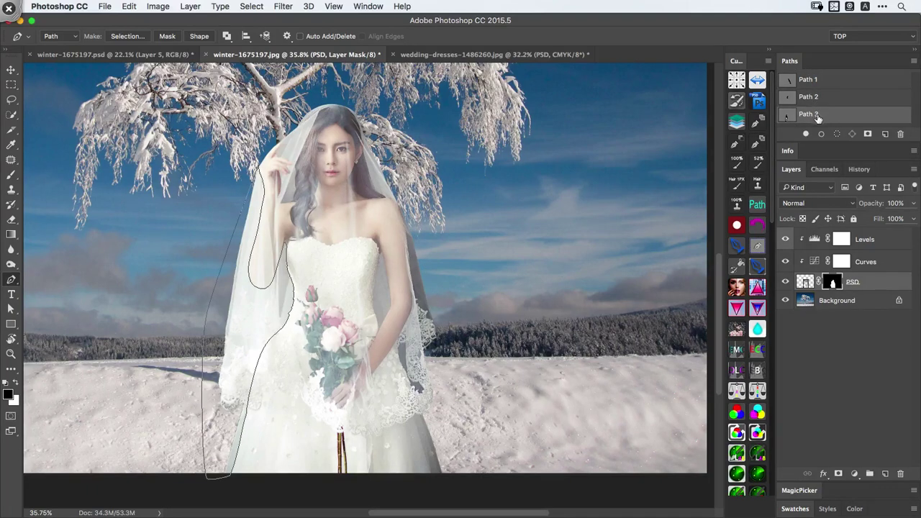
{"action": "left_click_drag", "start_coordinate": [538, 278], "coordinate": [522, 231]}
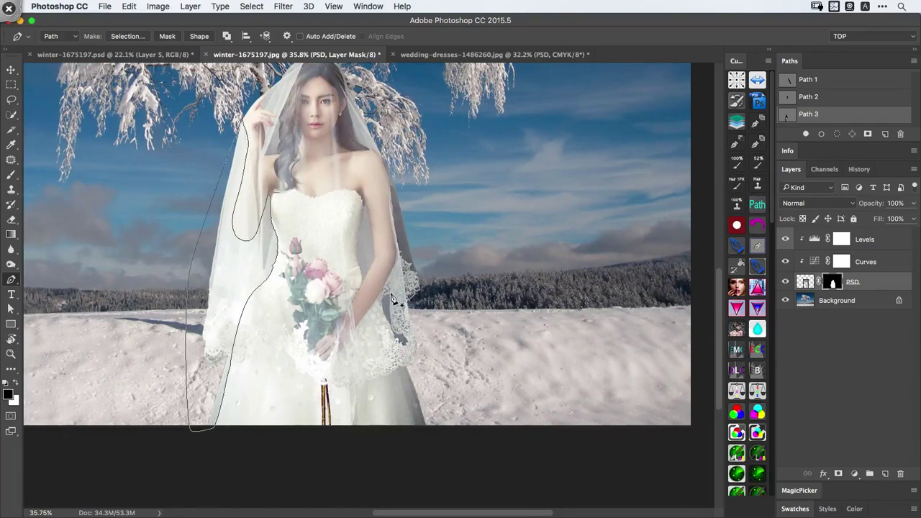
Create a fourth path for the grey veil area between the waist bow and the lowered arm
{"action": "left_click", "coordinate": [879, 134]}
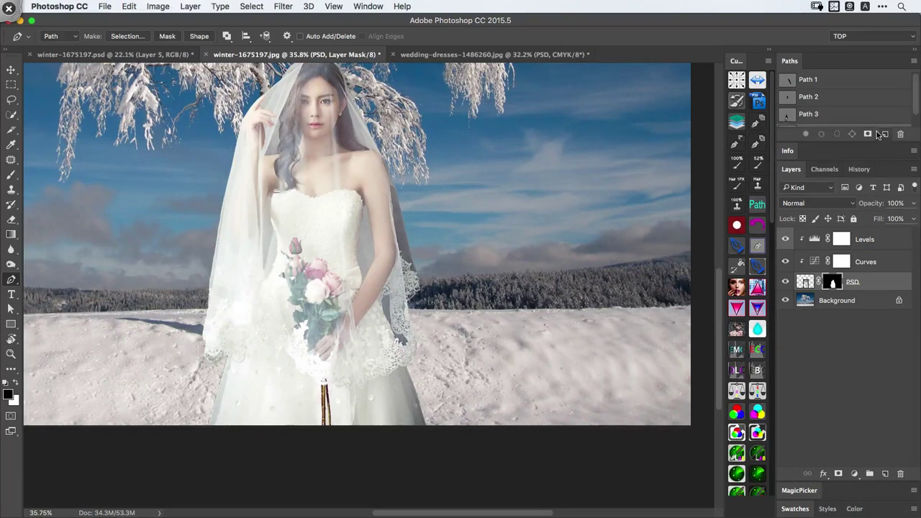
{"action": "scroll", "coordinate": [914, 109], "scroll_direction": "down", "scroll_amount": 1}
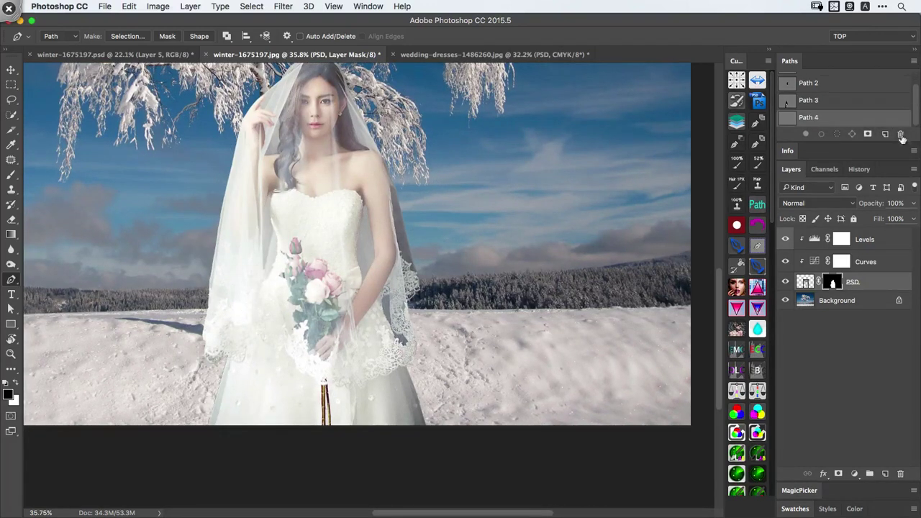
{"action": "left_click_drag", "start_coordinate": [361, 245], "coordinate": [409, 225]}
{"action": "left_click_drag", "start_coordinate": [357, 301], "coordinate": [394, 293]}
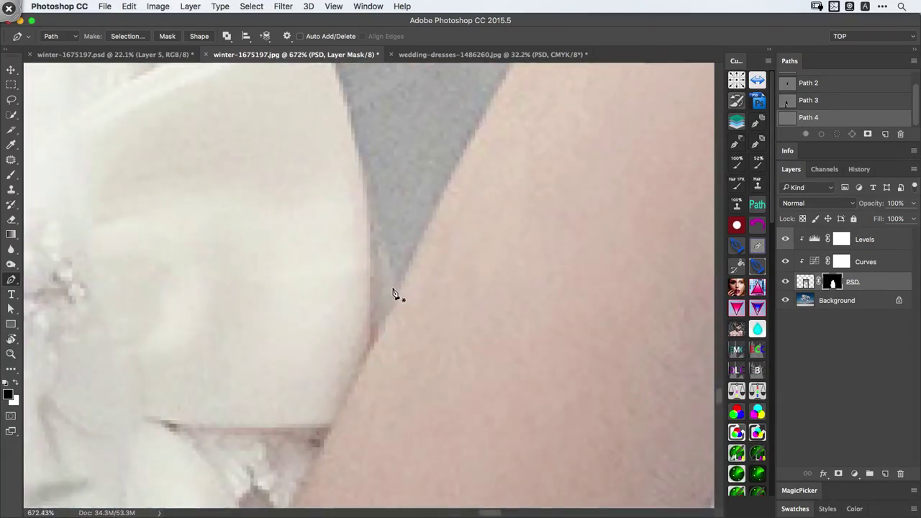
With the Pen tool, start tracing the grey gap between dress and arm, following the white bow's edge upward from the gap's lowest point
{"action": "left_click_drag", "start_coordinate": [374, 225], "coordinate": [410, 419]}
{"action": "left_click_drag", "start_coordinate": [382, 287], "coordinate": [375, 262]}
{"action": "left_click_drag", "start_coordinate": [367, 230], "coordinate": [359, 194]}
{"action": "left_click_drag", "start_coordinate": [352, 188], "coordinate": [385, 320]}
{"action": "left_click_drag", "start_coordinate": [363, 288], "coordinate": [359, 248]}
{"action": "left_click_drag", "start_coordinate": [347, 229], "coordinate": [373, 325]}
Continue the path up the uneven lower part of the beaded bodice edge beside the arm gap
{"action": "left_click_drag", "start_coordinate": [375, 319], "coordinate": [375, 305]}
{"action": "left_click_drag", "start_coordinate": [368, 274], "coordinate": [371, 247]}
{"action": "left_click_drag", "start_coordinate": [366, 209], "coordinate": [377, 308]}
{"action": "left_click_drag", "start_coordinate": [379, 277], "coordinate": [381, 267]}
{"action": "left_click_drag", "start_coordinate": [385, 243], "coordinate": [385, 234]}
{"action": "left_click_drag", "start_coordinate": [381, 212], "coordinate": [379, 169]}
{"action": "left_click_drag", "start_coordinate": [378, 167], "coordinate": [364, 407]}
{"action": "left_click_drag", "start_coordinate": [360, 347], "coordinate": [363, 335]}
{"action": "left_click_drag", "start_coordinate": [373, 279], "coordinate": [377, 264]}
{"action": "left_click_drag", "start_coordinate": [382, 230], "coordinate": [381, 218]}
Extend the path with closely spaced anchors along the upper beaded bodice edge to just below the gap's peak
{"action": "left_click_drag", "start_coordinate": [384, 184], "coordinate": [362, 341]}
{"action": "left_click_drag", "start_coordinate": [357, 360], "coordinate": [369, 318]}
{"action": "left_click_drag", "start_coordinate": [377, 299], "coordinate": [374, 281]}
{"action": "scroll", "coordinate": [383, 265], "scroll_direction": "down", "scroll_amount": 5}
{"action": "scroll", "coordinate": [373, 319], "scroll_direction": "up", "scroll_amount": 3}
{"action": "left_click_drag", "start_coordinate": [386, 249], "coordinate": [393, 240]}
{"action": "left_click_drag", "start_coordinate": [401, 225], "coordinate": [402, 273]}
{"action": "scroll", "coordinate": [397, 302], "scroll_direction": "up", "scroll_amount": 1}
{"action": "left_click_drag", "start_coordinate": [407, 253], "coordinate": [407, 248]}
{"action": "left_click", "coordinate": [399, 210]}
{"action": "left_click_drag", "start_coordinate": [403, 186], "coordinate": [402, 175]}
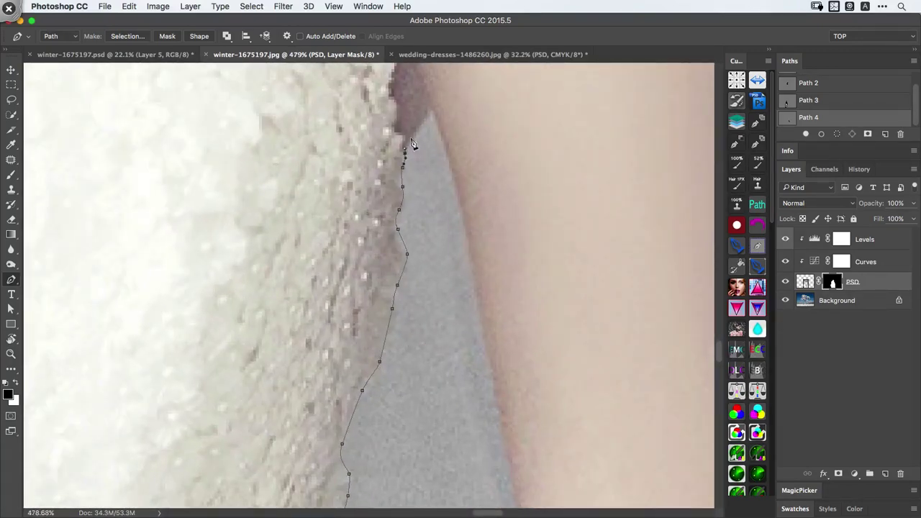
Carry the path around the gap's peak and down the straight inner edge of the upper arm
{"action": "left_click_drag", "start_coordinate": [434, 110], "coordinate": [437, 111]}
{"action": "left_click_drag", "start_coordinate": [415, 153], "coordinate": [296, 161]}
{"action": "left_click_drag", "start_coordinate": [344, 233], "coordinate": [358, 290]}
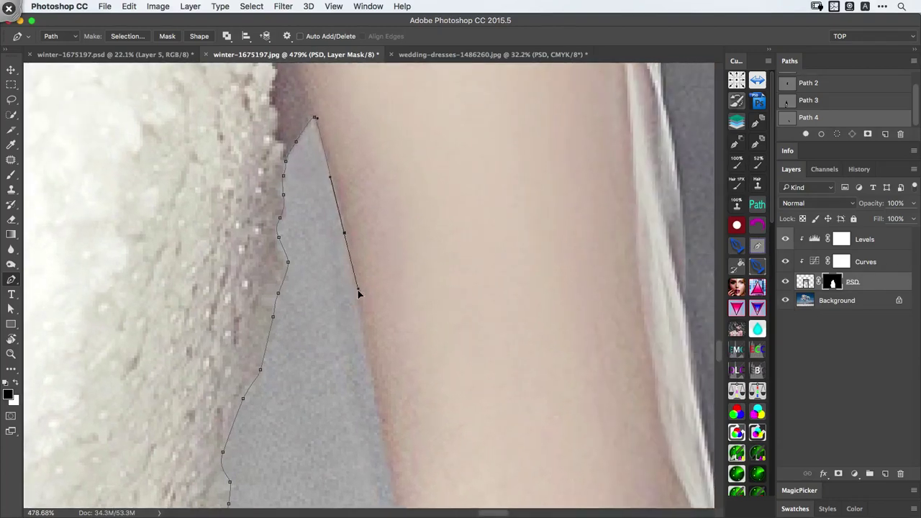
{"action": "left_click_drag", "start_coordinate": [376, 411], "coordinate": [345, 195]}
{"action": "left_click_drag", "start_coordinate": [356, 243], "coordinate": [369, 283]}
{"action": "left_click", "coordinate": [373, 315]}
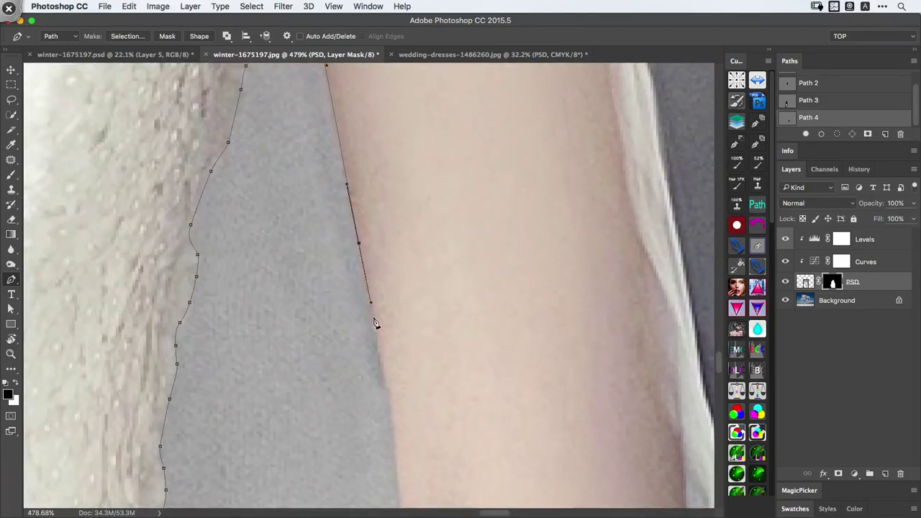
{"action": "left_click", "coordinate": [364, 234]}
Trace the inner arm down past the elbow and along the forearm, closing the path at the gap's lowest point
{"action": "left_click_drag", "start_coordinate": [384, 424], "coordinate": [374, 286]}
{"action": "left_click_drag", "start_coordinate": [377, 341], "coordinate": [380, 161]}
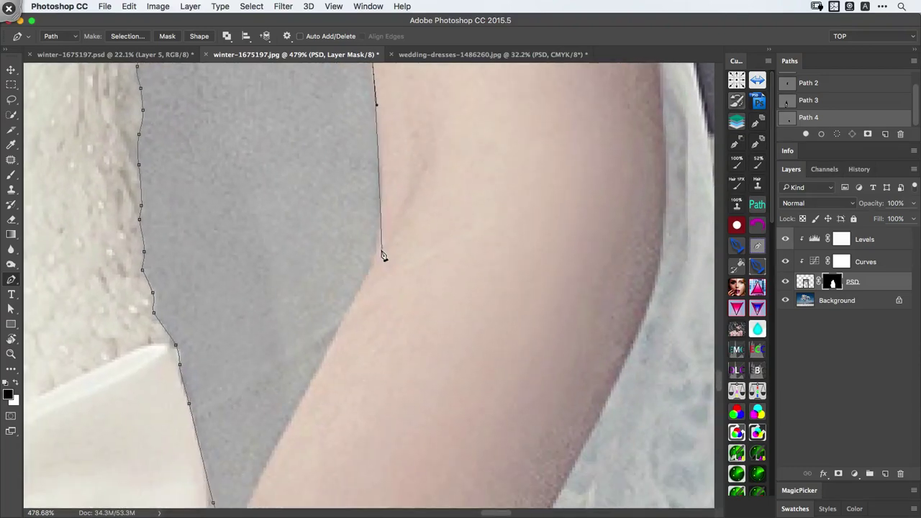
{"action": "left_click_drag", "start_coordinate": [381, 244], "coordinate": [380, 266]}
{"action": "left_click_drag", "start_coordinate": [353, 325], "coordinate": [430, 181]}
{"action": "left_click_drag", "start_coordinate": [400, 215], "coordinate": [371, 274]}
{"action": "left_click", "coordinate": [302, 408]}
{"action": "key", "text": "super+0"}
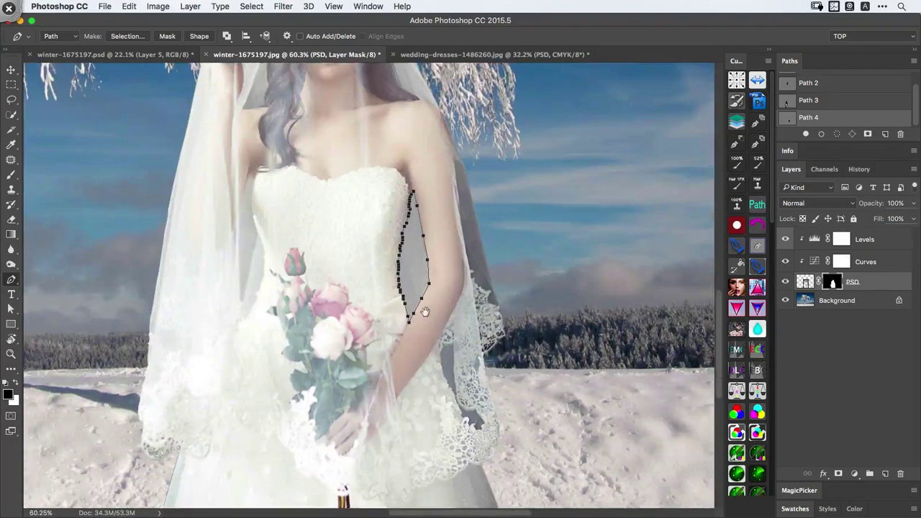
{"action": "left_click_drag", "start_coordinate": [413, 251], "coordinate": [393, 192]}
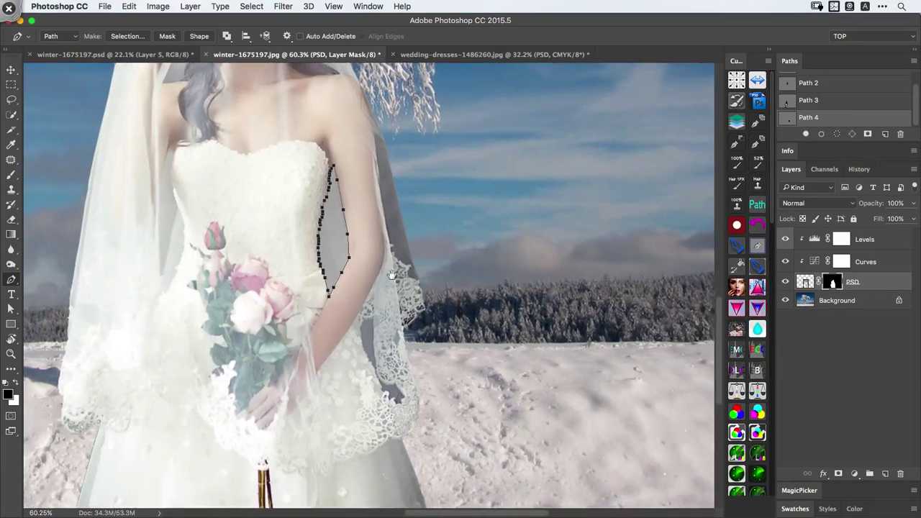
Create a new path and outline the first small curved hole in the veil lace beside the forearm
{"action": "left_click", "coordinate": [884, 135]}
{"action": "scroll", "coordinate": [899, 112], "scroll_direction": "down", "scroll_amount": 1}
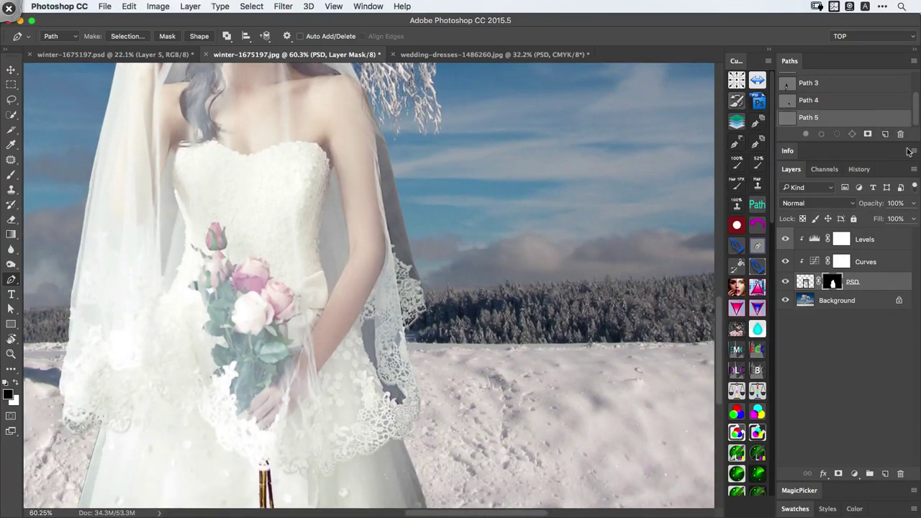
{"action": "scroll", "coordinate": [371, 266], "scroll_direction": "down", "scroll_amount": 3}
{"action": "scroll", "coordinate": [365, 241], "scroll_direction": "up", "scroll_amount": 5}
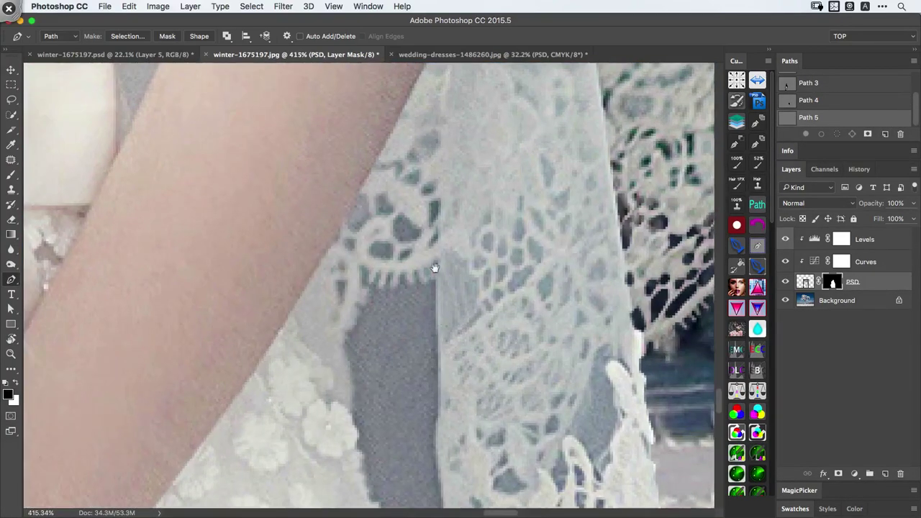
{"action": "scroll", "coordinate": [390, 175], "scroll_direction": "up", "scroll_amount": 5}
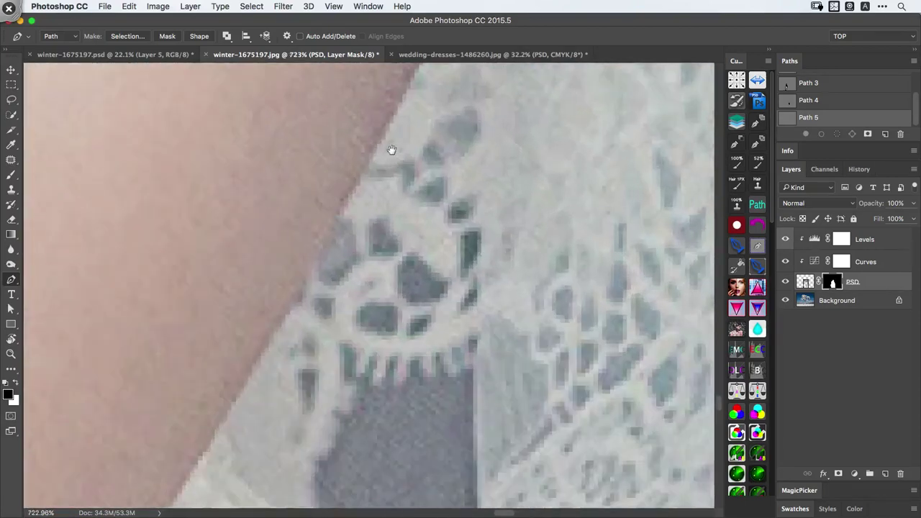
{"action": "left_click_drag", "start_coordinate": [347, 234], "coordinate": [347, 250]}
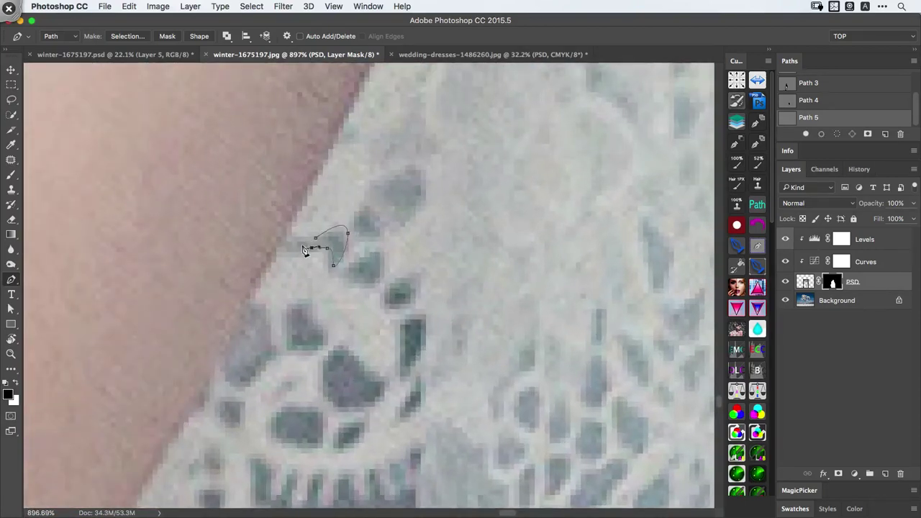
Outline the small round lace hole, the diamond-shaped one below it and the larger oval one above it
{"action": "left_click_drag", "start_coordinate": [372, 210], "coordinate": [373, 209]}
{"action": "left_click_drag", "start_coordinate": [378, 228], "coordinate": [378, 237]}
{"action": "left_click_drag", "start_coordinate": [360, 237], "coordinate": [354, 220]}
{"action": "left_click", "coordinate": [357, 256]}
{"action": "left_click_drag", "start_coordinate": [380, 253], "coordinate": [376, 288]}
{"action": "left_click_drag", "start_coordinate": [362, 290], "coordinate": [352, 282]}
{"action": "left_click_drag", "start_coordinate": [421, 193], "coordinate": [422, 209]}
{"action": "left_click_drag", "start_coordinate": [404, 226], "coordinate": [394, 226]}
Outline the long lace hole against the forearm and the rounded hole beside it
{"action": "scroll", "coordinate": [374, 202], "scroll_direction": "down", "scroll_amount": 5}
{"action": "left_click_drag", "start_coordinate": [309, 209], "coordinate": [320, 211]}
{"action": "left_click_drag", "start_coordinate": [332, 250], "coordinate": [356, 259]}
{"action": "left_click", "coordinate": [379, 236]}
{"action": "left_click_drag", "start_coordinate": [388, 204], "coordinate": [310, 238]}
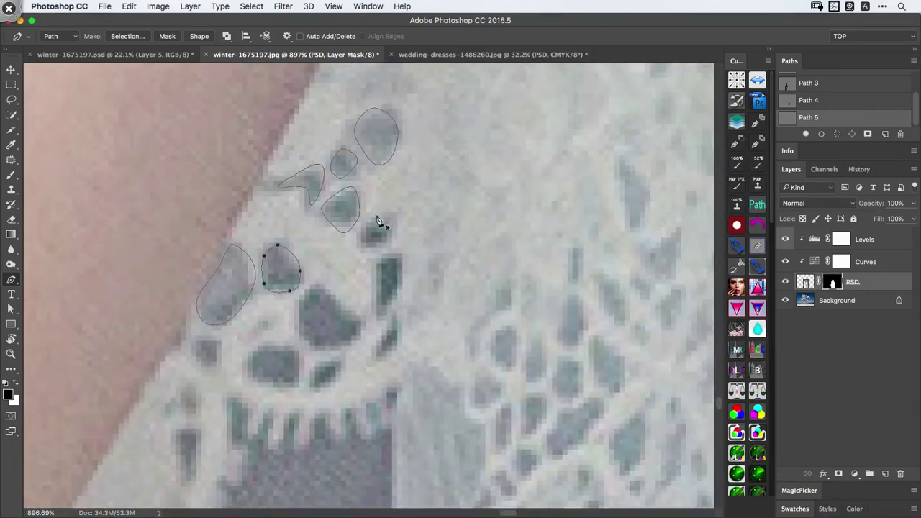
Outline the small dark lace hole and the tall narrow one below it on the motif's outer curve
{"action": "mouse_move", "coordinate": [373, 219]}
{"action": "left_mouse_down"}
{"action": "mouse_move", "coordinate": [383, 213]}
{"action": "mouse_move", "coordinate": [394, 239]}
{"action": "left_mouse_up"}
{"action": "mouse_move", "coordinate": [382, 246]}
{"action": "left_mouse_down"}
{"action": "mouse_move", "coordinate": [371, 251]}
{"action": "mouse_move", "coordinate": [360, 238]}
{"action": "left_mouse_up"}
{"action": "mouse_move", "coordinate": [361, 230]}
{"action": "left_mouse_down"}
{"action": "mouse_move", "coordinate": [380, 208]}
{"action": "mouse_move", "coordinate": [393, 229]}
{"action": "mouse_move", "coordinate": [381, 266]}
{"action": "left_mouse_up"}
{"action": "left_click", "coordinate": [374, 219]}
{"action": "scroll", "coordinate": [375, 224], "scroll_direction": "down", "scroll_amount": 5}
{"action": "left_click_drag", "start_coordinate": [371, 271], "coordinate": [367, 269]}
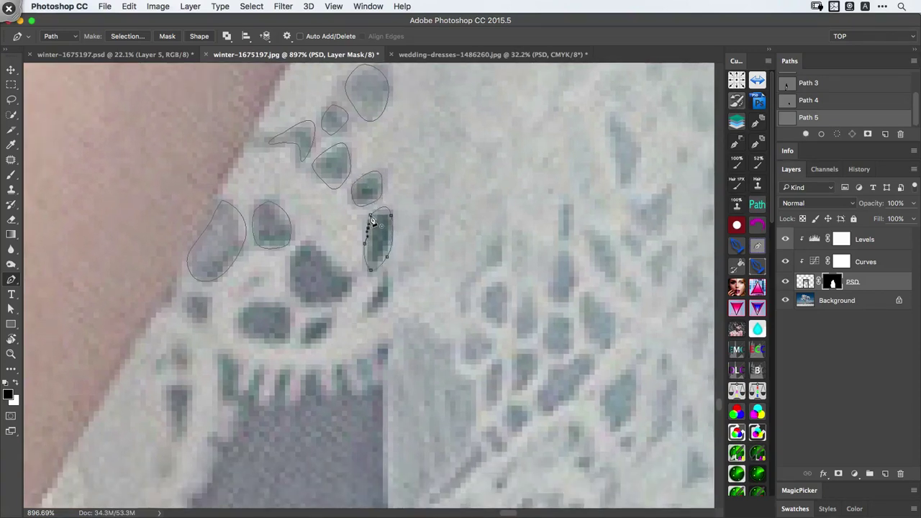
Outline the three small lace holes running down beside the forearm, left of the curved motif
{"action": "left_click_drag", "start_coordinate": [276, 302], "coordinate": [427, 239]}
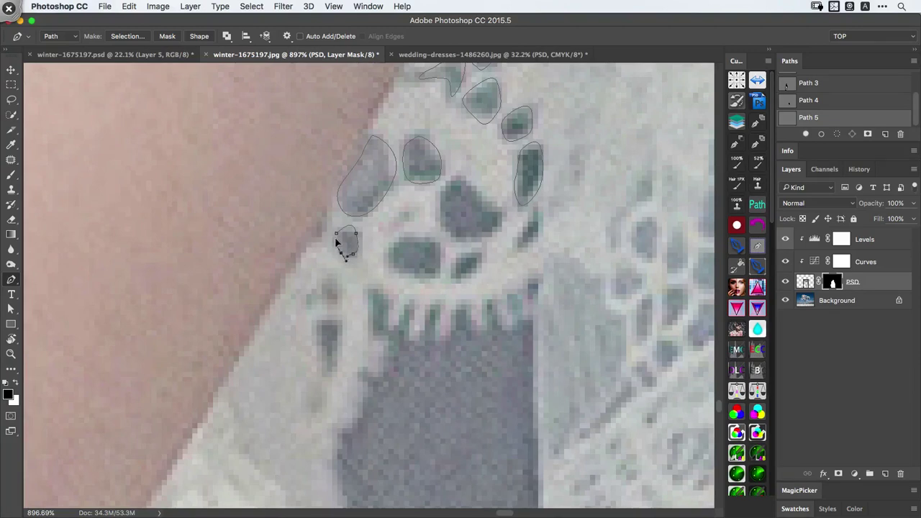
{"action": "scroll", "coordinate": [336, 238], "scroll_direction": "down", "scroll_amount": 6}
{"action": "left_click", "coordinate": [322, 236]}
{"action": "left_click_drag", "start_coordinate": [338, 219], "coordinate": [327, 286]}
{"action": "scroll", "coordinate": [323, 243], "scroll_direction": "down", "scroll_amount": 3}
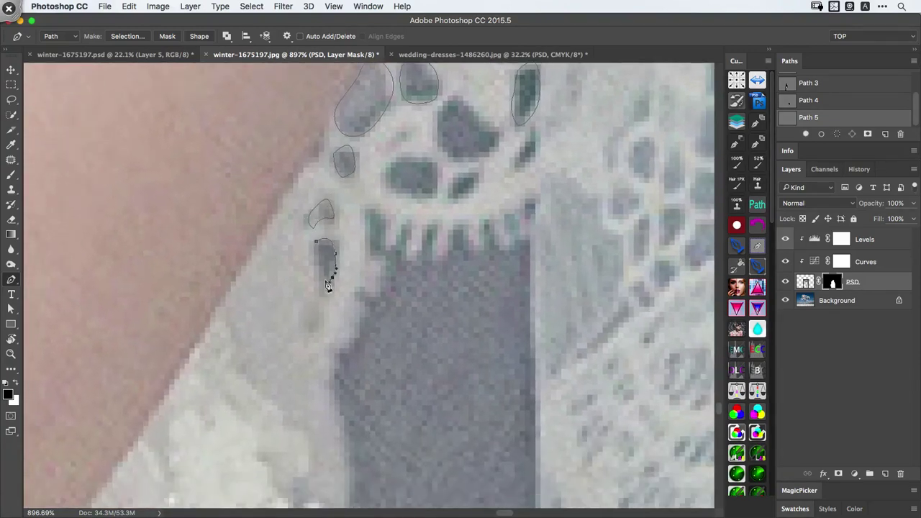
Outline the wide oval hole above the toothed edge of the lace motif
{"action": "mouse_move", "coordinate": [408, 165]}
{"action": "left_mouse_down"}
{"action": "mouse_move", "coordinate": [335, 233]}
{"action": "mouse_move", "coordinate": [331, 220]}
{"action": "left_mouse_up"}
{"action": "left_click_drag", "start_coordinate": [362, 226], "coordinate": [369, 237]}
{"action": "left_click_drag", "start_coordinate": [356, 266], "coordinate": [306, 250]}
{"action": "left_click", "coordinate": [320, 227]}
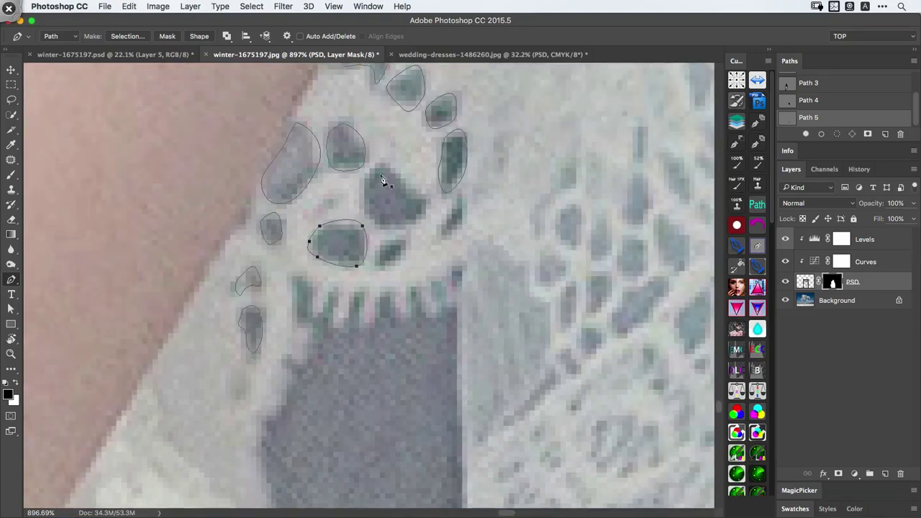
Outline the large heart-shaped hole in the centre of the lace motif
{"action": "left_click", "coordinate": [411, 185]}
{"action": "left_click", "coordinate": [426, 193]}
{"action": "left_click", "coordinate": [424, 216]}
{"action": "left_click", "coordinate": [381, 227]}
{"action": "left_click", "coordinate": [362, 189]}
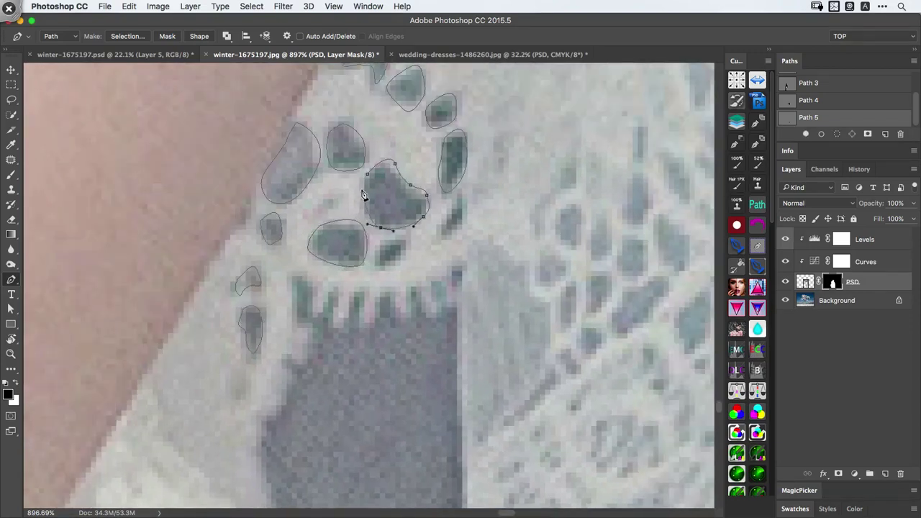
{"action": "left_click", "coordinate": [367, 174]}
Outline the narrow slanted hole on the motif's outer curve and the small oval hole beneath the heart-shaped one
{"action": "scroll", "coordinate": [368, 180], "scroll_direction": "right", "scroll_amount": 3}
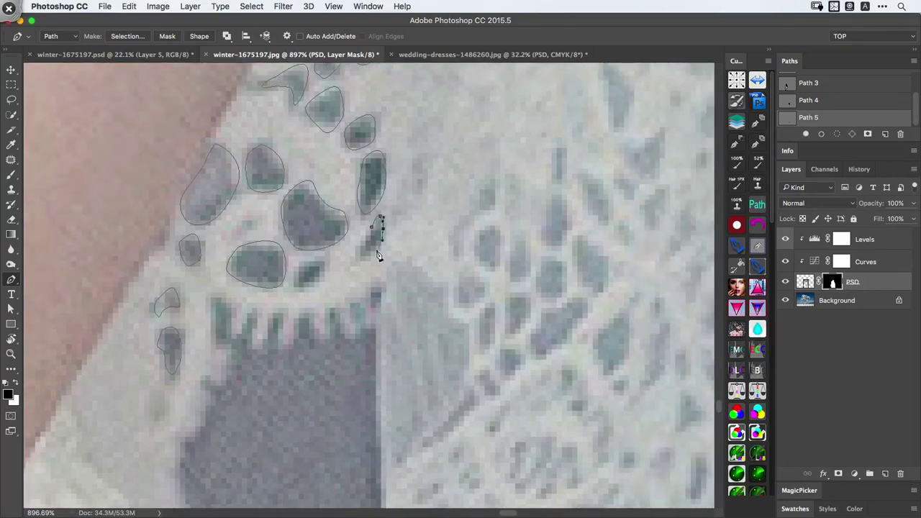
{"action": "left_click_drag", "start_coordinate": [358, 257], "coordinate": [361, 245]}
{"action": "left_click", "coordinate": [371, 228]}
{"action": "left_click_drag", "start_coordinate": [310, 266], "coordinate": [354, 216]}
{"action": "left_click", "coordinate": [350, 220]}
Start outlining the large grey opening below the motif, following each lace tooth along its upper edge
{"action": "left_click_drag", "start_coordinate": [300, 297], "coordinate": [294, 252]}
{"action": "left_click_drag", "start_coordinate": [291, 229], "coordinate": [294, 223]}
{"action": "left_click_drag", "start_coordinate": [310, 224], "coordinate": [324, 250]}
{"action": "left_click_drag", "start_coordinate": [338, 231], "coordinate": [376, 265]}
{"action": "left_click", "coordinate": [372, 242]}
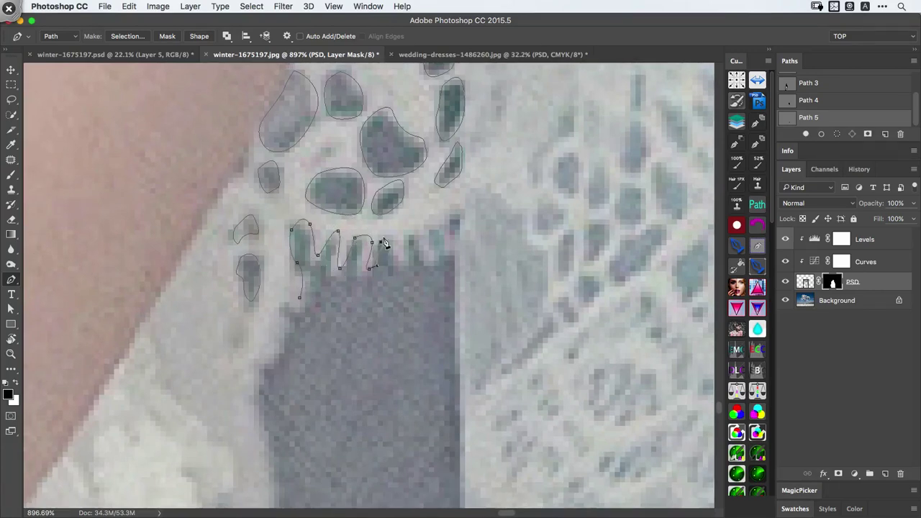
{"action": "left_click_drag", "start_coordinate": [405, 231], "coordinate": [412, 242]}
{"action": "left_click", "coordinate": [419, 254]}
{"action": "left_click_drag", "start_coordinate": [427, 248], "coordinate": [452, 254]}
{"action": "left_click", "coordinate": [425, 223]}
{"action": "left_click", "coordinate": [450, 219]}
Continue the path down the veil's smooth edge on the right side of the large opening
{"action": "left_click_drag", "start_coordinate": [449, 208], "coordinate": [461, 247]}
{"action": "left_click", "coordinate": [451, 281], "text": "alt+super"}
{"action": "left_click_drag", "start_coordinate": [452, 280], "coordinate": [370, 109]}
{"action": "left_click_drag", "start_coordinate": [375, 193], "coordinate": [377, 223]}
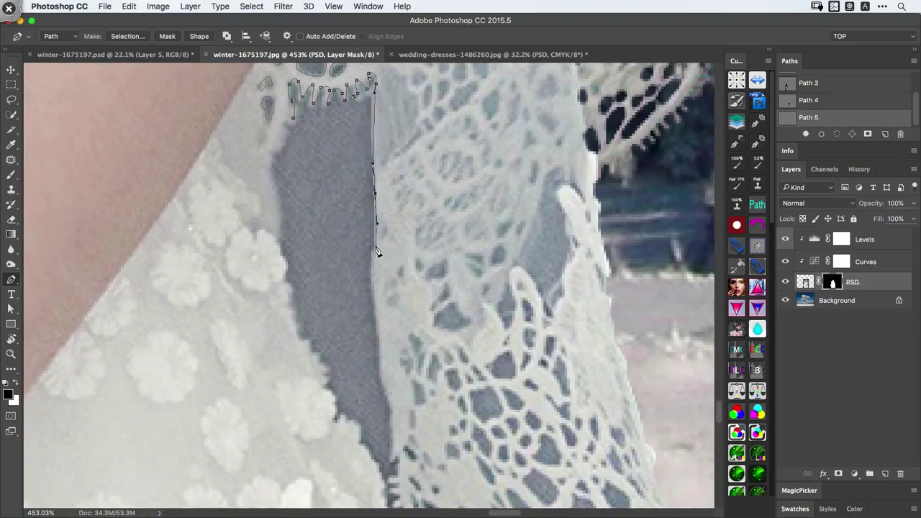
{"action": "scroll", "coordinate": [374, 278], "scroll_direction": "up", "scroll_amount": 3}
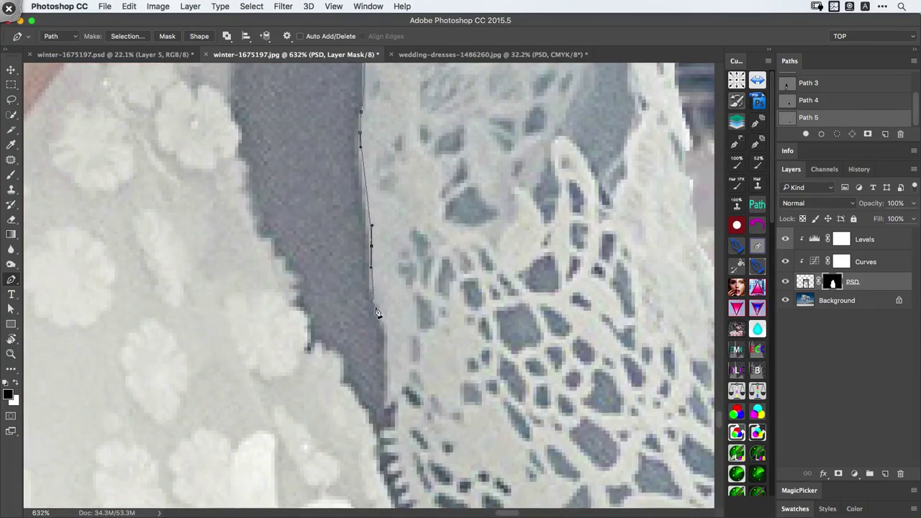
{"action": "left_click", "coordinate": [377, 312]}
{"action": "left_click_drag", "start_coordinate": [388, 337], "coordinate": [388, 355]}
Trace the step where the large opening narrows and the first short lace teeth below it
{"action": "left_click", "coordinate": [387, 403]}
{"action": "left_click", "coordinate": [398, 400]}
{"action": "left_click_drag", "start_coordinate": [400, 413], "coordinate": [397, 203]}
{"action": "scroll", "coordinate": [395, 177], "scroll_direction": "up", "scroll_amount": 3}
{"action": "left_click_drag", "start_coordinate": [378, 206], "coordinate": [403, 216]}
{"action": "left_click_drag", "start_coordinate": [383, 228], "coordinate": [396, 265]}
{"action": "left_click_drag", "start_coordinate": [414, 258], "coordinate": [408, 290]}
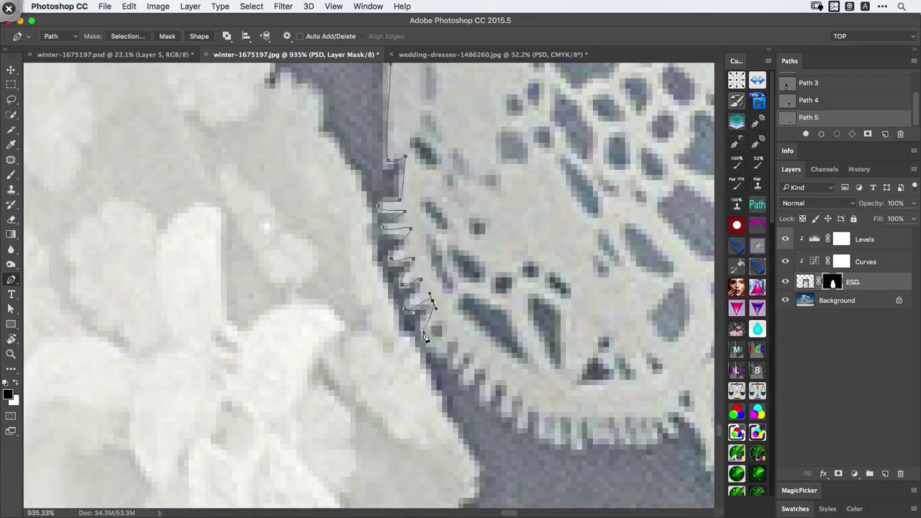
Continue the zigzag path around the lace teeth along the diagonal part of the scalloped edge
{"action": "left_click_drag", "start_coordinate": [424, 331], "coordinate": [444, 352]}
{"action": "left_click_drag", "start_coordinate": [457, 338], "coordinate": [441, 266]}
{"action": "left_click_drag", "start_coordinate": [452, 250], "coordinate": [450, 289]}
{"action": "left_click_drag", "start_coordinate": [463, 264], "coordinate": [466, 268]}
{"action": "left_click_drag", "start_coordinate": [458, 302], "coordinate": [488, 282]}
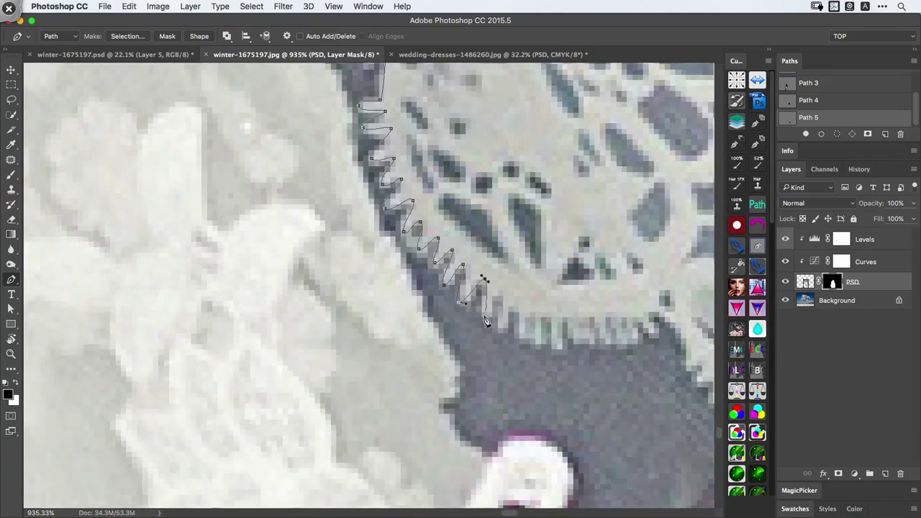
Trace the remaining teeth along the scallop's underside and turn down onto the lace edge right of the opening
{"action": "left_click_drag", "start_coordinate": [523, 336], "coordinate": [528, 336]}
{"action": "left_click_drag", "start_coordinate": [531, 311], "coordinate": [549, 317]}
{"action": "left_click_drag", "start_coordinate": [554, 346], "coordinate": [567, 316]}
{"action": "left_click_drag", "start_coordinate": [577, 341], "coordinate": [592, 323]}
{"action": "left_click_drag", "start_coordinate": [604, 337], "coordinate": [350, 225]}
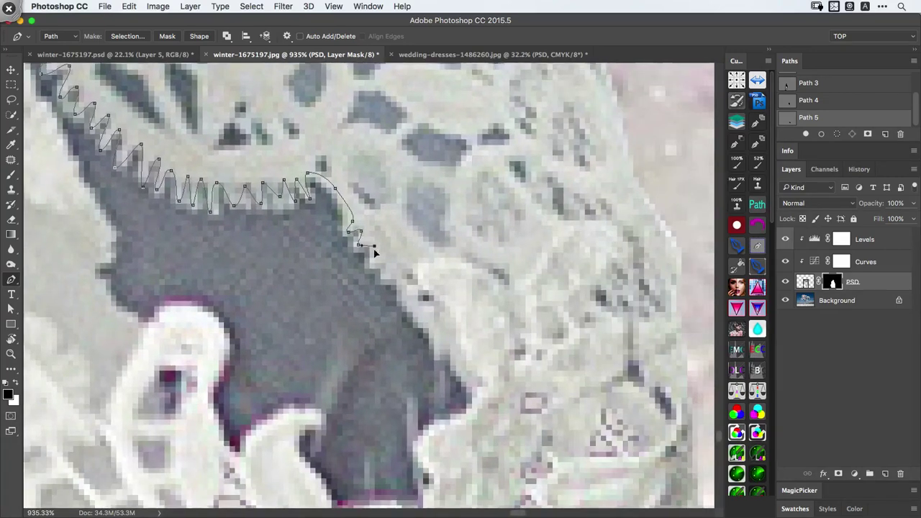
Follow the diagonal lace edge down to the pointed lower-right corner of the grey opening
{"action": "left_click_drag", "start_coordinate": [388, 277], "coordinate": [407, 303]}
{"action": "left_click_drag", "start_coordinate": [437, 343], "coordinate": [437, 345]}
{"action": "left_click_drag", "start_coordinate": [451, 365], "coordinate": [454, 372]}
{"action": "left_click_drag", "start_coordinate": [470, 386], "coordinate": [471, 408]}
{"action": "left_click", "coordinate": [467, 416]}
Trace the curved notch below the pointed corner and the lowest edge of the opening
{"action": "left_click_drag", "start_coordinate": [418, 452], "coordinate": [437, 217]}
{"action": "scroll", "coordinate": [432, 235], "scroll_direction": "up", "scroll_amount": 3}
{"action": "left_click_drag", "start_coordinate": [438, 246], "coordinate": [441, 251]}
{"action": "left_click_drag", "start_coordinate": [463, 269], "coordinate": [443, 306]}
{"action": "left_click_drag", "start_coordinate": [440, 325], "coordinate": [396, 321]}
{"action": "left_click_drag", "start_coordinate": [373, 313], "coordinate": [322, 326]}
Trace around the curled white lace petal and into the narrow notch on its left
{"action": "left_click_drag", "start_coordinate": [297, 285], "coordinate": [306, 345]}
{"action": "left_click_drag", "start_coordinate": [292, 311], "coordinate": [323, 279]}
{"action": "left_click_drag", "start_coordinate": [301, 254], "coordinate": [289, 253]}
{"action": "left_click_drag", "start_coordinate": [235, 288], "coordinate": [213, 334]}
{"action": "left_click_drag", "start_coordinate": [187, 336], "coordinate": [181, 331]}
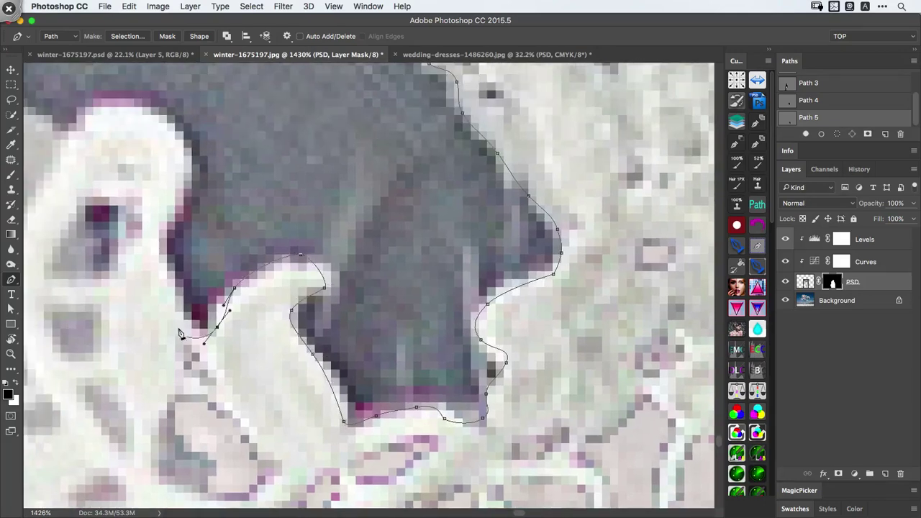
Continue the path up the side and over the top of the large white lace loop
{"action": "left_click_drag", "start_coordinate": [174, 292], "coordinate": [173, 282]}
{"action": "left_click_drag", "start_coordinate": [161, 251], "coordinate": [155, 235]}
{"action": "left_click_drag", "start_coordinate": [174, 204], "coordinate": [367, 244]}
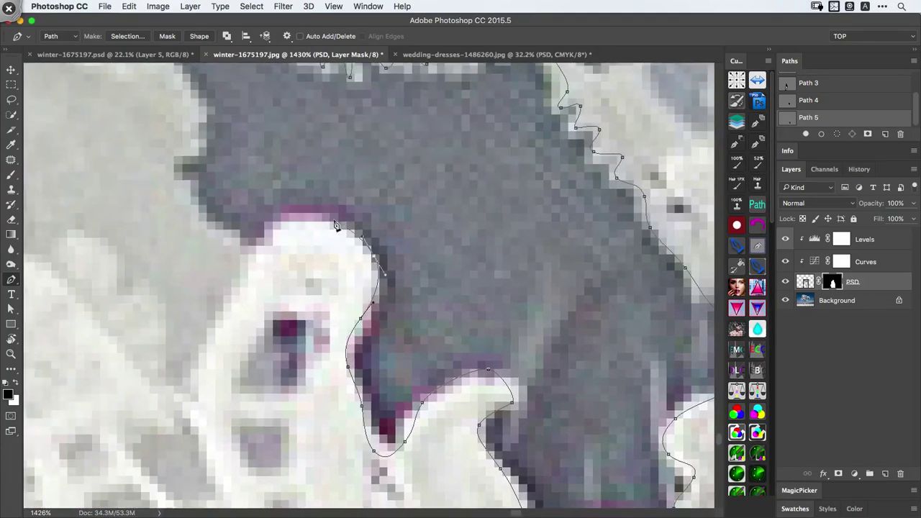
{"action": "left_click_drag", "start_coordinate": [309, 220], "coordinate": [293, 219]}
{"action": "left_click_drag", "start_coordinate": [261, 251], "coordinate": [253, 256]}
Trace the dark notch left of the white loop and follow the skirt's edge up toward the lace teeth
{"action": "left_click_drag", "start_coordinate": [236, 248], "coordinate": [212, 225]}
{"action": "left_click_drag", "start_coordinate": [191, 210], "coordinate": [184, 200]}
{"action": "left_click_drag", "start_coordinate": [172, 182], "coordinate": [191, 152]}
{"action": "left_click_drag", "start_coordinate": [205, 139], "coordinate": [206, 126]}
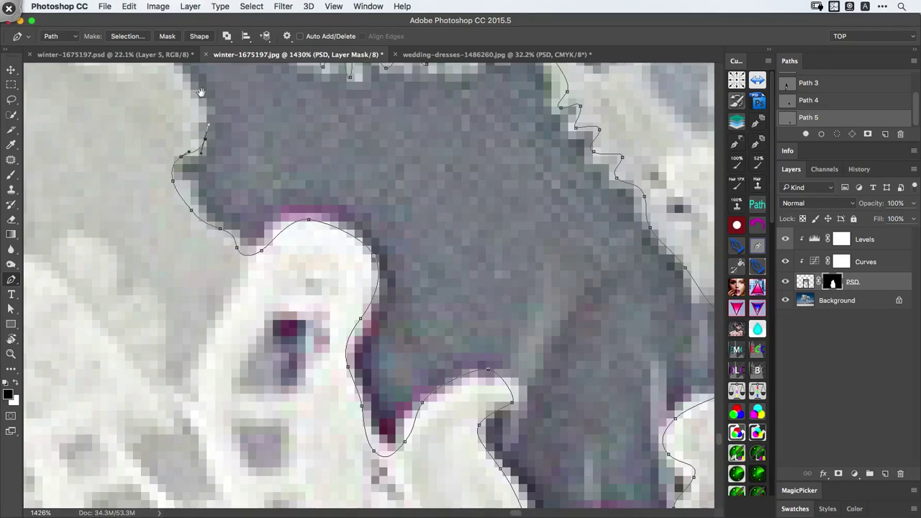
{"action": "left_click_drag", "start_coordinate": [201, 95], "coordinate": [241, 295]}
{"action": "left_click_drag", "start_coordinate": [223, 273], "coordinate": [215, 255]}
{"action": "left_click_drag", "start_coordinate": [182, 182], "coordinate": [260, 356]}
{"action": "left_click_drag", "start_coordinate": [233, 308], "coordinate": [222, 290]}
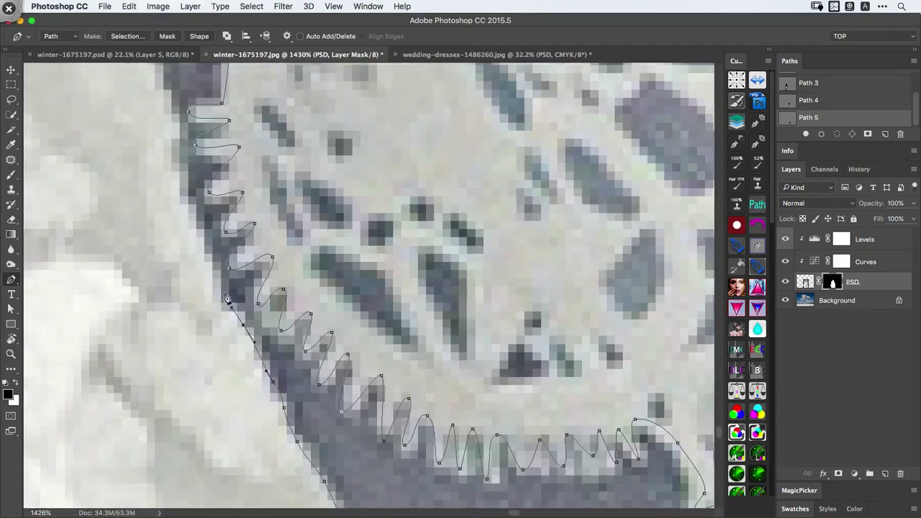
Continue the path up the smooth left edge of the narrow gap, opposite the lace teeth
{"action": "left_click_drag", "start_coordinate": [209, 255], "coordinate": [202, 244]}
{"action": "left_click_drag", "start_coordinate": [188, 207], "coordinate": [184, 196]}
{"action": "left_click_drag", "start_coordinate": [177, 163], "coordinate": [267, 398]}
{"action": "left_click_drag", "start_coordinate": [266, 358], "coordinate": [263, 332]}
{"action": "left_click", "coordinate": [242, 288]}
{"action": "left_click", "coordinate": [199, 245]}
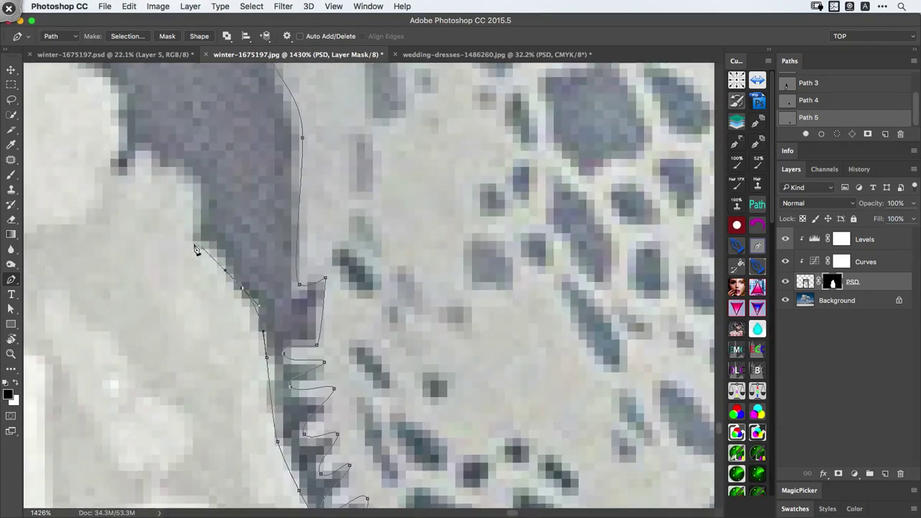
Trace the rounded corner and small dark notch on the left edge where the gap widens
{"action": "left_click", "coordinate": [192, 210]}
{"action": "left_click", "coordinate": [192, 190]}
{"action": "left_click", "coordinate": [180, 175]}
{"action": "left_click", "coordinate": [164, 163]}
{"action": "left_click", "coordinate": [141, 156]}
{"action": "left_click", "coordinate": [117, 176]}
{"action": "left_click", "coordinate": [119, 141]}
{"action": "left_click_drag", "start_coordinate": [112, 98], "coordinate": [213, 365]}
Extend the path around the next shallow notch and diagonally up the jagged left edge of the gap
{"action": "left_click", "coordinate": [209, 351]}
{"action": "left_click", "coordinate": [179, 321]}
{"action": "left_click", "coordinate": [201, 298]}
{"action": "left_click", "coordinate": [194, 274]}
{"action": "left_click", "coordinate": [177, 249]}
{"action": "left_click", "coordinate": [140, 212]}
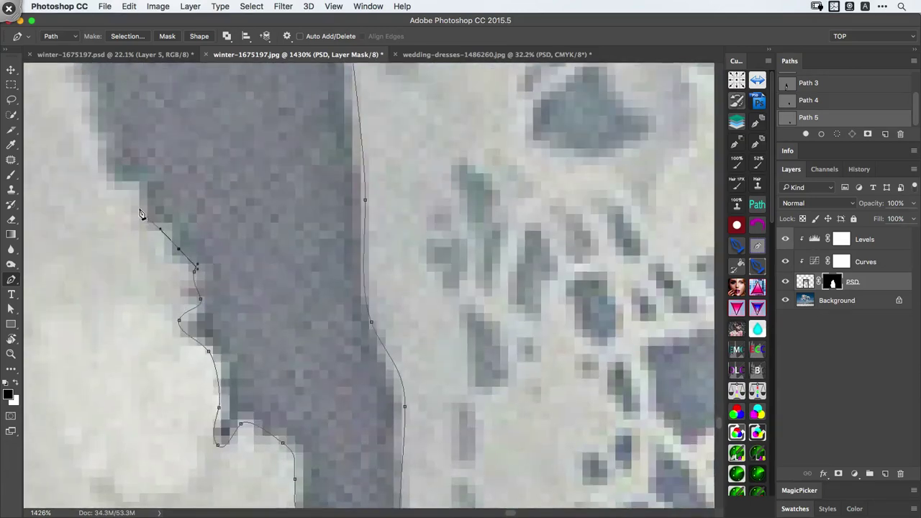
{"action": "left_click", "coordinate": [126, 185]}
{"action": "left_click", "coordinate": [93, 153]}
Carry the path up the left side of the opening and around the bulging flower edge
{"action": "left_click_drag", "start_coordinate": [92, 154], "coordinate": [224, 354]}
{"action": "left_click", "coordinate": [229, 330]}
{"action": "left_click", "coordinate": [226, 293]}
{"action": "left_click", "coordinate": [210, 249]}
{"action": "left_click", "coordinate": [209, 219]}
{"action": "left_click", "coordinate": [190, 196]}
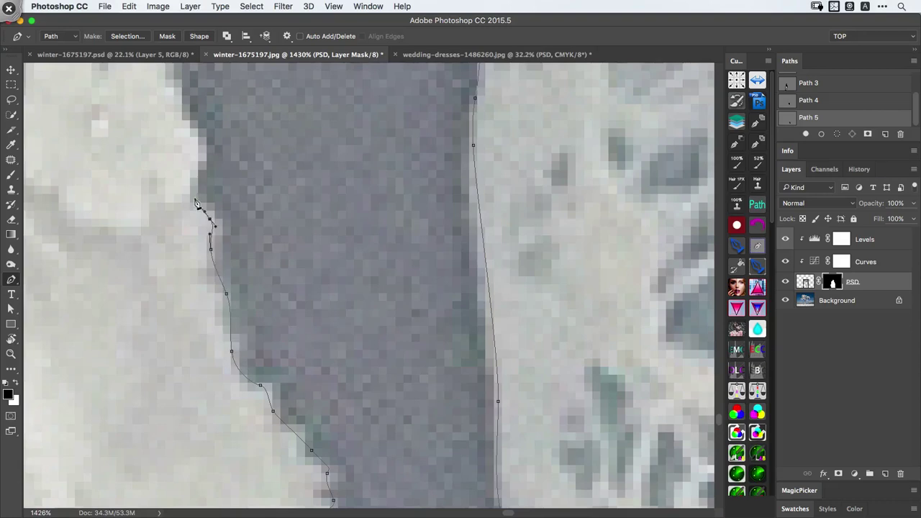
{"action": "left_click", "coordinate": [194, 162]}
{"action": "left_click", "coordinate": [195, 132]}
{"action": "left_click", "coordinate": [180, 98]}
Trace the last stretch of the left edge and close the path at the upper lace teeth
{"action": "left_click_drag", "start_coordinate": [174, 66], "coordinate": [271, 334]}
{"action": "left_click_drag", "start_coordinate": [276, 295], "coordinate": [277, 285]}
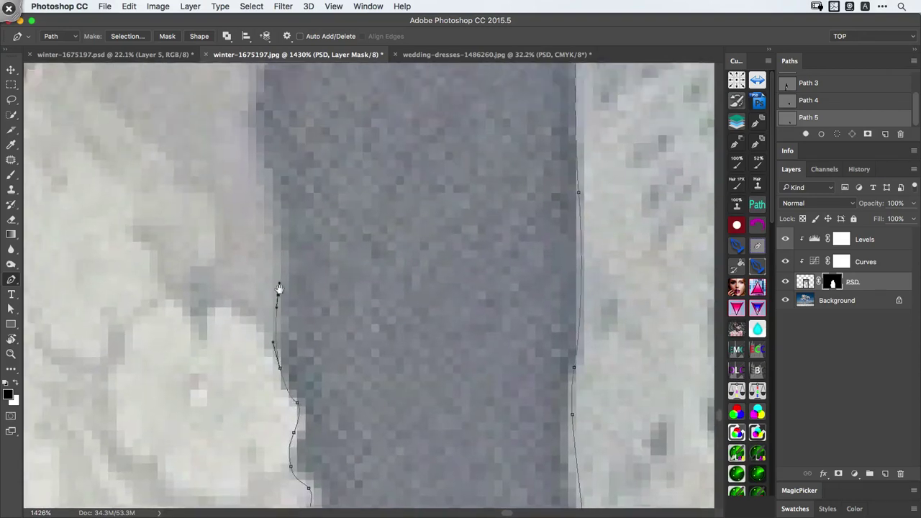
{"action": "left_click_drag", "start_coordinate": [302, 378], "coordinate": [225, 335]}
{"action": "left_click_drag", "start_coordinate": [299, 332], "coordinate": [330, 332]}
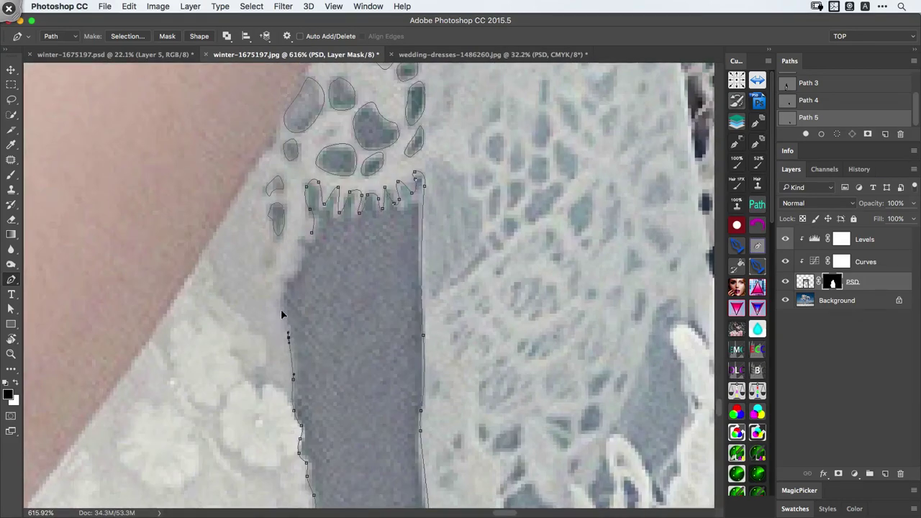
{"action": "left_click", "coordinate": [279, 293]}
{"action": "left_click", "coordinate": [299, 265]}
{"action": "left_click", "coordinate": [312, 234]}
{"action": "left_click_drag", "start_coordinate": [339, 238], "coordinate": [276, 276]}
{"action": "left_click_drag", "start_coordinate": [397, 272], "coordinate": [392, 267]}
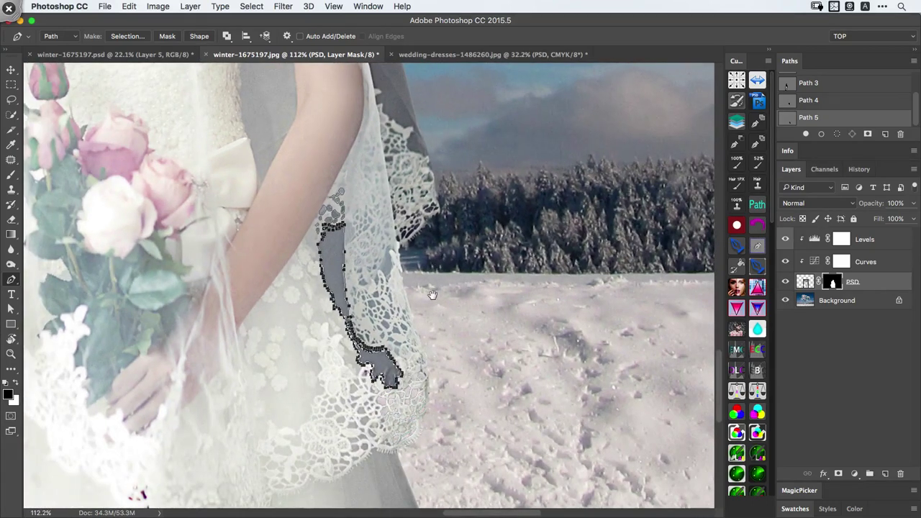
Examine the veil lace around the traced opening for remaining background gaps
{"action": "scroll", "coordinate": [398, 263], "scroll_direction": "up", "scroll_amount": 3}
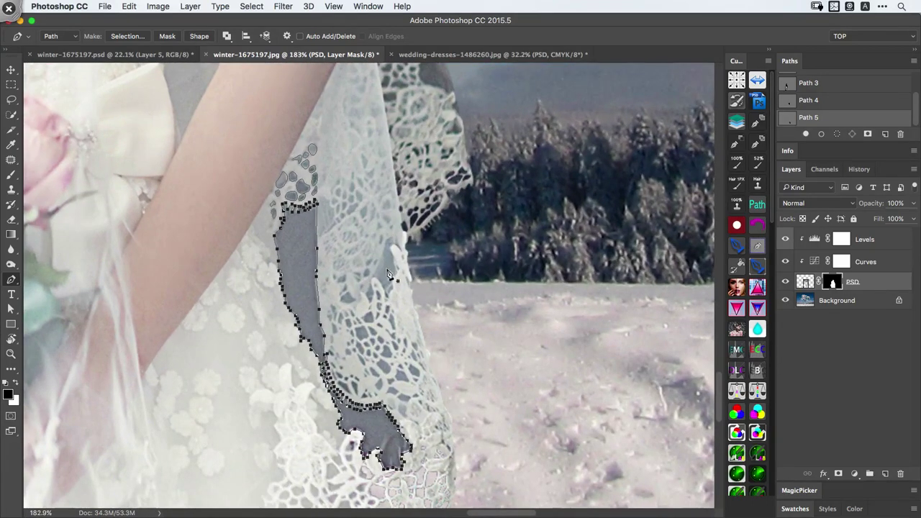
{"action": "scroll", "coordinate": [385, 268], "scroll_direction": "down", "scroll_amount": 3}
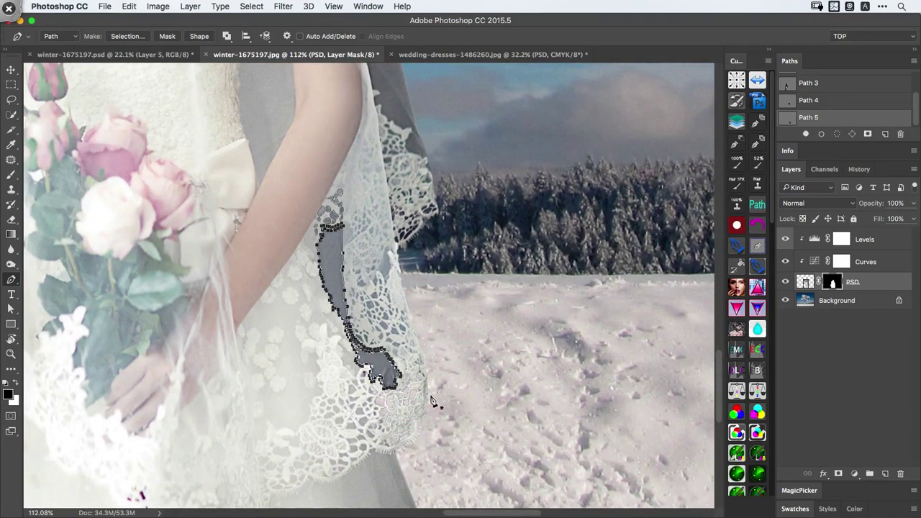
{"action": "scroll", "coordinate": [389, 208], "scroll_direction": "down", "scroll_amount": 4}
{"action": "scroll", "coordinate": [387, 195], "scroll_direction": "up", "scroll_amount": 4}
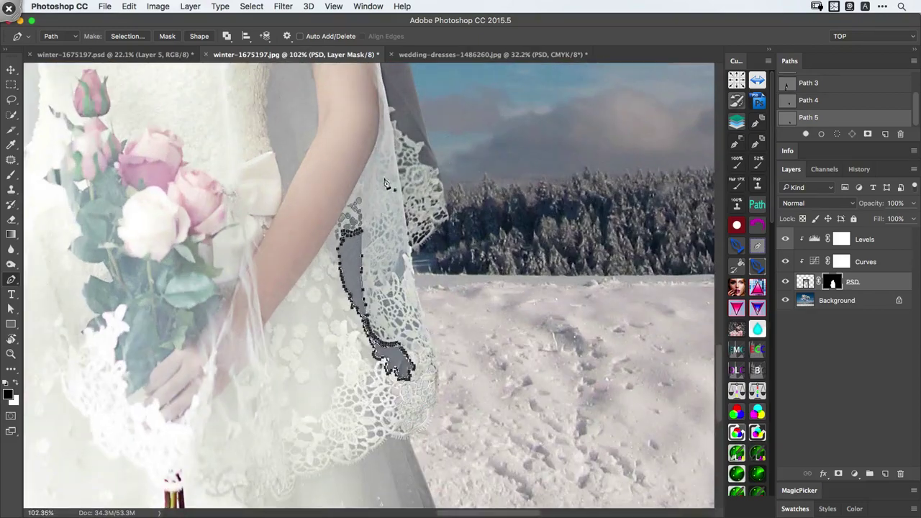
{"action": "scroll", "coordinate": [384, 234], "scroll_direction": "up", "scroll_amount": 8}
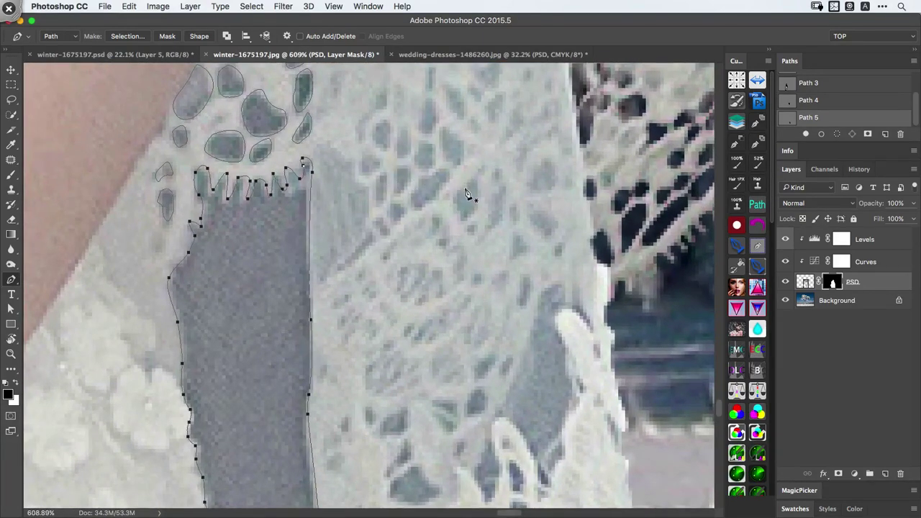
{"action": "scroll", "coordinate": [469, 196], "scroll_direction": "down", "scroll_amount": 8}
{"action": "left_click_drag", "start_coordinate": [459, 228], "coordinate": [439, 222]}
{"action": "scroll", "coordinate": [440, 222], "scroll_direction": "down", "scroll_amount": 3}
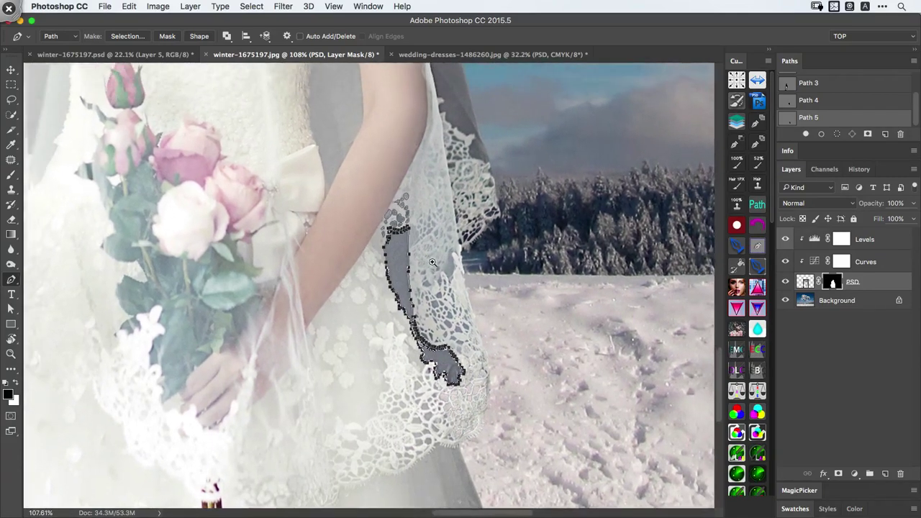
Load Path 5 as a selection, deselect it after checking the bride, and show the layer mask's properties
{"action": "left_click", "coordinate": [795, 122], "text": "super"}
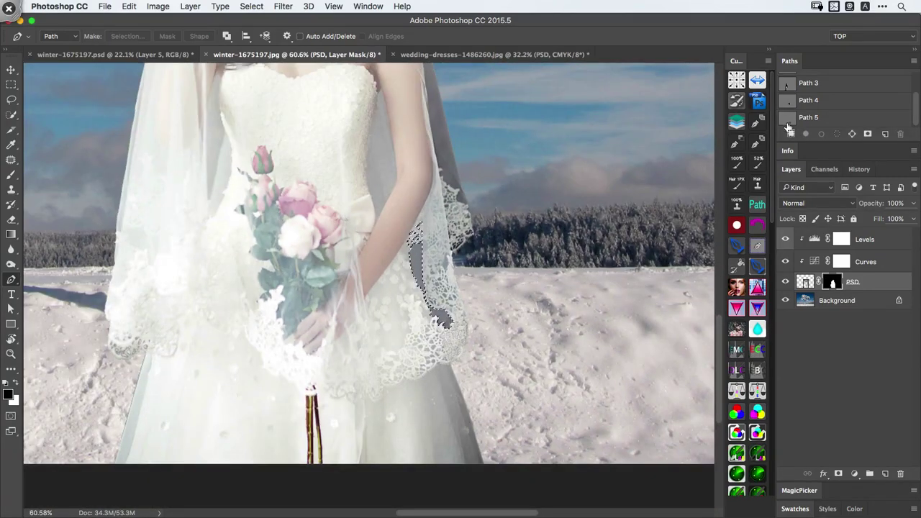
{"action": "scroll", "coordinate": [457, 227], "scroll_direction": "up", "scroll_amount": 5}
{"action": "scroll", "coordinate": [465, 207], "scroll_direction": "down", "scroll_amount": 7}
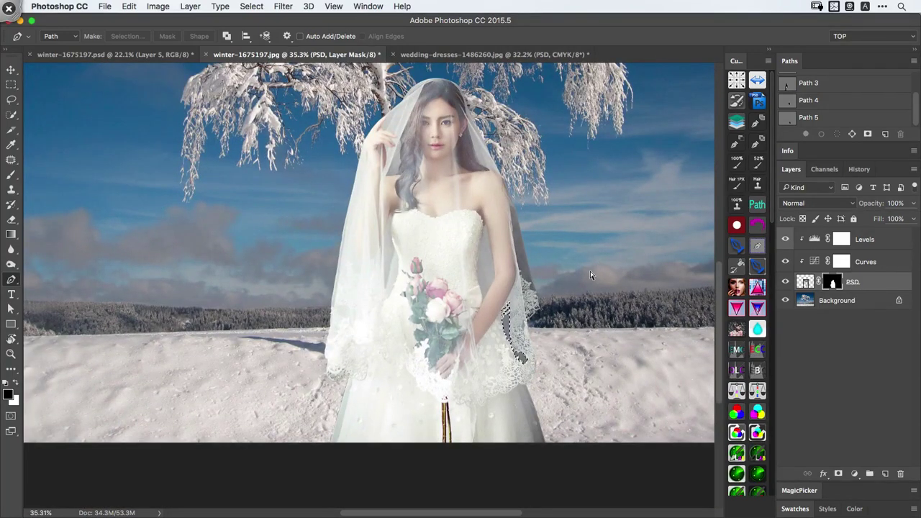
{"action": "key", "text": "super+d"}
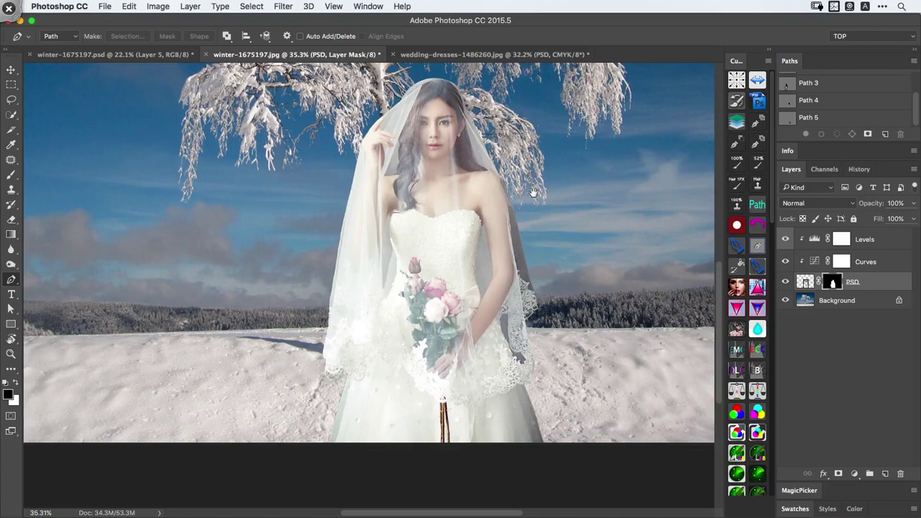
{"action": "scroll", "coordinate": [558, 193], "scroll_direction": "down", "scroll_amount": 1}
{"action": "double_click", "coordinate": [832, 285]}
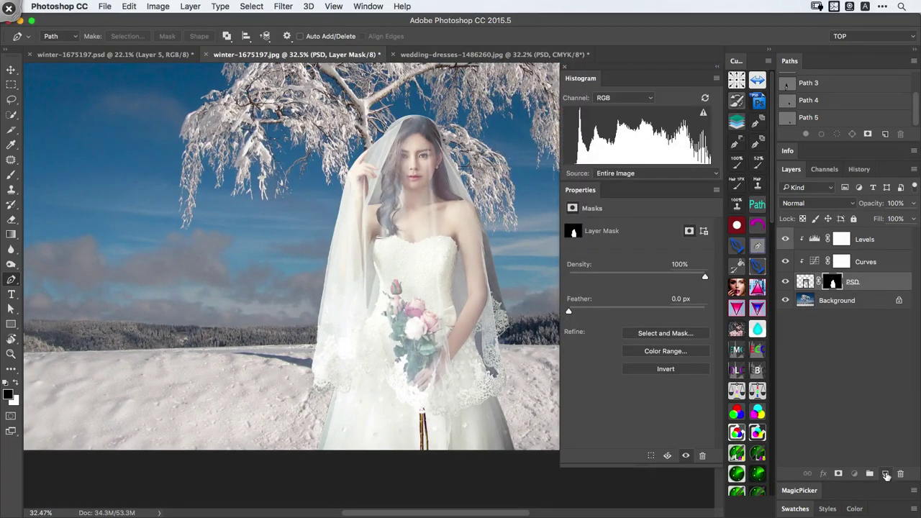
Add a new clipped layer above the PSD layer and set its blend mode to Lighten
{"action": "left_click", "coordinate": [886, 475]}
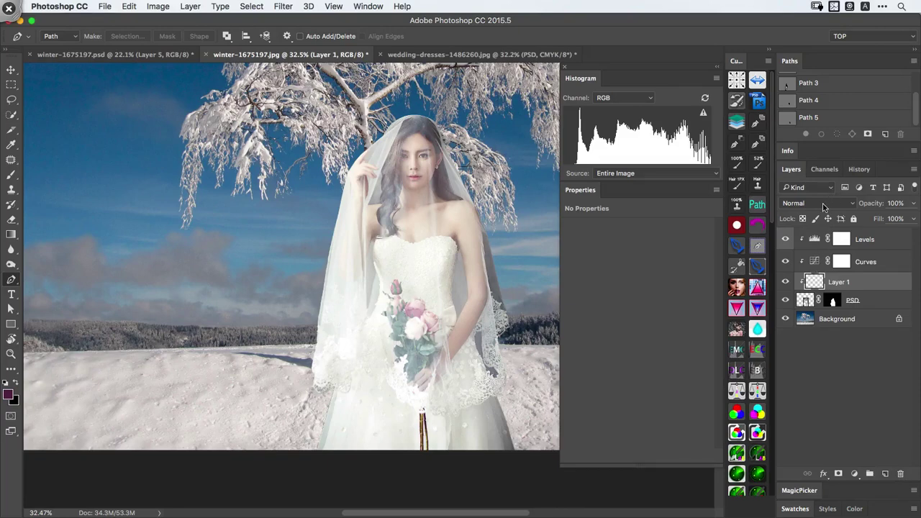
{"action": "left_click", "coordinate": [824, 203]}
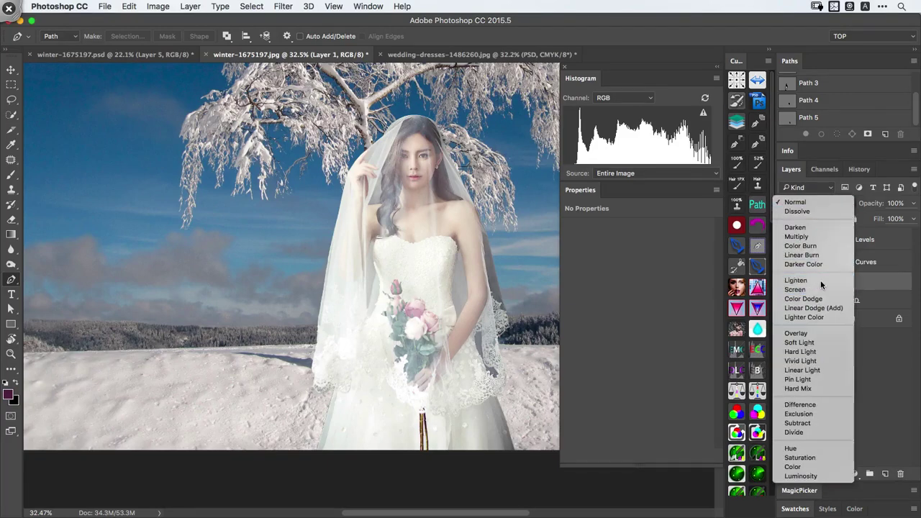
{"action": "left_click", "coordinate": [796, 280]}
{"action": "scroll", "coordinate": [787, 363], "scroll_direction": "down", "scroll_amount": 3}
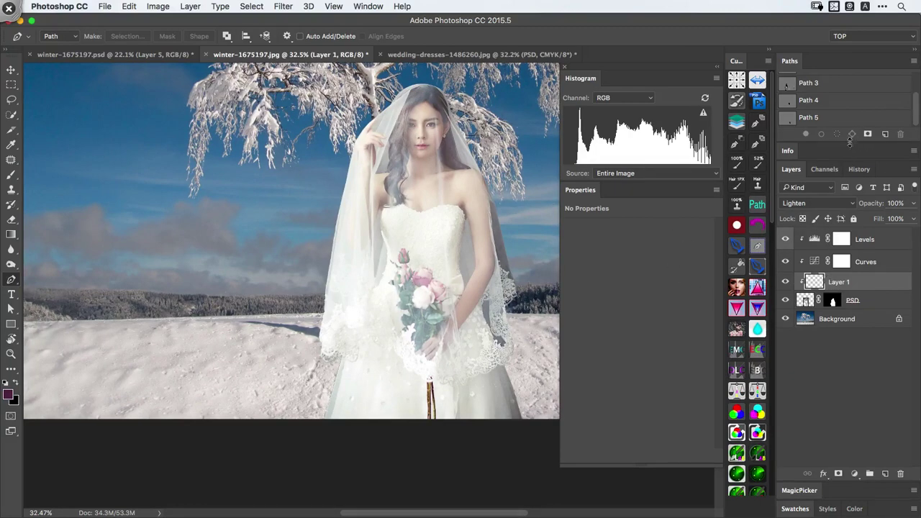
Load Path 1 as a selection over the veil beside the bride's hair and shoulder
{"action": "left_click_drag", "start_coordinate": [917, 115], "coordinate": [915, 57]}
{"action": "left_click", "coordinate": [791, 84], "text": "super"}
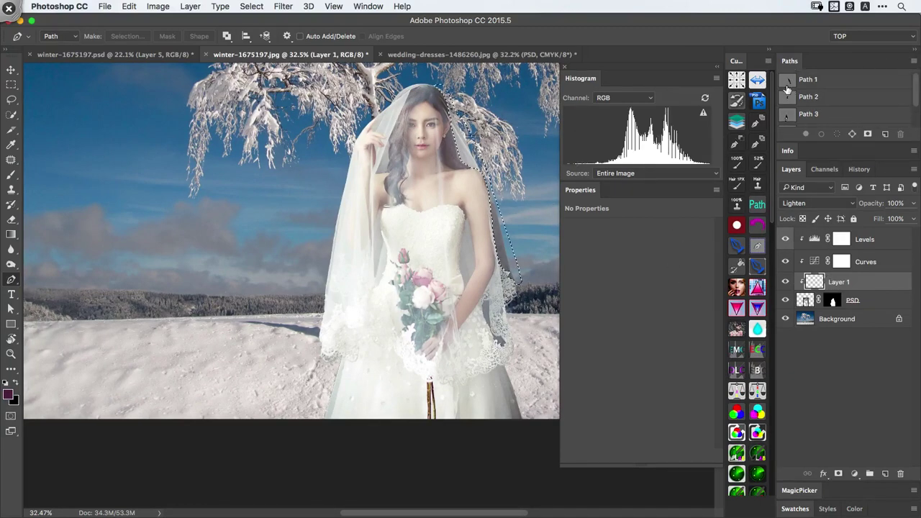
{"action": "left_click_drag", "start_coordinate": [457, 146], "coordinate": [292, 255]}
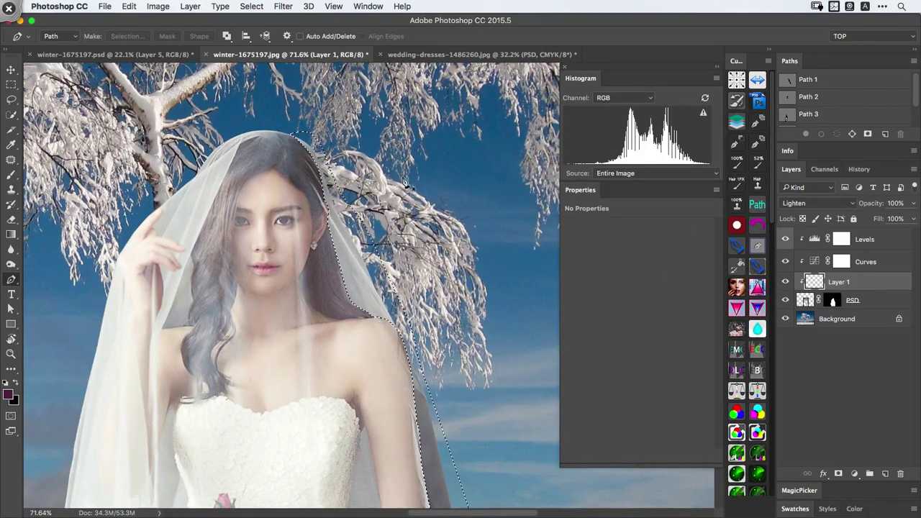
Set up the Brush with the 52% opacity preset and sample white from the dress bodice
{"action": "key", "text": "b"}
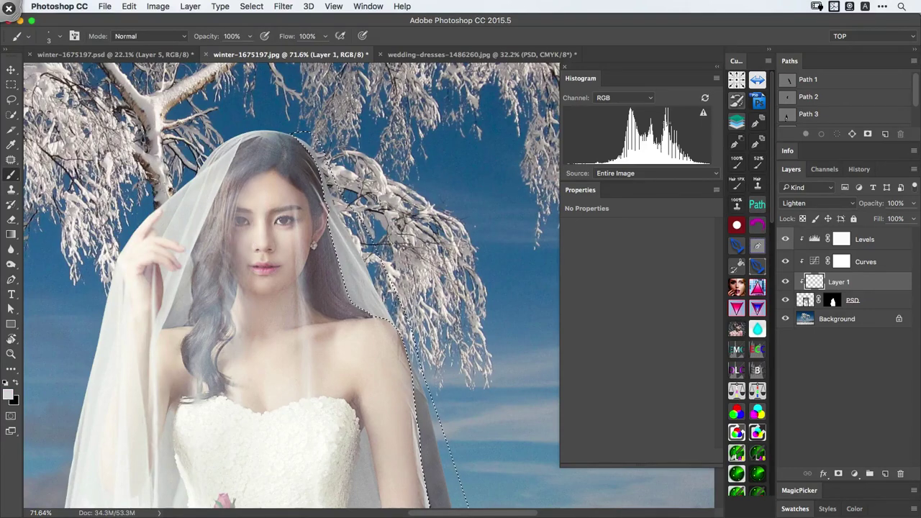
{"action": "left_click", "coordinate": [758, 163]}
{"action": "left_click_drag", "start_coordinate": [267, 234], "coordinate": [289, 238]}
{"action": "left_click_drag", "start_coordinate": [284, 279], "coordinate": [246, 244]}
{"action": "left_click", "coordinate": [288, 388], "text": "alt"}
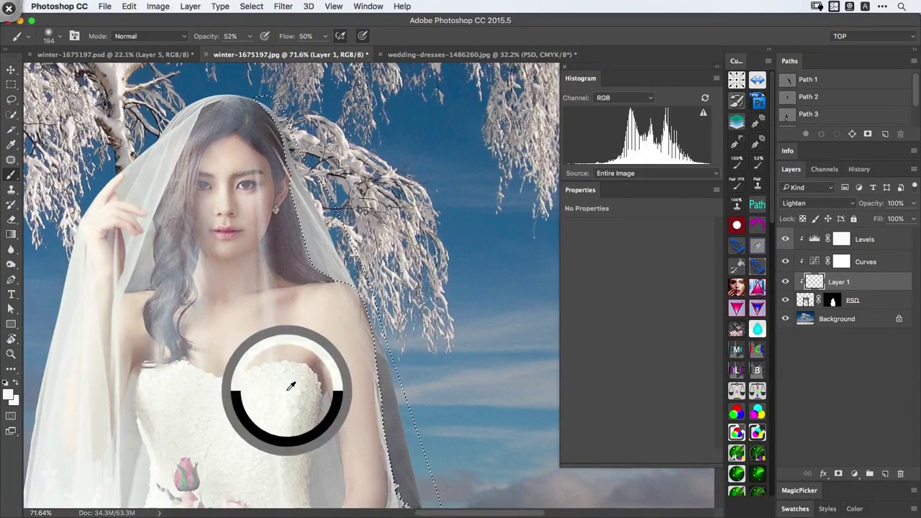
Paint white over the selected veil edge beside the hair with a 117-pixel brush on Layer 1
{"action": "left_click_drag", "start_coordinate": [297, 178], "coordinate": [340, 180]}
{"action": "left_click_drag", "start_coordinate": [287, 111], "coordinate": [328, 231]}
{"action": "left_click_drag", "start_coordinate": [267, 183], "coordinate": [247, 173]}
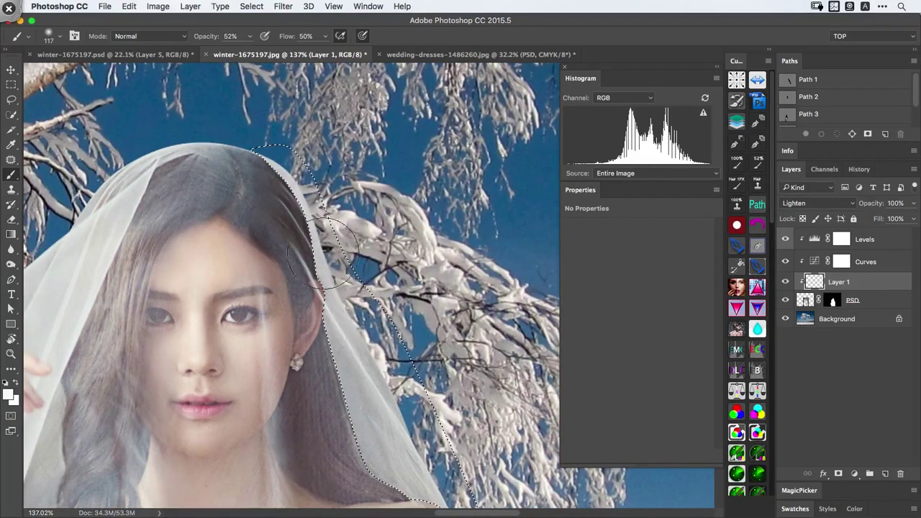
{"action": "mouse_move", "coordinate": [323, 253]}
{"action": "left_mouse_down"}
{"action": "mouse_move", "coordinate": [368, 364]}
{"action": "mouse_move", "coordinate": [319, 244]}
{"action": "mouse_move", "coordinate": [357, 335]}
{"action": "mouse_move", "coordinate": [323, 266]}
{"action": "left_mouse_up"}
{"action": "mouse_move", "coordinate": [401, 401]}
{"action": "left_mouse_down"}
{"action": "mouse_move", "coordinate": [343, 316]}
{"action": "mouse_move", "coordinate": [392, 456]}
{"action": "left_mouse_up"}
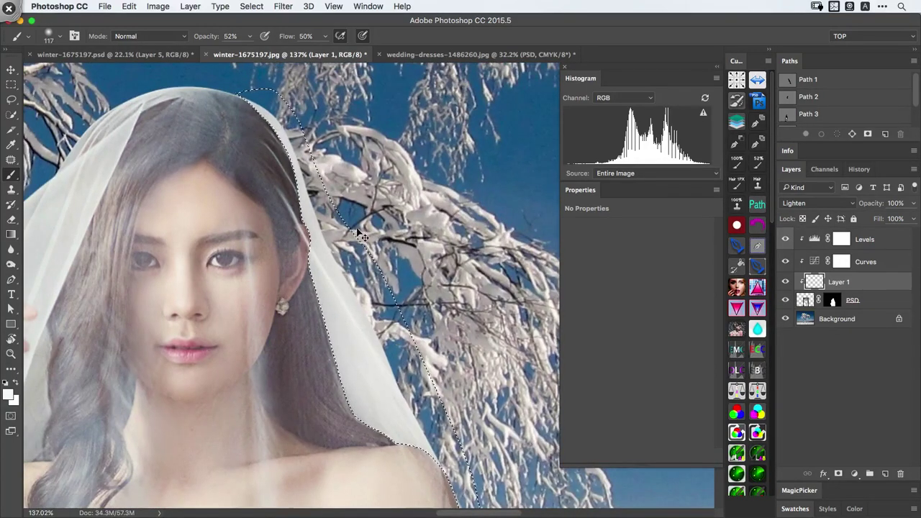
Clear the selection and compare the veil with Layer 1 hidden and shown
{"action": "key", "text": "ctrl+d"}
{"action": "key", "text": "super+comma"}
{"action": "key", "text": "super+comma"}
{"action": "key", "text": "super+comma"}
{"action": "key", "text": "super+comma"}
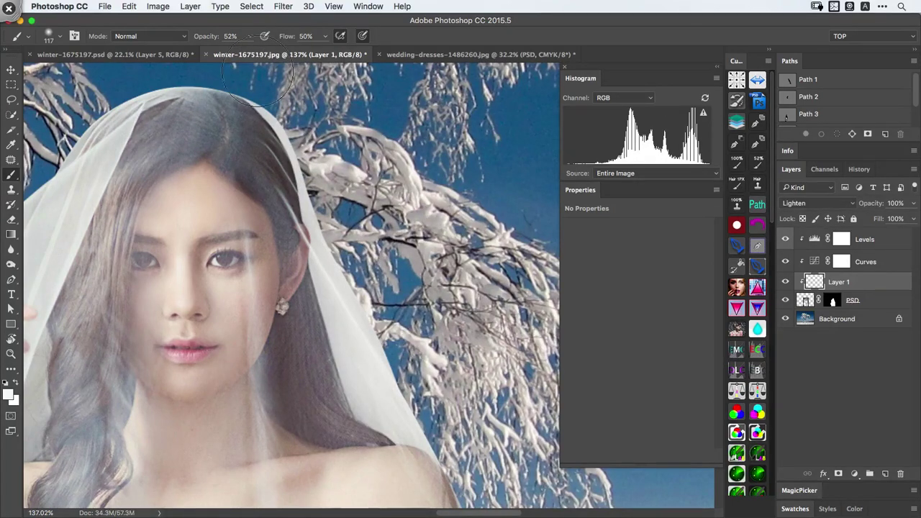
{"action": "mouse_move", "coordinate": [210, 176]}
{"action": "left_mouse_down"}
{"action": "mouse_move", "coordinate": [240, 168]}
{"action": "mouse_move", "coordinate": [328, 266]}
{"action": "mouse_move", "coordinate": [321, 259]}
{"action": "left_mouse_up"}
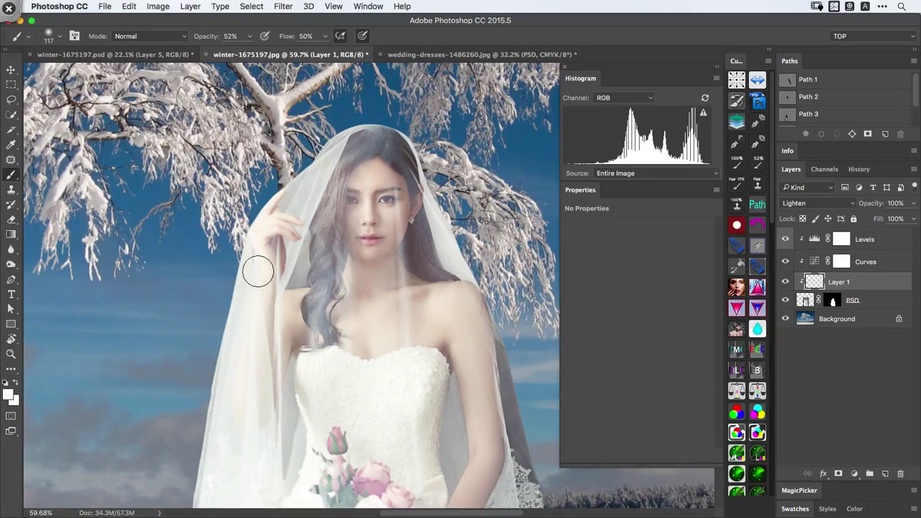
Review the saved paths from Path 1 to Path 5 to check which veil areas they cover
{"action": "left_click", "coordinate": [790, 99]}
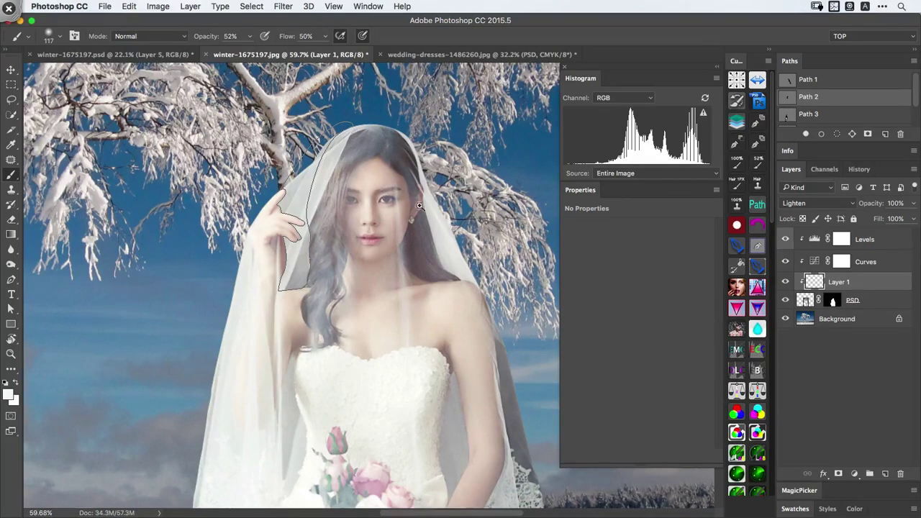
{"action": "scroll", "coordinate": [420, 206], "scroll_direction": "down", "scroll_amount": 5}
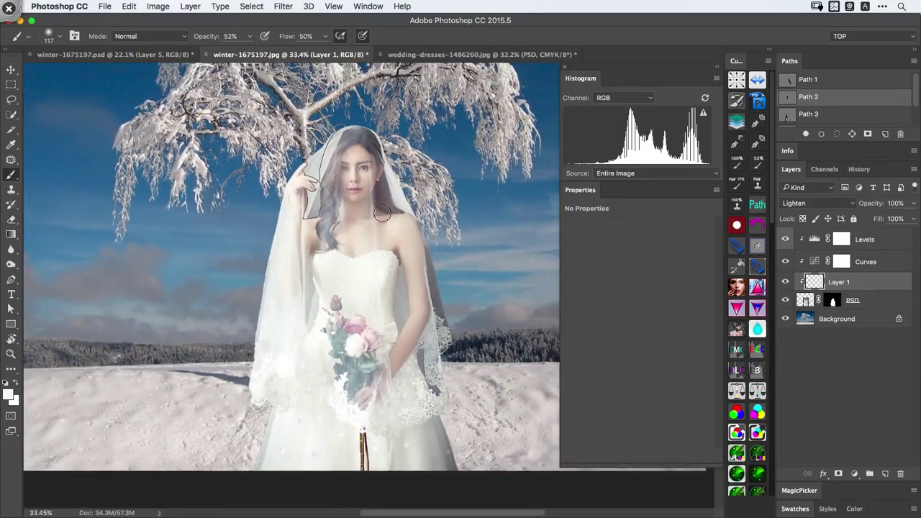
{"action": "left_click", "coordinate": [789, 84]}
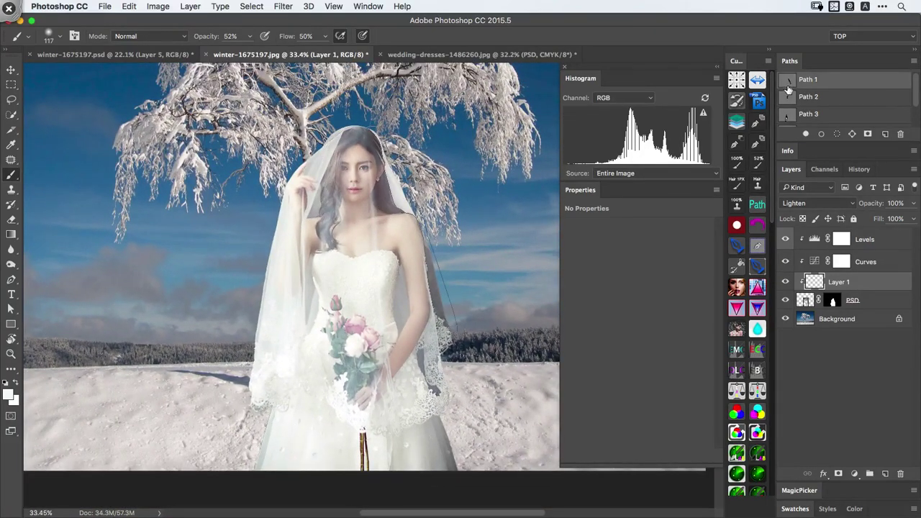
{"action": "left_click", "coordinate": [788, 101]}
{"action": "left_click", "coordinate": [788, 118]}
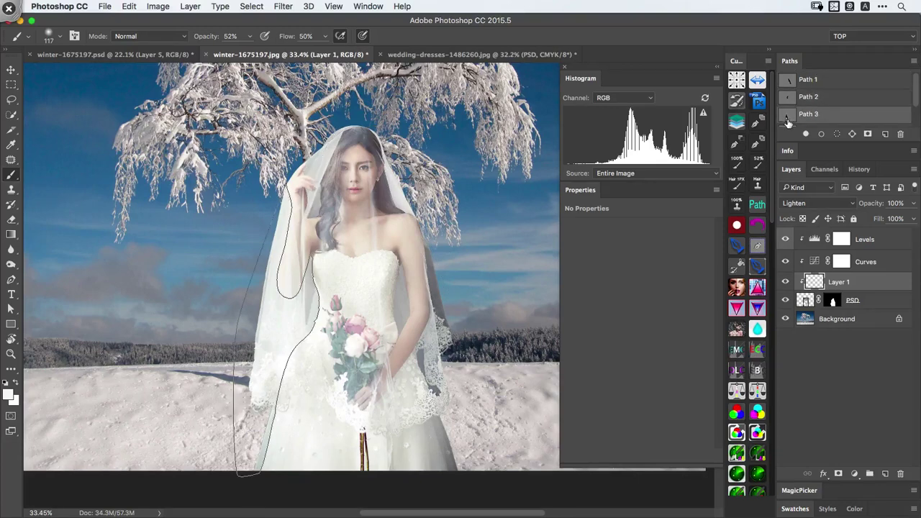
{"action": "scroll", "coordinate": [916, 107], "scroll_direction": "down", "scroll_amount": 2}
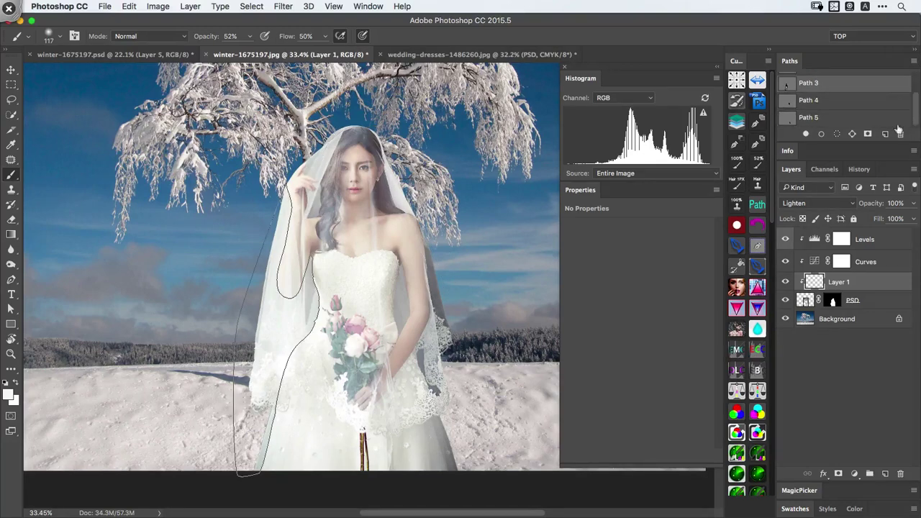
{"action": "left_click", "coordinate": [786, 105]}
{"action": "left_click", "coordinate": [789, 119]}
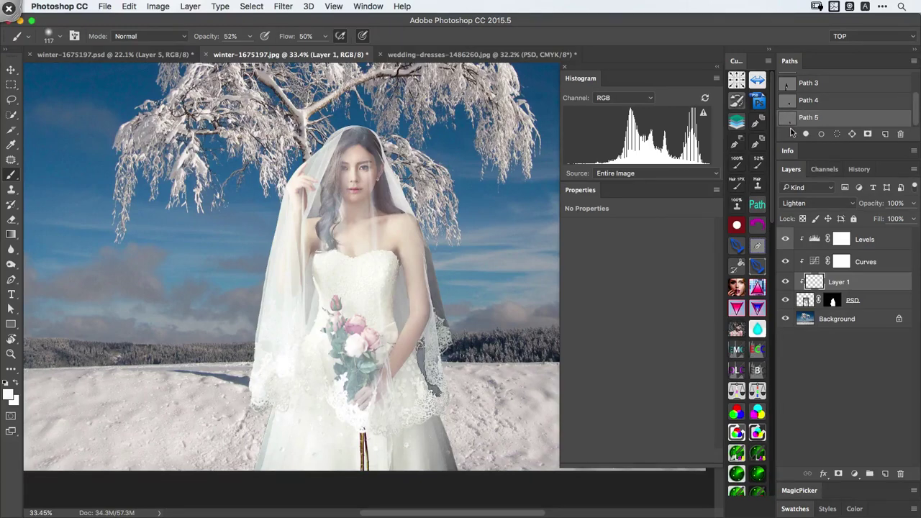
Create a new path and trace the inner edge of the dark skirt strip from the image's lower border up to the lace hem
{"action": "left_click", "coordinate": [885, 136]}
{"action": "scroll", "coordinate": [918, 110], "scroll_direction": "down", "scroll_amount": 1}
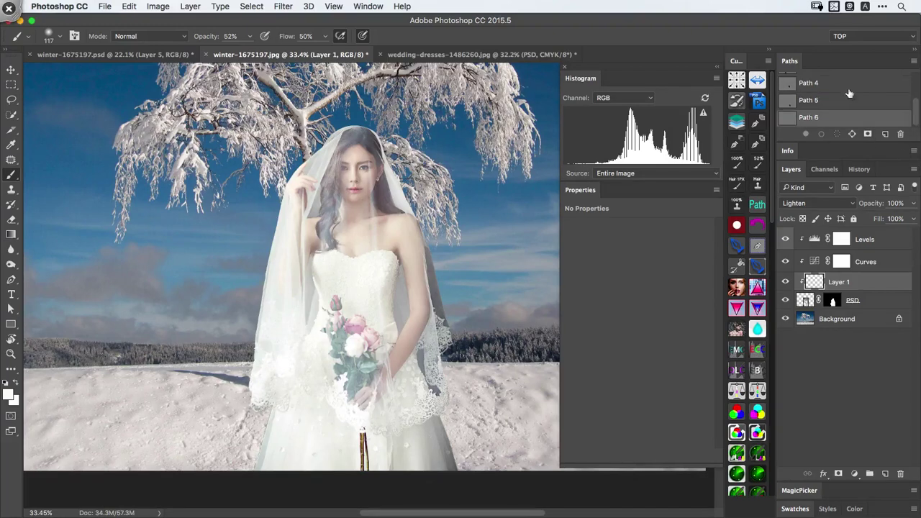
{"action": "scroll", "coordinate": [458, 325], "scroll_direction": "down", "scroll_amount": 5}
{"action": "key", "text": "p"}
{"action": "left_click_drag", "start_coordinate": [401, 313], "coordinate": [489, 329]}
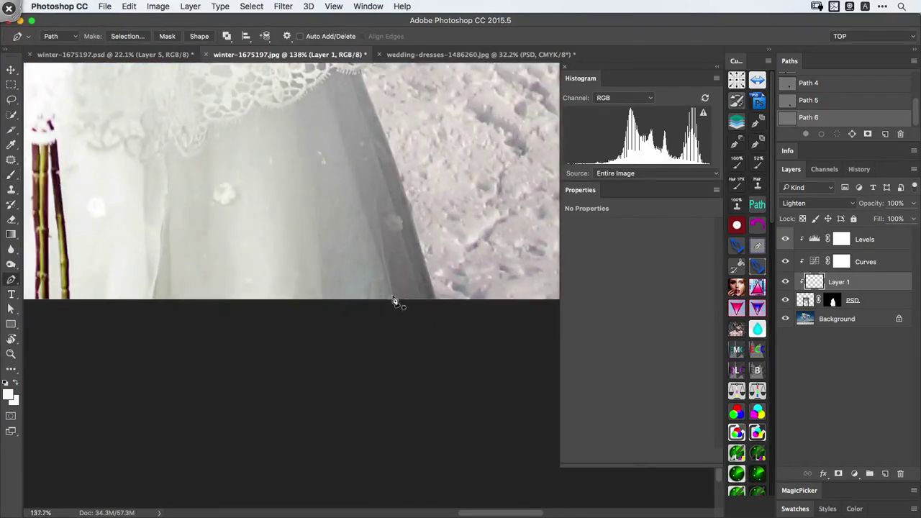
{"action": "left_click", "coordinate": [393, 300]}
{"action": "left_click_drag", "start_coordinate": [366, 222], "coordinate": [412, 369]}
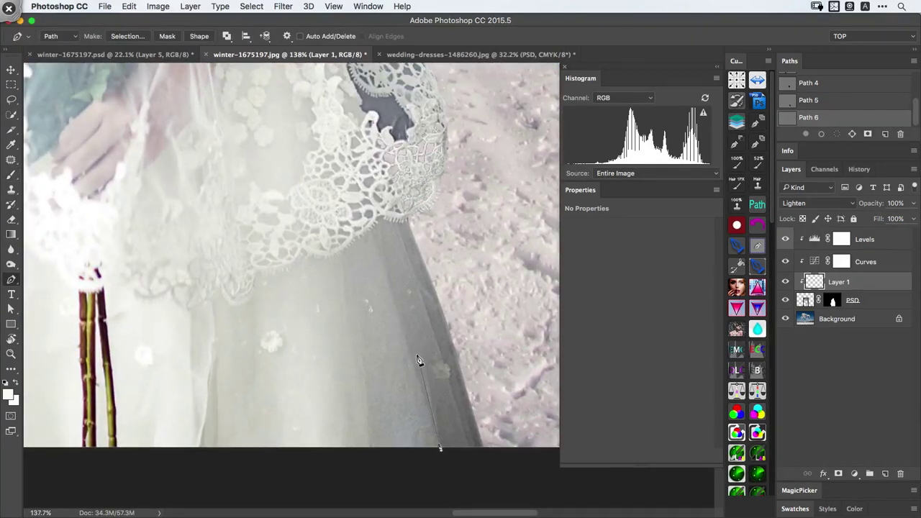
{"action": "left_click", "coordinate": [378, 225]}
Trace the lace's toothed edge and continue down the skirt's outer side to close the Path 6 outline
{"action": "left_click_drag", "start_coordinate": [366, 219], "coordinate": [442, 222]}
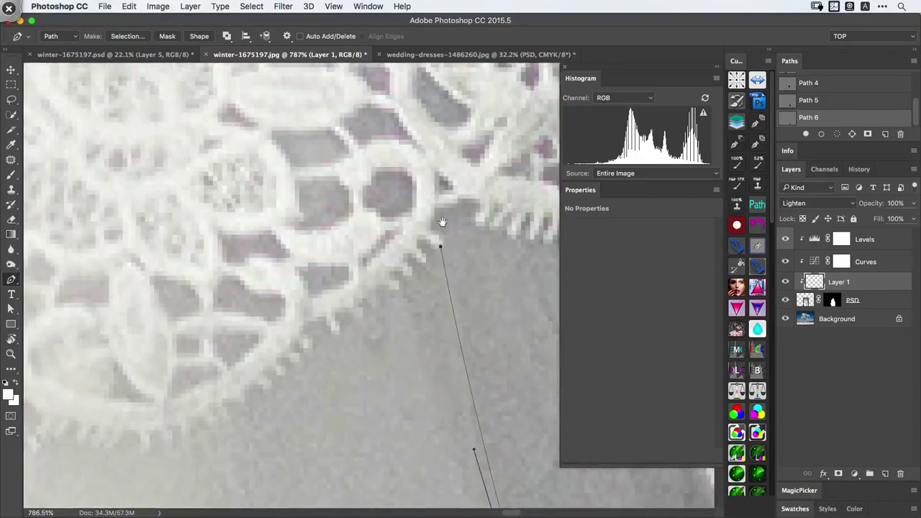
{"action": "left_click_drag", "start_coordinate": [501, 221], "coordinate": [500, 220]}
{"action": "left_click", "coordinate": [514, 208]}
{"action": "left_click_drag", "start_coordinate": [515, 210], "coordinate": [319, 230]}
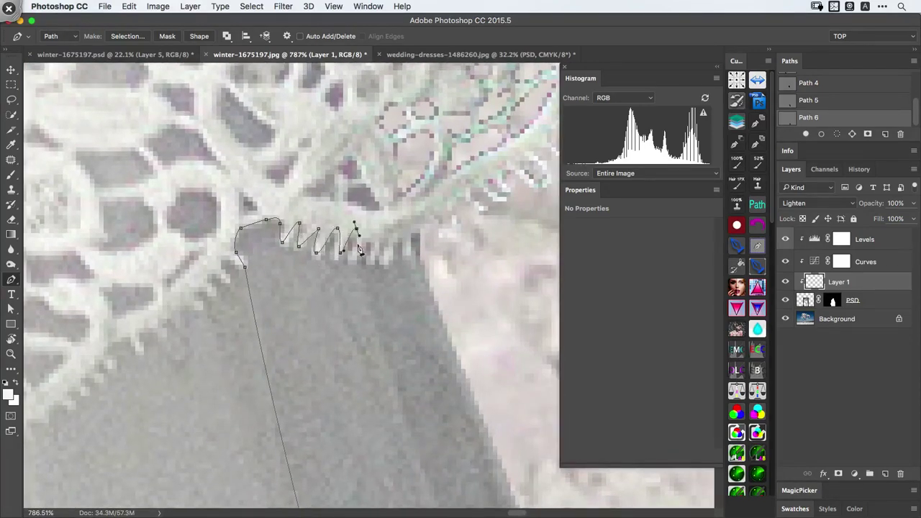
{"action": "left_click", "coordinate": [422, 240]}
{"action": "left_click_drag", "start_coordinate": [428, 257], "coordinate": [393, 315]}
{"action": "left_click_drag", "start_coordinate": [464, 333], "coordinate": [305, 165]}
{"action": "left_click_drag", "start_coordinate": [400, 279], "coordinate": [442, 404]}
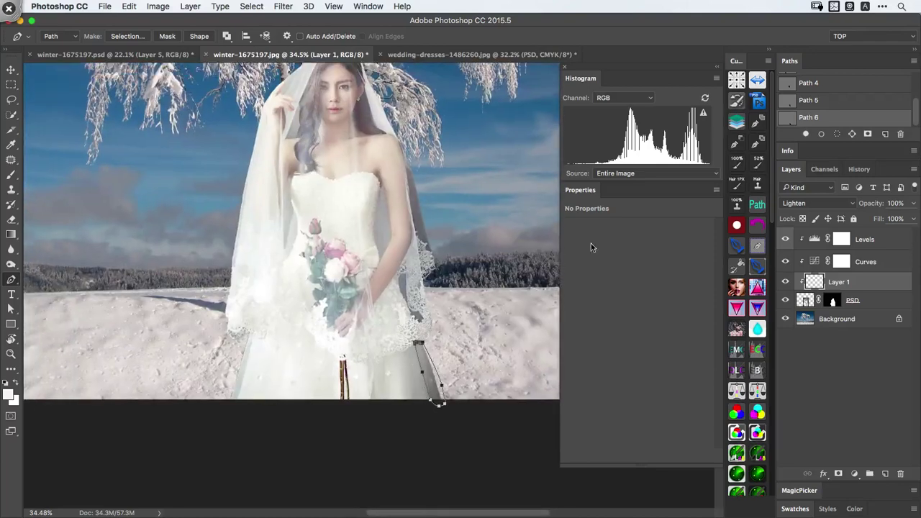
Load Path 2 as a selection and paint white over the veil between the raised hand and the hair on Layer 1
{"action": "scroll", "coordinate": [915, 118], "scroll_direction": "up", "scroll_amount": 3}
{"action": "left_click_drag", "start_coordinate": [350, 202], "coordinate": [380, 267]}
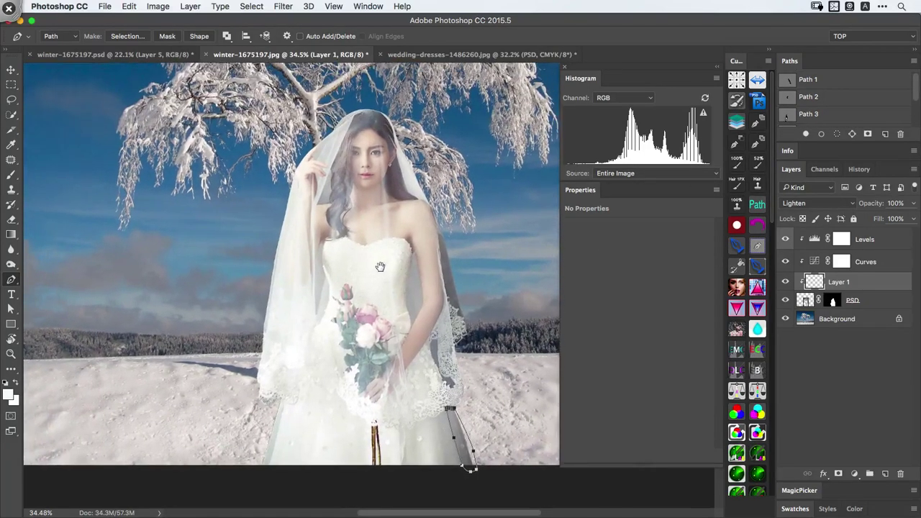
{"action": "left_click", "coordinate": [787, 98], "text": "super"}
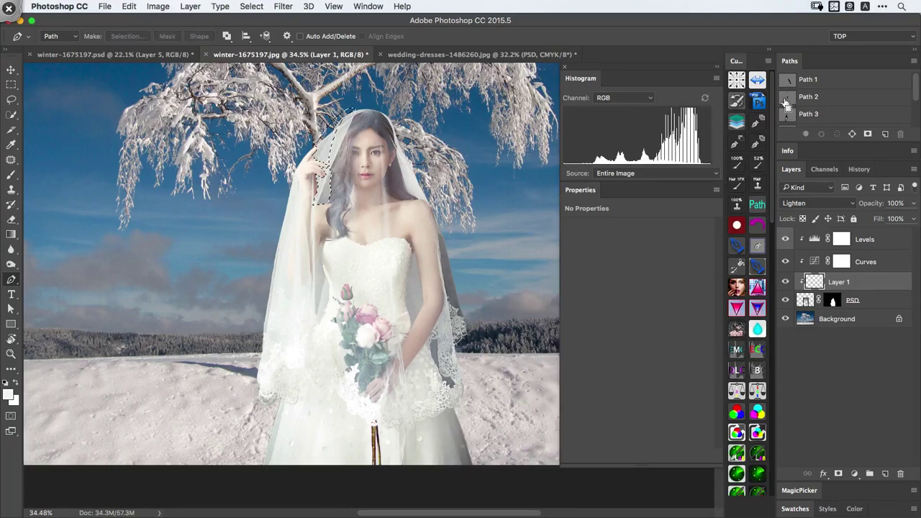
{"action": "left_click", "coordinate": [814, 99]}
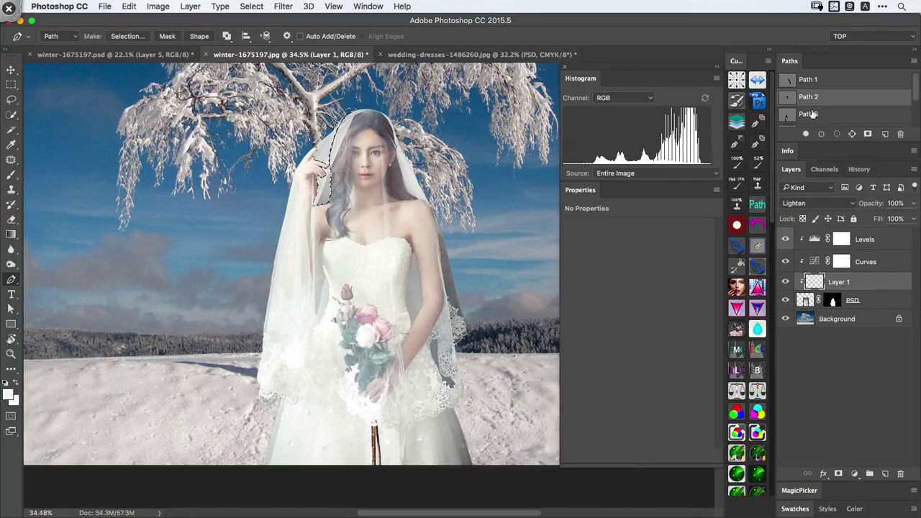
{"action": "key", "text": "b"}
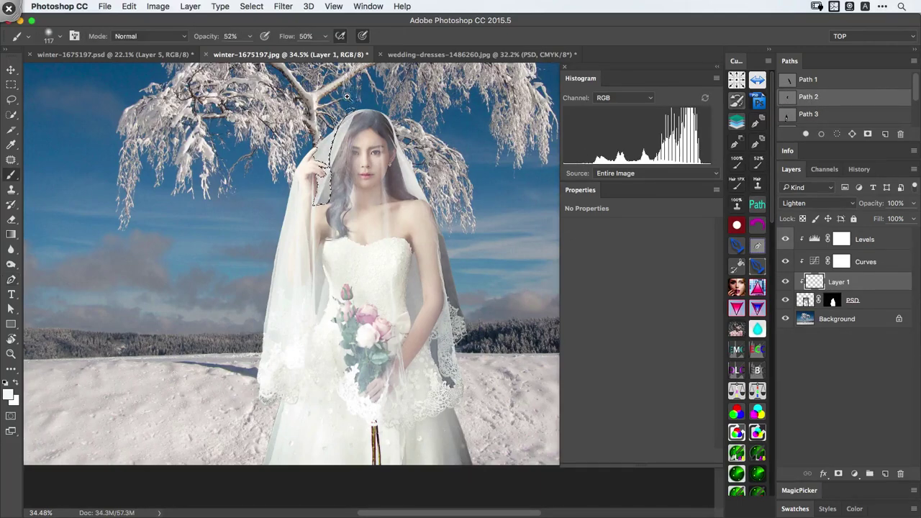
{"action": "scroll", "coordinate": [332, 116], "scroll_direction": "up", "scroll_amount": 5}
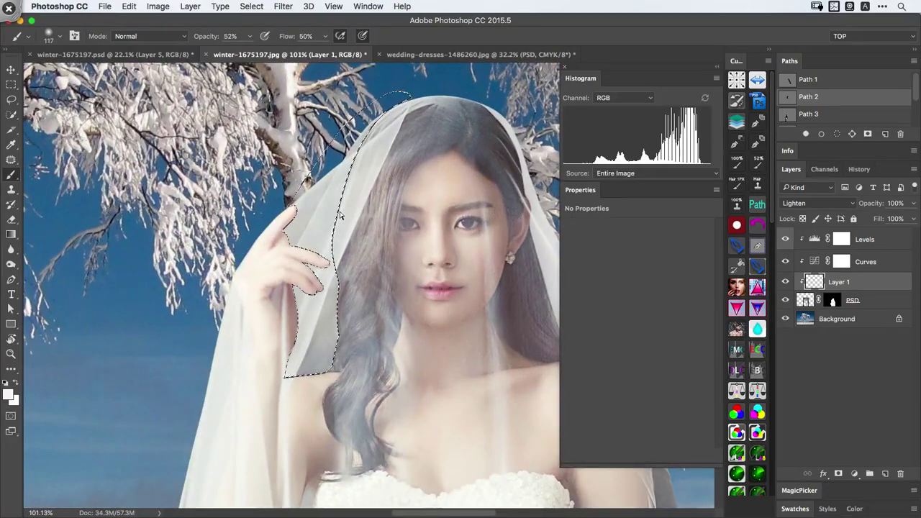
{"action": "key", "text": "super+b"}
{"action": "left_click", "coordinate": [547, 189]}
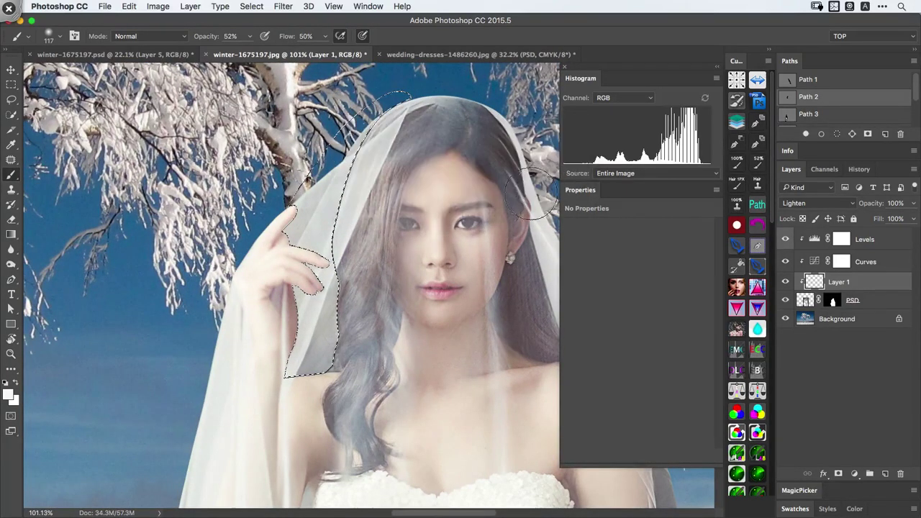
{"action": "mouse_move", "coordinate": [370, 196]}
{"action": "left_mouse_down"}
{"action": "mouse_move", "coordinate": [340, 175]}
{"action": "mouse_move", "coordinate": [356, 138]}
{"action": "mouse_move", "coordinate": [322, 180]}
{"action": "left_mouse_up"}
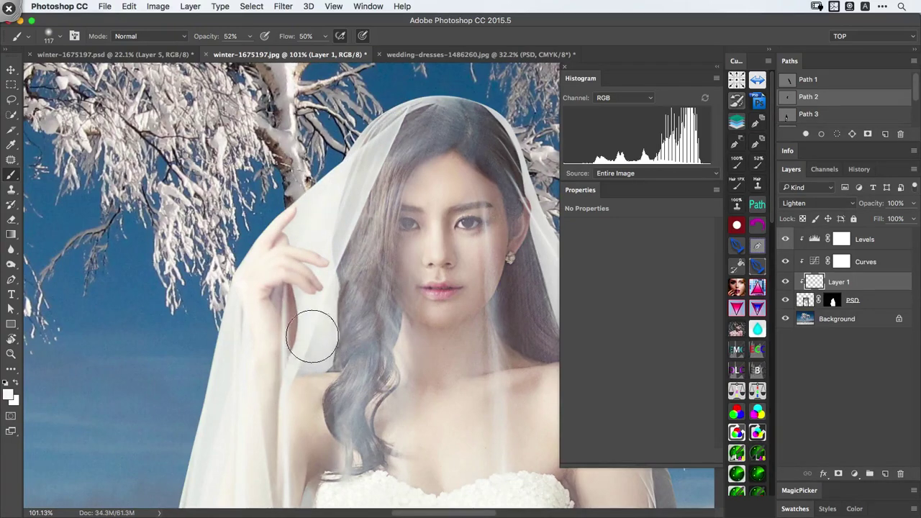
{"action": "scroll", "coordinate": [326, 329], "scroll_direction": "down", "scroll_amount": 5}
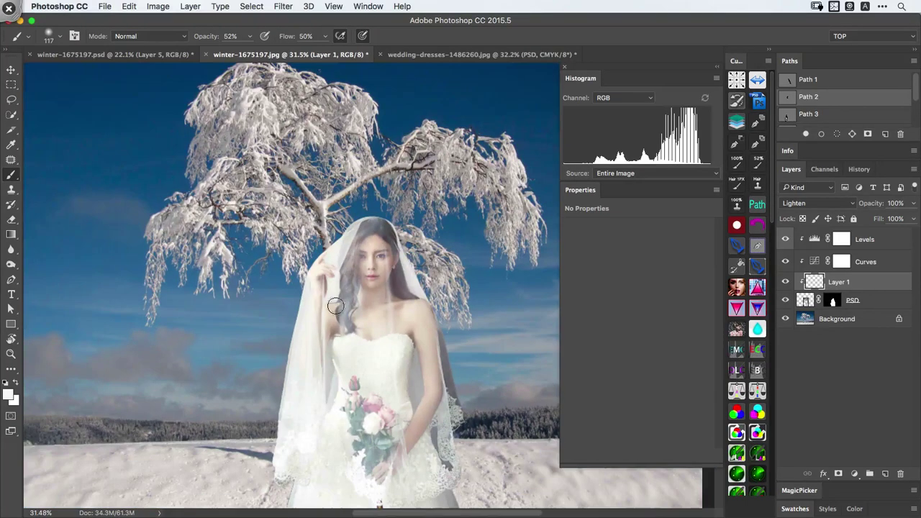
{"action": "left_click_drag", "start_coordinate": [458, 369], "coordinate": [383, 267]}
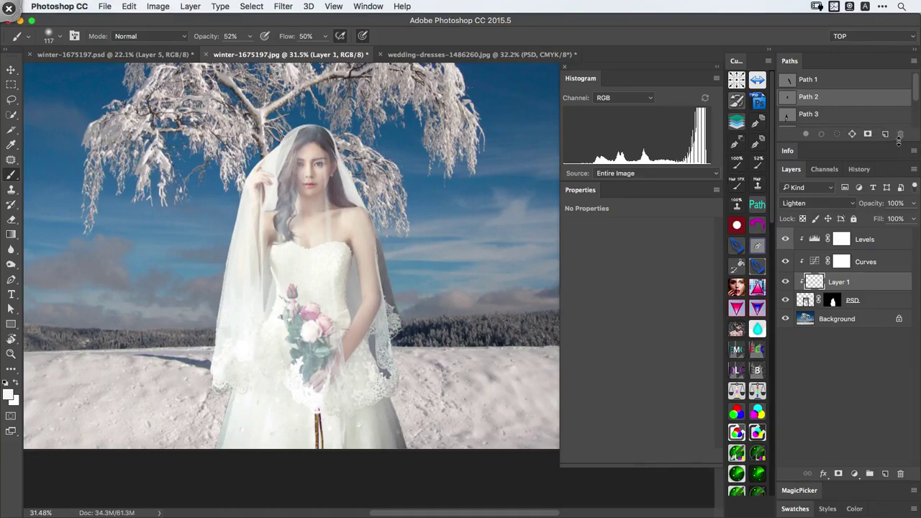
Expand the list to show all six paths, load Path 3 as a selection and paint white over the grey veil beside the bodice
{"action": "left_click_drag", "start_coordinate": [897, 142], "coordinate": [897, 204]}
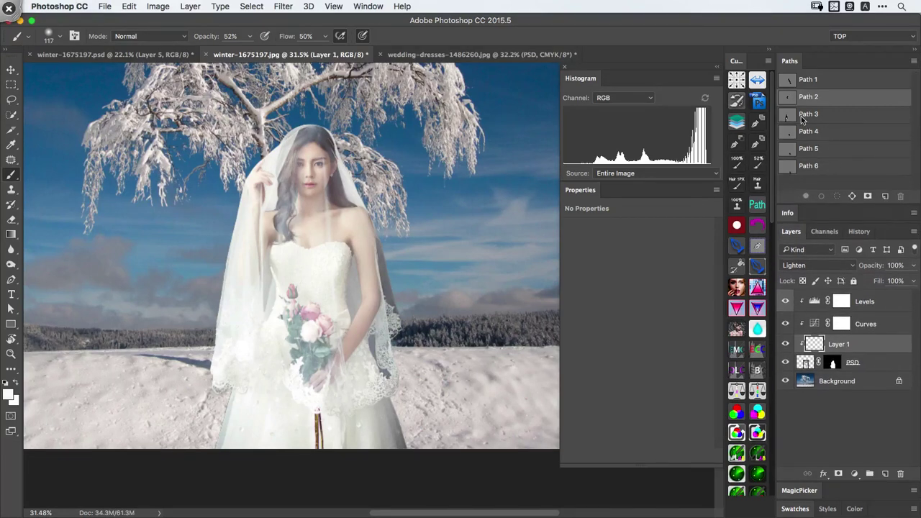
{"action": "left_click", "coordinate": [786, 131], "text": "super"}
{"action": "scroll", "coordinate": [363, 223], "scroll_direction": "up", "scroll_amount": 4}
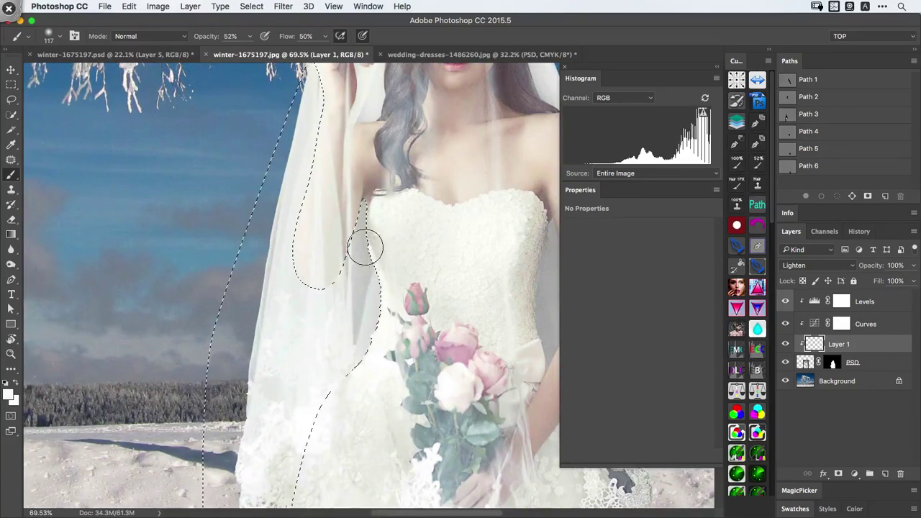
{"action": "scroll", "coordinate": [363, 221], "scroll_direction": "up", "scroll_amount": 2}
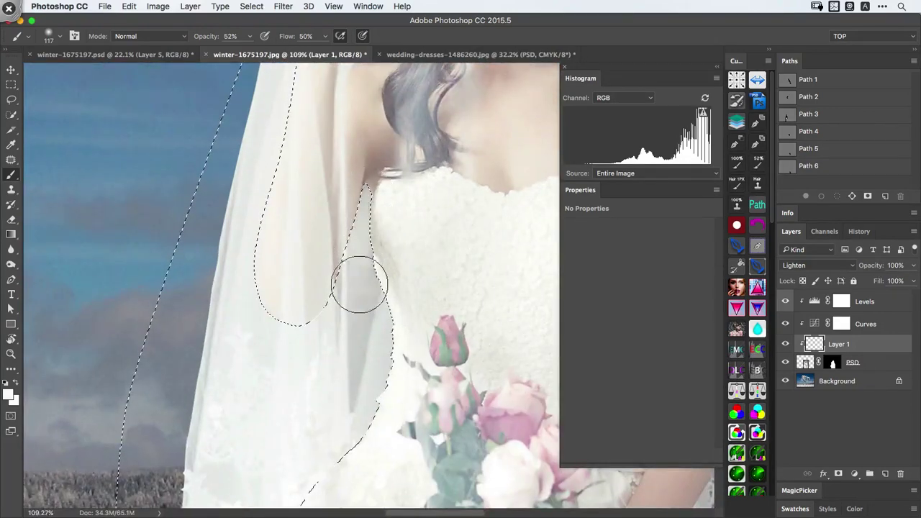
{"action": "mouse_move", "coordinate": [364, 309]}
{"action": "left_mouse_down"}
{"action": "mouse_move", "coordinate": [356, 388]}
{"action": "mouse_move", "coordinate": [353, 333]}
{"action": "mouse_move", "coordinate": [354, 396]}
{"action": "left_mouse_up"}
Paint white along the outer veil and its lace hem within the Path 3 selection, and clear the selection
{"action": "scroll", "coordinate": [360, 209], "scroll_direction": "up", "scroll_amount": 5}
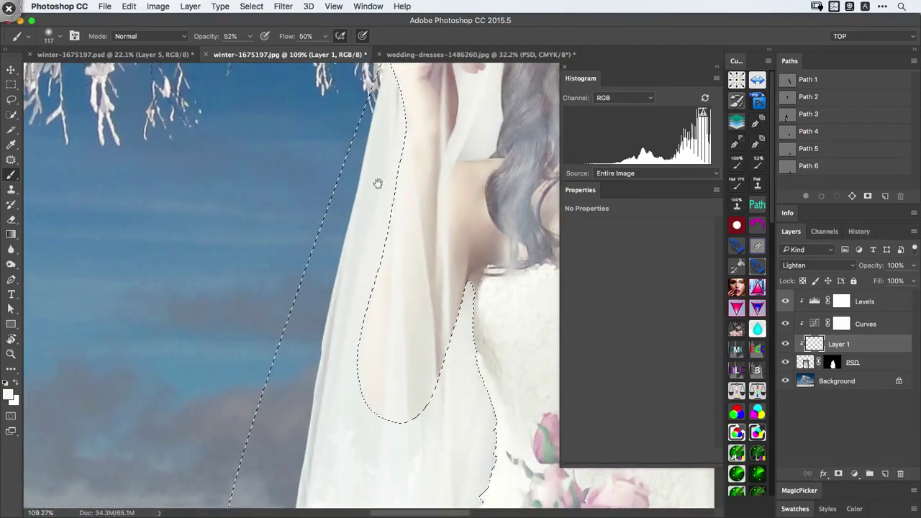
{"action": "scroll", "coordinate": [365, 199], "scroll_direction": "down", "scroll_amount": 5}
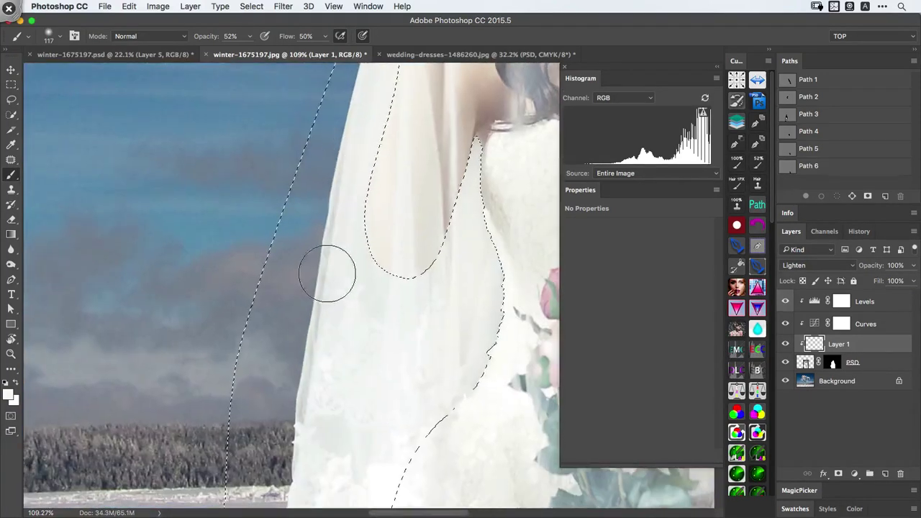
{"action": "scroll", "coordinate": [329, 199], "scroll_direction": "down", "scroll_amount": 6}
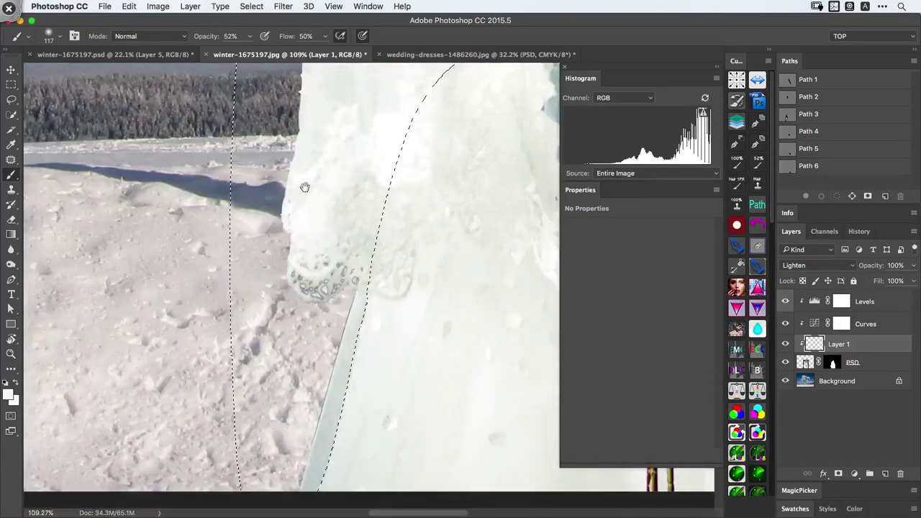
{"action": "mouse_move", "coordinate": [329, 282]}
{"action": "left_mouse_down"}
{"action": "mouse_move", "coordinate": [293, 276]}
{"action": "mouse_move", "coordinate": [285, 193]}
{"action": "mouse_move", "coordinate": [309, 265]}
{"action": "left_mouse_up"}
{"action": "scroll", "coordinate": [358, 251], "scroll_direction": "up", "scroll_amount": 3}
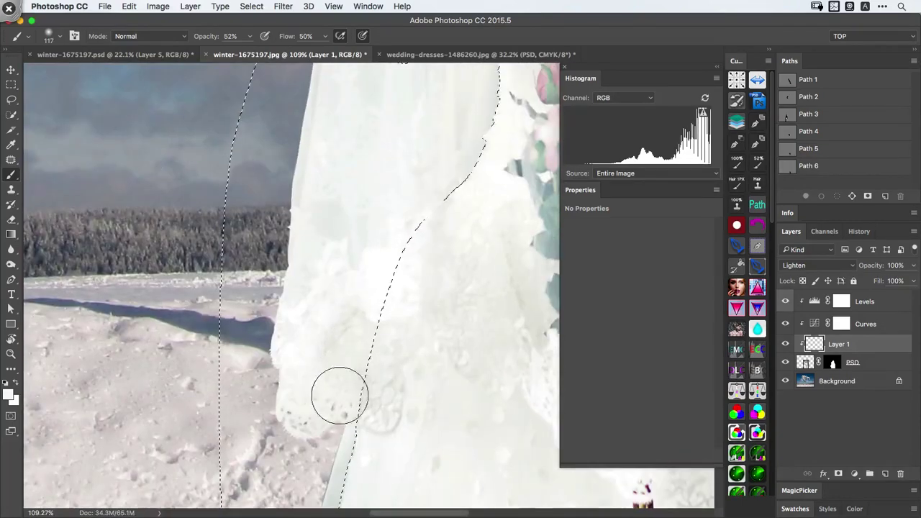
{"action": "scroll", "coordinate": [313, 218], "scroll_direction": "down", "scroll_amount": 6}
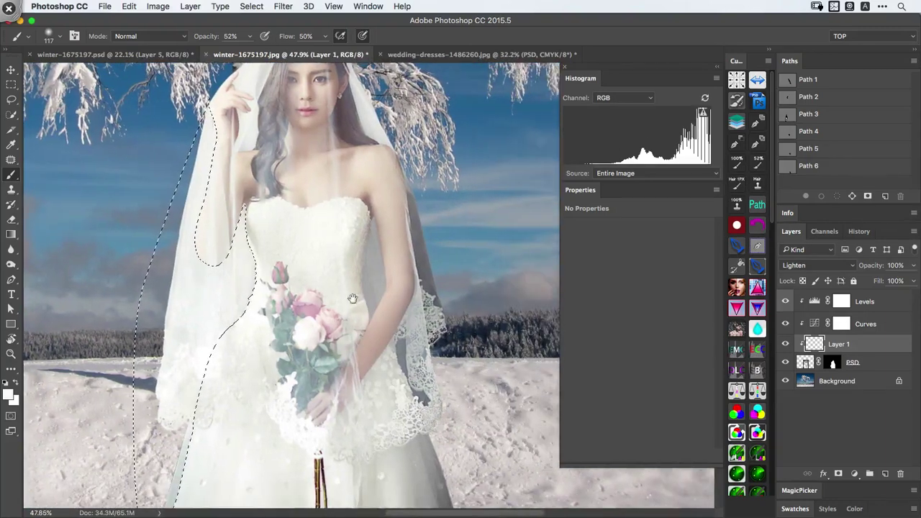
{"action": "left_click_drag", "start_coordinate": [352, 297], "coordinate": [323, 301]}
{"action": "key", "text": "super+d"}
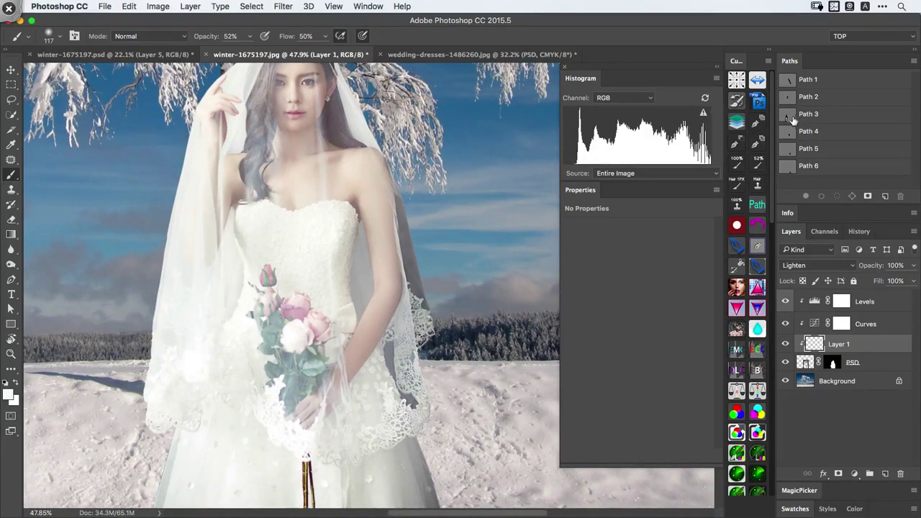
Load Path 4 as a selection and paint white over the grey gap between the bodice and the lowered arm
{"action": "left_click", "coordinate": [788, 138], "text": "super"}
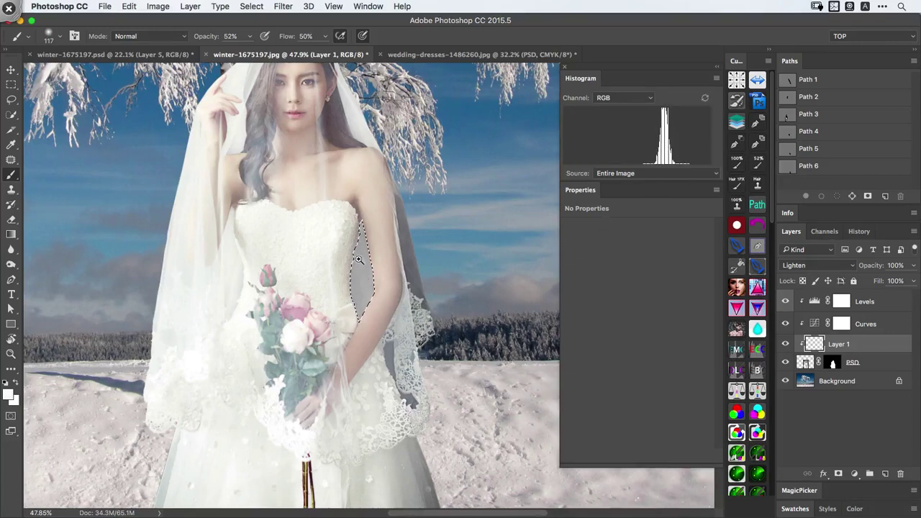
{"action": "left_click_drag", "start_coordinate": [357, 259], "coordinate": [401, 288]}
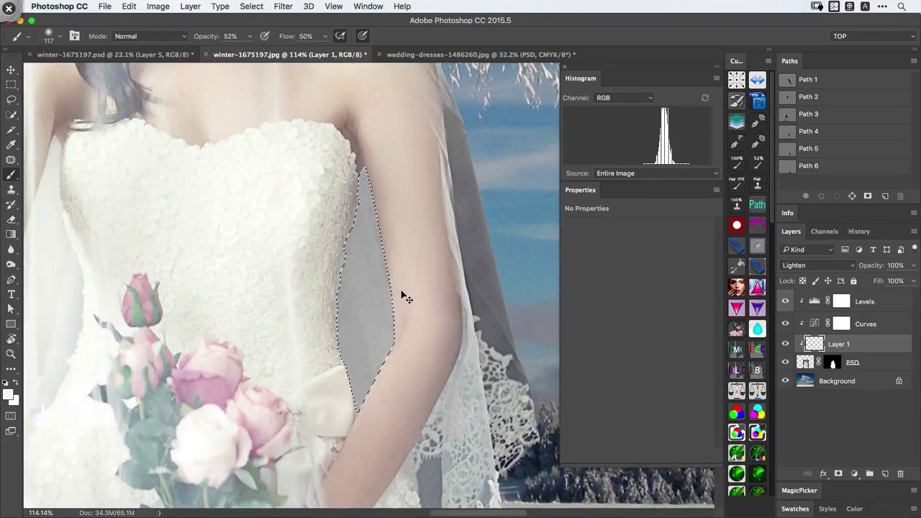
{"action": "mouse_move", "coordinate": [368, 170]}
{"action": "left_mouse_down"}
{"action": "mouse_move", "coordinate": [356, 327]}
{"action": "mouse_move", "coordinate": [361, 405]}
{"action": "mouse_move", "coordinate": [379, 273]}
{"action": "mouse_move", "coordinate": [372, 187]}
{"action": "mouse_move", "coordinate": [385, 373]}
{"action": "mouse_move", "coordinate": [360, 275]}
{"action": "mouse_move", "coordinate": [358, 447]}
{"action": "left_mouse_up"}
{"action": "key", "text": "super+0"}
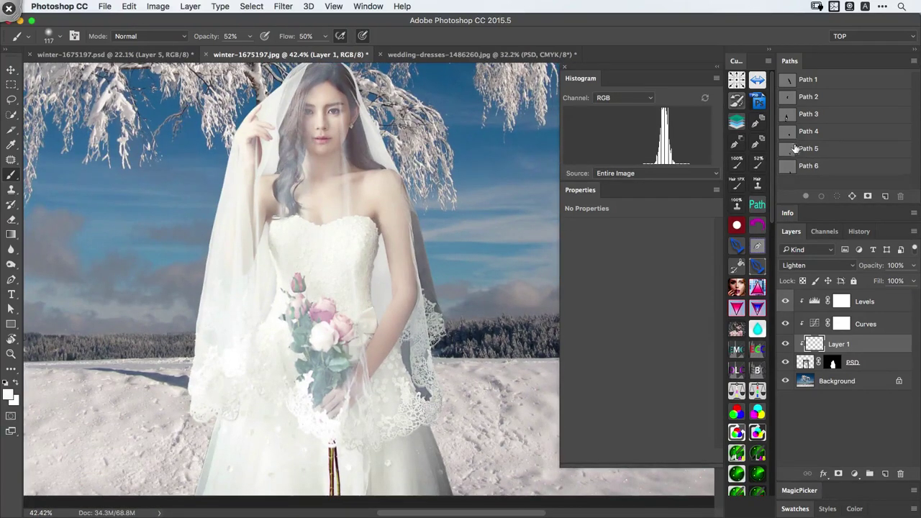
Load Path 5 as a selection, hide its outline and paint white over the dark gaps in the lace below the arm
{"action": "left_click", "coordinate": [791, 149], "text": "super"}
{"action": "left_click_drag", "start_coordinate": [383, 349], "coordinate": [403, 262]}
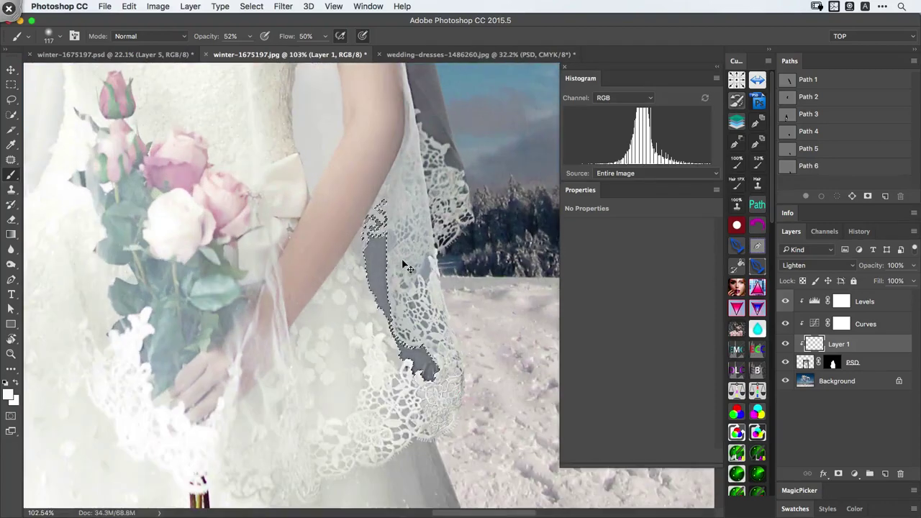
{"action": "key", "text": "super+h"}
{"action": "mouse_move", "coordinate": [380, 187]}
{"action": "left_mouse_down"}
{"action": "mouse_move", "coordinate": [384, 324]}
{"action": "mouse_move", "coordinate": [375, 222]}
{"action": "mouse_move", "coordinate": [375, 301]}
{"action": "mouse_move", "coordinate": [427, 364]}
{"action": "left_mouse_up"}
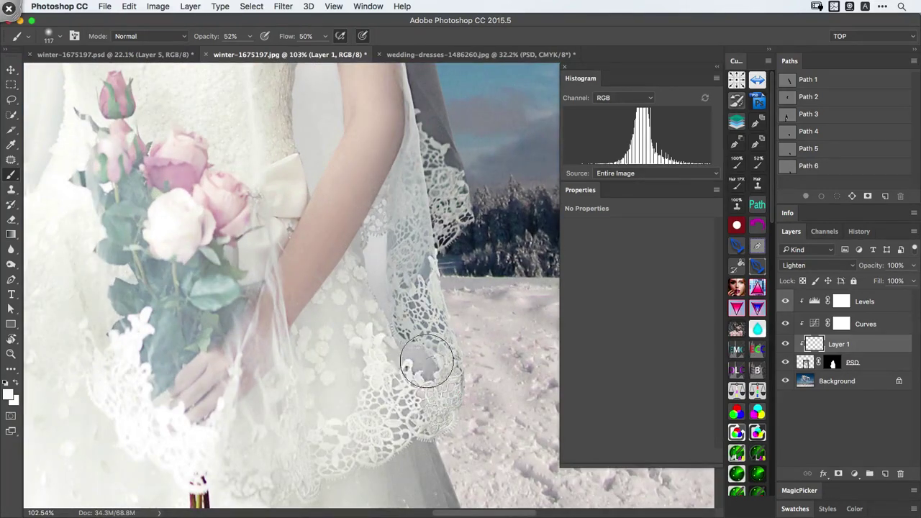
{"action": "left_click_drag", "start_coordinate": [381, 251], "coordinate": [345, 262]}
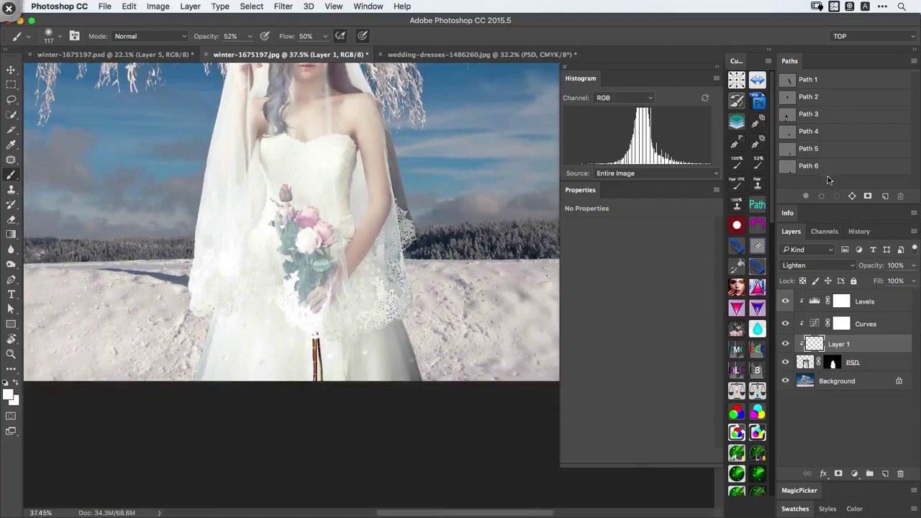
Load Path 6 as a selection and paint white over the dark skirt strip below the lace hem
{"action": "scroll", "coordinate": [414, 327], "scroll_direction": "up", "scroll_amount": 5}
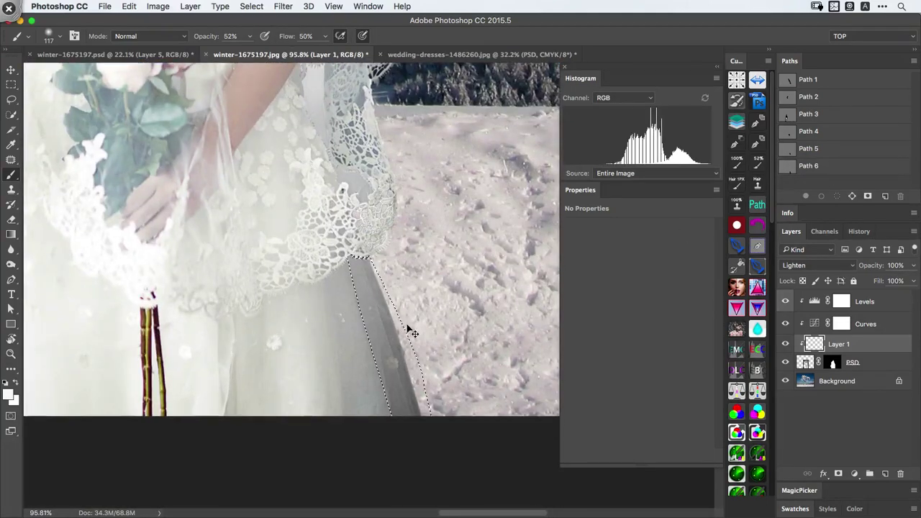
{"action": "scroll", "coordinate": [407, 315], "scroll_direction": "up", "scroll_amount": 2}
{"action": "mouse_move", "coordinate": [349, 242]}
{"action": "left_mouse_down"}
{"action": "mouse_move", "coordinate": [416, 472]}
{"action": "mouse_move", "coordinate": [382, 264]}
{"action": "mouse_move", "coordinate": [449, 469]}
{"action": "mouse_move", "coordinate": [358, 254]}
{"action": "mouse_move", "coordinate": [397, 341]}
{"action": "mouse_move", "coordinate": [410, 308]}
{"action": "left_mouse_up"}
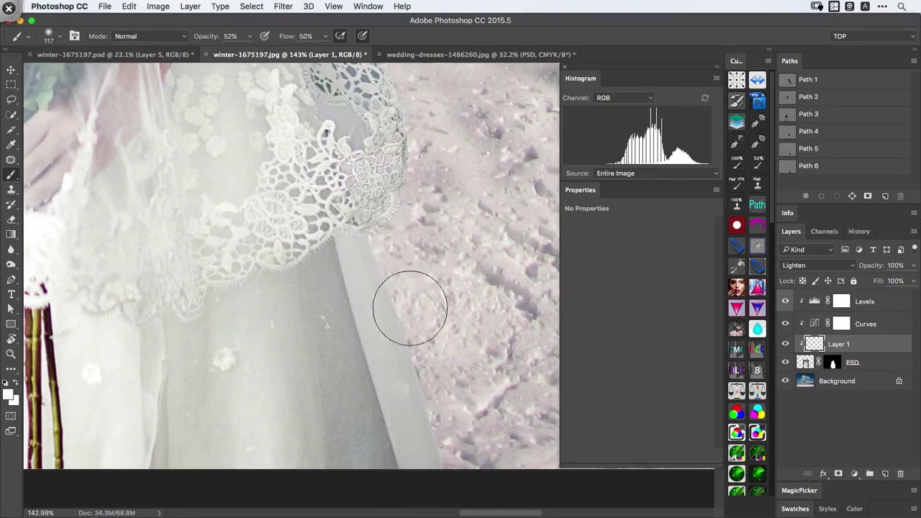
{"action": "left_click_drag", "start_coordinate": [420, 238], "coordinate": [364, 266]}
{"action": "scroll", "coordinate": [366, 267], "scroll_direction": "down", "scroll_amount": 4}
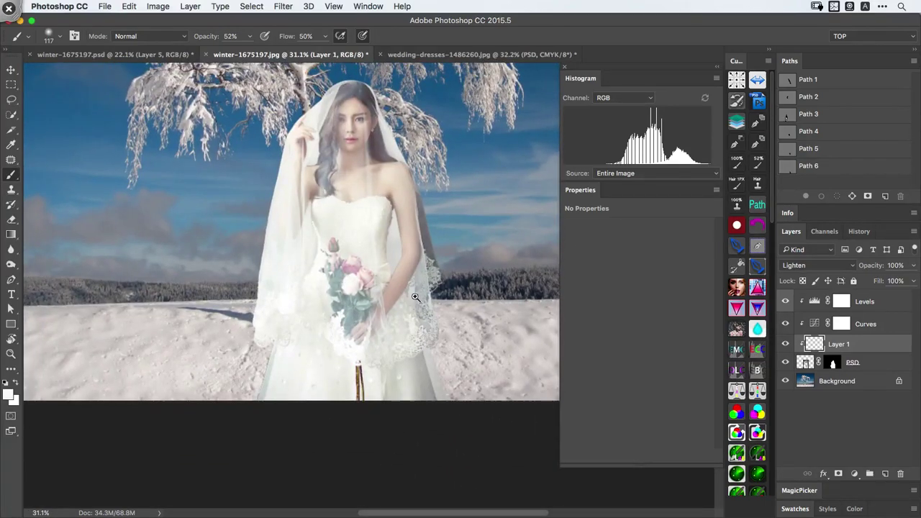
Load Path 1 as a selection, hide its outline and paint white over the grey veil strip outside the lowered arm
{"action": "scroll", "coordinate": [415, 297], "scroll_direction": "up", "scroll_amount": 2}
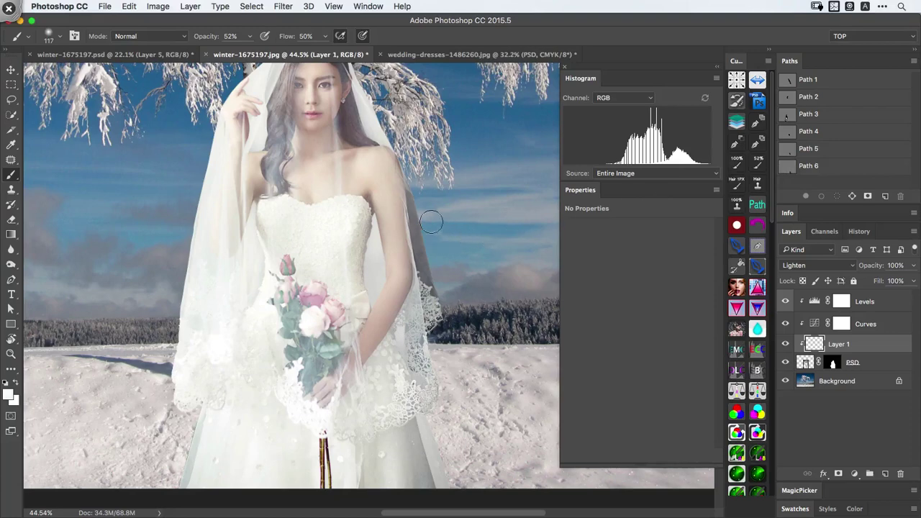
{"action": "left_click", "coordinate": [790, 81], "text": "ctrl"}
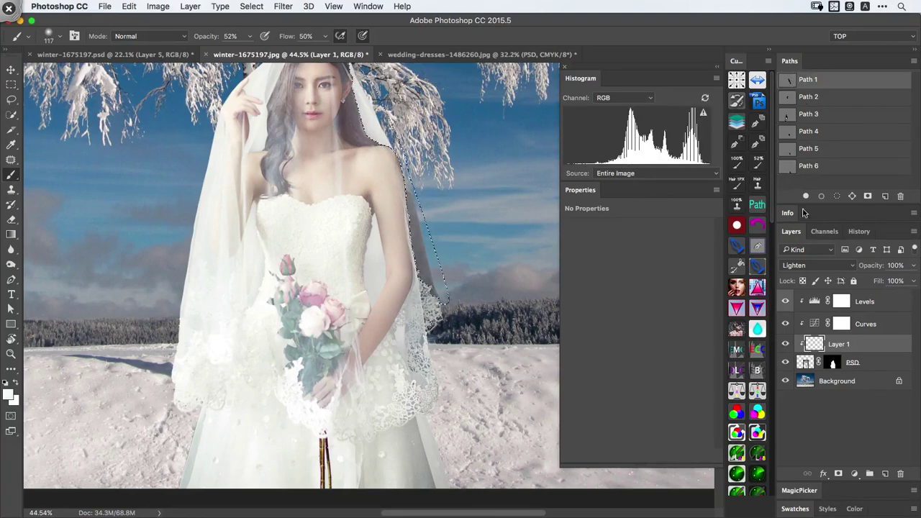
{"action": "left_click", "coordinate": [832, 362]}
{"action": "left_click", "coordinate": [820, 343]}
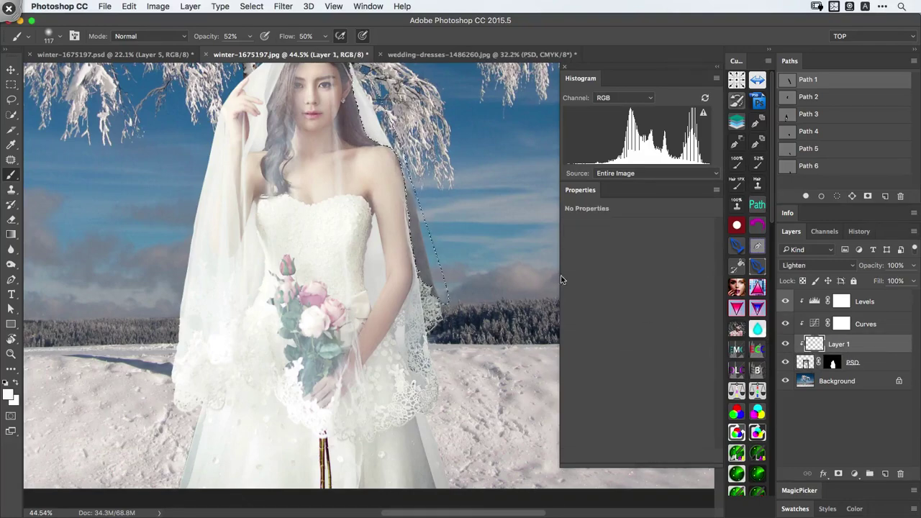
{"action": "scroll", "coordinate": [457, 230], "scroll_direction": "up", "scroll_amount": 5}
{"action": "left_click_drag", "start_coordinate": [383, 191], "coordinate": [353, 229]}
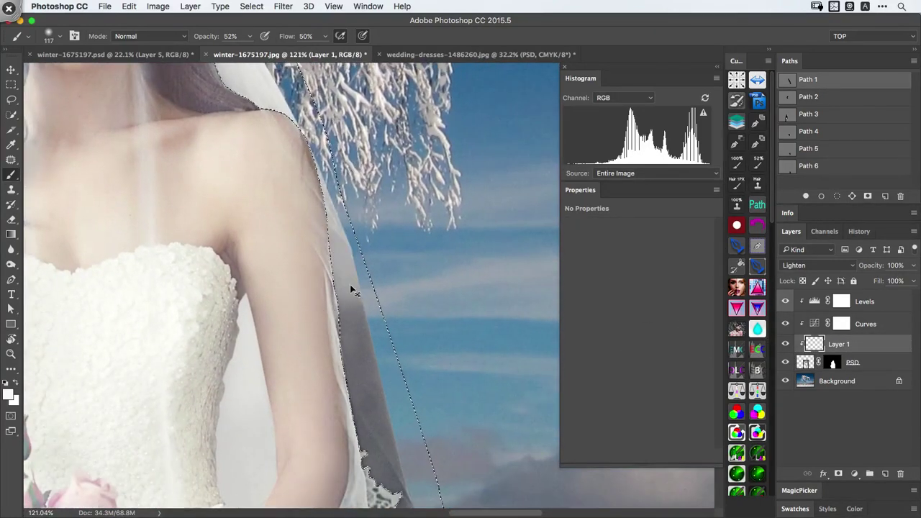
{"action": "key", "text": "super+h"}
{"action": "left_click_drag", "start_coordinate": [332, 187], "coordinate": [366, 439]}
{"action": "mouse_move", "coordinate": [350, 296]}
{"action": "left_mouse_down"}
{"action": "mouse_move", "coordinate": [375, 460]}
{"action": "mouse_move", "coordinate": [337, 218]}
{"action": "left_mouse_up"}
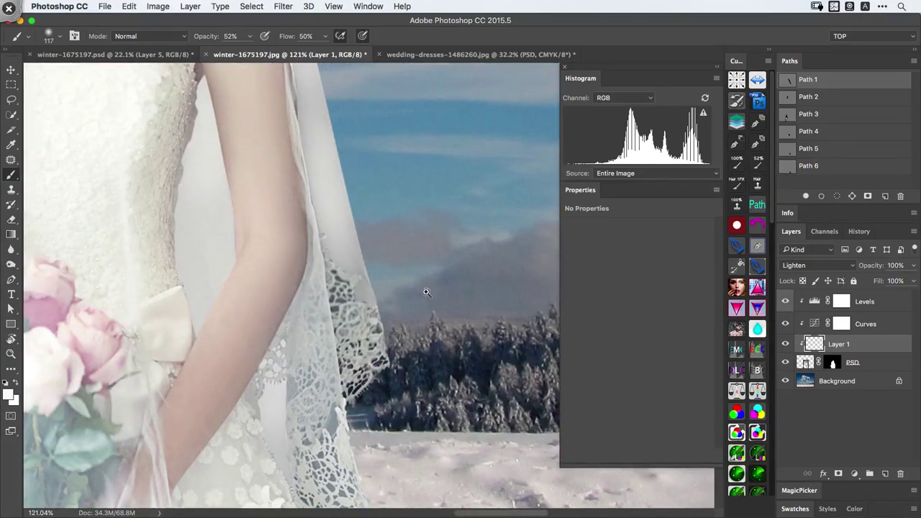
{"action": "key", "text": "super+0"}
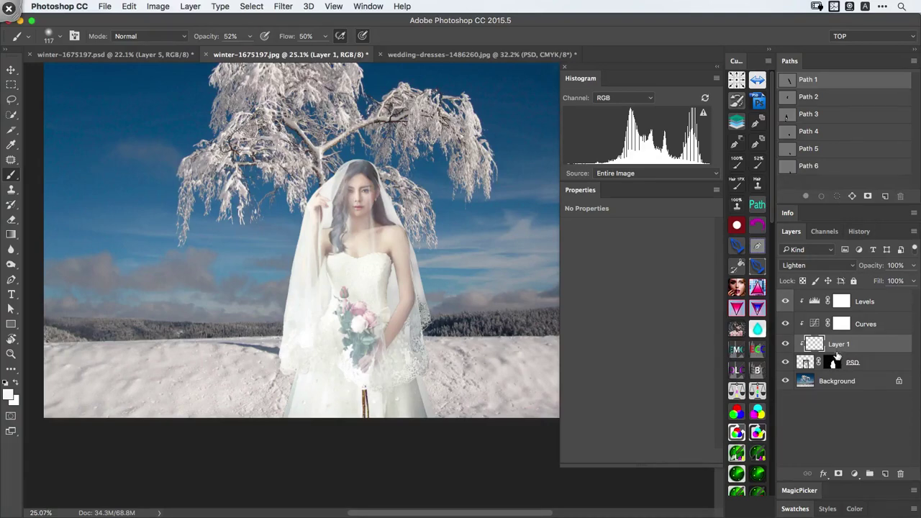
{"action": "left_click", "coordinate": [818, 189]}
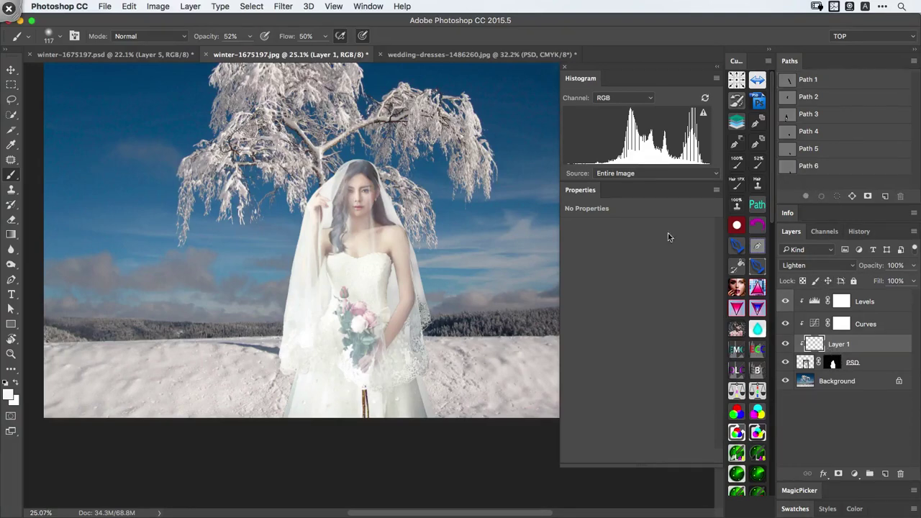
Sample light grey from the veil and paint over the dark lace holes outside the lowered arm with a size 83 brush
{"action": "left_click_drag", "start_coordinate": [415, 326], "coordinate": [548, 330]}
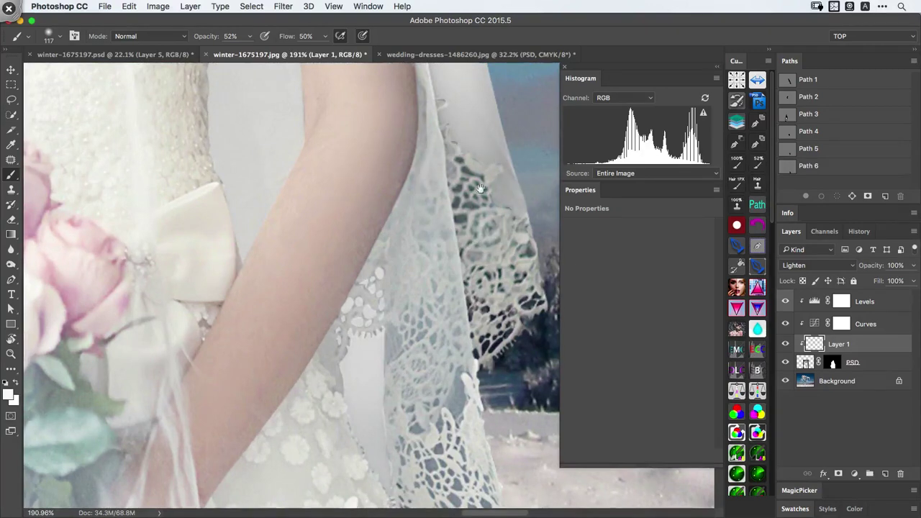
{"action": "left_click_drag", "start_coordinate": [462, 218], "coordinate": [391, 273]}
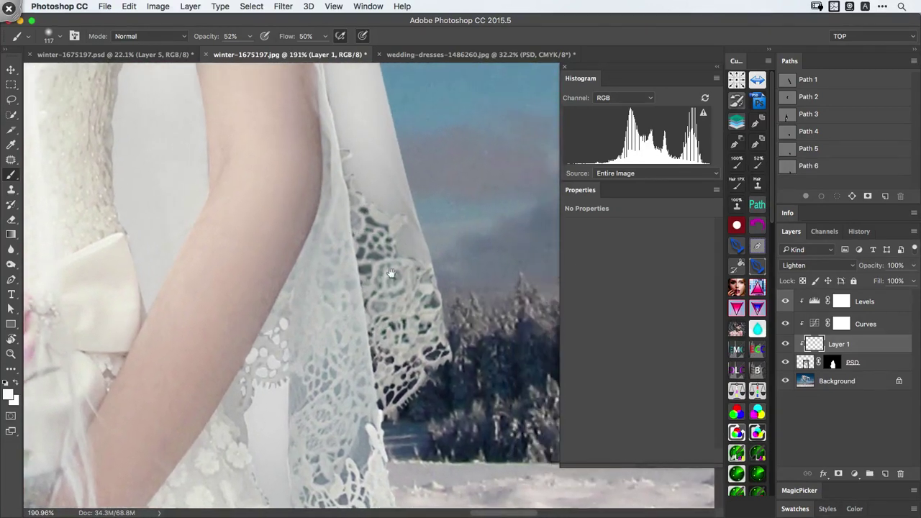
{"action": "left_click", "coordinate": [363, 174], "text": "alt"}
{"action": "left_click_drag", "start_coordinate": [351, 187], "coordinate": [329, 190]}
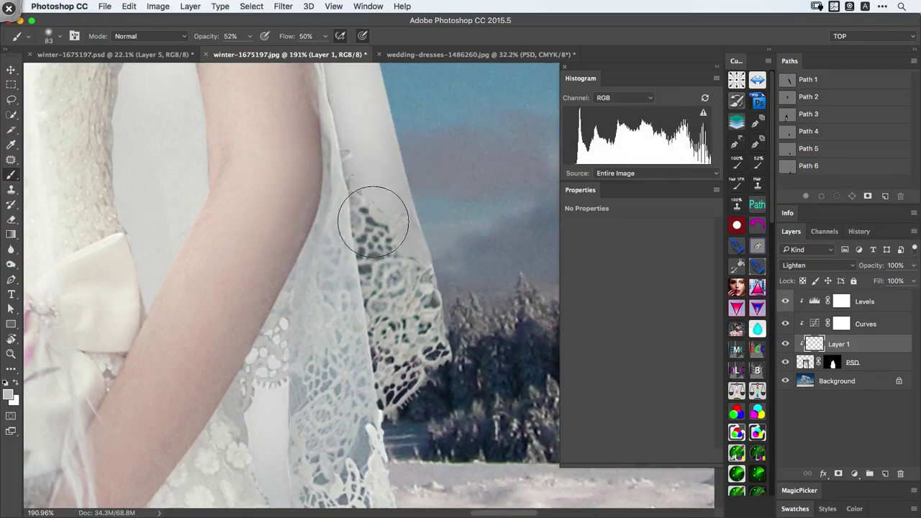
{"action": "mouse_move", "coordinate": [377, 224]}
{"action": "left_mouse_down"}
{"action": "mouse_move", "coordinate": [370, 206]}
{"action": "mouse_move", "coordinate": [377, 261]}
{"action": "mouse_move", "coordinate": [366, 226]}
{"action": "left_mouse_up"}
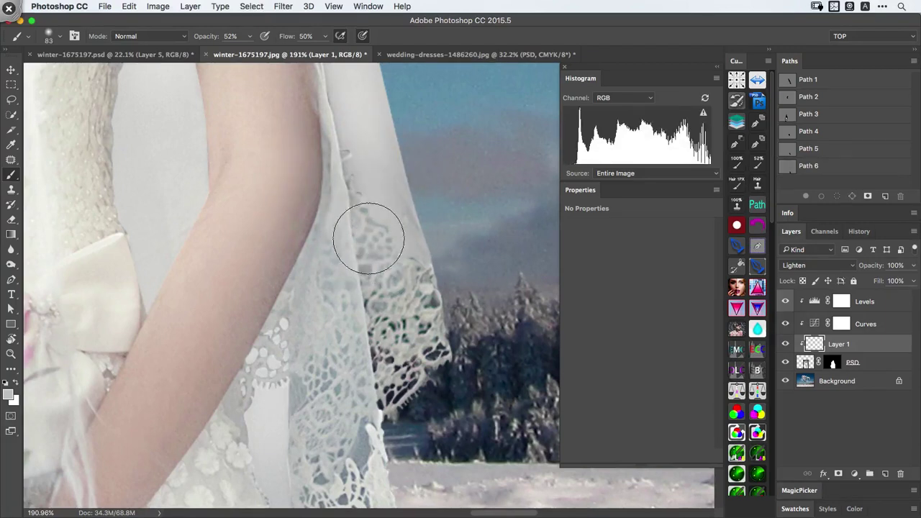
{"action": "mouse_move", "coordinate": [346, 149]}
{"action": "left_mouse_down"}
{"action": "mouse_move", "coordinate": [362, 213]}
{"action": "mouse_move", "coordinate": [415, 278]}
{"action": "mouse_move", "coordinate": [389, 267]}
{"action": "mouse_move", "coordinate": [388, 371]}
{"action": "mouse_move", "coordinate": [380, 296]}
{"action": "mouse_move", "coordinate": [372, 329]}
{"action": "left_mouse_up"}
{"action": "scroll", "coordinate": [387, 247], "scroll_direction": "up", "scroll_amount": 5}
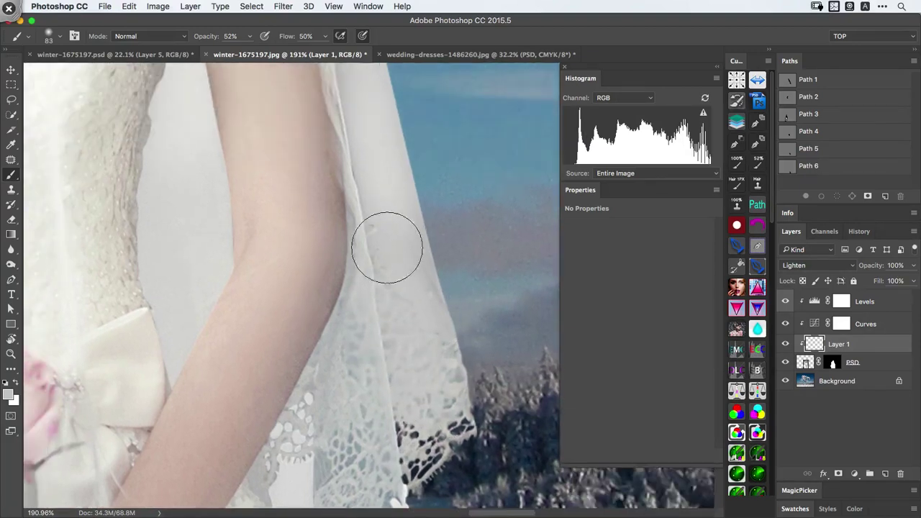
Paint the sampled light grey over the gaps in the lace hanging below the lowered arm
{"action": "scroll", "coordinate": [359, 288], "scroll_direction": "down", "scroll_amount": 6}
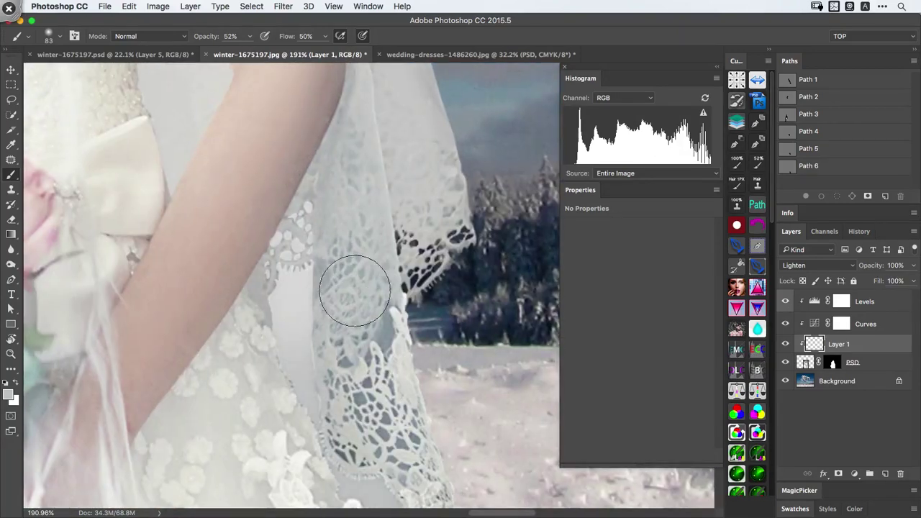
{"action": "left_click_drag", "start_coordinate": [354, 322], "coordinate": [376, 198]}
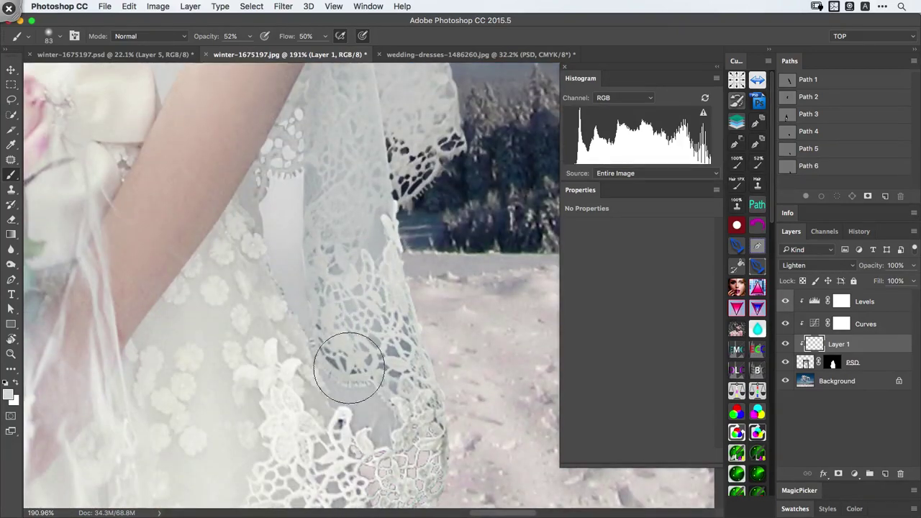
{"action": "left_click_drag", "start_coordinate": [339, 366], "coordinate": [321, 273]}
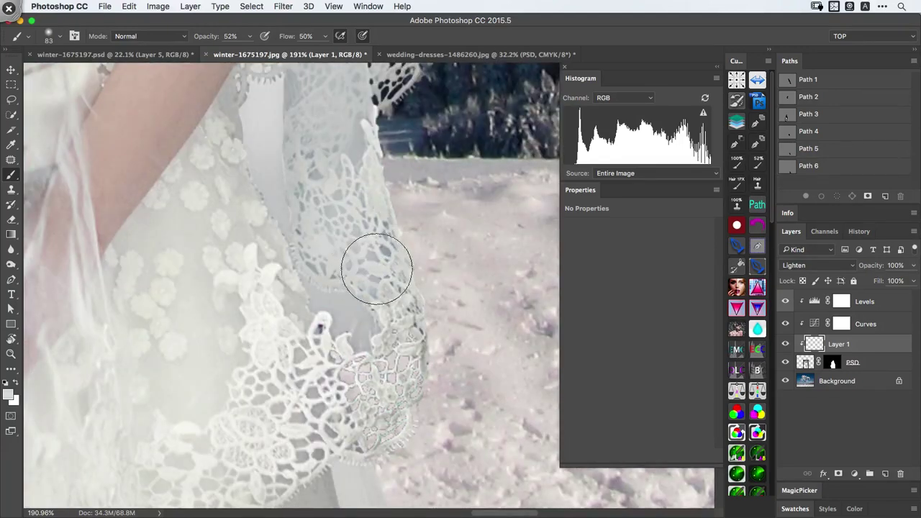
{"action": "scroll", "coordinate": [331, 216], "scroll_direction": "down", "scroll_amount": 1}
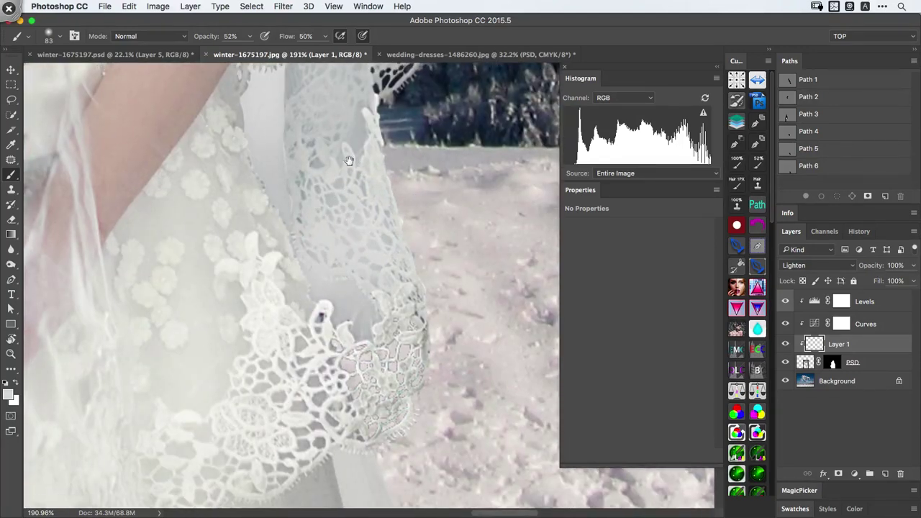
Sample the lace tones and paint over the lower lace hem and the grey skirt area beneath it, enlarging the brush to 166
{"action": "left_click", "coordinate": [386, 273], "text": "alt"}
{"action": "left_click", "coordinate": [395, 307], "text": "alt"}
{"action": "mouse_move", "coordinate": [360, 416]}
{"action": "left_mouse_down"}
{"action": "mouse_move", "coordinate": [382, 439]}
{"action": "mouse_move", "coordinate": [387, 377]}
{"action": "left_mouse_up"}
{"action": "mouse_move", "coordinate": [353, 402]}
{"action": "left_mouse_down"}
{"action": "mouse_move", "coordinate": [392, 243]}
{"action": "mouse_move", "coordinate": [368, 238]}
{"action": "mouse_move", "coordinate": [376, 253]}
{"action": "left_mouse_up"}
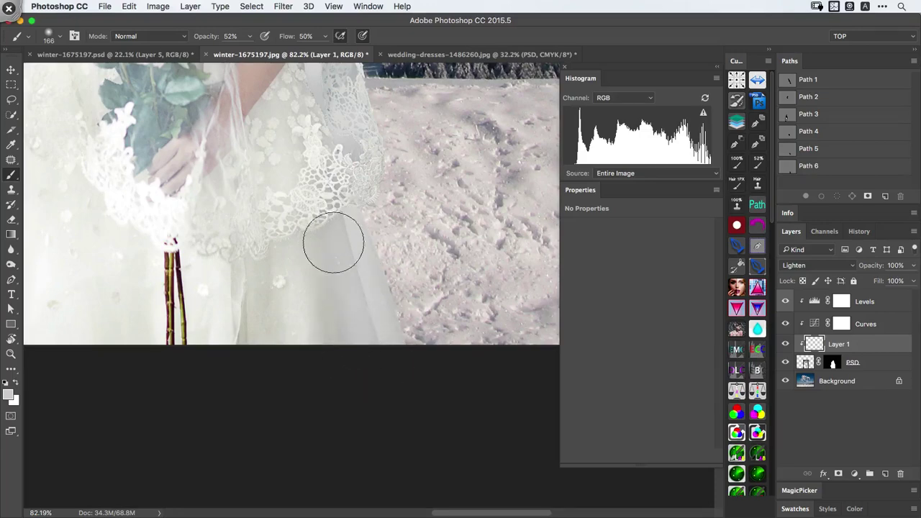
{"action": "scroll", "coordinate": [336, 319], "scroll_direction": "left", "scroll_amount": 3}
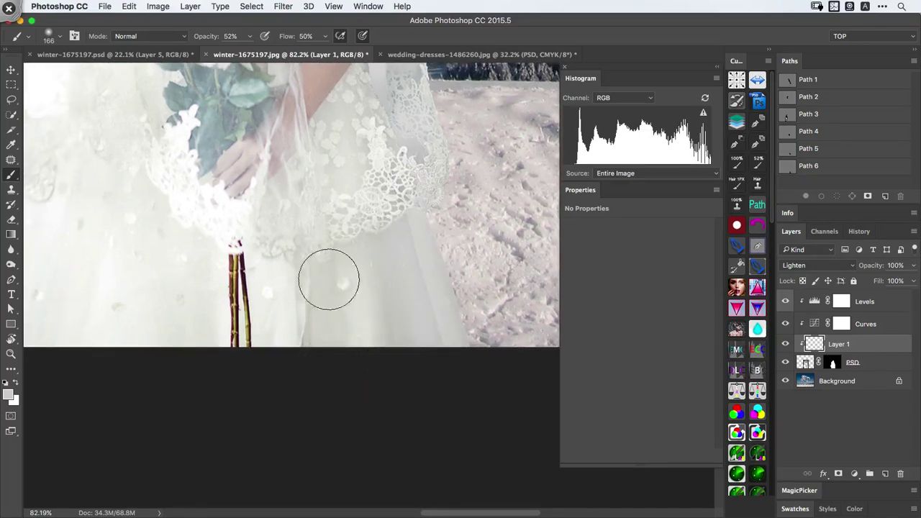
{"action": "left_click_drag", "start_coordinate": [231, 259], "coordinate": [475, 300]}
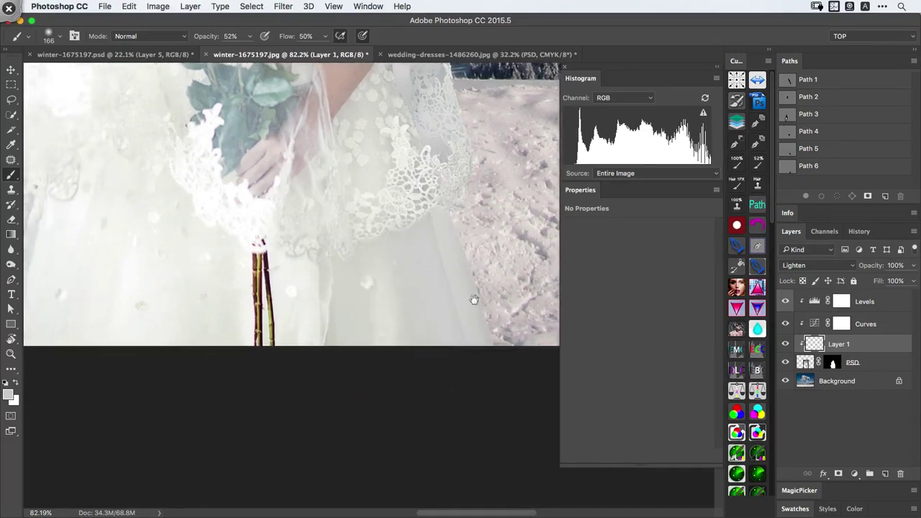
Sample white from the dress and paint over the blue-grey strip on the skirt's left edge with a size 104 brush
{"action": "left_click_drag", "start_coordinate": [307, 259], "coordinate": [352, 258]}
{"action": "left_click", "coordinate": [317, 281], "text": "alt"}
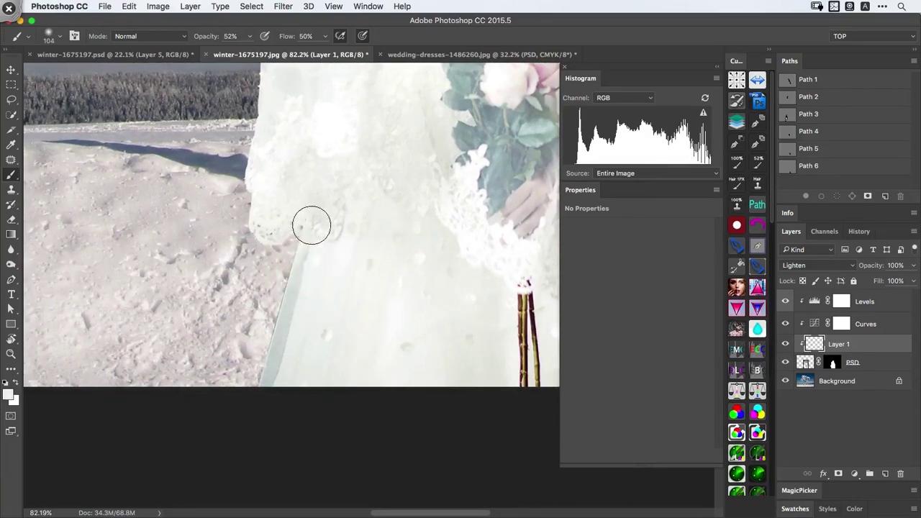
{"action": "left_click_drag", "start_coordinate": [312, 226], "coordinate": [257, 427]}
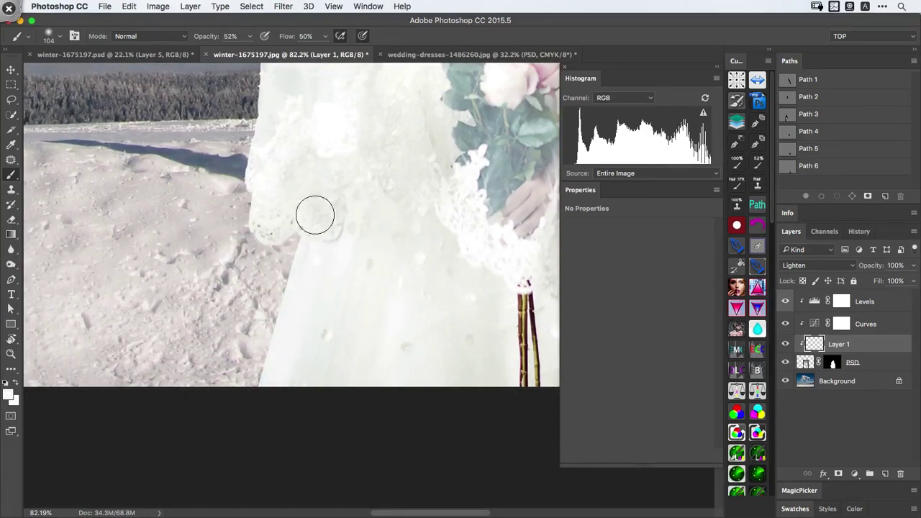
{"action": "left_click_drag", "start_coordinate": [313, 97], "coordinate": [329, 348]}
Sample light grey from the veil and soften the veil edge along the lowered arm with a size 61 brush
{"action": "scroll", "coordinate": [333, 331], "scroll_direction": "down", "scroll_amount": 4}
{"action": "left_click_drag", "start_coordinate": [351, 101], "coordinate": [306, 360]}
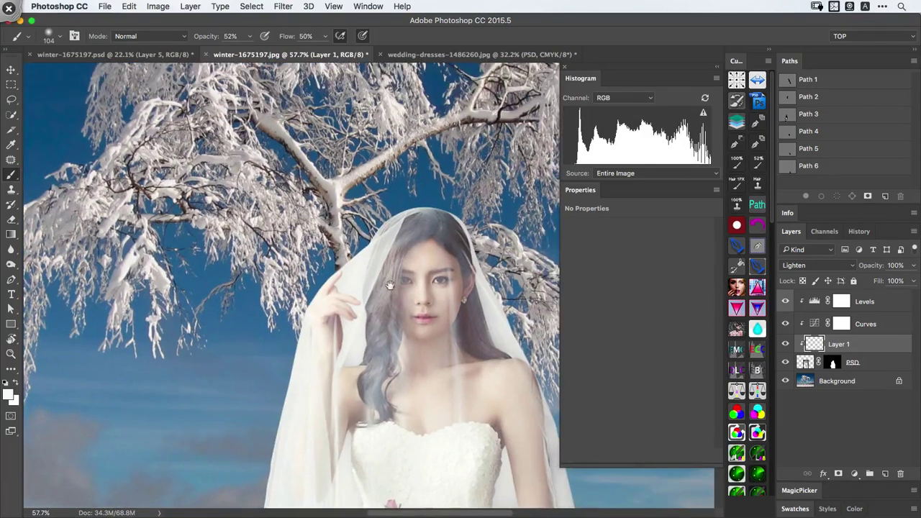
{"action": "left_click_drag", "start_coordinate": [455, 319], "coordinate": [401, 177]}
{"action": "scroll", "coordinate": [427, 339], "scroll_direction": "down", "scroll_amount": 5}
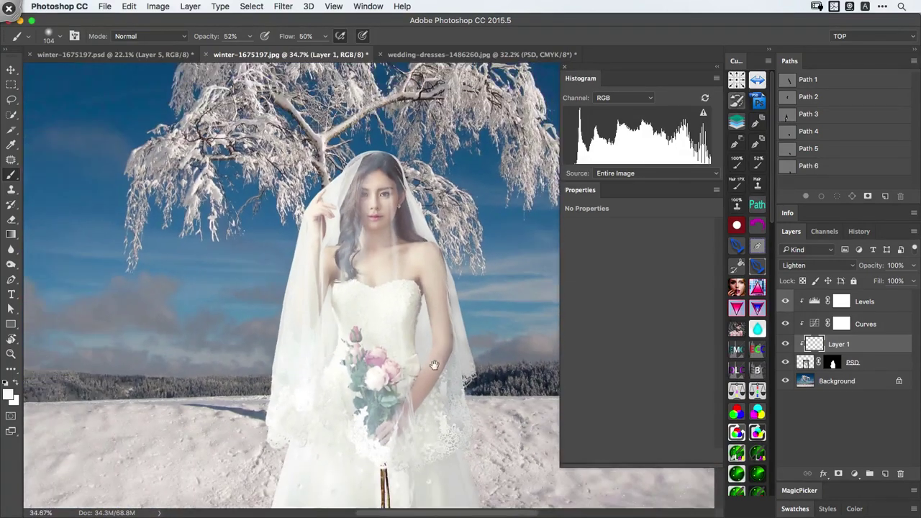
{"action": "left_click_drag", "start_coordinate": [434, 364], "coordinate": [403, 281]}
{"action": "scroll", "coordinate": [370, 216], "scroll_direction": "up", "scroll_amount": 8}
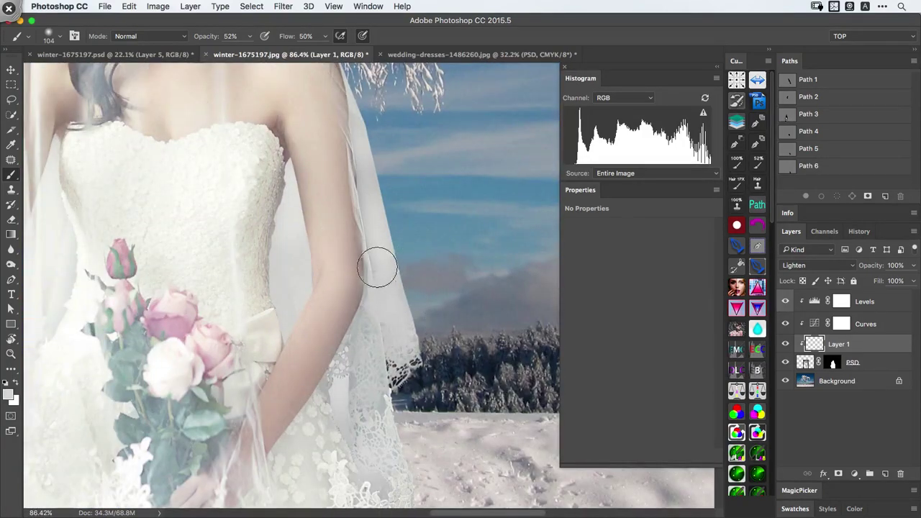
{"action": "scroll", "coordinate": [376, 266], "scroll_direction": "up", "scroll_amount": 4}
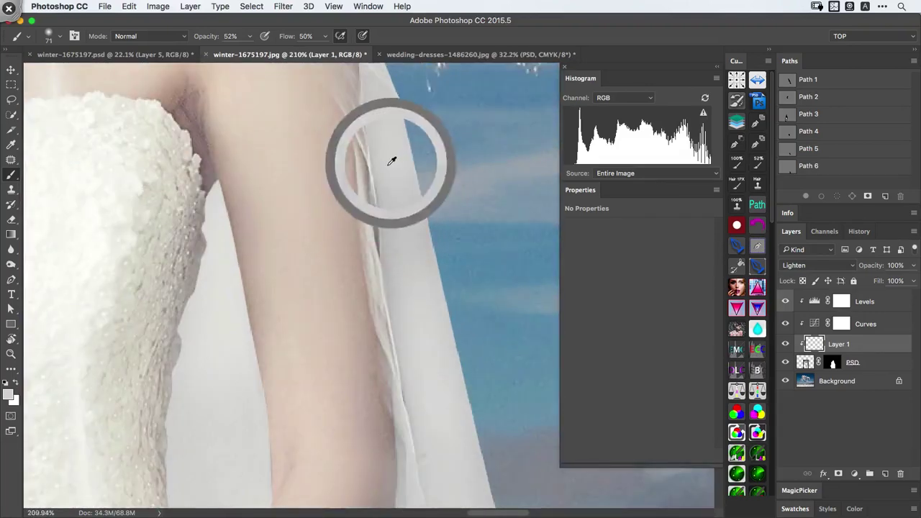
{"action": "scroll", "coordinate": [376, 242], "scroll_direction": "down", "scroll_amount": 5}
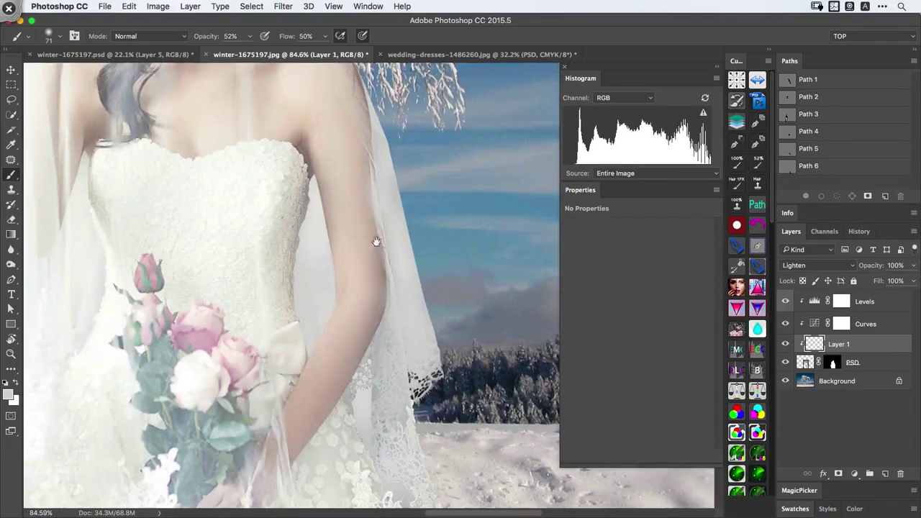
{"action": "scroll", "coordinate": [430, 277], "scroll_direction": "up", "scroll_amount": 4}
{"action": "left_click_drag", "start_coordinate": [401, 214], "coordinate": [385, 218]}
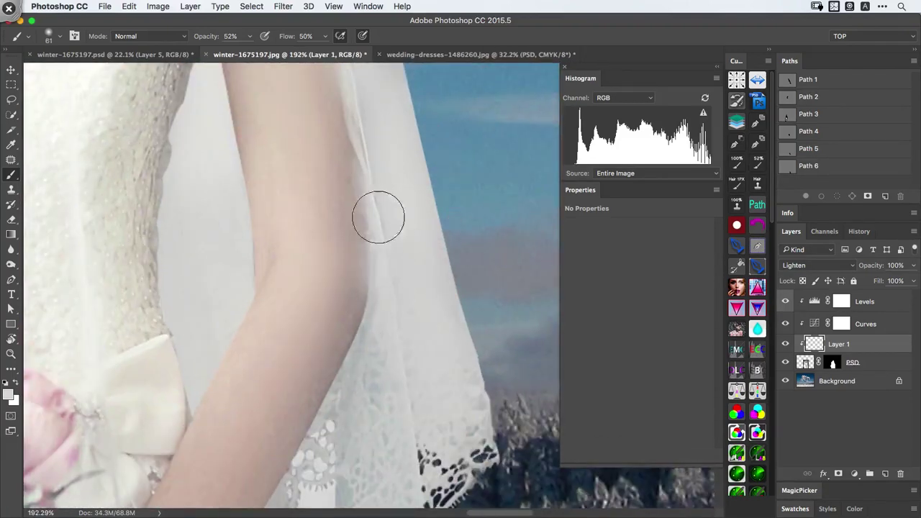
Paint a sampled light tone over the shaded side of the bodice facing the lowered arm
{"action": "scroll", "coordinate": [378, 217], "scroll_direction": "down", "scroll_amount": 5}
{"action": "scroll", "coordinate": [487, 308], "scroll_direction": "up", "scroll_amount": 2}
{"action": "scroll", "coordinate": [492, 289], "scroll_direction": "up", "scroll_amount": 3}
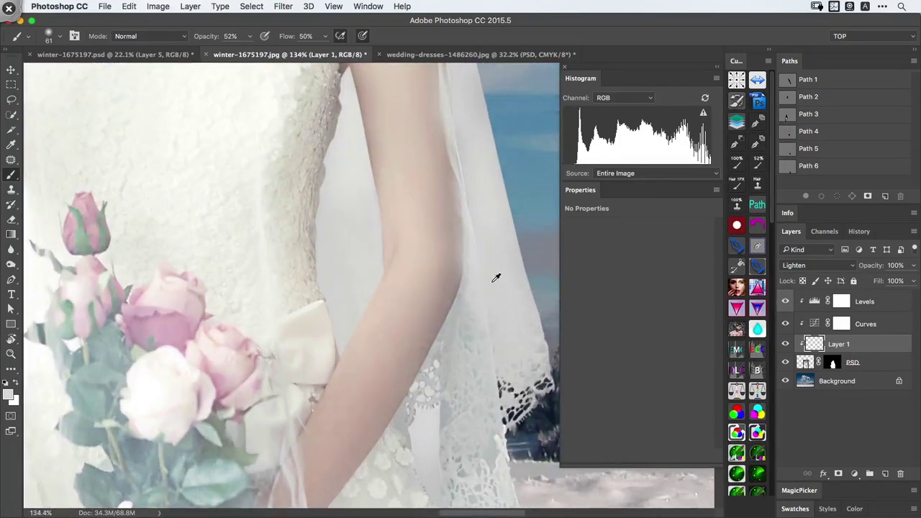
{"action": "scroll", "coordinate": [381, 214], "scroll_direction": "down", "scroll_amount": 3}
{"action": "scroll", "coordinate": [389, 203], "scroll_direction": "up", "scroll_amount": 4}
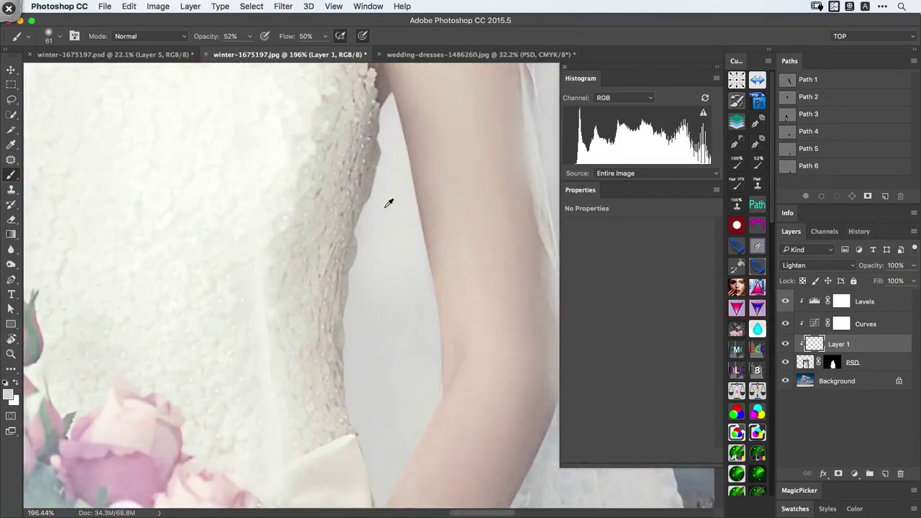
{"action": "mouse_move", "coordinate": [338, 316]}
{"action": "left_mouse_down"}
{"action": "mouse_move", "coordinate": [349, 441]}
{"action": "mouse_move", "coordinate": [364, 170]}
{"action": "left_mouse_up"}
Sample white from the bodice and paint over its brownish shaded edge on the raised-arm side
{"action": "key", "text": "space"}
{"action": "scroll", "coordinate": [397, 314], "scroll_direction": "down", "scroll_amount": 10}
{"action": "scroll", "coordinate": [406, 319], "scroll_direction": "up", "scroll_amount": 10}
{"action": "left_click", "coordinate": [352, 199], "text": "alt"}
{"action": "left_click", "coordinate": [361, 156], "text": "alt"}
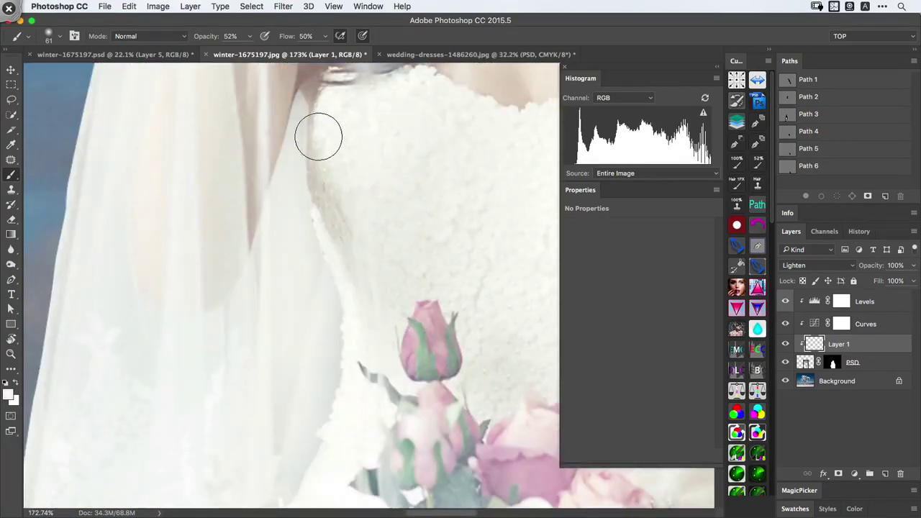
{"action": "mouse_move", "coordinate": [319, 136]}
{"action": "left_mouse_down"}
{"action": "mouse_move", "coordinate": [312, 206]}
{"action": "mouse_move", "coordinate": [309, 116]}
{"action": "mouse_move", "coordinate": [331, 223]}
{"action": "mouse_move", "coordinate": [356, 268]}
{"action": "left_mouse_up"}
{"action": "key", "text": "space"}
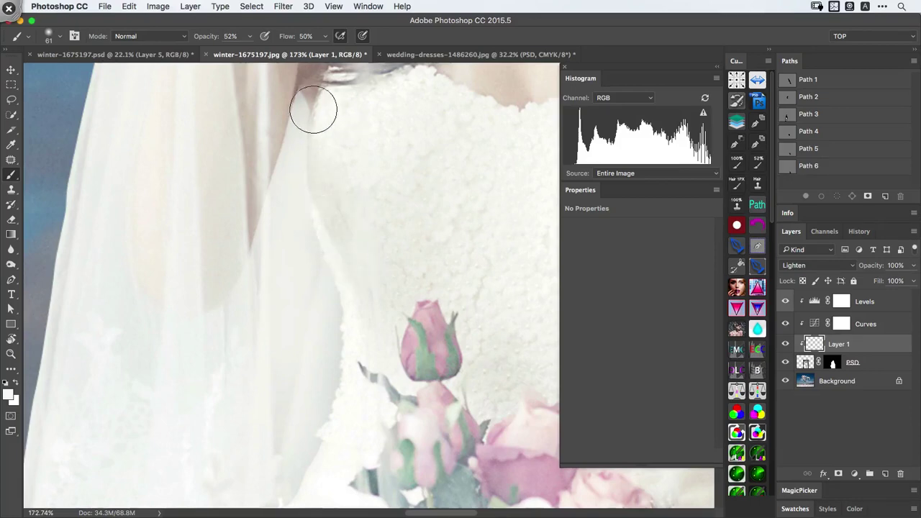
Sample whites from the dress and even out the uneven patches in the veil's lace on the raised-arm side
{"action": "key", "text": "super+0"}
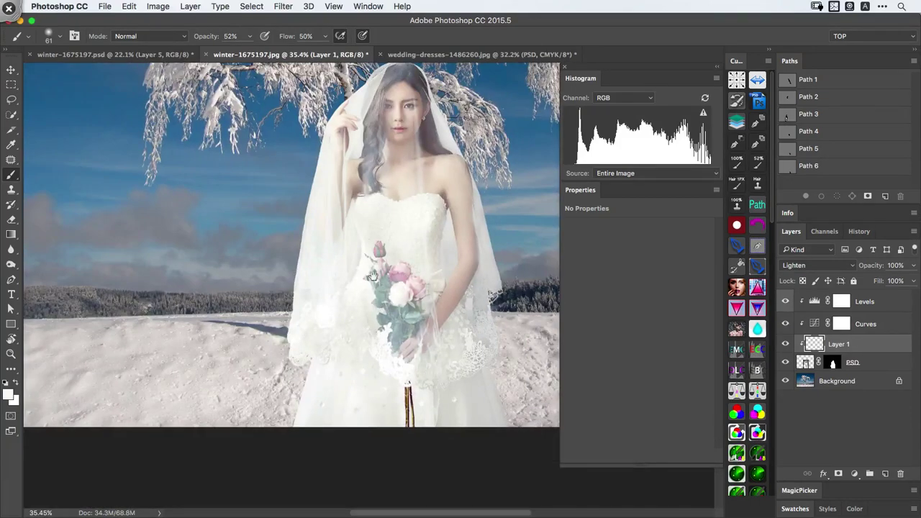
{"action": "left_click_drag", "start_coordinate": [320, 356], "coordinate": [356, 385]}
{"action": "left_click", "coordinate": [395, 330], "text": "alt"}
{"action": "mouse_move", "coordinate": [374, 305]}
{"action": "left_mouse_down"}
{"action": "mouse_move", "coordinate": [370, 399]}
{"action": "mouse_move", "coordinate": [321, 396]}
{"action": "left_mouse_up"}
{"action": "left_click", "coordinate": [257, 321], "text": "alt"}
{"action": "left_click_drag", "start_coordinate": [235, 220], "coordinate": [251, 415]}
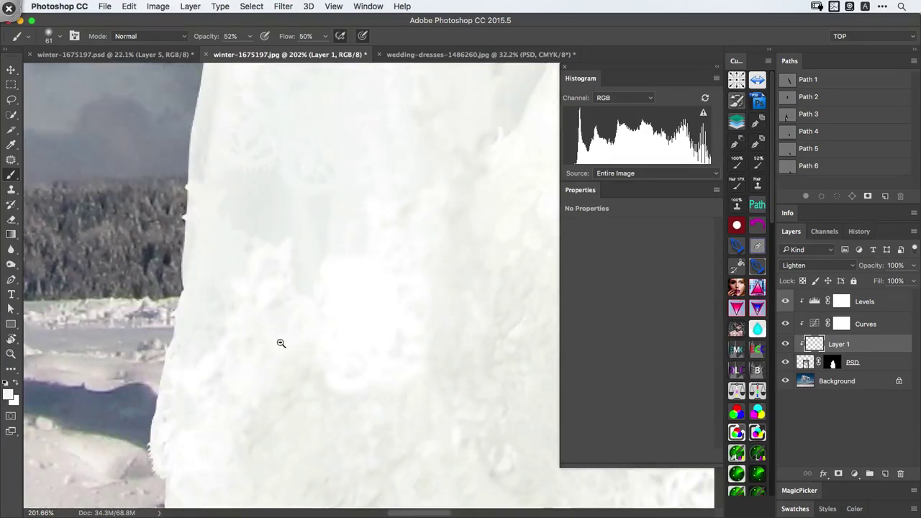
{"action": "left_click_drag", "start_coordinate": [281, 343], "coordinate": [264, 324]}
{"action": "left_click_drag", "start_coordinate": [290, 269], "coordinate": [295, 391]}
{"action": "scroll", "coordinate": [294, 391], "scroll_direction": "up", "scroll_amount": 5}
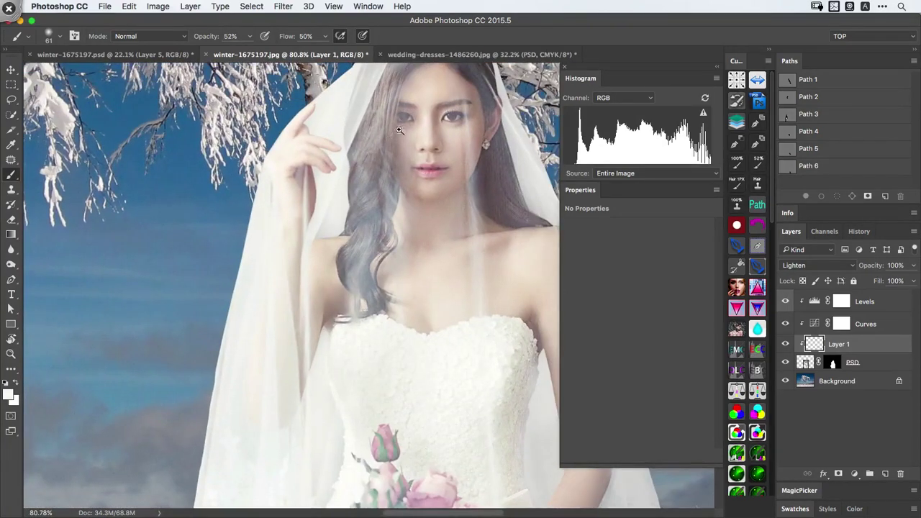
{"action": "left_click_drag", "start_coordinate": [400, 130], "coordinate": [387, 131]}
{"action": "left_click_drag", "start_coordinate": [458, 136], "coordinate": [357, 158]}
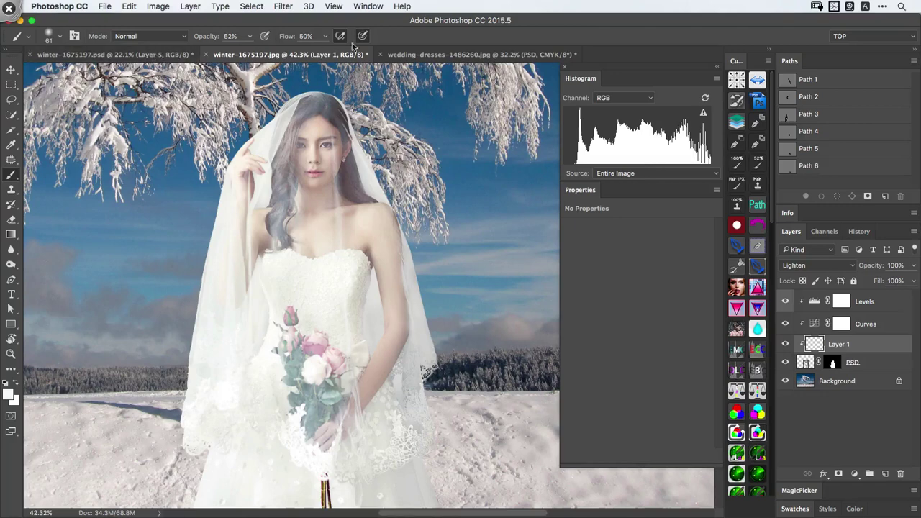
Compare the open composites with the original wedding-dress photo by hiding its PSD and Layer 1 layers, then return to winter-1675197.jpg
{"action": "left_click", "coordinate": [151, 54]}
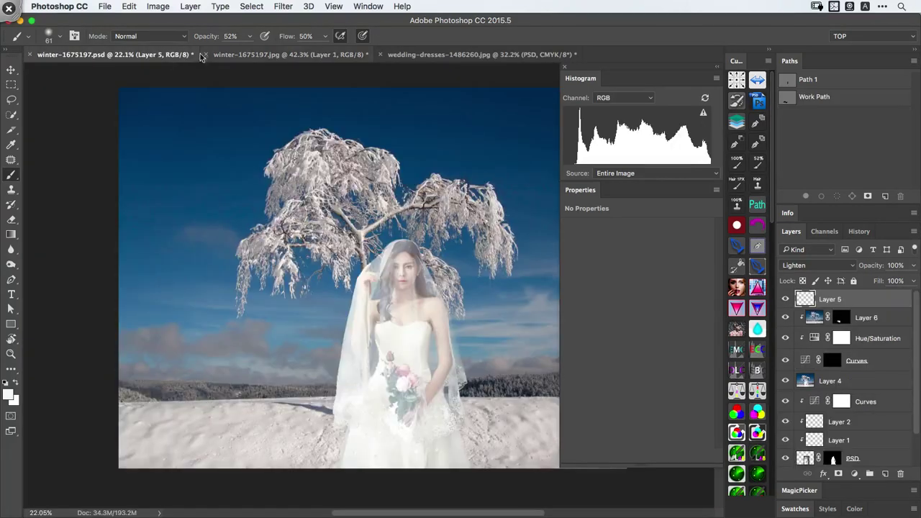
{"action": "left_click", "coordinate": [259, 55]}
{"action": "left_click", "coordinate": [429, 56]}
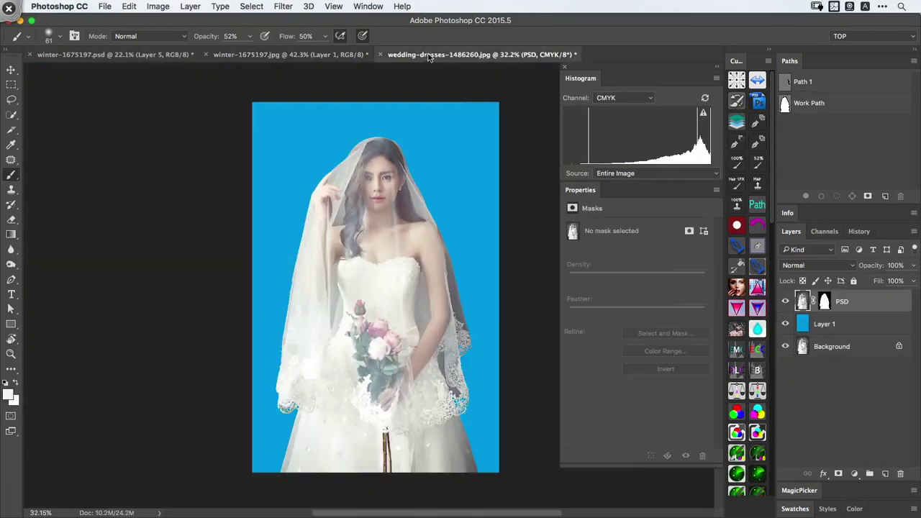
{"action": "left_click", "coordinate": [840, 328], "text": "shift"}
{"action": "key", "text": "super+comma"}
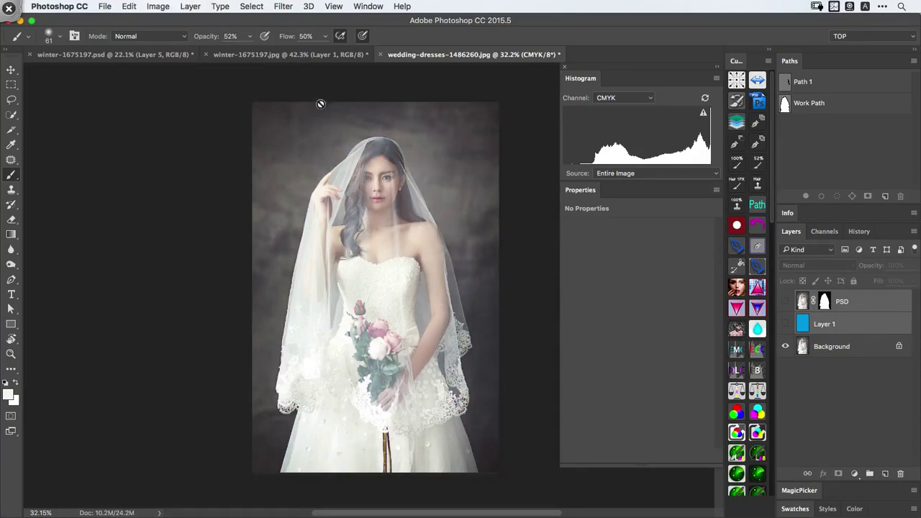
{"action": "left_click", "coordinate": [273, 55]}
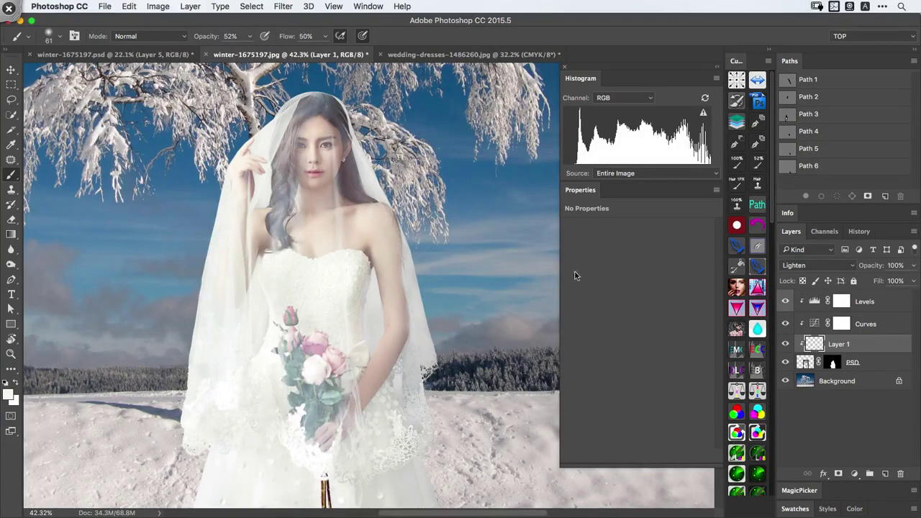
Examine the whole winter composite with the painted Layer 1 switched off and on
{"action": "key", "text": "super+comma"}
{"action": "key", "text": "super+comma"}
{"action": "key", "text": "super+comma"}
{"action": "key", "text": "super+comma"}
{"action": "left_click_drag", "start_coordinate": [421, 371], "coordinate": [396, 381]}
{"action": "key", "text": "super+comma"}
{"action": "key", "text": "super+comma"}
{"action": "key", "text": "super+comma"}
{"action": "key", "text": "super+comma"}
{"action": "key", "text": "super+comma"}
{"action": "key", "text": "super+comma"}
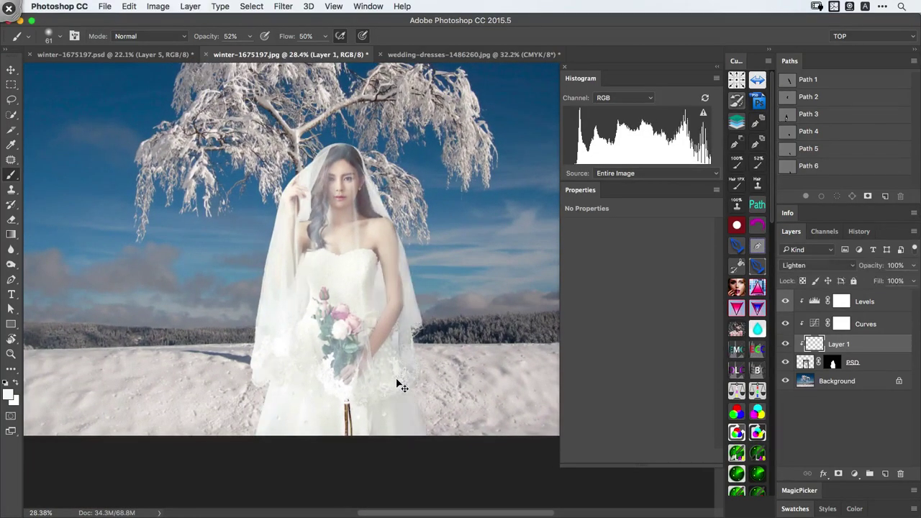
{"action": "left_click_drag", "start_coordinate": [282, 274], "coordinate": [220, 326]}
{"action": "left_click_drag", "start_coordinate": [413, 226], "coordinate": [406, 270]}
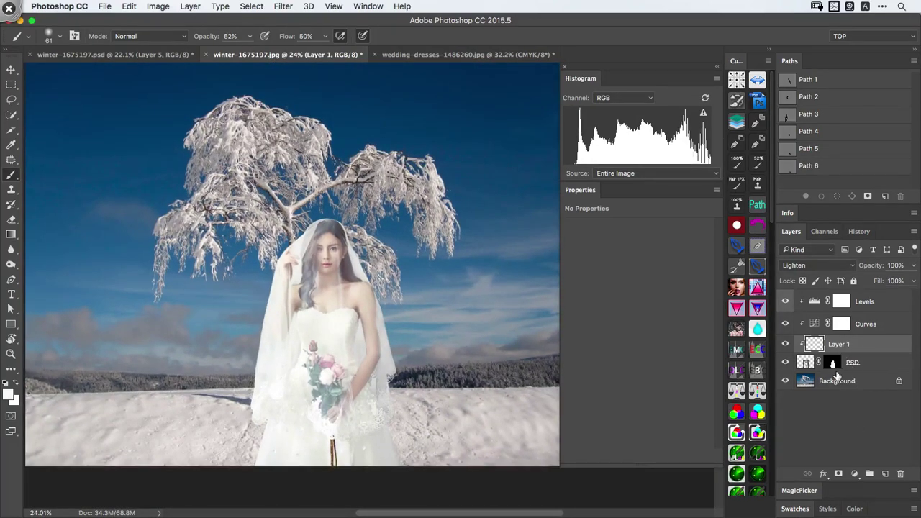
Check the PSD layer's mask by disabling and re-enabling it, and load Path 1 as a selection along the veil
{"action": "left_click", "coordinate": [833, 363]}
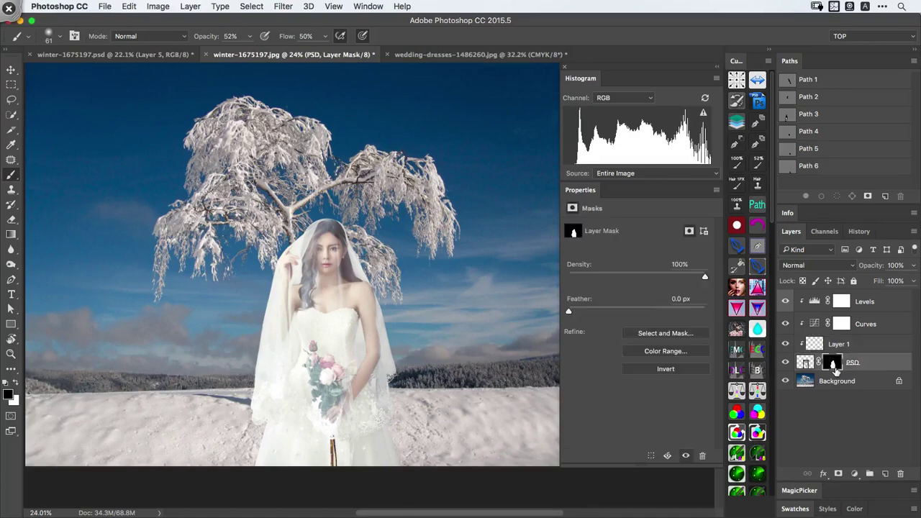
{"action": "left_click", "coordinate": [833, 363], "text": "shift"}
{"action": "left_click", "coordinate": [833, 363], "text": "shift"}
{"action": "left_click_drag", "start_coordinate": [355, 254], "coordinate": [384, 263]}
{"action": "left_click_drag", "start_coordinate": [371, 226], "coordinate": [392, 228]}
{"action": "left_click_drag", "start_coordinate": [391, 256], "coordinate": [508, 259]}
{"action": "left_click", "coordinate": [790, 83], "text": "super"}
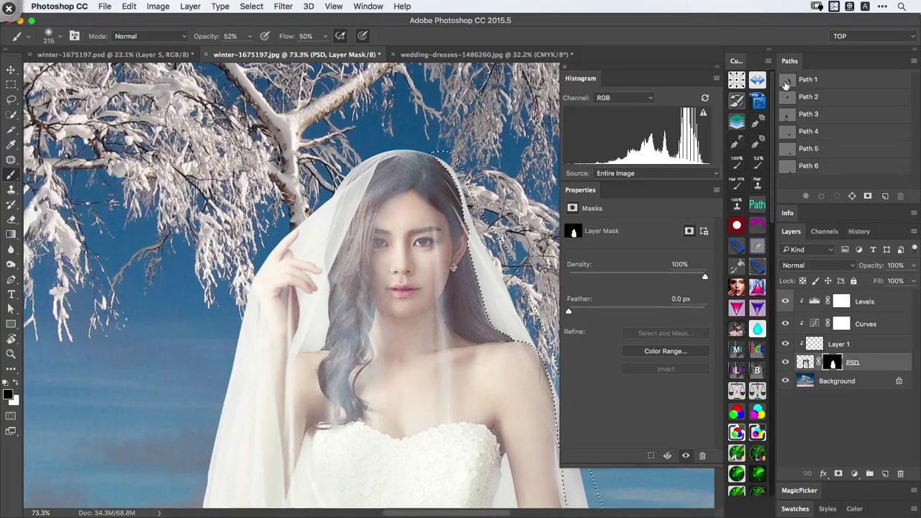
{"action": "left_click_drag", "start_coordinate": [457, 239], "coordinate": [321, 229]}
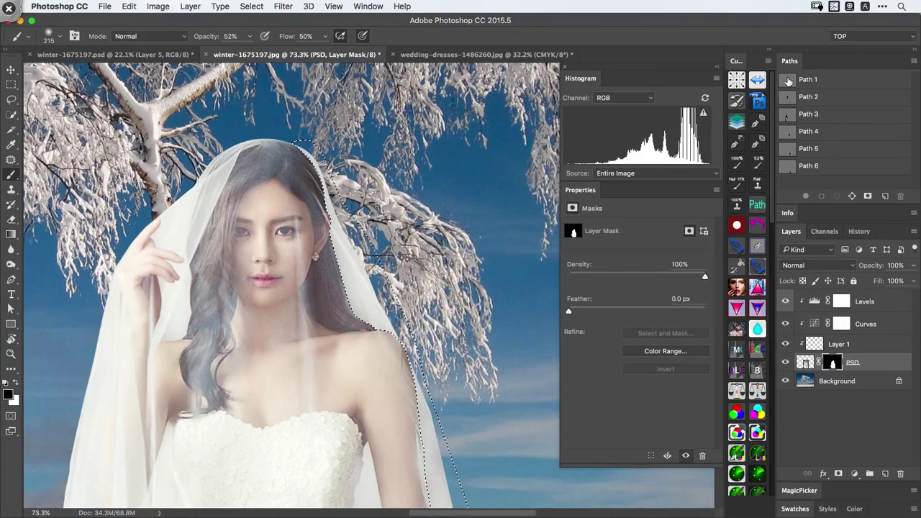
{"action": "mouse_move", "coordinate": [360, 242]}
{"action": "left_mouse_down"}
{"action": "mouse_move", "coordinate": [337, 194]}
{"action": "mouse_move", "coordinate": [344, 246]}
{"action": "left_mouse_up"}
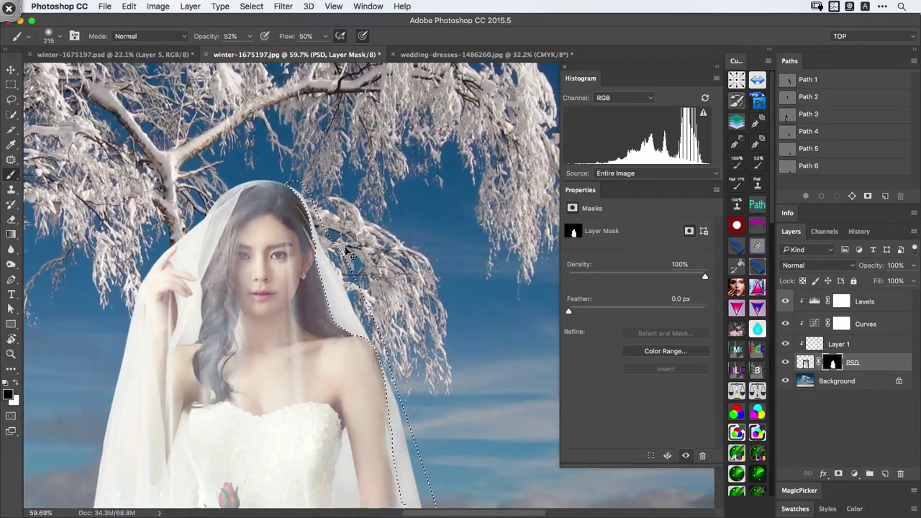
Hide the selection edges and paint black on the PSD layer's mask at 52% opacity so the branches show through the veil
{"action": "key", "text": "super+h"}
{"action": "left_click_drag", "start_coordinate": [310, 216], "coordinate": [339, 216]}
{"action": "mouse_move", "coordinate": [301, 177]}
{"action": "left_mouse_down"}
{"action": "mouse_move", "coordinate": [273, 177]}
{"action": "mouse_move", "coordinate": [299, 212]}
{"action": "mouse_move", "coordinate": [338, 328]}
{"action": "mouse_move", "coordinate": [376, 383]}
{"action": "left_mouse_up"}
{"action": "scroll", "coordinate": [288, 181], "scroll_direction": "down", "scroll_amount": 2}
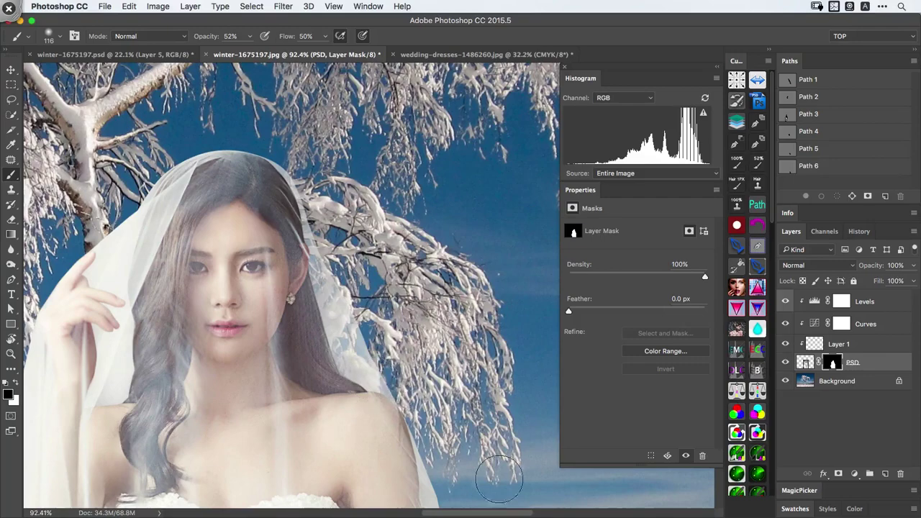
Inspect the thinned veil beside the face with the PSD layer and its mask switched off and on
{"action": "scroll", "coordinate": [456, 458], "scroll_direction": "down", "scroll_amount": 5}
{"action": "scroll", "coordinate": [402, 315], "scroll_direction": "up", "scroll_amount": 5}
{"action": "key", "text": "super+comma"}
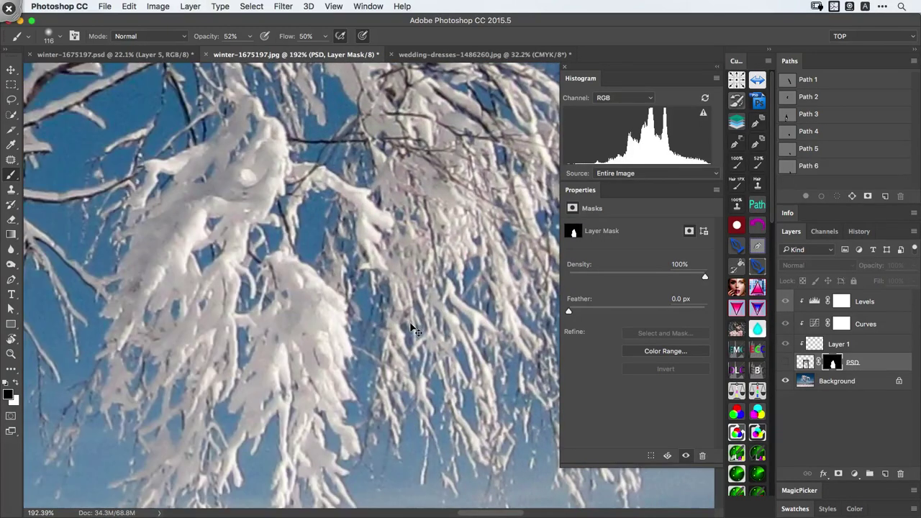
{"action": "key", "text": "super+comma"}
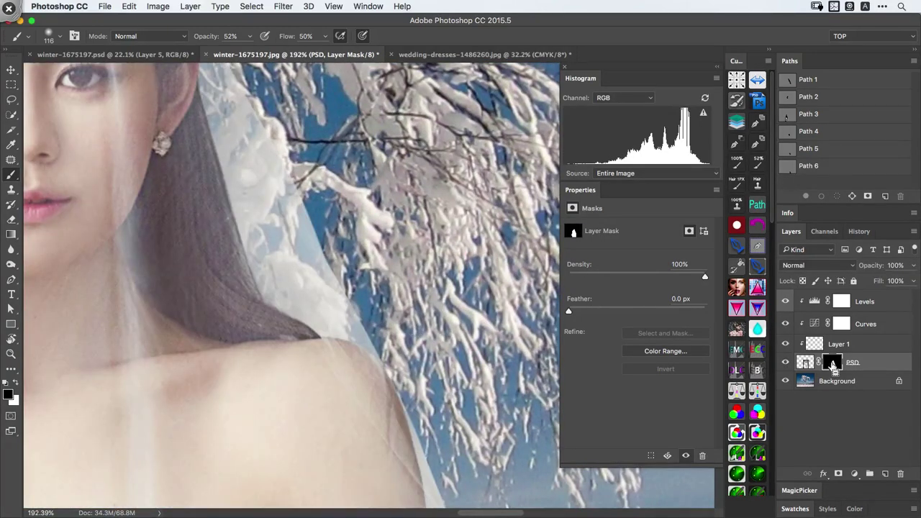
{"action": "left_click", "coordinate": [833, 364], "text": "shift"}
{"action": "left_click", "coordinate": [834, 364], "text": "shift"}
{"action": "left_click", "coordinate": [833, 364], "text": "shift"}
{"action": "left_click", "coordinate": [834, 364], "text": "shift"}
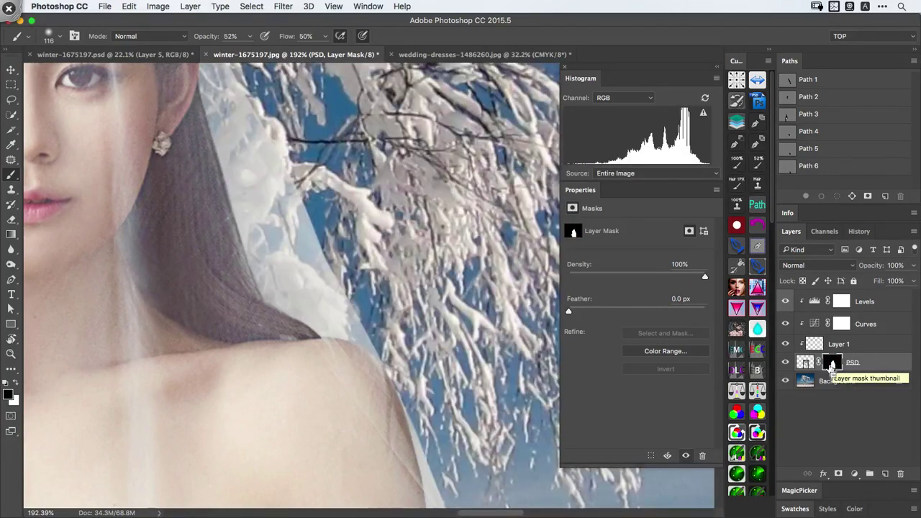
{"action": "key", "text": "super+0"}
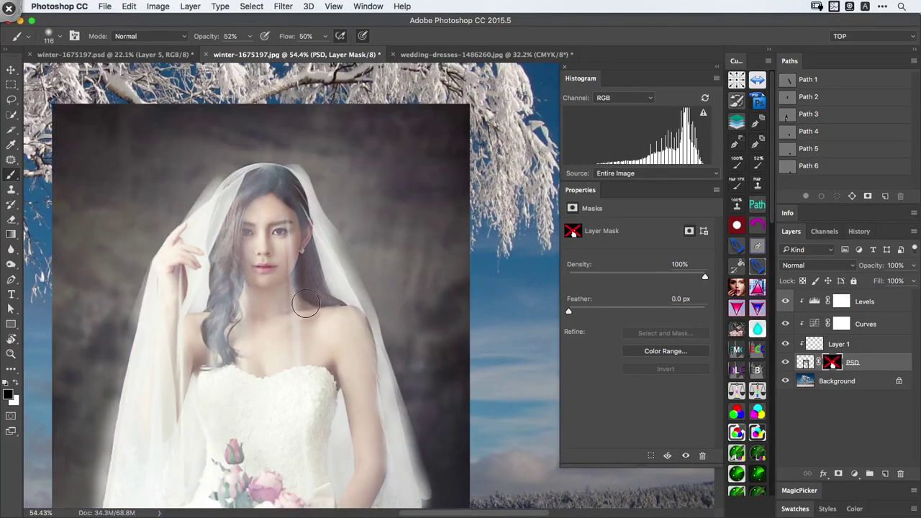
{"action": "left_click", "coordinate": [838, 365], "text": "shift"}
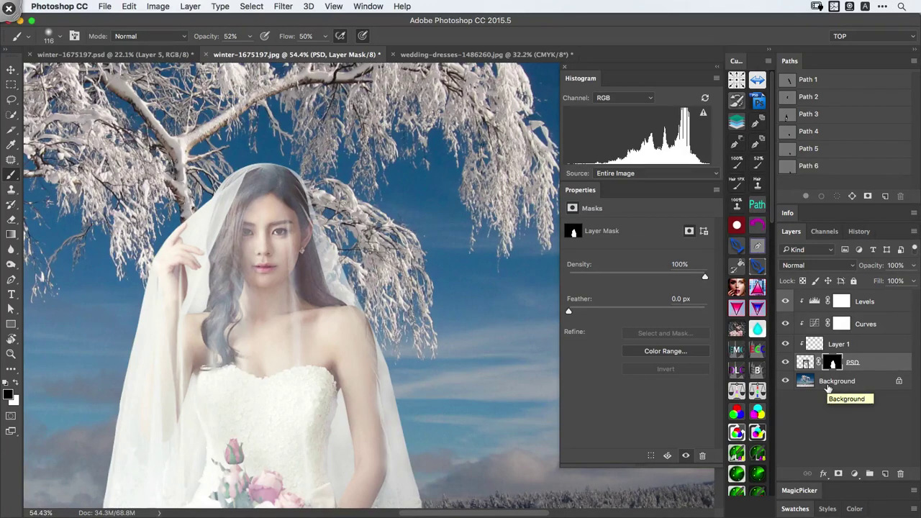
Undo the black painting on the PSD layer's mask
{"action": "key", "text": "super+z"}
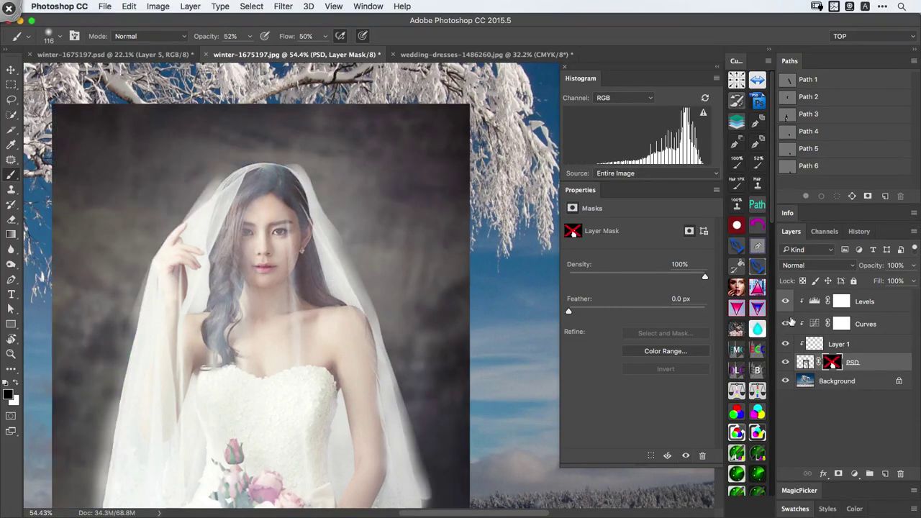
{"action": "key", "text": "super+z"}
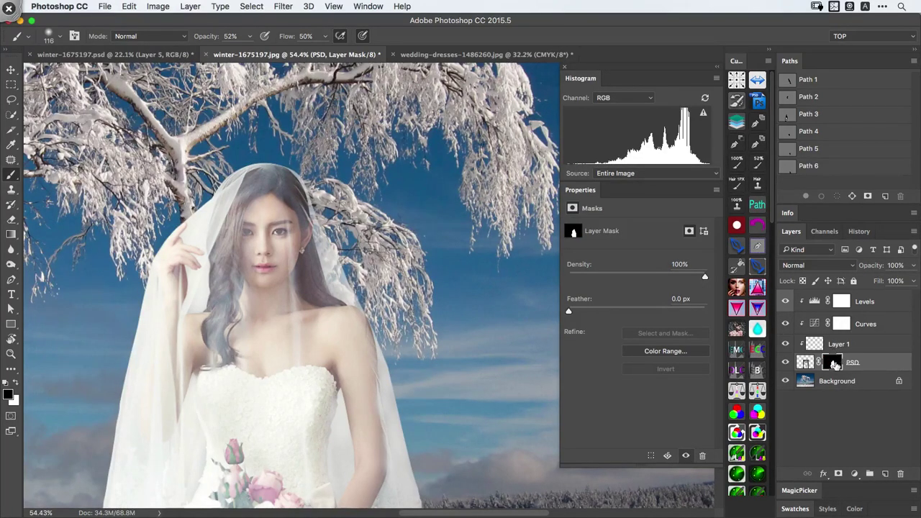
{"action": "left_click", "coordinate": [833, 364], "text": "shift"}
{"action": "left_click", "coordinate": [835, 365], "text": "shift"}
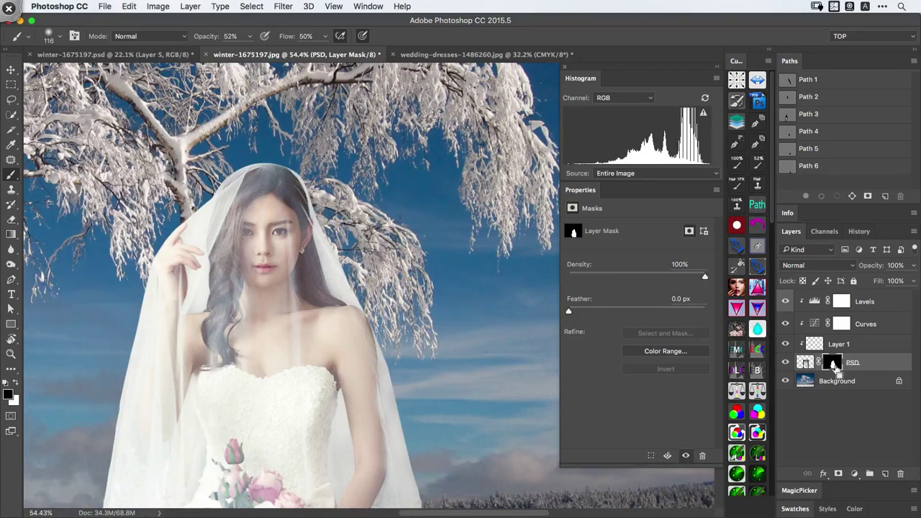
Select the Levels, Curves, Layer 1 and PSD layers, check them against the background, and group them
{"action": "left_click", "coordinate": [863, 300]}
{"action": "left_click", "coordinate": [855, 367], "text": "shift"}
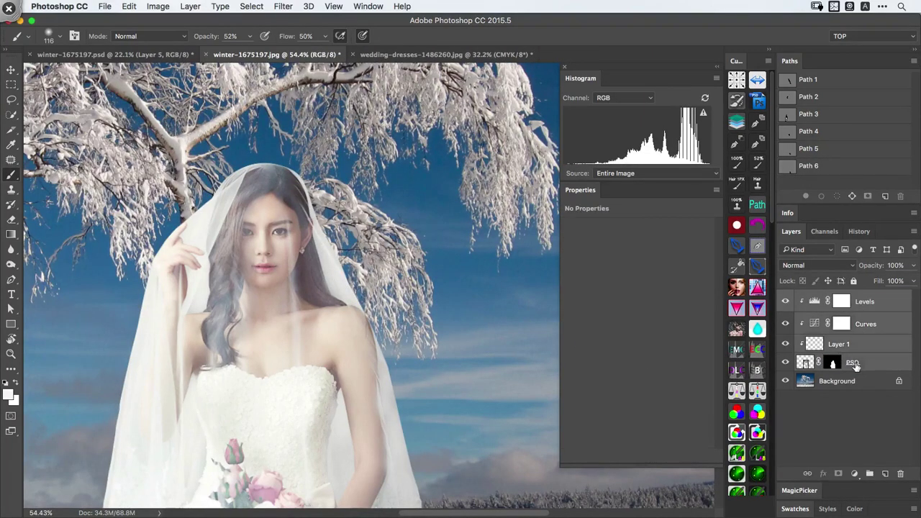
{"action": "key", "text": "super+comma"}
{"action": "key", "text": "super+comma"}
{"action": "key", "text": "super+comma"}
{"action": "key", "text": "super+comma"}
{"action": "key", "text": "super+comma"}
{"action": "key", "text": "super+comma"}
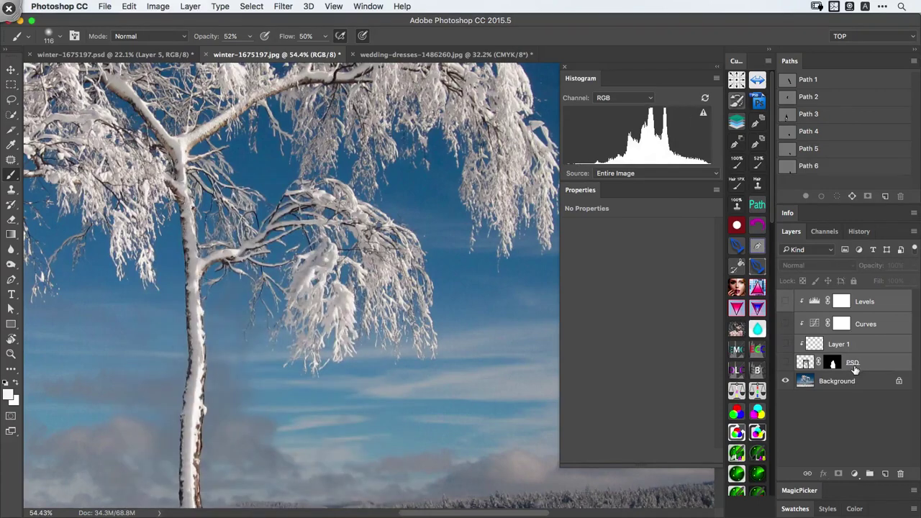
{"action": "key", "text": "super+g"}
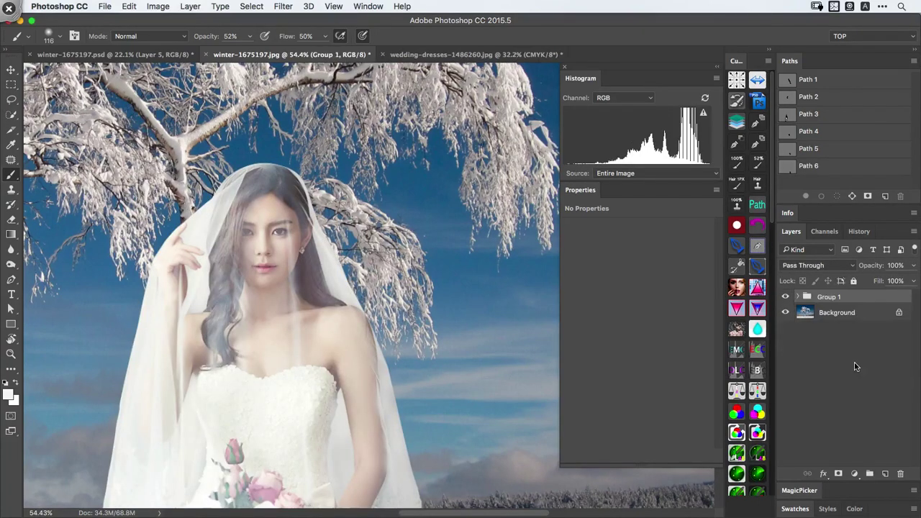
Expand the new group and give it a fully white layer mask
{"action": "left_click", "coordinate": [798, 297]}
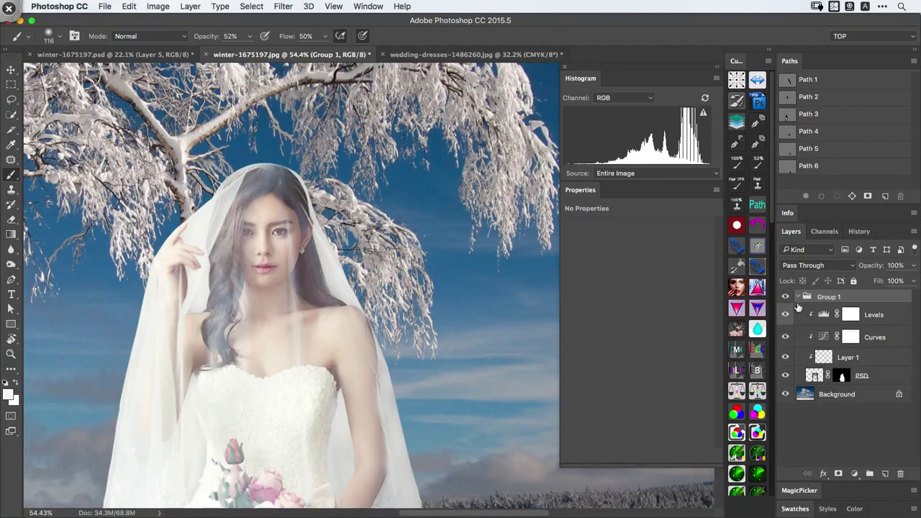
{"action": "left_click", "coordinate": [838, 474], "text": "alt"}
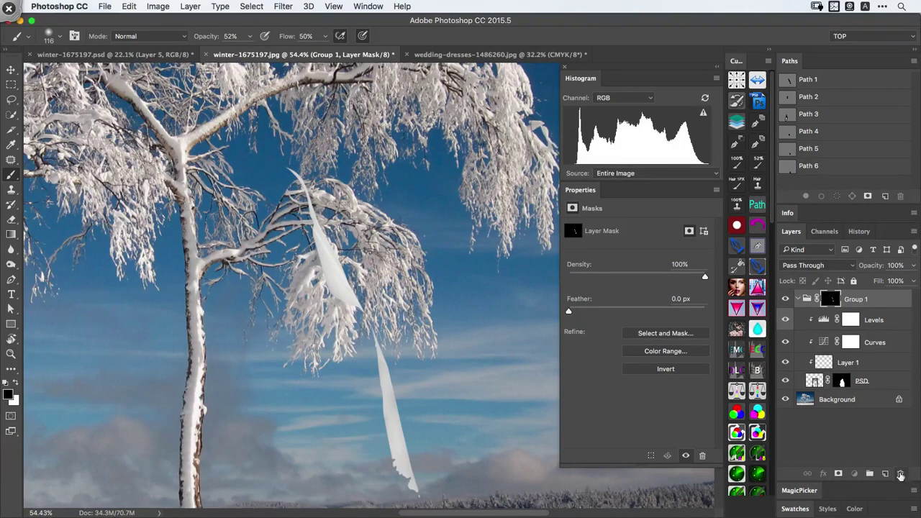
{"action": "key", "text": "super+i"}
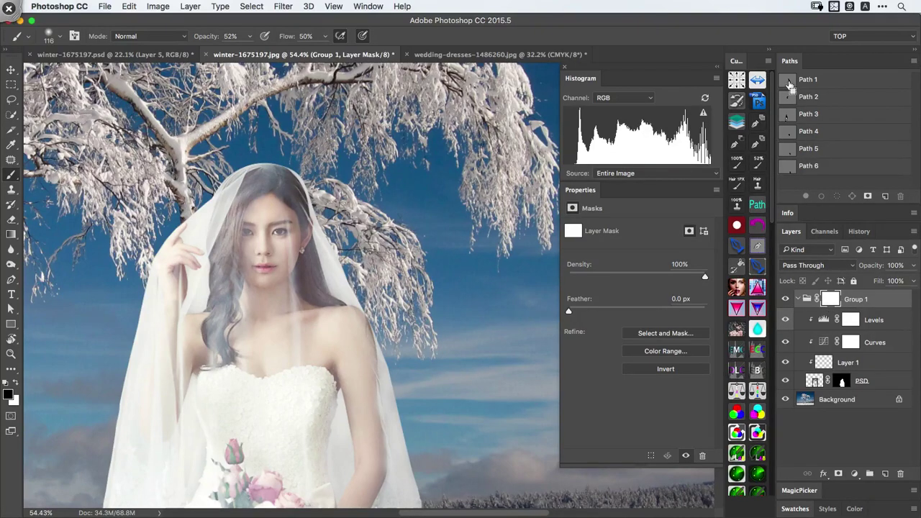
Load Path 1 as a selection along the veil, make the group's mask active and hide the selection edges
{"action": "left_click", "coordinate": [789, 85], "text": "super"}
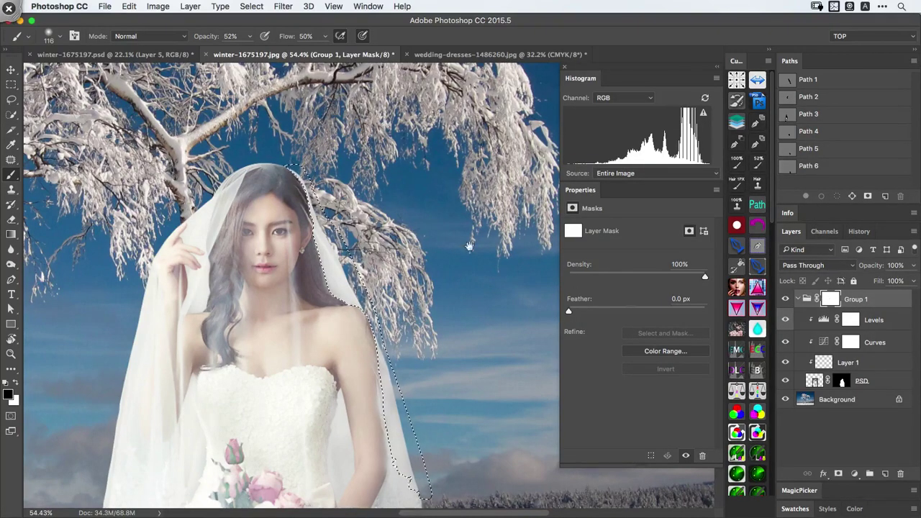
{"action": "left_click_drag", "start_coordinate": [305, 167], "coordinate": [367, 169]}
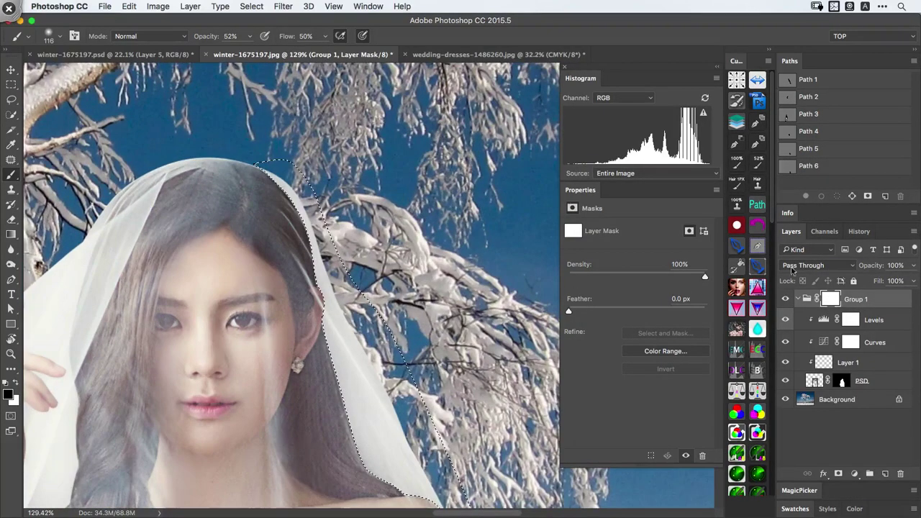
{"action": "left_click", "coordinate": [843, 384]}
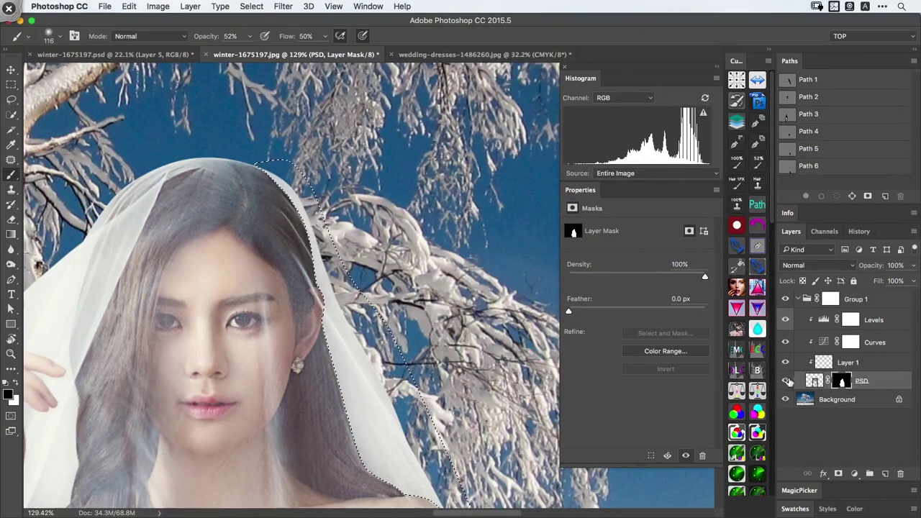
{"action": "left_click", "coordinate": [790, 305]}
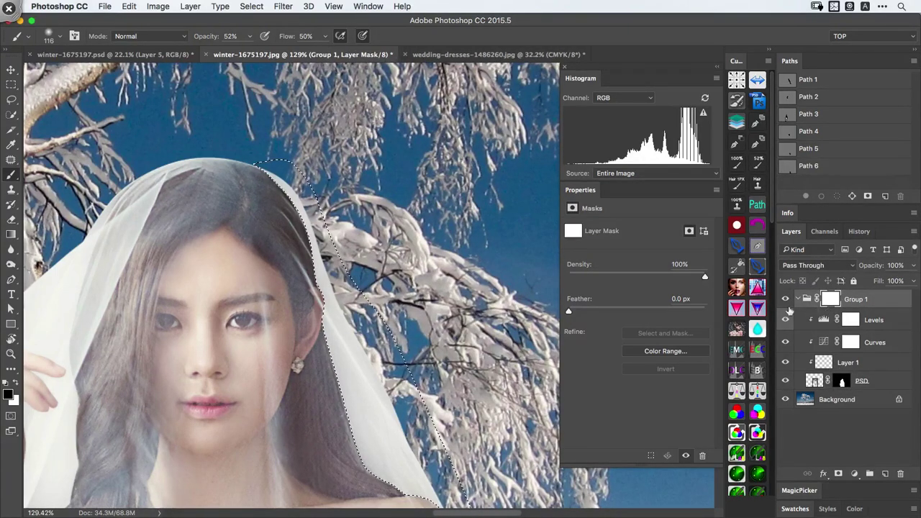
{"action": "left_click_drag", "start_coordinate": [411, 394], "coordinate": [368, 267]}
{"action": "left_click", "coordinate": [373, 331], "text": "alt"}
{"action": "left_click_drag", "start_coordinate": [352, 222], "coordinate": [413, 221]}
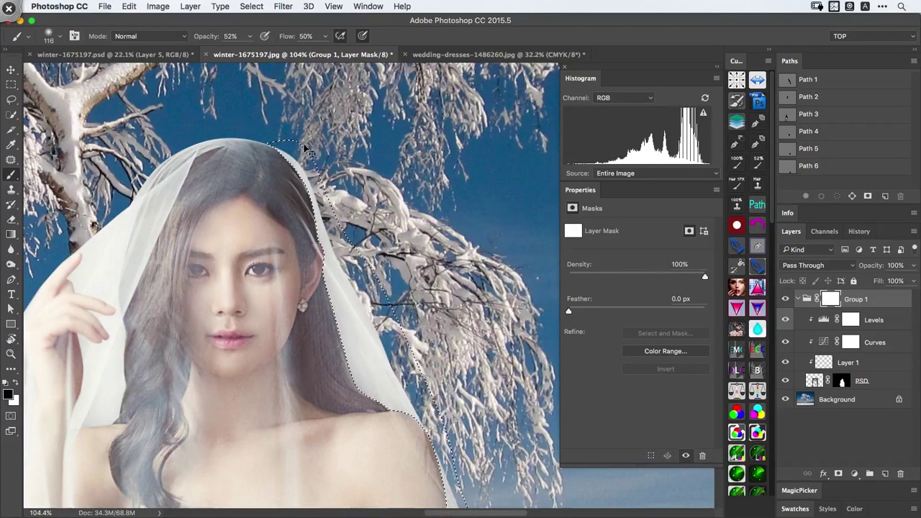
{"action": "key", "text": "ctrl+d"}
Lower the brush opacity to 19% and paint black on the group mask along the veil from the head to the shoulder
{"action": "left_click_drag", "start_coordinate": [289, 153], "coordinate": [302, 163]}
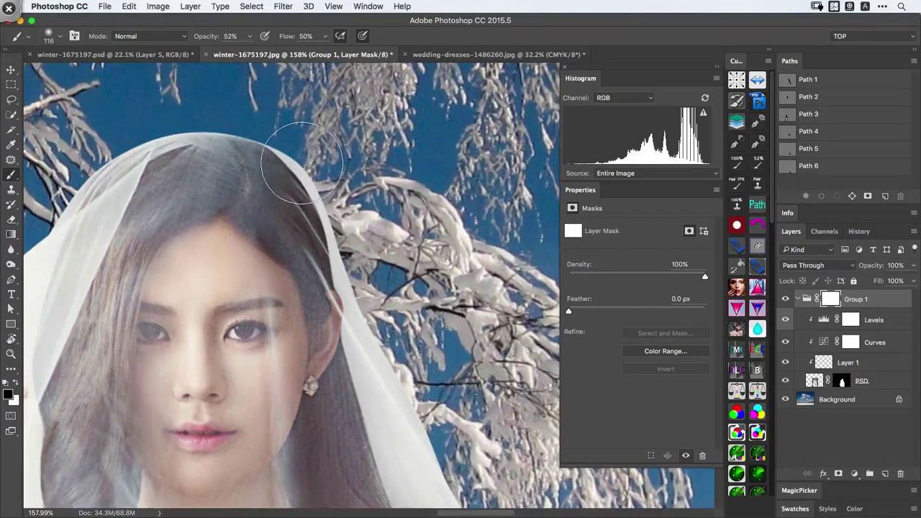
{"action": "left_click_drag", "start_coordinate": [191, 43], "coordinate": [186, 44]}
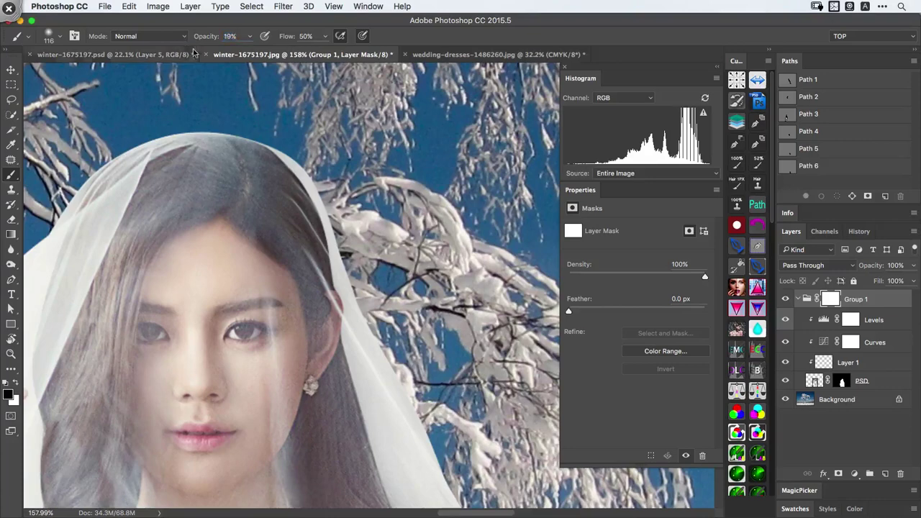
{"action": "left_click_drag", "start_coordinate": [306, 177], "coordinate": [293, 176]}
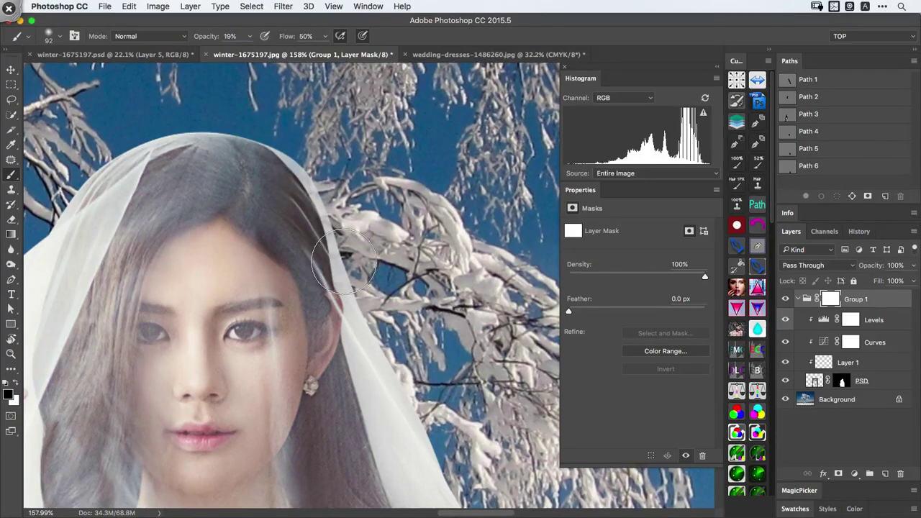
{"action": "scroll", "coordinate": [349, 263], "scroll_direction": "down", "scroll_amount": 5}
{"action": "scroll", "coordinate": [349, 263], "scroll_direction": "right", "scroll_amount": 3}
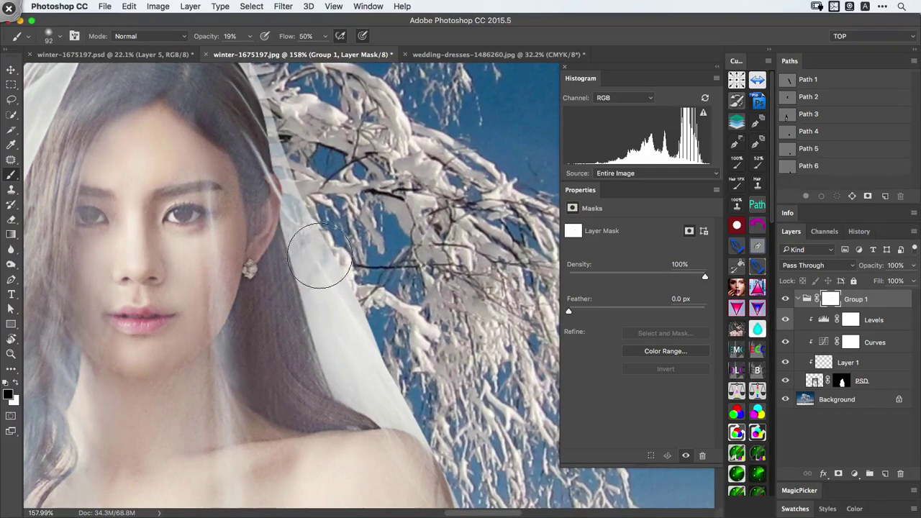
{"action": "mouse_move", "coordinate": [334, 336]}
{"action": "left_mouse_down"}
{"action": "mouse_move", "coordinate": [311, 272]}
{"action": "mouse_move", "coordinate": [374, 262]}
{"action": "mouse_move", "coordinate": [313, 272]}
{"action": "left_mouse_up"}
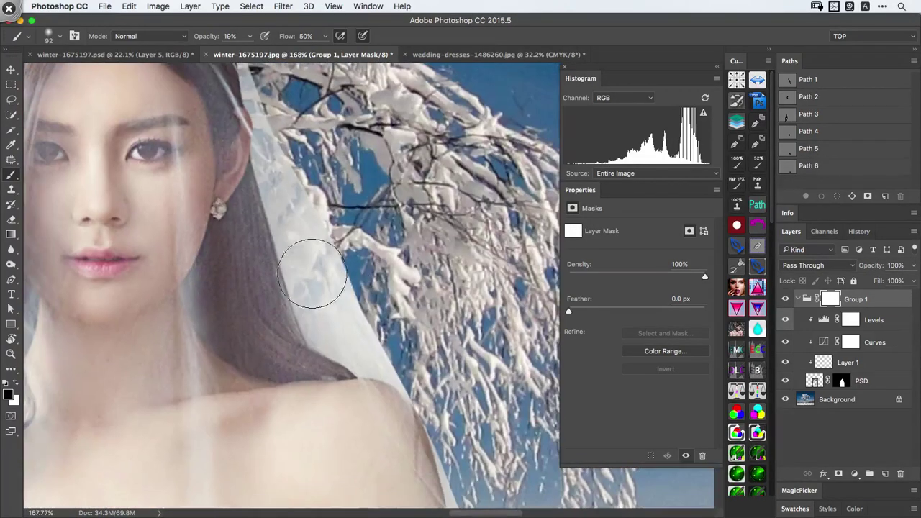
{"action": "mouse_move", "coordinate": [343, 303]}
{"action": "left_mouse_down"}
{"action": "mouse_move", "coordinate": [304, 216]}
{"action": "mouse_move", "coordinate": [350, 328]}
{"action": "mouse_move", "coordinate": [326, 299]}
{"action": "mouse_move", "coordinate": [317, 326]}
{"action": "mouse_move", "coordinate": [371, 354]}
{"action": "mouse_move", "coordinate": [409, 407]}
{"action": "left_mouse_up"}
{"action": "left_click_drag", "start_coordinate": [375, 303], "coordinate": [333, 308]}
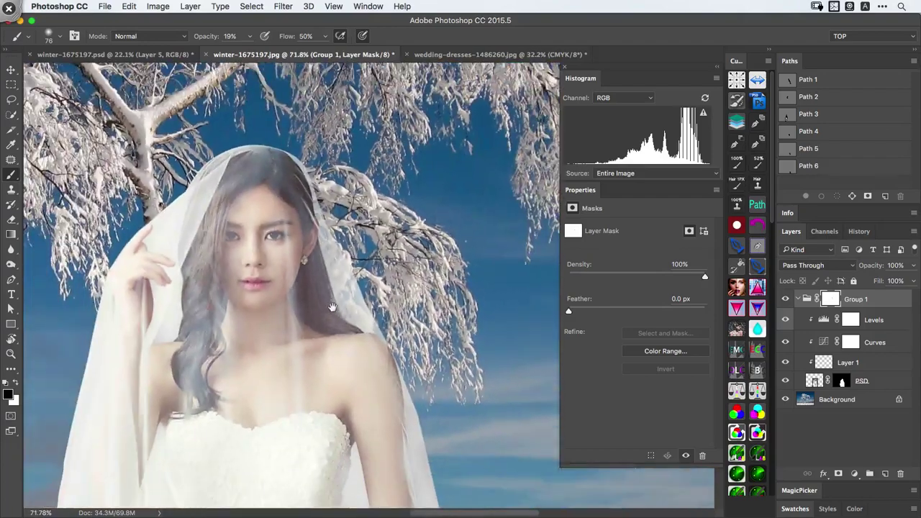
Paint the group mask with a 32 px brush along the veil's narrow outer edge beside the head and hair
{"action": "left_click_drag", "start_coordinate": [302, 150], "coordinate": [356, 154]}
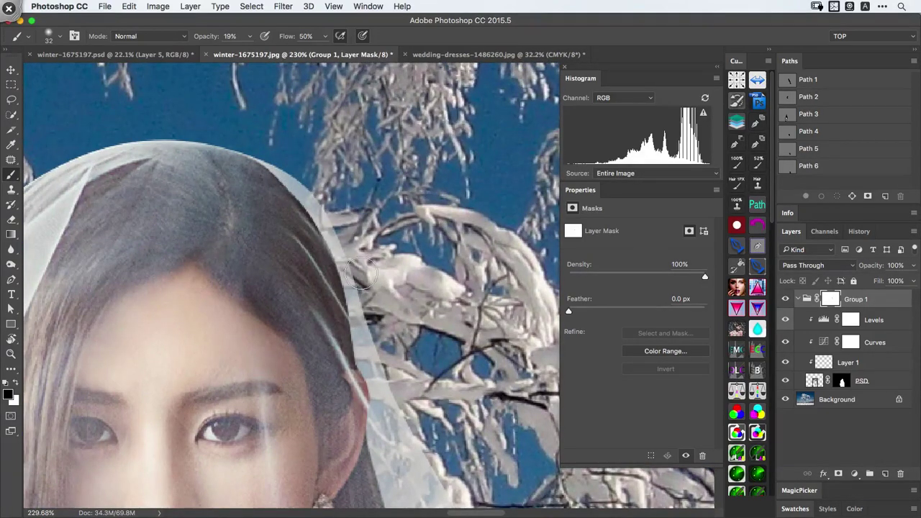
{"action": "scroll", "coordinate": [394, 356], "scroll_direction": "down", "scroll_amount": 10}
{"action": "scroll", "coordinate": [371, 334], "scroll_direction": "right", "scroll_amount": 5}
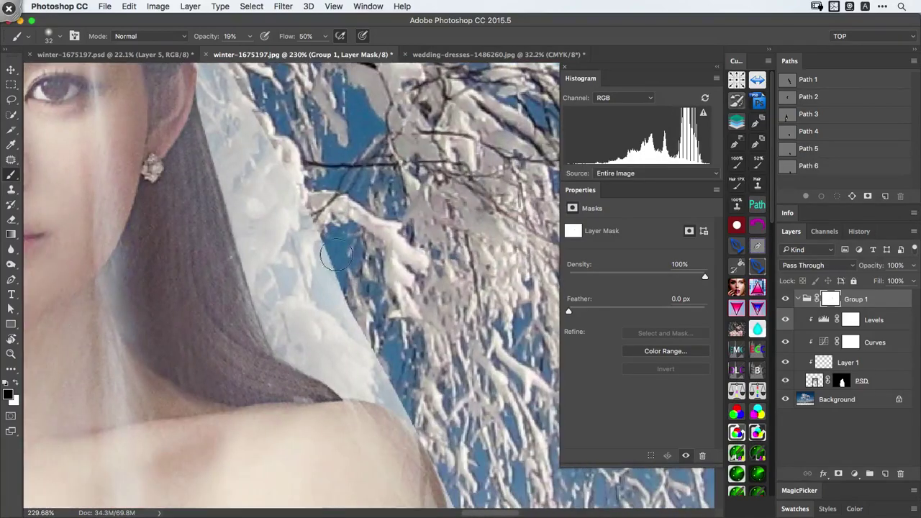
{"action": "left_click_drag", "start_coordinate": [336, 255], "coordinate": [358, 308]}
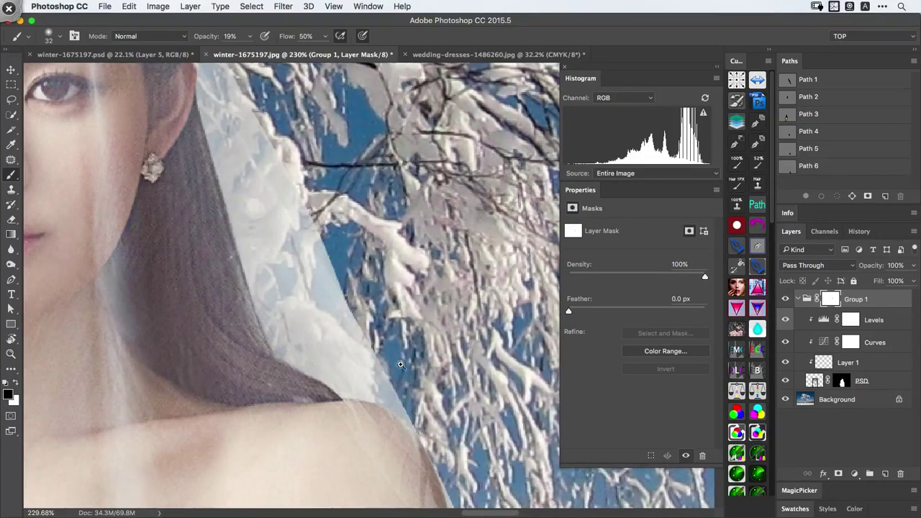
{"action": "left_click_drag", "start_coordinate": [401, 365], "coordinate": [335, 436]}
{"action": "left_click_drag", "start_coordinate": [405, 430], "coordinate": [335, 216]}
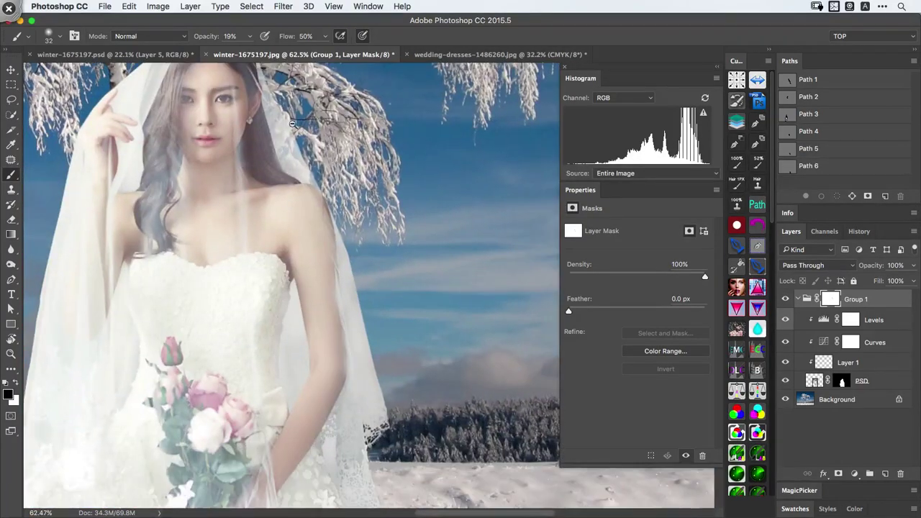
Paint black on the group mask over the narrow strip of veil beside the upper arm
{"action": "left_click_drag", "start_coordinate": [292, 123], "coordinate": [355, 209]}
{"action": "mouse_move", "coordinate": [404, 301]}
{"action": "left_mouse_down"}
{"action": "mouse_move", "coordinate": [361, 186]}
{"action": "mouse_move", "coordinate": [356, 215]}
{"action": "left_mouse_up"}
{"action": "left_click_drag", "start_coordinate": [330, 185], "coordinate": [351, 205]}
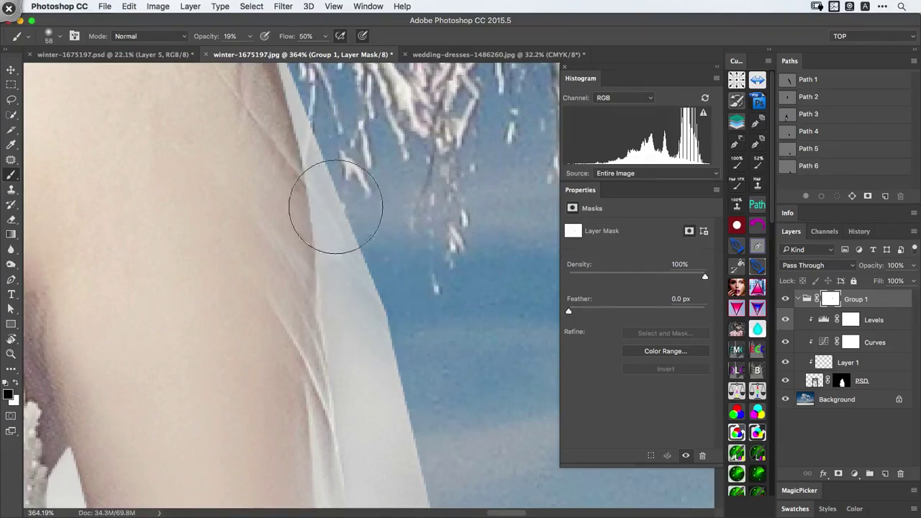
{"action": "left_click_drag", "start_coordinate": [299, 184], "coordinate": [269, 186]}
{"action": "left_click_drag", "start_coordinate": [331, 235], "coordinate": [341, 234]}
{"action": "left_click_drag", "start_coordinate": [325, 209], "coordinate": [358, 210]}
Continue painting the group mask with a 112 px brush down the veil beside the arm to the lace hem
{"action": "scroll", "coordinate": [303, 214], "scroll_direction": "down", "scroll_amount": 5}
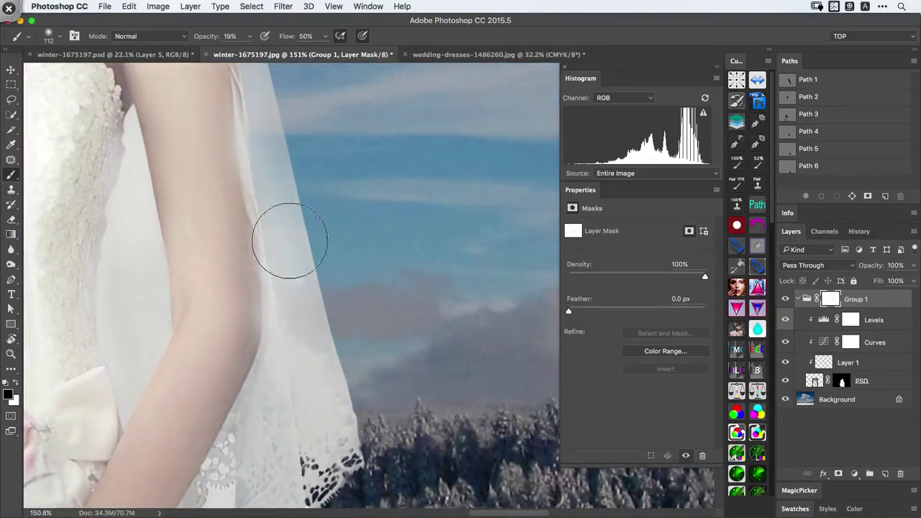
{"action": "scroll", "coordinate": [292, 245], "scroll_direction": "down", "scroll_amount": 4}
{"action": "mouse_move", "coordinate": [309, 327]}
{"action": "left_mouse_down"}
{"action": "mouse_move", "coordinate": [290, 243]}
{"action": "mouse_move", "coordinate": [314, 358]}
{"action": "mouse_move", "coordinate": [286, 263]}
{"action": "mouse_move", "coordinate": [290, 302]}
{"action": "mouse_move", "coordinate": [309, 357]}
{"action": "left_mouse_up"}
{"action": "left_click_drag", "start_coordinate": [325, 387], "coordinate": [330, 300]}
{"action": "left_click_drag", "start_coordinate": [318, 243], "coordinate": [324, 241], "text": "super"}
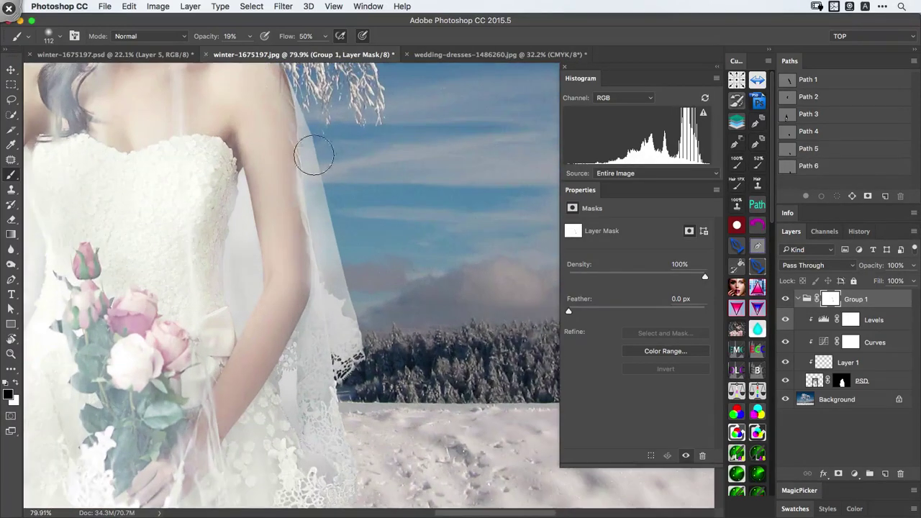
{"action": "mouse_move", "coordinate": [350, 418]}
{"action": "left_mouse_down"}
{"action": "mouse_move", "coordinate": [338, 280]}
{"action": "mouse_move", "coordinate": [357, 274]}
{"action": "left_mouse_up"}
{"action": "mouse_move", "coordinate": [268, 270]}
{"action": "left_mouse_down"}
{"action": "mouse_move", "coordinate": [264, 214]}
{"action": "mouse_move", "coordinate": [272, 280]}
{"action": "mouse_move", "coordinate": [265, 198]}
{"action": "mouse_move", "coordinate": [297, 230]}
{"action": "left_mouse_up"}
{"action": "mouse_move", "coordinate": [311, 200]}
{"action": "left_mouse_down"}
{"action": "mouse_move", "coordinate": [329, 237]}
{"action": "mouse_move", "coordinate": [312, 256]}
{"action": "mouse_move", "coordinate": [304, 249]}
{"action": "left_mouse_up"}
{"action": "mouse_move", "coordinate": [331, 169]}
{"action": "left_mouse_down"}
{"action": "mouse_move", "coordinate": [355, 162]}
{"action": "mouse_move", "coordinate": [338, 216]}
{"action": "mouse_move", "coordinate": [331, 200]}
{"action": "mouse_move", "coordinate": [377, 359]}
{"action": "left_mouse_up"}
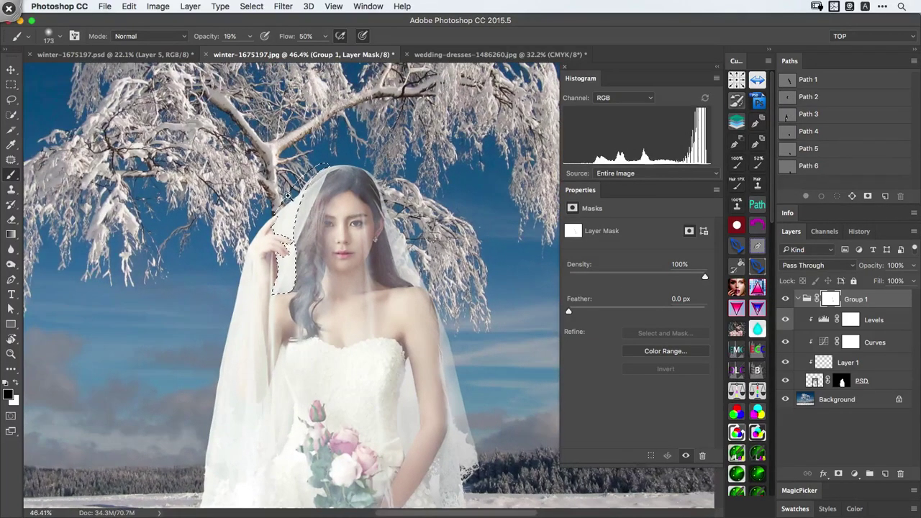
Hide the Path 2 selection edges and paint black on the group mask over the veil between the raised hand and the hair
{"action": "left_click_drag", "start_coordinate": [287, 195], "coordinate": [324, 198], "text": "super"}
{"action": "key", "text": "super+h"}
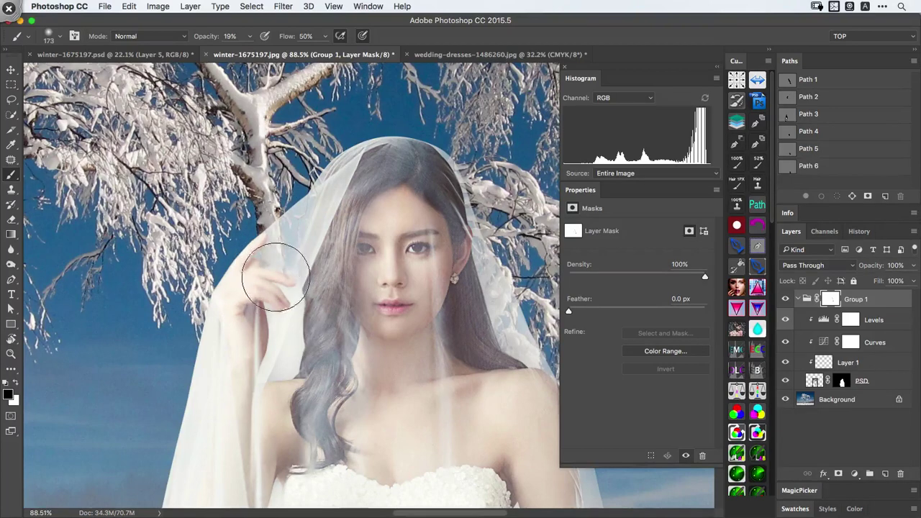
{"action": "mouse_move", "coordinate": [275, 277]}
{"action": "left_mouse_down"}
{"action": "mouse_move", "coordinate": [287, 316]}
{"action": "mouse_move", "coordinate": [264, 396]}
{"action": "mouse_move", "coordinate": [272, 362]}
{"action": "mouse_move", "coordinate": [293, 349]}
{"action": "mouse_move", "coordinate": [279, 423]}
{"action": "left_mouse_up"}
{"action": "mouse_move", "coordinate": [268, 354]}
{"action": "left_mouse_down", "text": "super"}
{"action": "mouse_move", "coordinate": [316, 362]}
{"action": "mouse_move", "coordinate": [270, 367]}
{"action": "left_mouse_up", "text": "super"}
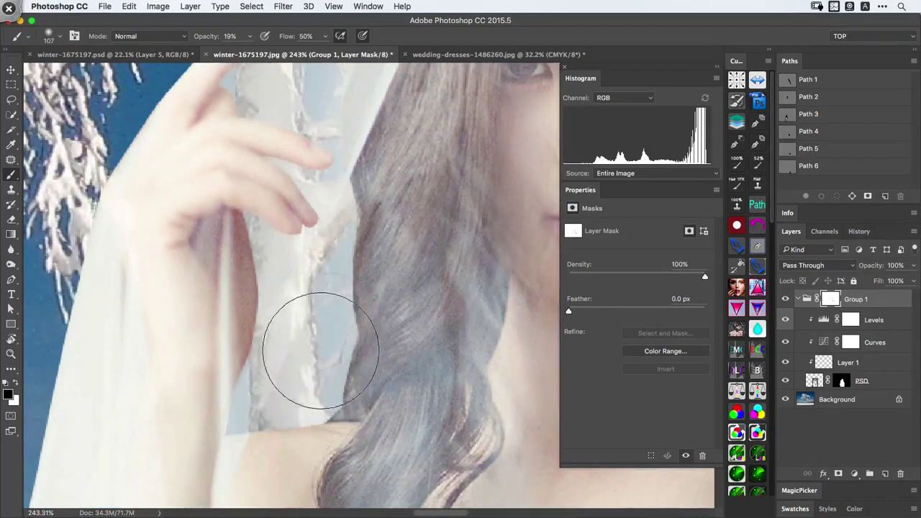
{"action": "left_click_drag", "start_coordinate": [306, 226], "coordinate": [301, 327]}
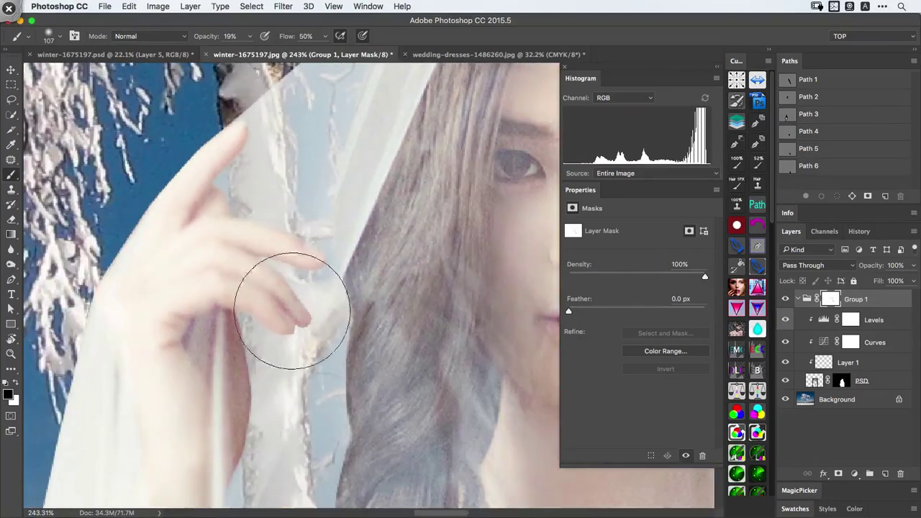
{"action": "left_click_drag", "start_coordinate": [284, 198], "coordinate": [286, 294]}
{"action": "left_click_drag", "start_coordinate": [293, 201], "coordinate": [207, 277]}
{"action": "left_click_drag", "start_coordinate": [368, 308], "coordinate": [374, 260]}
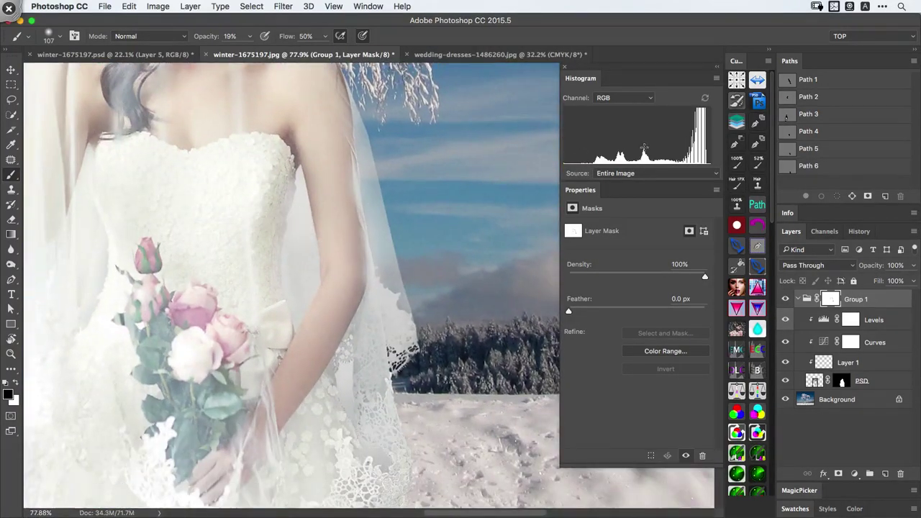
Load Path 3 as a selection and hide its edges for painting the veil below the raised arm
{"action": "left_click", "coordinate": [793, 114], "text": "super"}
{"action": "left_click_drag", "start_coordinate": [216, 244], "coordinate": [417, 259]}
{"action": "left_click_drag", "start_coordinate": [415, 259], "coordinate": [336, 315]}
{"action": "key", "text": "super+plus"}
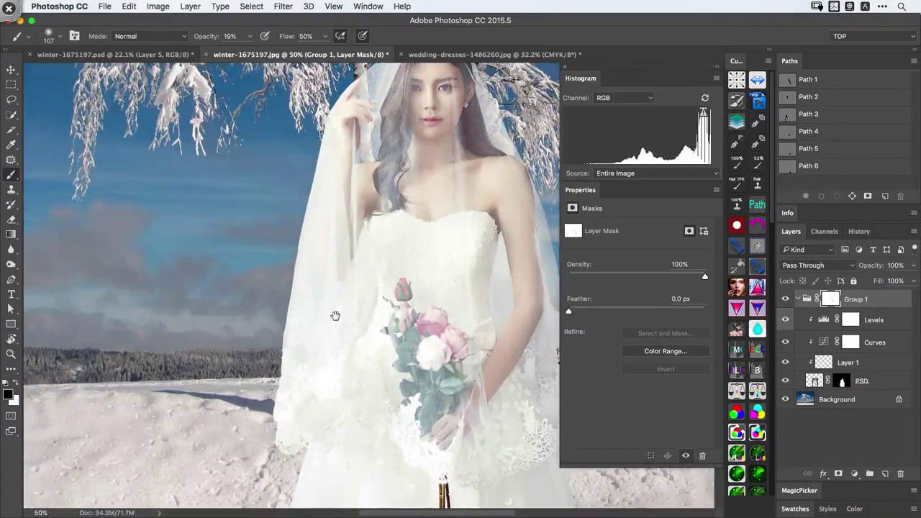
{"action": "key", "text": "super+d"}
Enlarge the brush to 291 px and paint the group mask over the veil around the raised arm and down to its hem
{"action": "left_click_drag", "start_coordinate": [306, 171], "coordinate": [339, 170]}
{"action": "mouse_move", "coordinate": [348, 125]}
{"action": "left_mouse_down"}
{"action": "mouse_move", "coordinate": [285, 339]}
{"action": "mouse_move", "coordinate": [303, 263]}
{"action": "mouse_move", "coordinate": [294, 396]}
{"action": "mouse_move", "coordinate": [321, 310]}
{"action": "mouse_move", "coordinate": [360, 251]}
{"action": "mouse_move", "coordinate": [361, 276]}
{"action": "mouse_move", "coordinate": [367, 215]}
{"action": "mouse_move", "coordinate": [359, 327]}
{"action": "mouse_move", "coordinate": [357, 275]}
{"action": "left_mouse_up"}
{"action": "mouse_move", "coordinate": [373, 214]}
{"action": "left_mouse_down"}
{"action": "mouse_move", "coordinate": [368, 243]}
{"action": "mouse_move", "coordinate": [377, 149]}
{"action": "left_mouse_up"}
{"action": "left_click_drag", "start_coordinate": [361, 259], "coordinate": [363, 243]}
{"action": "left_click_drag", "start_coordinate": [342, 313], "coordinate": [349, 280]}
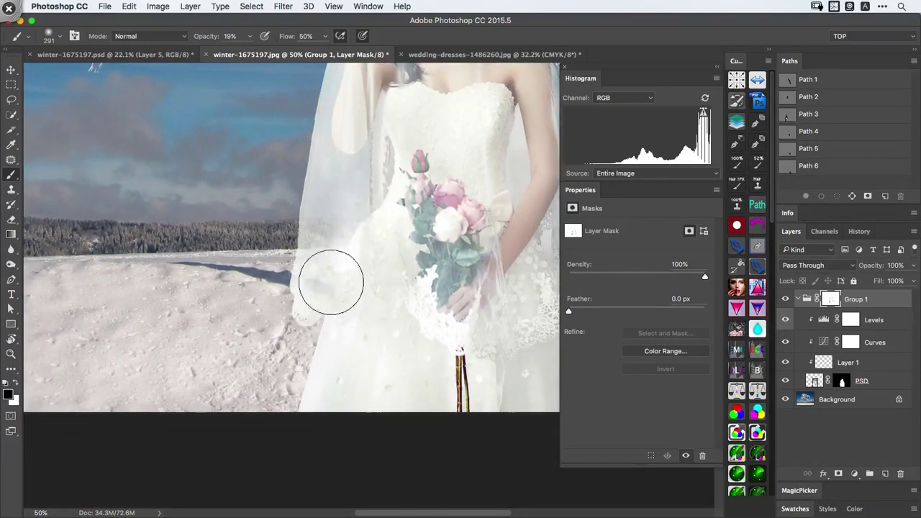
{"action": "left_click_drag", "start_coordinate": [311, 190], "coordinate": [310, 263]}
{"action": "left_click_drag", "start_coordinate": [366, 293], "coordinate": [317, 315]}
{"action": "left_click_drag", "start_coordinate": [367, 305], "coordinate": [308, 330]}
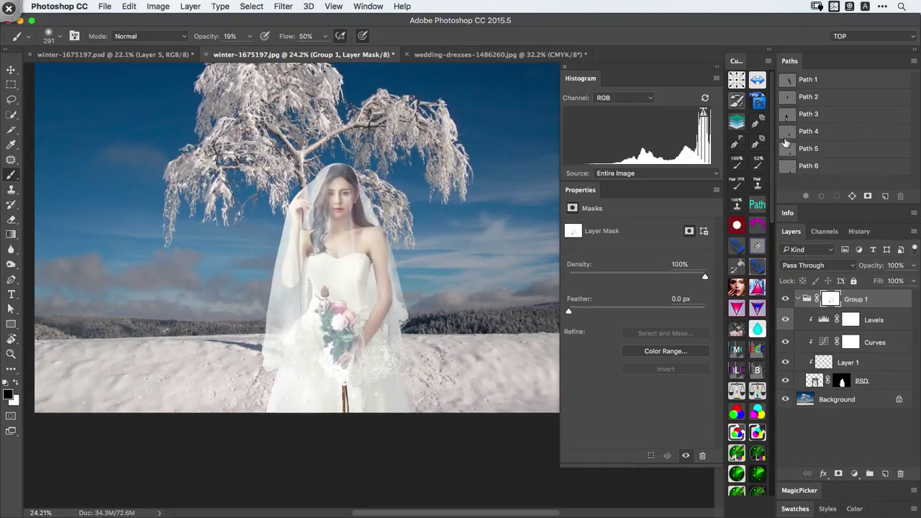
Load Path 4 as a selection, hide its edges and paint the group mask over the veil between the dress and the arm
{"action": "left_click", "coordinate": [788, 135], "text": "super"}
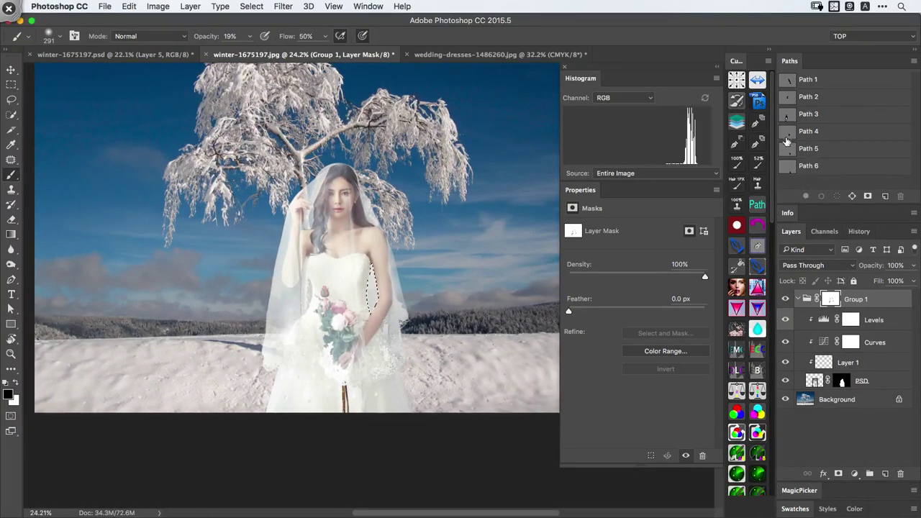
{"action": "key", "text": "super+h"}
{"action": "left_click_drag", "start_coordinate": [376, 283], "coordinate": [428, 313]}
{"action": "mouse_move", "coordinate": [359, 293]}
{"action": "left_mouse_down"}
{"action": "mouse_move", "coordinate": [353, 397]}
{"action": "mouse_move", "coordinate": [364, 229]}
{"action": "mouse_move", "coordinate": [370, 414]}
{"action": "left_mouse_up"}
{"action": "key", "text": "super+0"}
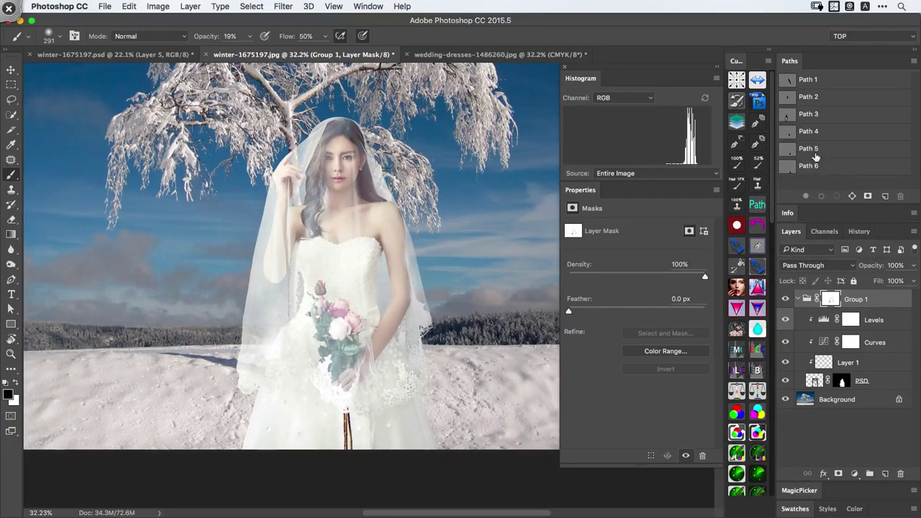
Load Path 5 as a selection, hide its edges and paint the lower lace veil on the group mask with a 211 px brush
{"action": "left_click", "coordinate": [787, 152], "text": "super"}
{"action": "left_click", "coordinate": [412, 334], "text": "super"}
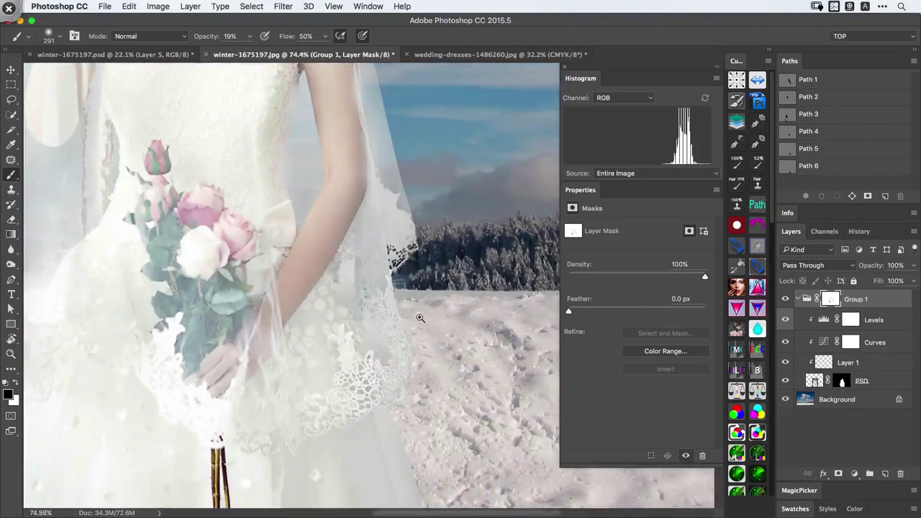
{"action": "key", "text": "super+h"}
{"action": "mouse_move", "coordinate": [361, 259]}
{"action": "left_mouse_down"}
{"action": "mouse_move", "coordinate": [352, 227]}
{"action": "mouse_move", "coordinate": [348, 291]}
{"action": "mouse_move", "coordinate": [369, 355]}
{"action": "left_mouse_up"}
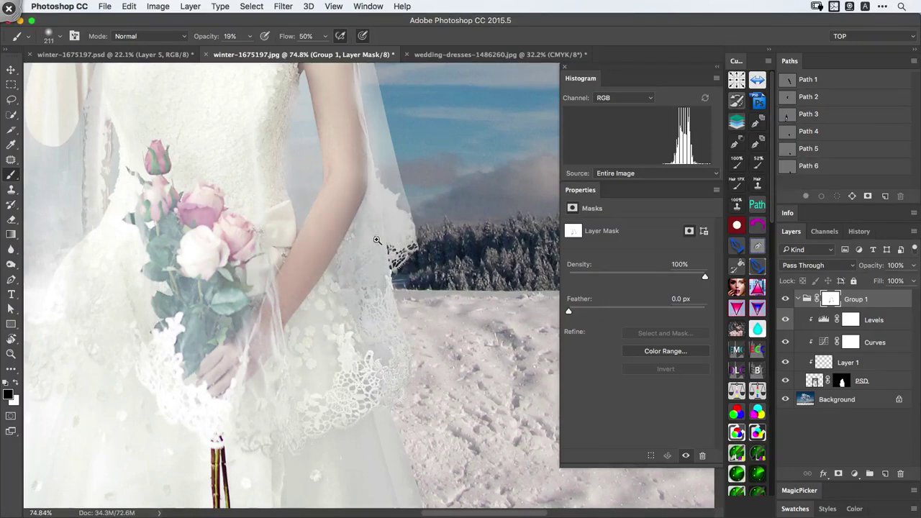
{"action": "left_click_drag", "start_coordinate": [375, 239], "coordinate": [338, 252]}
{"action": "left_click_drag", "start_coordinate": [381, 276], "coordinate": [382, 264]}
Load Path 6 as a selection, paint the group mask over the skirt's outer edge below the lace, and deselect
{"action": "left_click", "coordinate": [791, 166], "text": "super"}
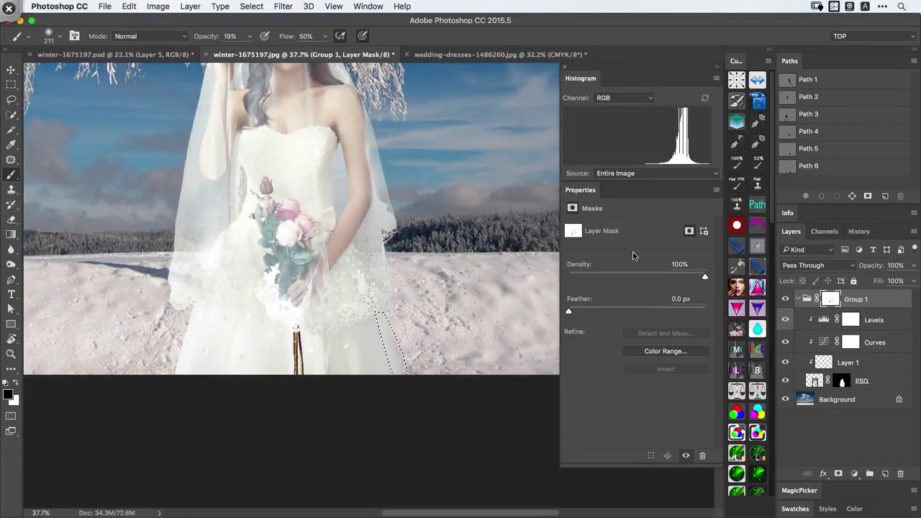
{"action": "scroll", "coordinate": [401, 321], "scroll_direction": "down", "scroll_amount": 2}
{"action": "key", "text": "super+h"}
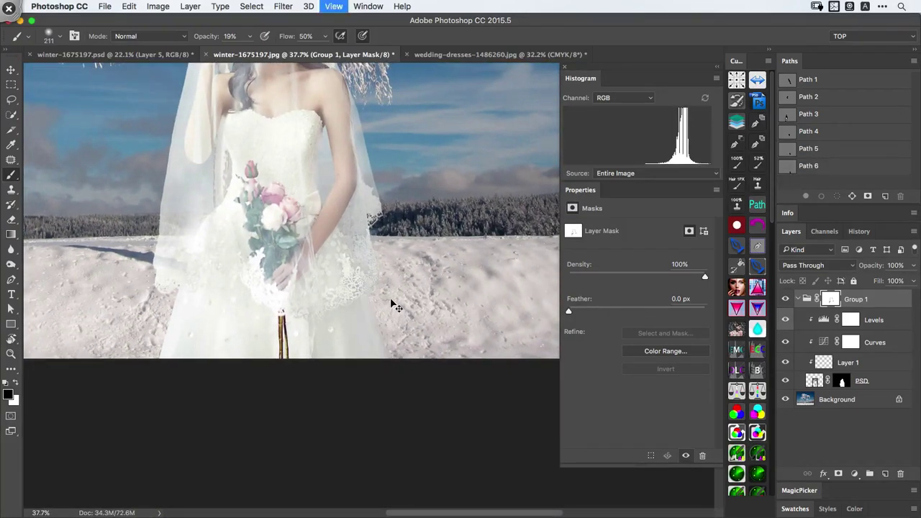
{"action": "left_click_drag", "start_coordinate": [388, 331], "coordinate": [418, 325]}
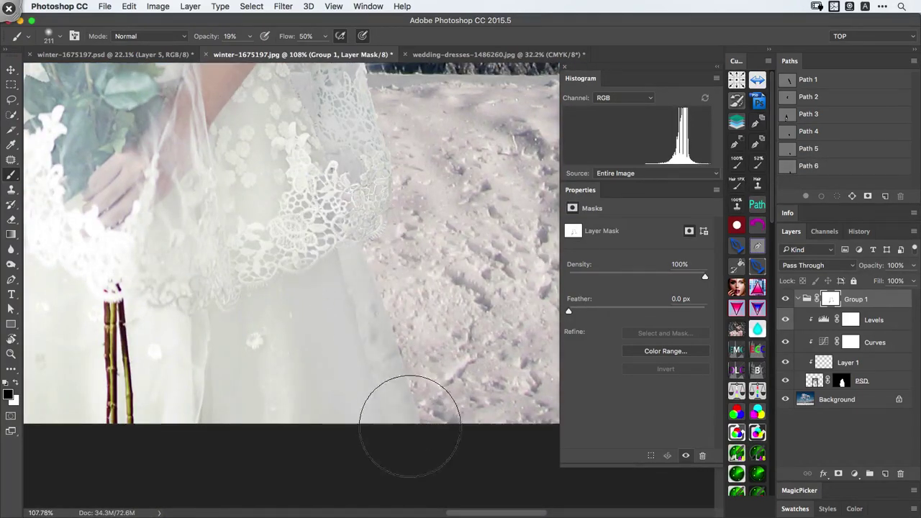
{"action": "left_click_drag", "start_coordinate": [397, 395], "coordinate": [377, 254]}
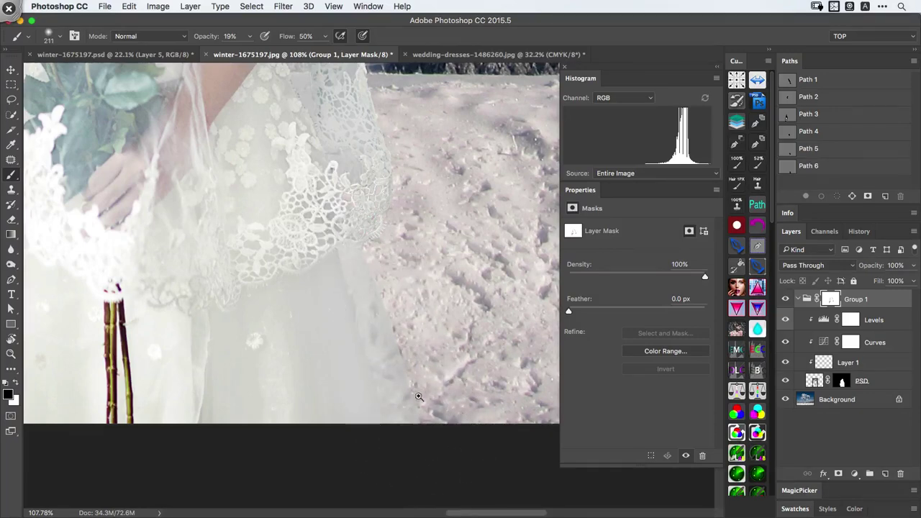
{"action": "left_click_drag", "start_coordinate": [400, 373], "coordinate": [340, 393]}
{"action": "left_click_drag", "start_coordinate": [386, 372], "coordinate": [447, 383]}
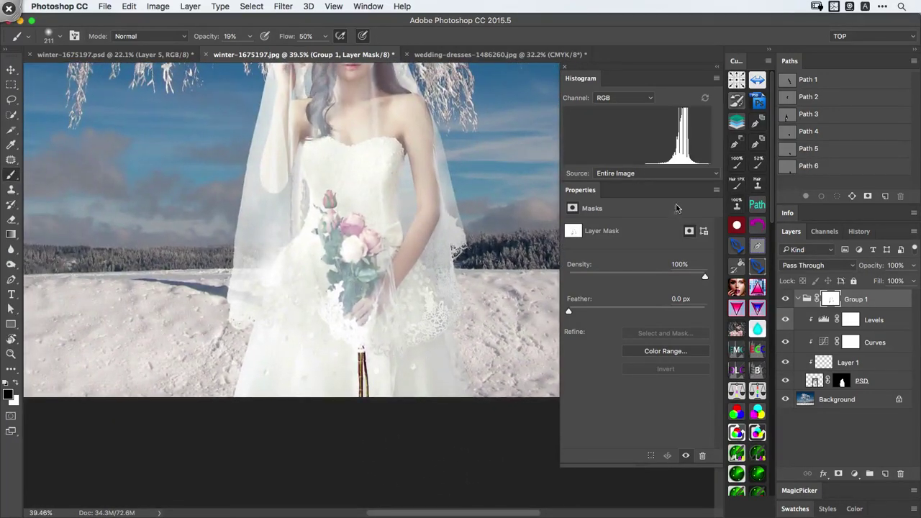
{"action": "left_click_drag", "start_coordinate": [395, 285], "coordinate": [404, 390]}
{"action": "left_click_drag", "start_coordinate": [428, 335], "coordinate": [425, 335]}
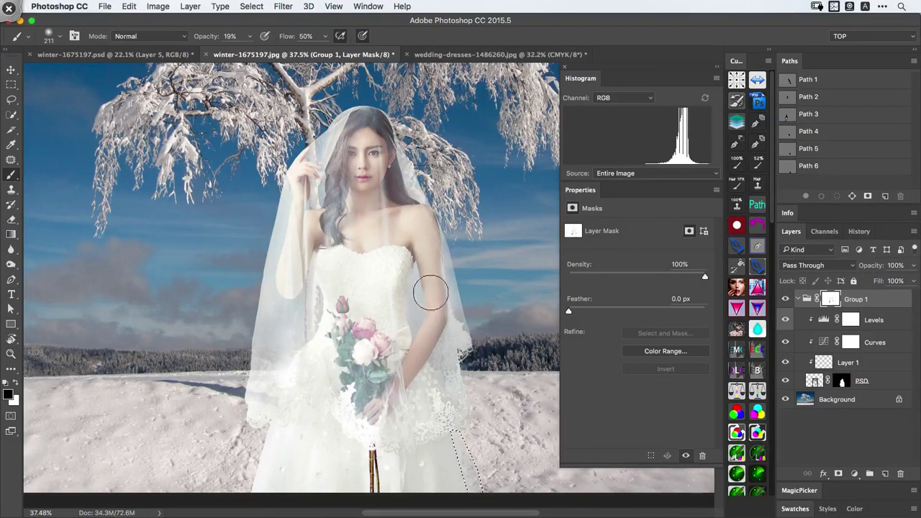
{"action": "scroll", "coordinate": [417, 298], "scroll_direction": "down", "scroll_amount": 3}
{"action": "scroll", "coordinate": [418, 298], "scroll_direction": "right", "scroll_amount": 2}
{"action": "key", "text": "super+d"}
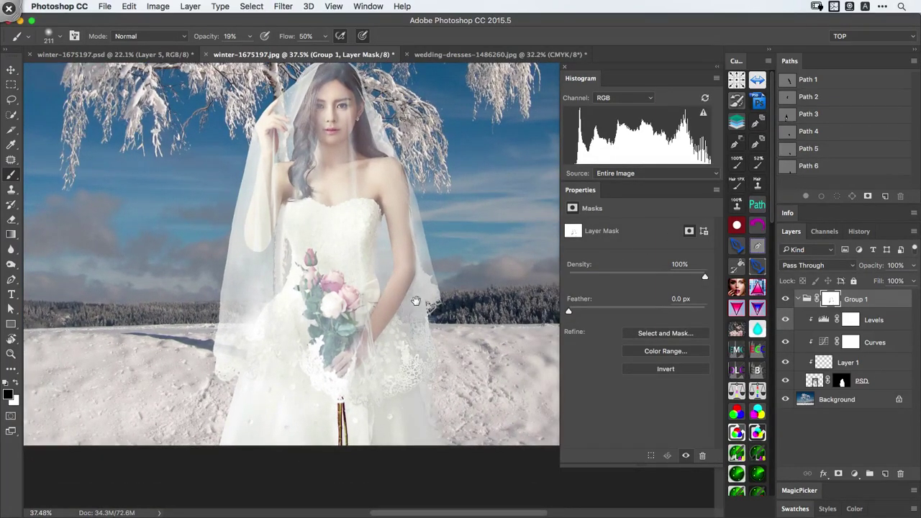
Enlarge the brush to 229 px and paint the group mask over the veil's lace hem and skirt edge on the raised-arm side
{"action": "left_click_drag", "start_coordinate": [424, 283], "coordinate": [427, 284]}
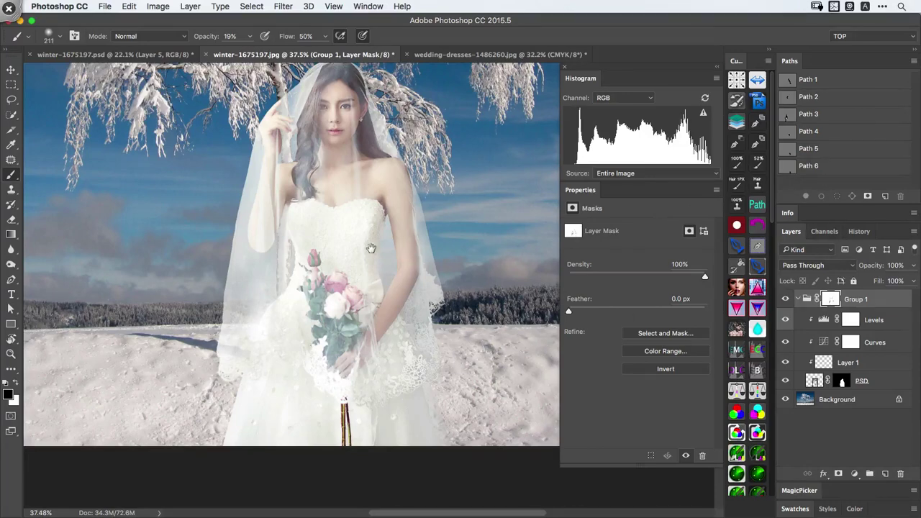
{"action": "left_click_drag", "start_coordinate": [371, 248], "coordinate": [365, 260]}
{"action": "mouse_move", "coordinate": [284, 369]}
{"action": "left_mouse_down"}
{"action": "mouse_move", "coordinate": [316, 366]}
{"action": "mouse_move", "coordinate": [335, 283]}
{"action": "left_mouse_up"}
{"action": "left_click_drag", "start_coordinate": [291, 303], "coordinate": [370, 303]}
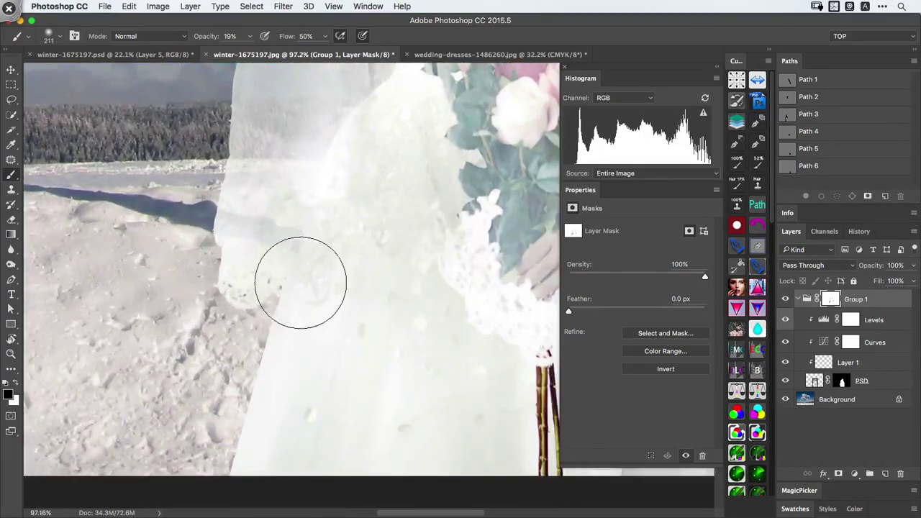
{"action": "left_click_drag", "start_coordinate": [301, 283], "coordinate": [307, 283]}
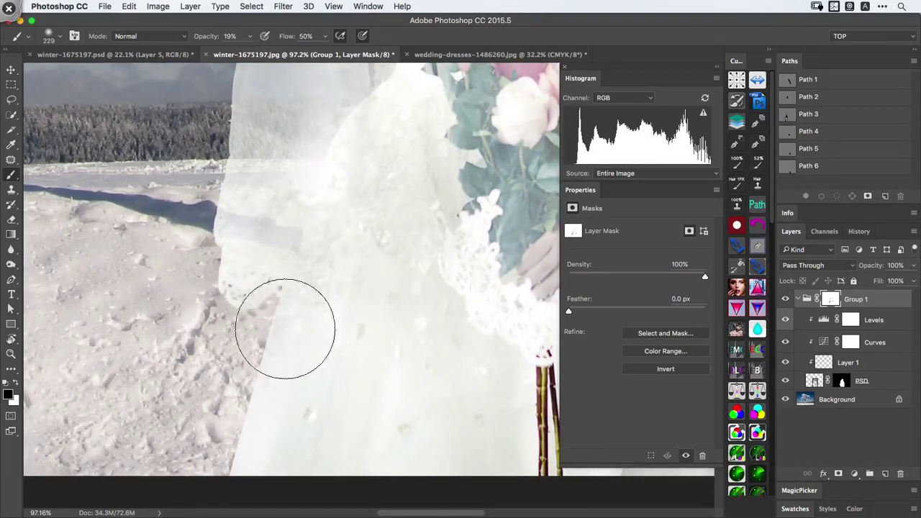
{"action": "left_click_drag", "start_coordinate": [285, 329], "coordinate": [257, 374]}
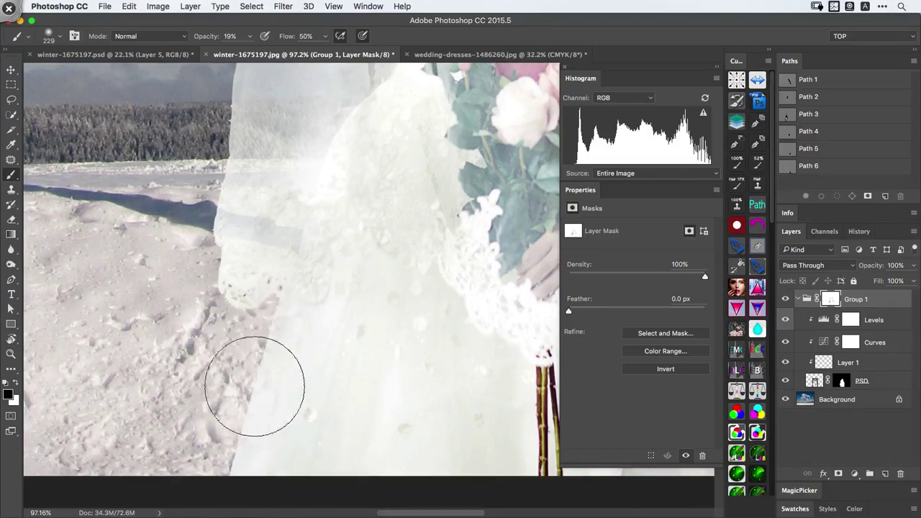
{"action": "left_click_drag", "start_coordinate": [269, 298], "coordinate": [275, 373]}
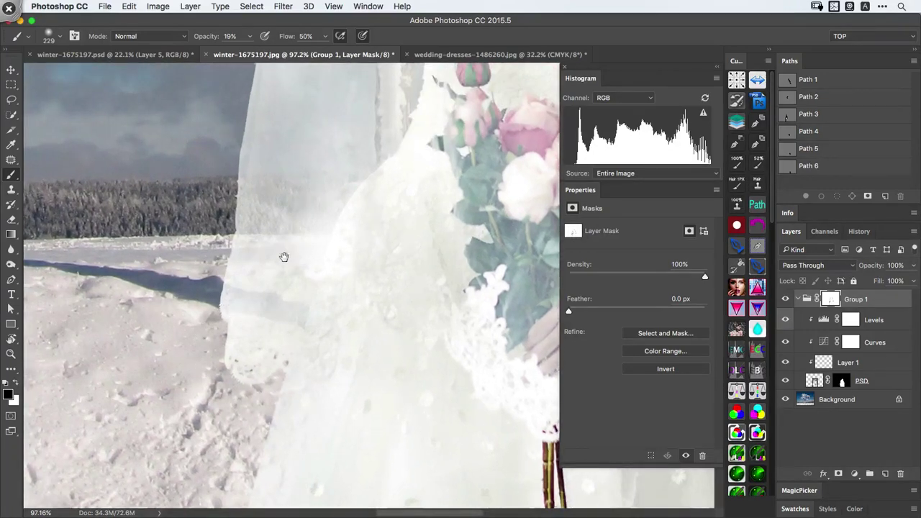
{"action": "left_click_drag", "start_coordinate": [284, 257], "coordinate": [254, 436]}
{"action": "left_click_drag", "start_coordinate": [265, 362], "coordinate": [235, 364]}
{"action": "left_click_drag", "start_coordinate": [281, 360], "coordinate": [295, 495]}
Reduce the brush to 118 px and touch up the group mask along the veil's outer edge beside the raised arm
{"action": "left_click_drag", "start_coordinate": [276, 250], "coordinate": [300, 260]}
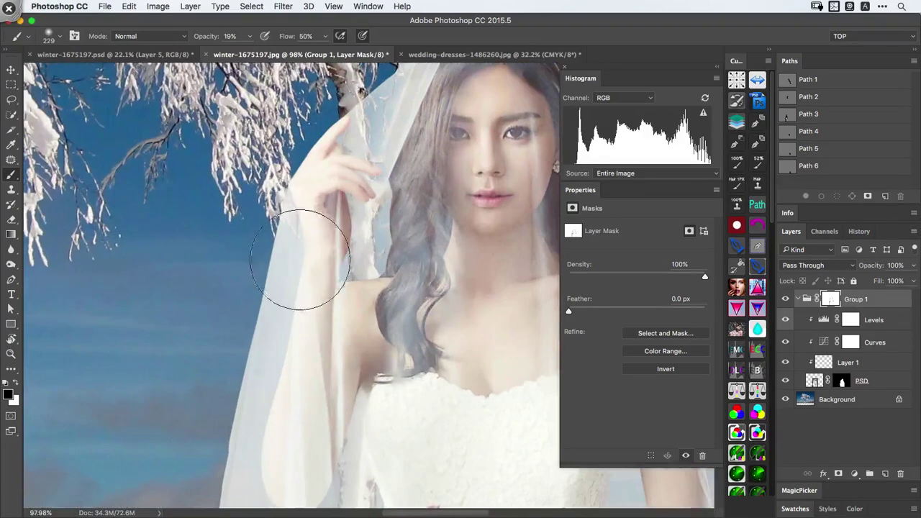
{"action": "left_click_drag", "start_coordinate": [272, 224], "coordinate": [246, 224]}
{"action": "left_click_drag", "start_coordinate": [251, 326], "coordinate": [267, 251]}
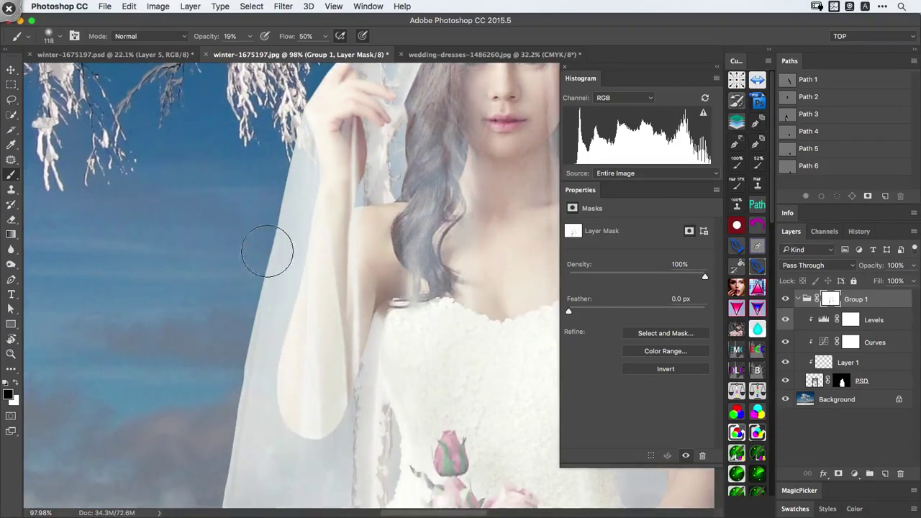
{"action": "left_click_drag", "start_coordinate": [238, 353], "coordinate": [255, 279]}
{"action": "left_click_drag", "start_coordinate": [247, 329], "coordinate": [252, 261]}
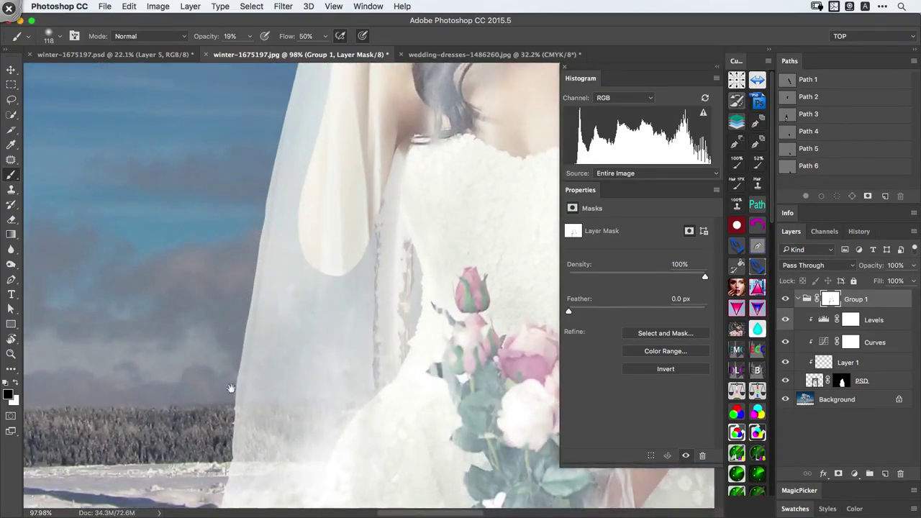
{"action": "left_click_drag", "start_coordinate": [231, 389], "coordinate": [236, 320]}
Paint the group mask over the lace veil beside the lowered forearm, down to its scalloped hem, with the 118 px brush
{"action": "left_click_drag", "start_coordinate": [318, 313], "coordinate": [241, 309]}
{"action": "left_click_drag", "start_coordinate": [360, 324], "coordinate": [431, 321]}
{"action": "left_click_drag", "start_coordinate": [360, 195], "coordinate": [349, 224]}
{"action": "left_click_drag", "start_coordinate": [336, 187], "coordinate": [354, 188]}
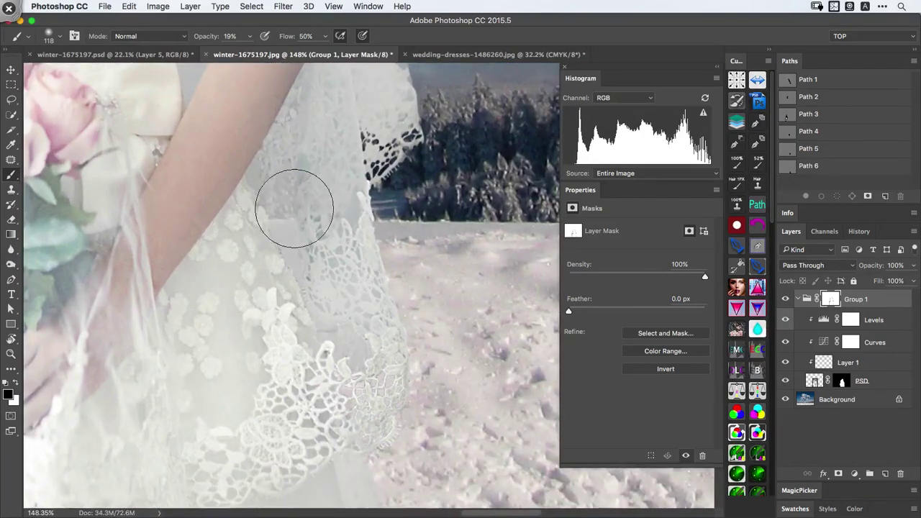
{"action": "mouse_move", "coordinate": [304, 205]}
{"action": "left_mouse_down"}
{"action": "mouse_move", "coordinate": [314, 272]}
{"action": "mouse_move", "coordinate": [341, 186]}
{"action": "mouse_move", "coordinate": [353, 212]}
{"action": "left_mouse_up"}
{"action": "mouse_move", "coordinate": [349, 251]}
{"action": "left_mouse_down"}
{"action": "mouse_move", "coordinate": [365, 270]}
{"action": "mouse_move", "coordinate": [366, 298]}
{"action": "left_mouse_up"}
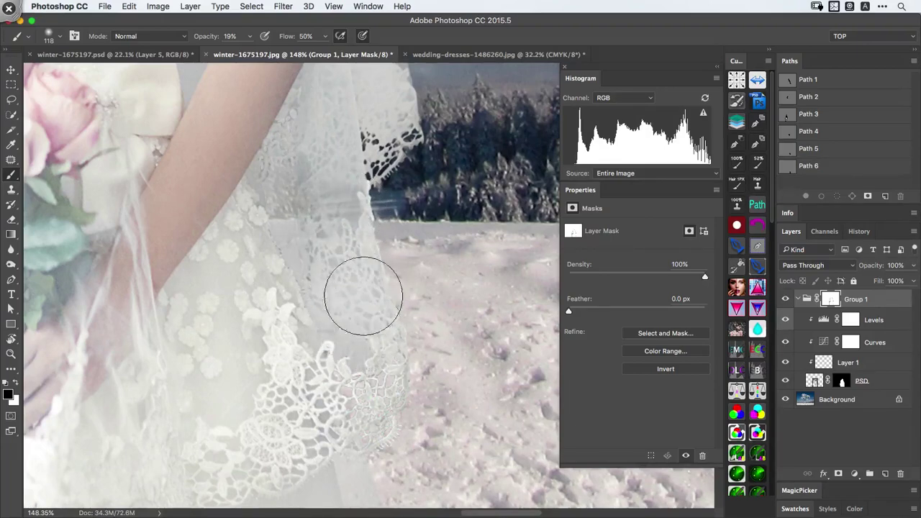
{"action": "left_click_drag", "start_coordinate": [366, 350], "coordinate": [320, 258]}
Reduce the brush to 44 px and paint the group mask over the solid lace corner in front of the trees
{"action": "scroll", "coordinate": [367, 288], "scroll_direction": "up", "scroll_amount": 10}
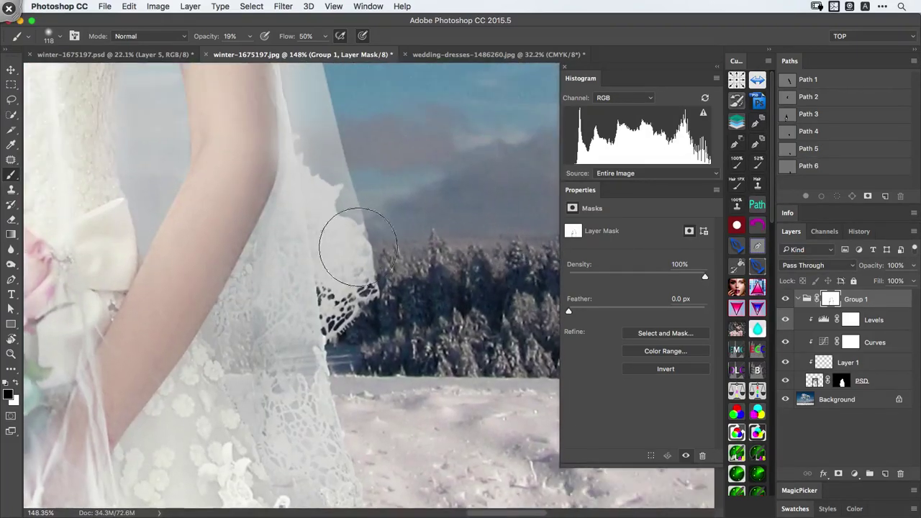
{"action": "left_click", "coordinate": [315, 146]}
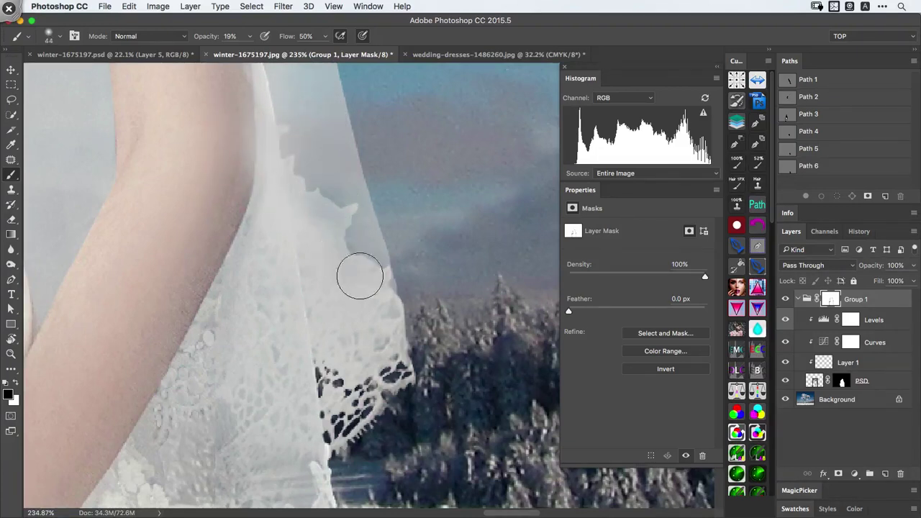
{"action": "mouse_move", "coordinate": [369, 307]}
{"action": "left_mouse_down"}
{"action": "mouse_move", "coordinate": [354, 339]}
{"action": "mouse_move", "coordinate": [406, 350]}
{"action": "mouse_move", "coordinate": [418, 365]}
{"action": "left_mouse_up"}
{"action": "left_click", "coordinate": [375, 324], "text": "alt"}
{"action": "left_click", "coordinate": [405, 348], "text": "alt"}
{"action": "left_click", "coordinate": [416, 363], "text": "super"}
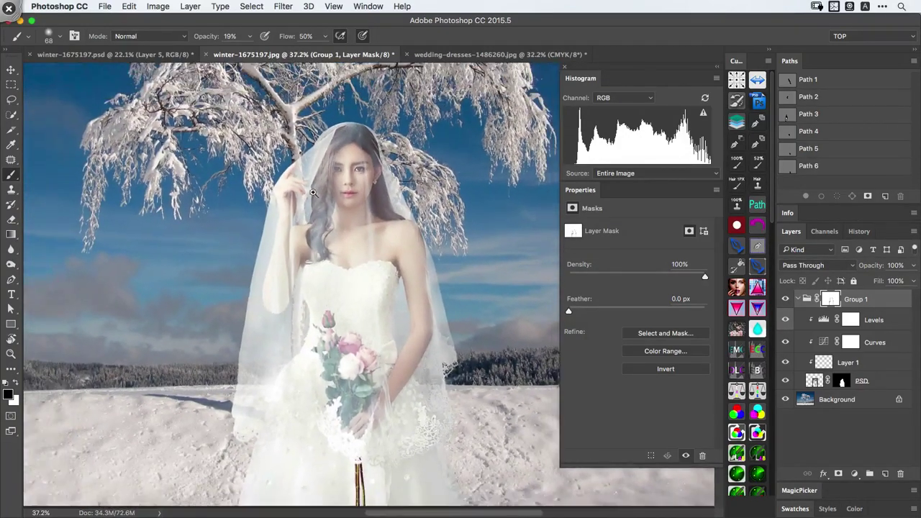
Inspect the translucent veil over the face and shoulders, and toggle the group's visibility to compare
{"action": "left_click_drag", "start_coordinate": [295, 200], "coordinate": [300, 259]}
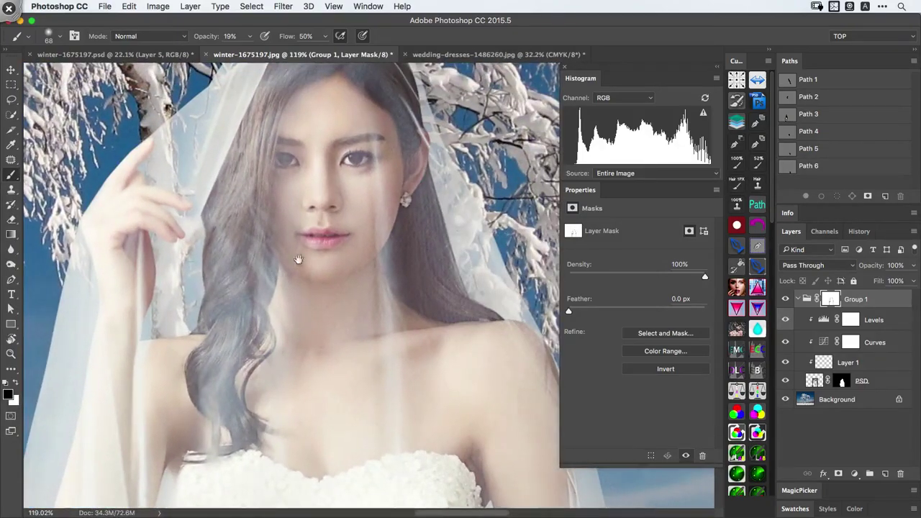
{"action": "left_click", "coordinate": [382, 370], "text": "alt"}
{"action": "left_click_drag", "start_coordinate": [382, 370], "coordinate": [382, 342]}
{"action": "left_click", "coordinate": [385, 194], "text": "super"}
{"action": "mouse_move", "coordinate": [385, 194]}
{"action": "left_mouse_down"}
{"action": "mouse_move", "coordinate": [351, 214]}
{"action": "mouse_move", "coordinate": [328, 252]}
{"action": "left_mouse_up"}
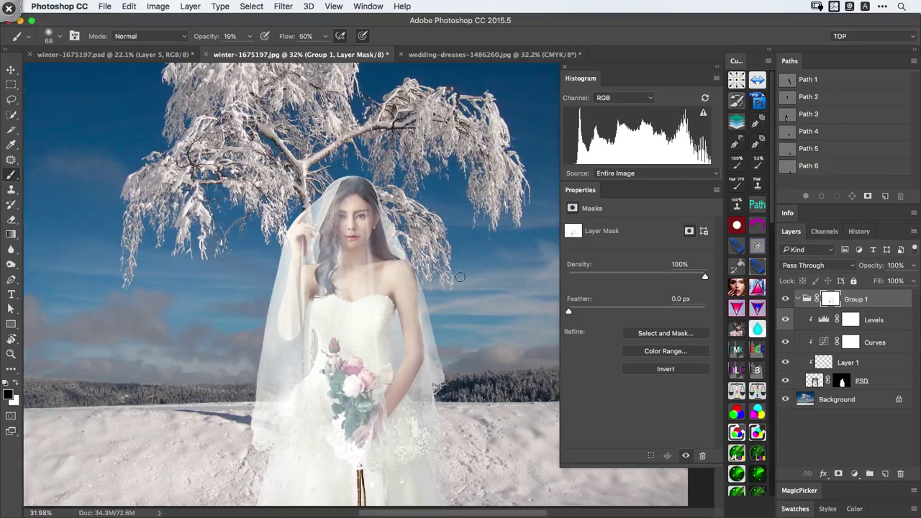
{"action": "key", "text": "super+comma"}
{"action": "key", "text": "super+comma"}
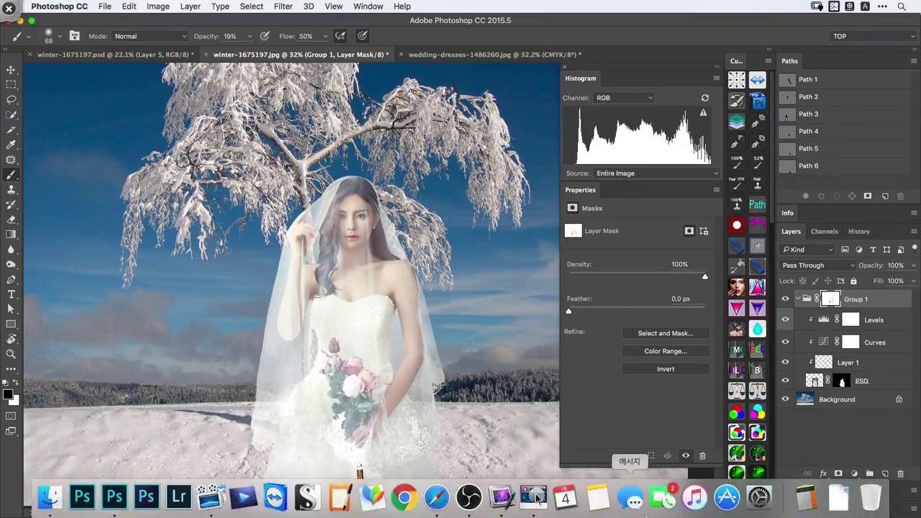
Disable and re-enable the Group 1 mask repeatedly to compare the veil and lace hem with and without translucency
{"action": "key", "text": "super+shift+m"}
{"action": "key", "text": "super+shift+m"}
{"action": "key", "text": "super+shift+m"}
{"action": "key", "text": "super+shift+m"}
{"action": "key", "text": "super+shift+m"}
{"action": "key", "text": "super+shift+m"}
{"action": "key", "text": "super+shift+m"}
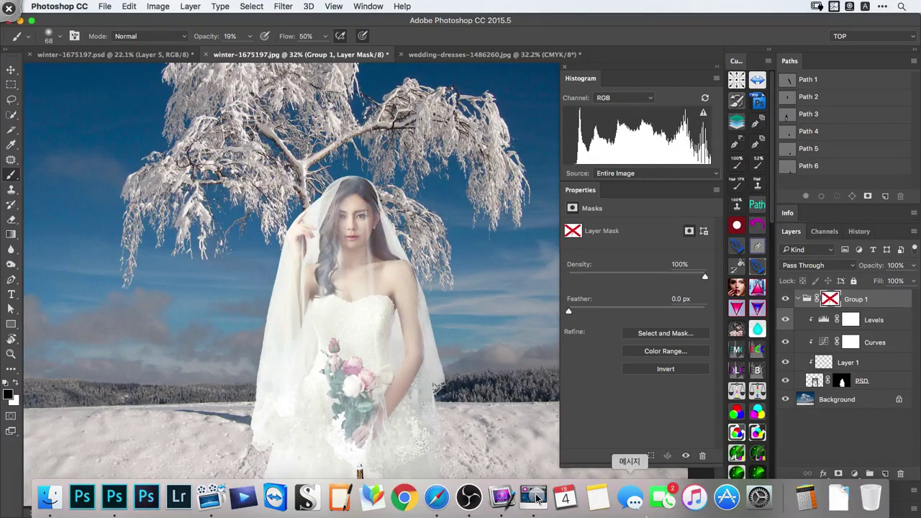
{"action": "key", "text": "super+shift+m"}
{"action": "key", "text": "super+shift+m"}
{"action": "key", "text": "super+shift+m"}
{"action": "key", "text": "super+shift+m"}
{"action": "key", "text": "super+shift+m"}
{"action": "key", "text": "super+shift+m"}
{"action": "key", "text": "super+shift+m"}
{"action": "key", "text": "super+shift+m"}
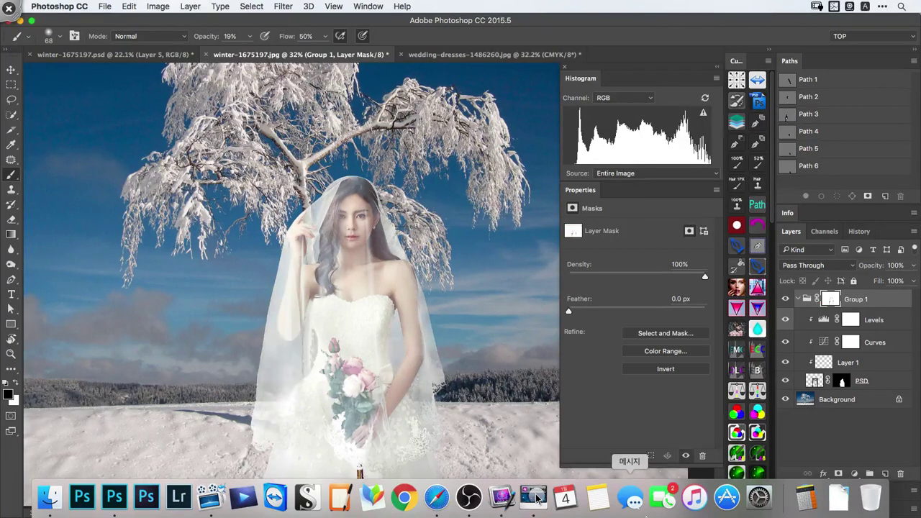
{"action": "left_click_drag", "start_coordinate": [282, 380], "coordinate": [290, 306]}
{"action": "key", "text": "super+shift+m"}
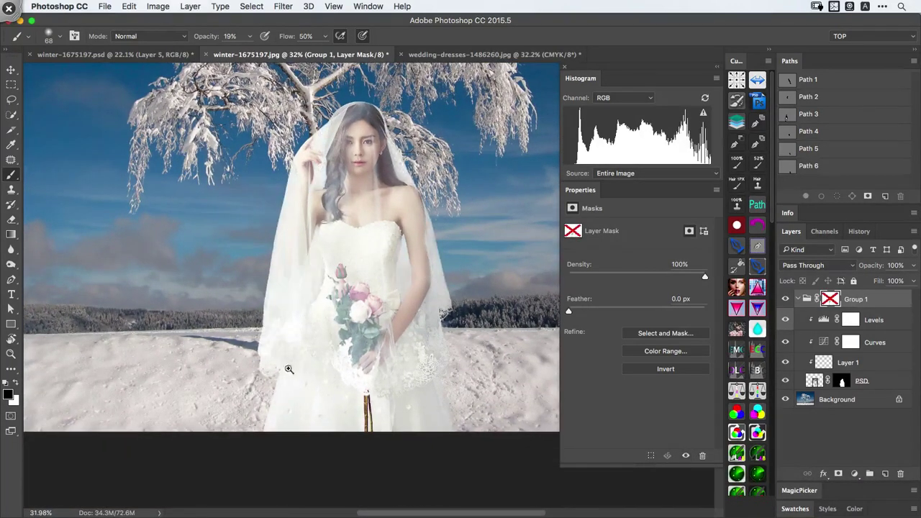
{"action": "left_click_drag", "start_coordinate": [288, 370], "coordinate": [339, 378]}
{"action": "key", "text": "super+shift+m"}
Set the mask brush to 74 px with white as the foreground colour
{"action": "mouse_move", "coordinate": [255, 335]}
{"action": "left_mouse_down"}
{"action": "mouse_move", "coordinate": [232, 340]}
{"action": "mouse_move", "coordinate": [260, 335]}
{"action": "left_mouse_up"}
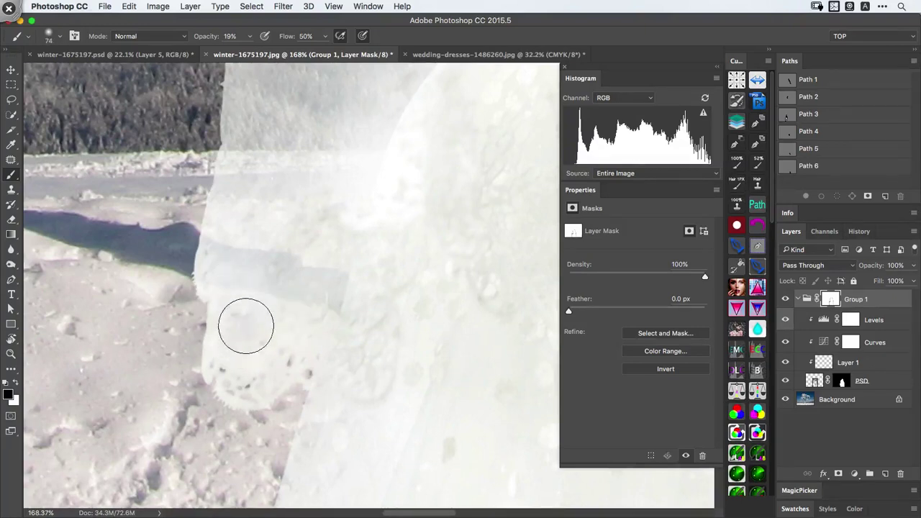
{"action": "key", "text": "x"}
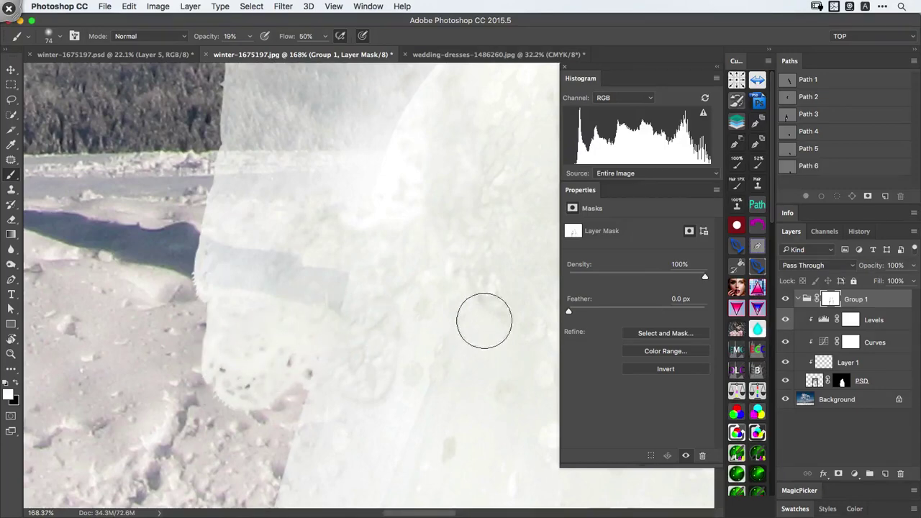
View the PSD layer's cut-out mask on its own and compare its role with the Group 1 mask
{"action": "left_click", "coordinate": [843, 383], "text": "alt"}
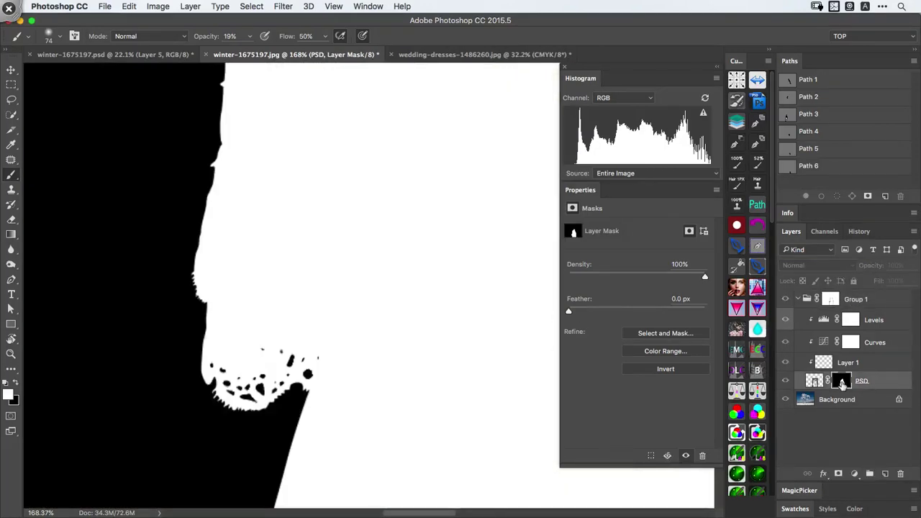
{"action": "left_click", "coordinate": [843, 384], "text": "alt"}
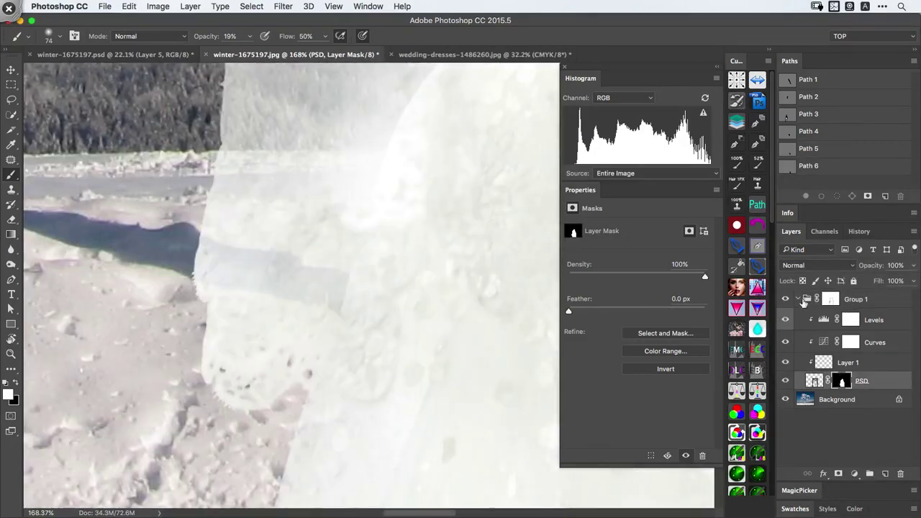
{"action": "left_click", "coordinate": [873, 318]}
{"action": "left_click", "coordinate": [866, 357], "text": "shift"}
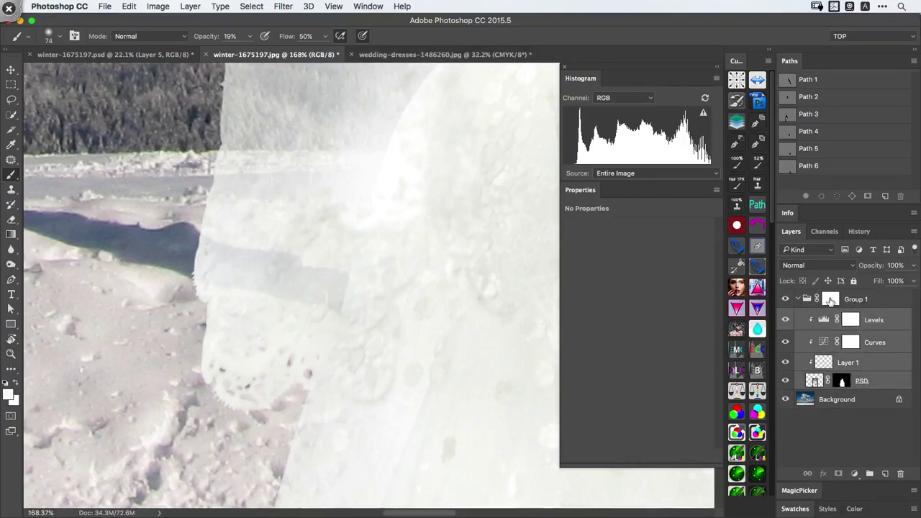
{"action": "left_click", "coordinate": [830, 299]}
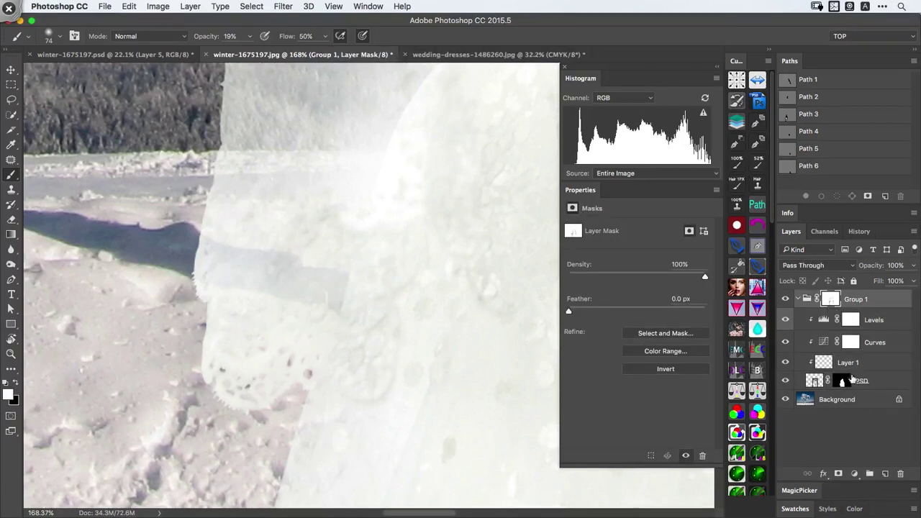
{"action": "left_click", "coordinate": [843, 383]}
{"action": "left_click", "coordinate": [832, 303]}
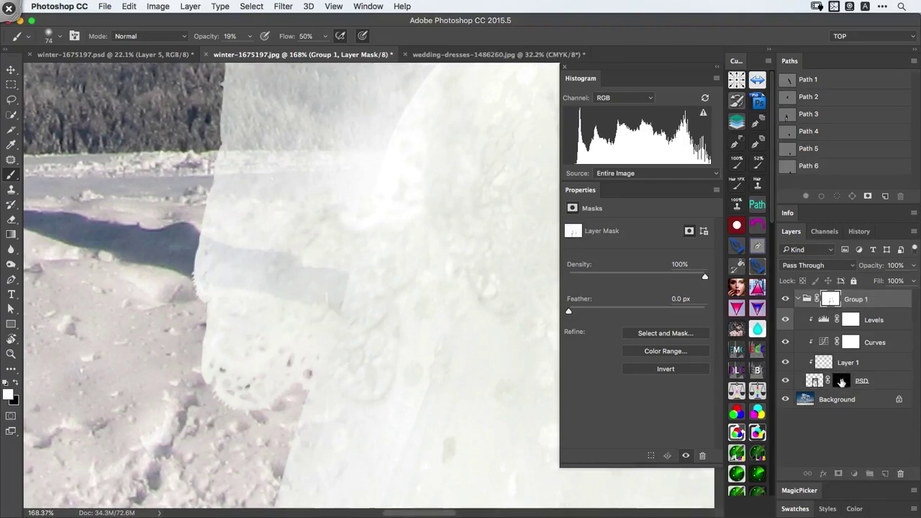
{"action": "left_click", "coordinate": [842, 383]}
{"action": "left_click", "coordinate": [832, 299]}
{"action": "left_click_drag", "start_coordinate": [349, 360], "coordinate": [377, 321]}
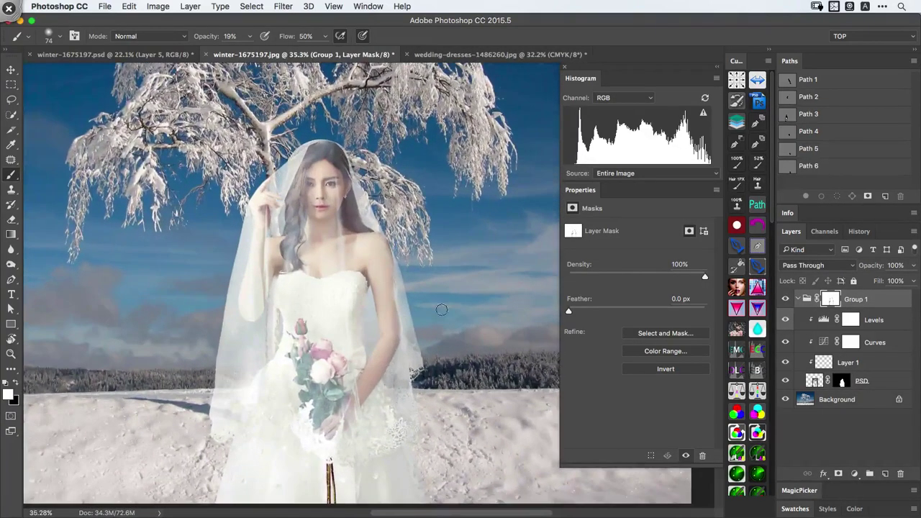
Try feathering the PSD layer's mask by 0.7 px while checking the shoulder edge up close
{"action": "left_click", "coordinate": [843, 382]}
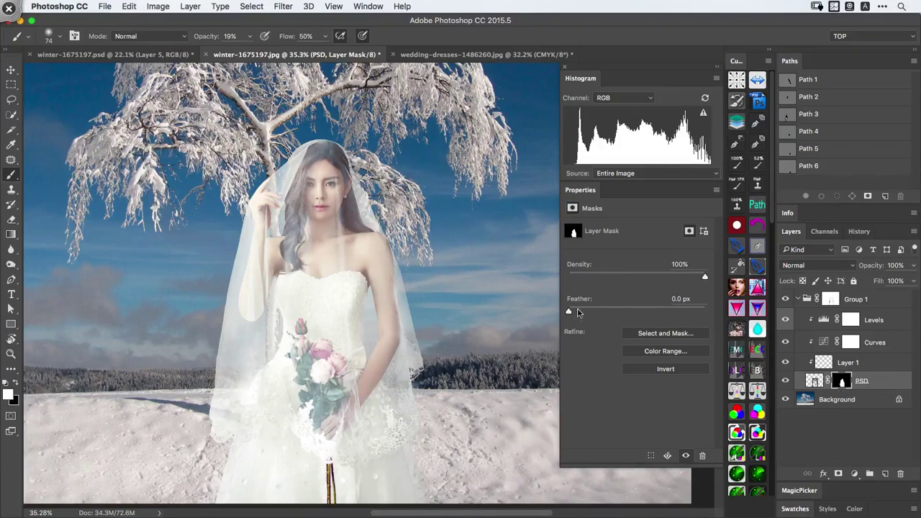
{"action": "left_click_drag", "start_coordinate": [388, 236], "coordinate": [540, 231]}
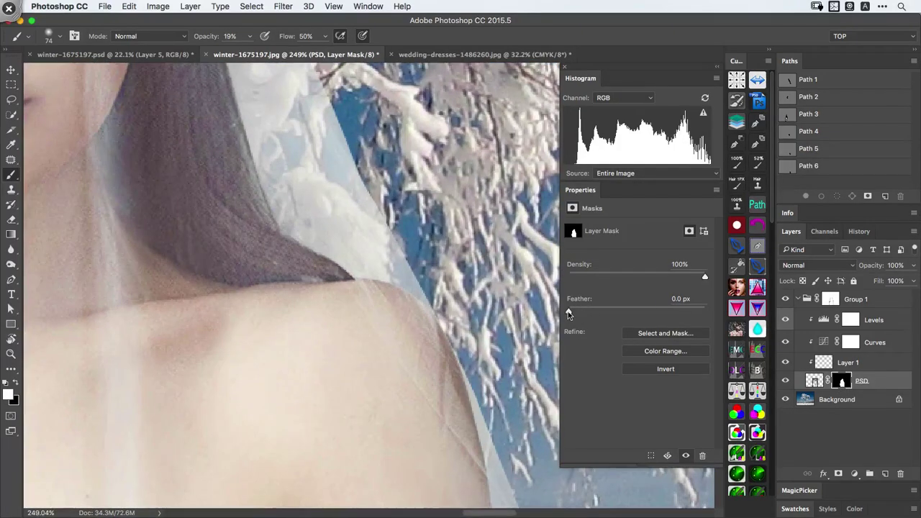
{"action": "mouse_move", "coordinate": [576, 313]}
{"action": "left_mouse_down"}
{"action": "mouse_move", "coordinate": [587, 313]}
{"action": "mouse_move", "coordinate": [559, 314]}
{"action": "left_mouse_up"}
{"action": "left_click_drag", "start_coordinate": [480, 360], "coordinate": [409, 302]}
{"action": "left_click_drag", "start_coordinate": [411, 354], "coordinate": [576, 298]}
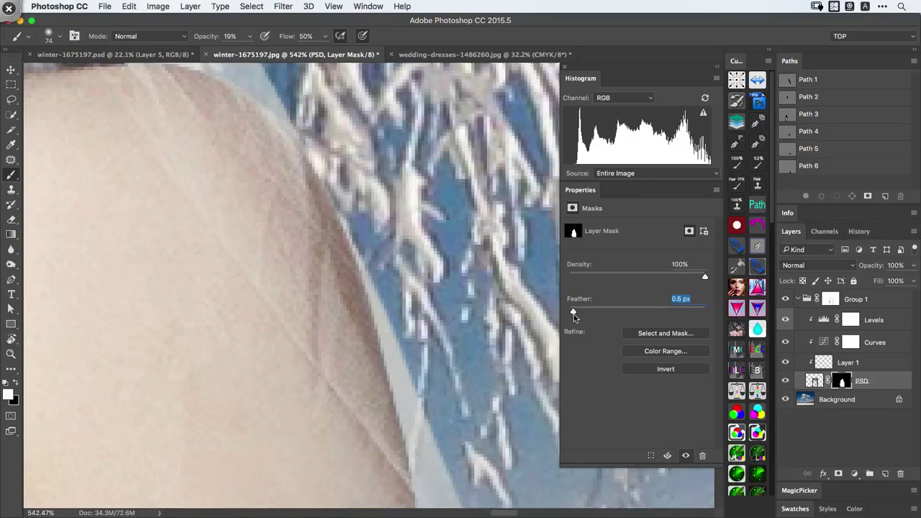
{"action": "left_click_drag", "start_coordinate": [469, 339], "coordinate": [365, 358]}
{"action": "left_click_drag", "start_coordinate": [246, 368], "coordinate": [272, 338]}
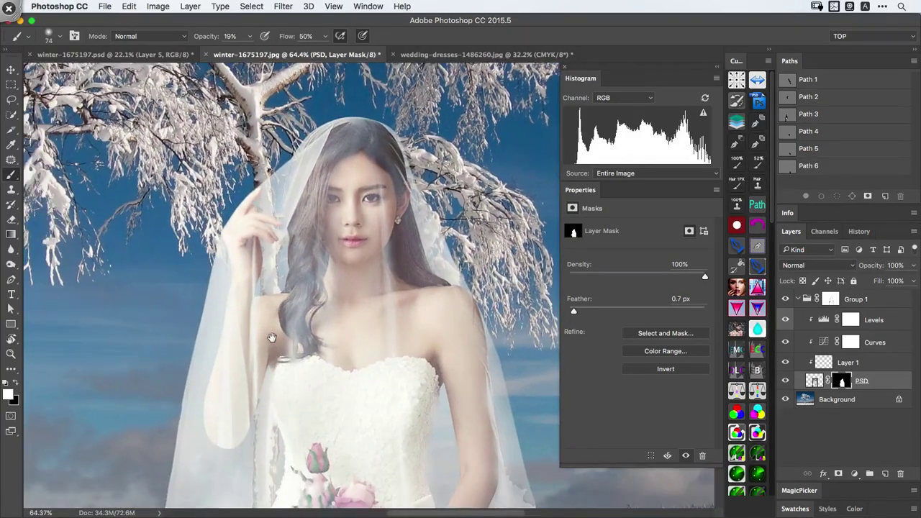
Try a 0.6 px feather on the PSD mask at the arm-side veil edge, and return the feather to 0 px
{"action": "left_click_drag", "start_coordinate": [330, 310], "coordinate": [361, 363]}
{"action": "left_click_drag", "start_coordinate": [491, 461], "coordinate": [397, 230]}
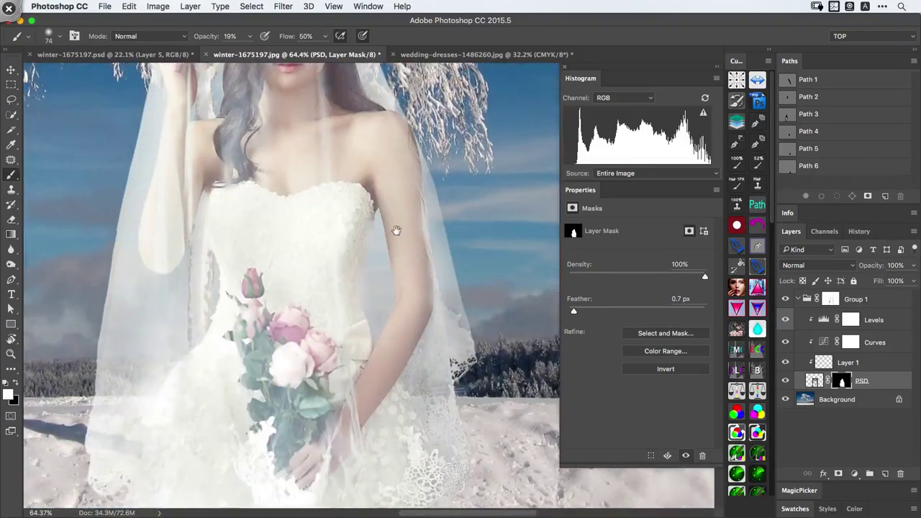
{"action": "left_click_drag", "start_coordinate": [453, 352], "coordinate": [434, 278]}
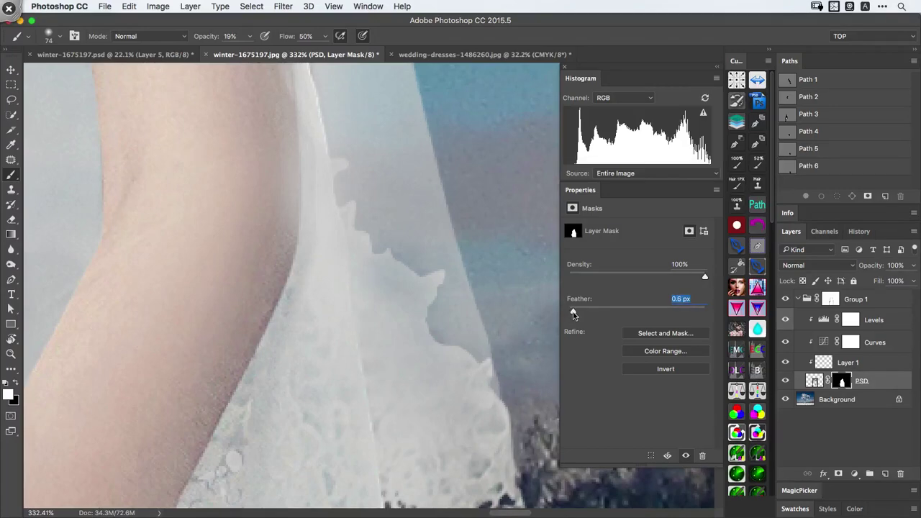
{"action": "left_click_drag", "start_coordinate": [509, 334], "coordinate": [446, 339]}
{"action": "left_click_drag", "start_coordinate": [386, 399], "coordinate": [379, 369]}
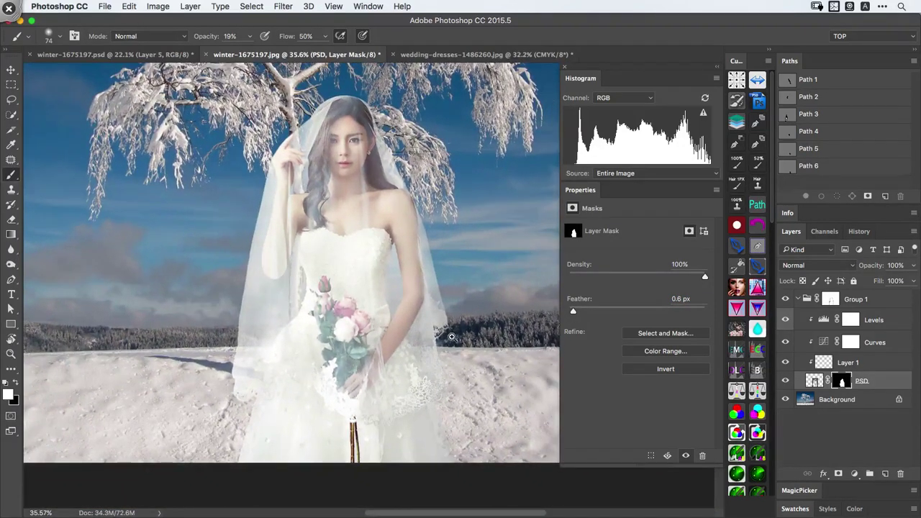
{"action": "left_click_drag", "start_coordinate": [453, 337], "coordinate": [567, 313]}
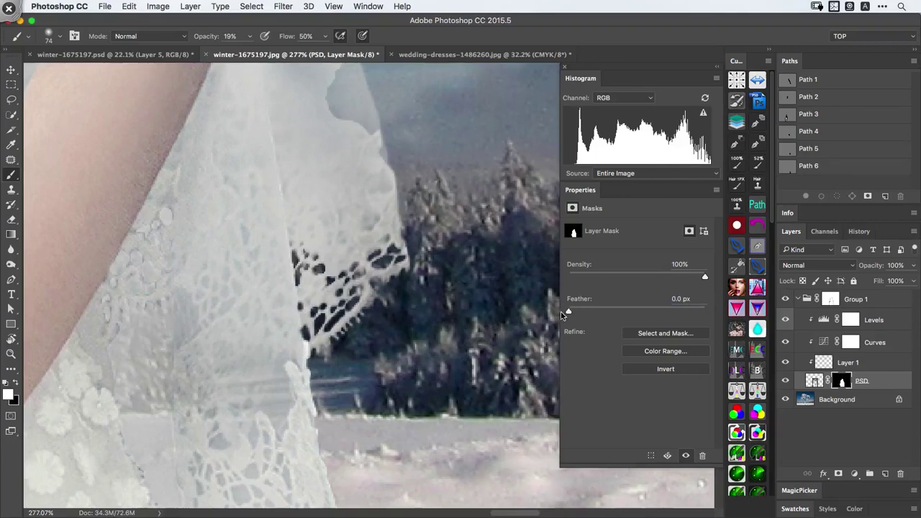
Set the PSD layer mask's feather to 0.5 px while checking the lace edge of the veil up close
{"action": "left_click_drag", "start_coordinate": [341, 289], "coordinate": [360, 281]}
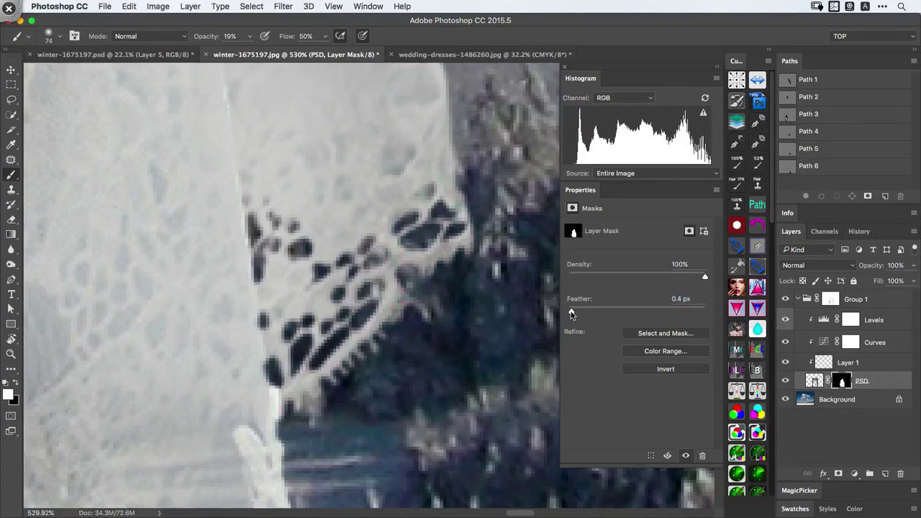
{"action": "left_click_drag", "start_coordinate": [417, 326], "coordinate": [401, 294]}
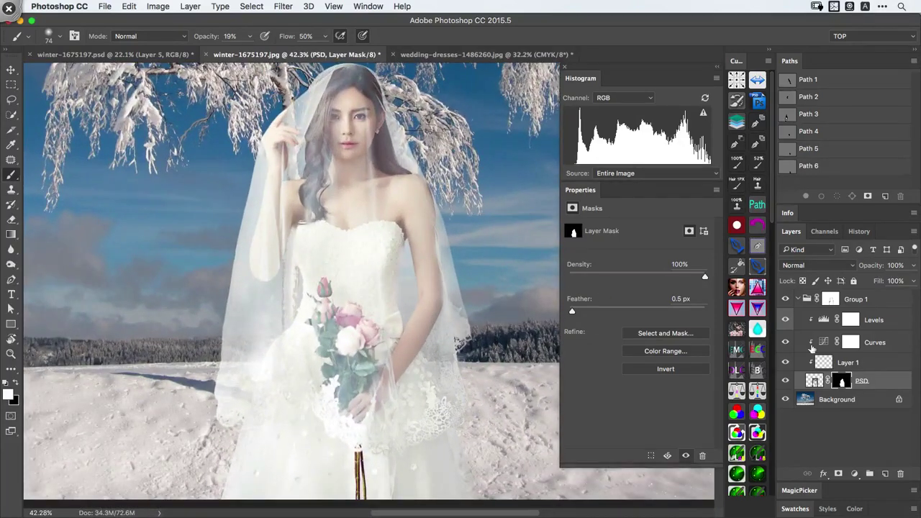
Compare the mask settings of Group 1 and the PSD layer, and leave the Group 1 mask active
{"action": "left_click", "coordinate": [831, 300]}
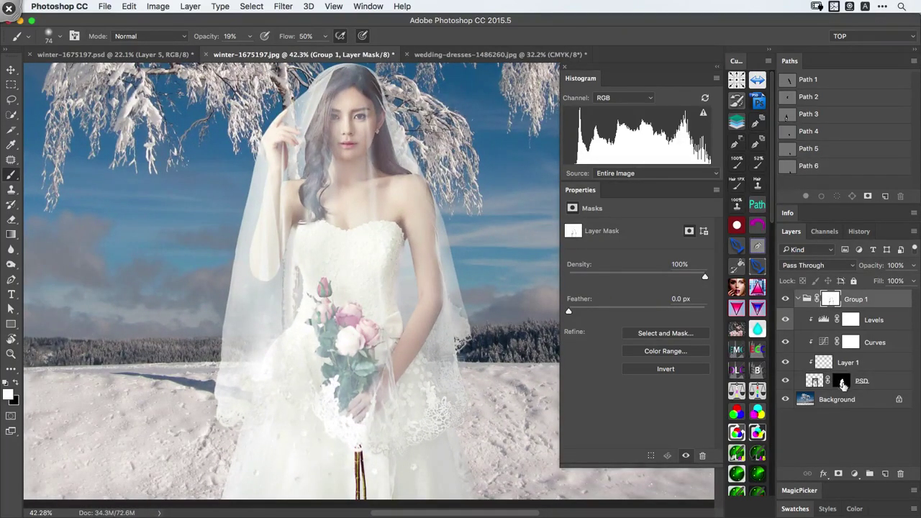
{"action": "left_click", "coordinate": [843, 384]}
{"action": "left_click", "coordinate": [832, 300]}
{"action": "left_click", "coordinate": [840, 384]}
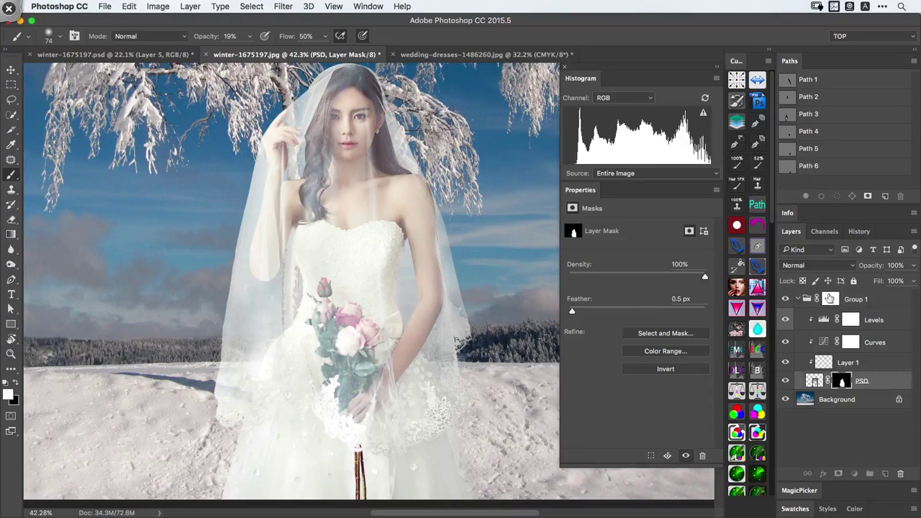
{"action": "left_click", "coordinate": [830, 298]}
{"action": "left_click", "coordinate": [842, 383]}
{"action": "left_click", "coordinate": [831, 299]}
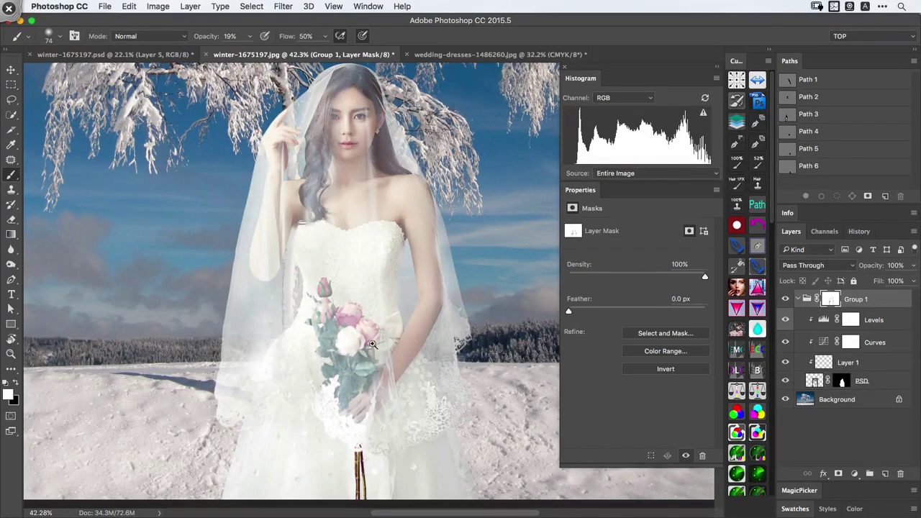
Review how the bride and her veil blend with the tree, sky and snow across the whole composite
{"action": "left_click_drag", "start_coordinate": [359, 329], "coordinate": [339, 333]}
{"action": "left_click_drag", "start_coordinate": [369, 295], "coordinate": [365, 350]}
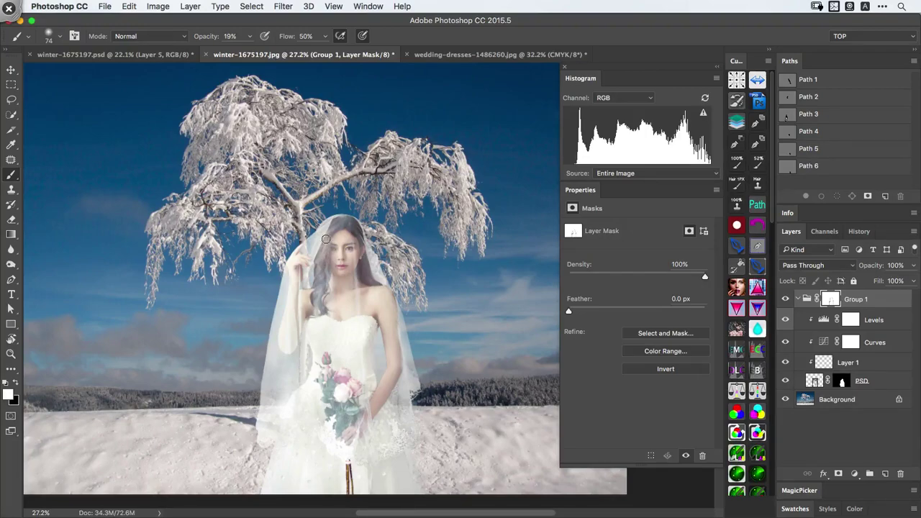
{"action": "left_click_drag", "start_coordinate": [319, 280], "coordinate": [354, 223]}
{"action": "left_click_drag", "start_coordinate": [444, 269], "coordinate": [400, 293]}
{"action": "mouse_move", "coordinate": [397, 289]}
{"action": "left_mouse_down"}
{"action": "mouse_move", "coordinate": [393, 316]}
{"action": "mouse_move", "coordinate": [403, 317]}
{"action": "mouse_move", "coordinate": [399, 300]}
{"action": "mouse_move", "coordinate": [362, 280]}
{"action": "left_mouse_up"}
{"action": "mouse_move", "coordinate": [362, 280]}
{"action": "left_mouse_down"}
{"action": "mouse_move", "coordinate": [391, 319]}
{"action": "mouse_move", "coordinate": [375, 310]}
{"action": "left_mouse_up"}
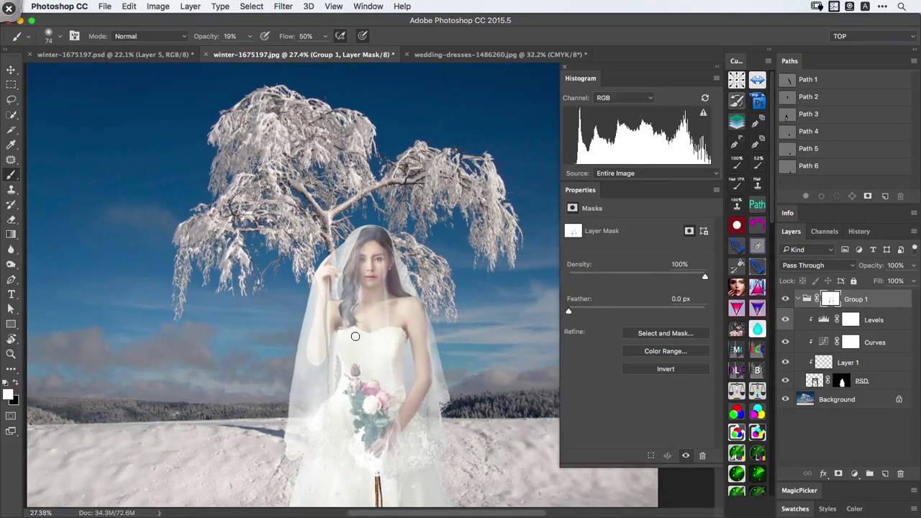